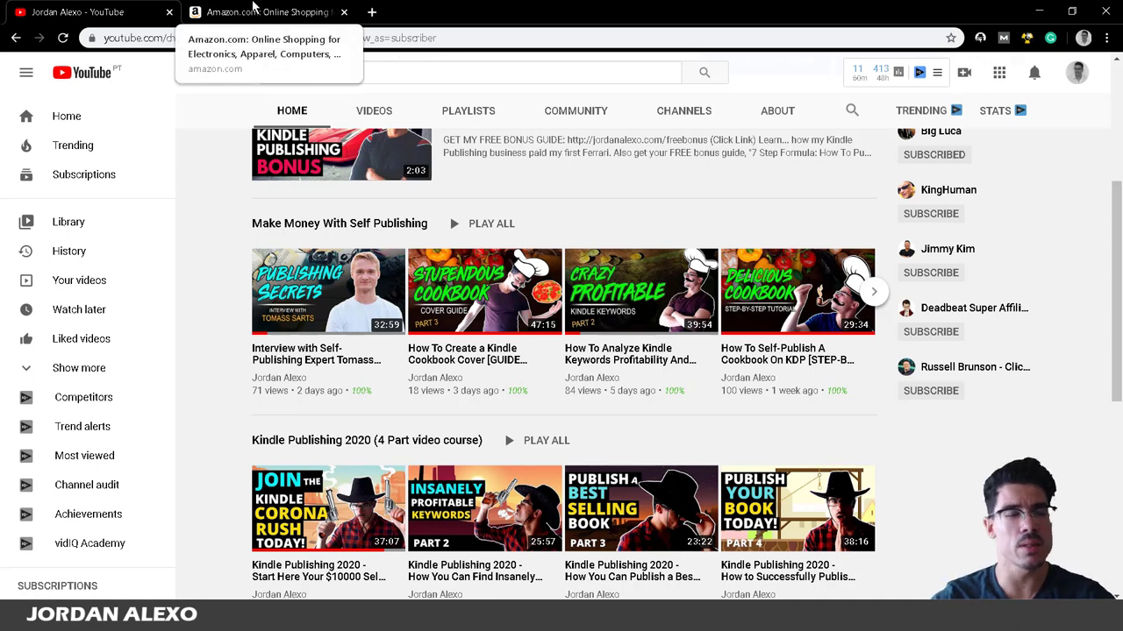
On Amazon, choose the Kindle Store department and search for 'carnivore cookbook'.
left_click(252, 11)
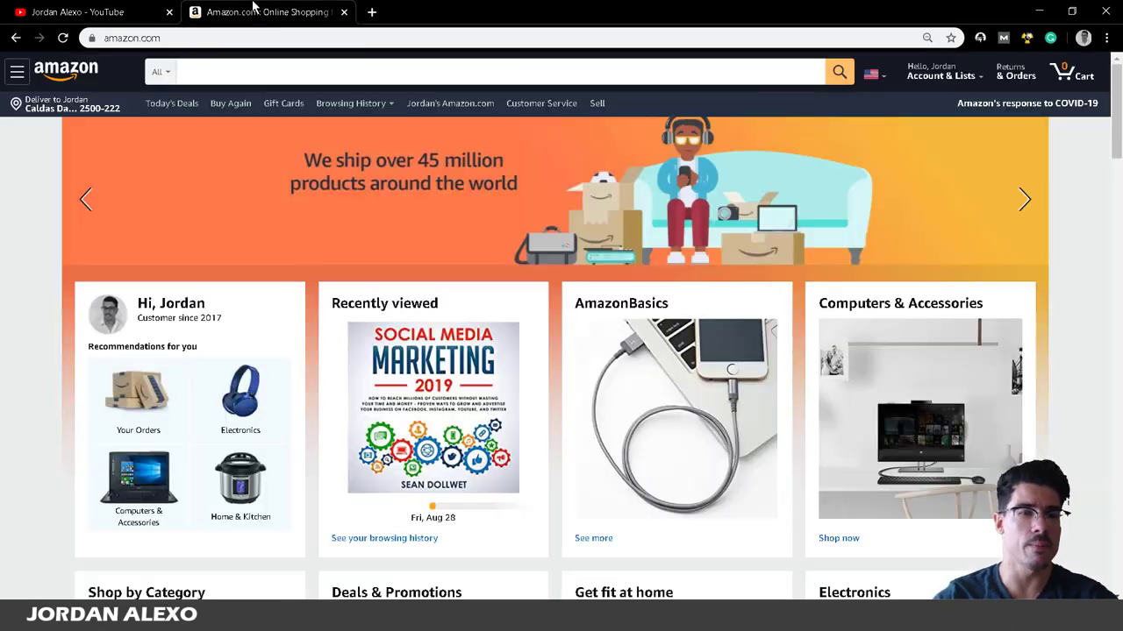
left_click(171, 73)
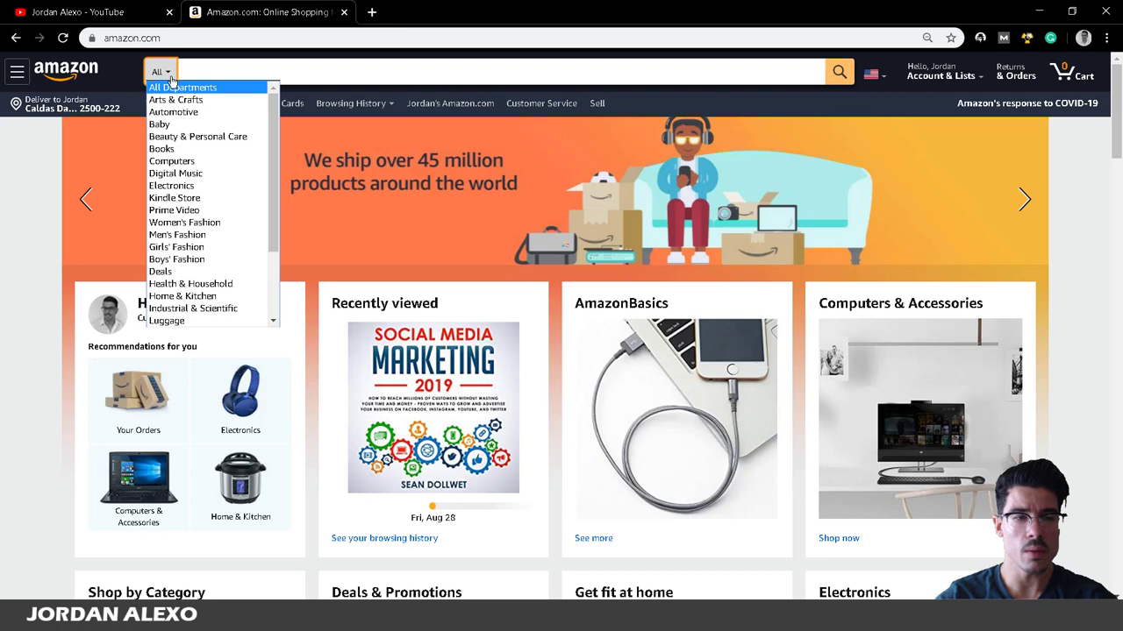
left_click(176, 199)
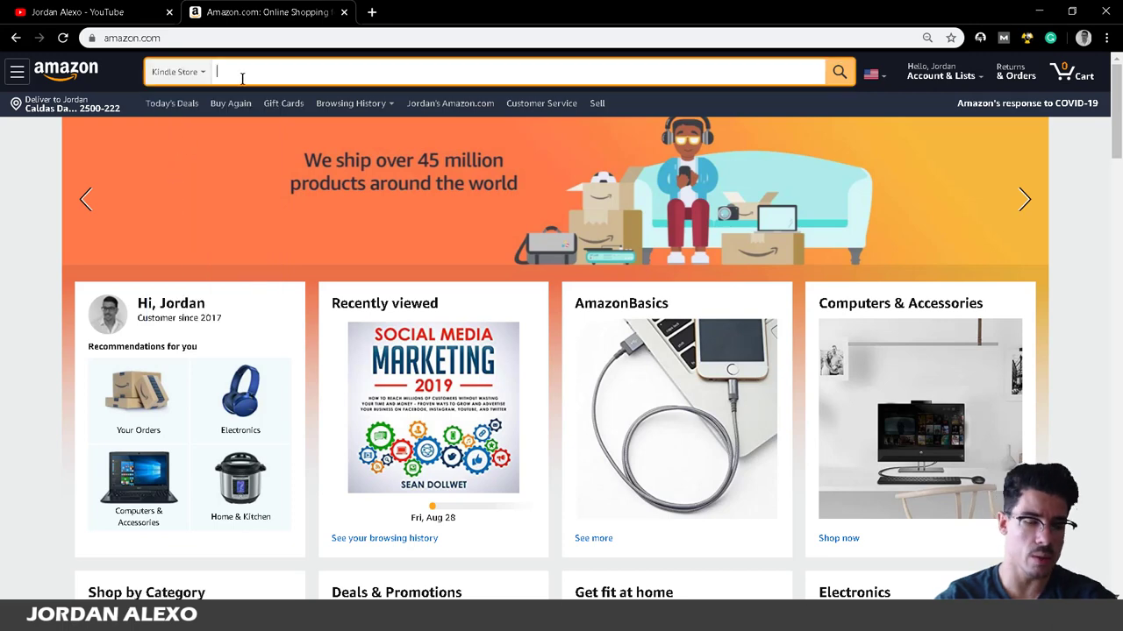
type("car")
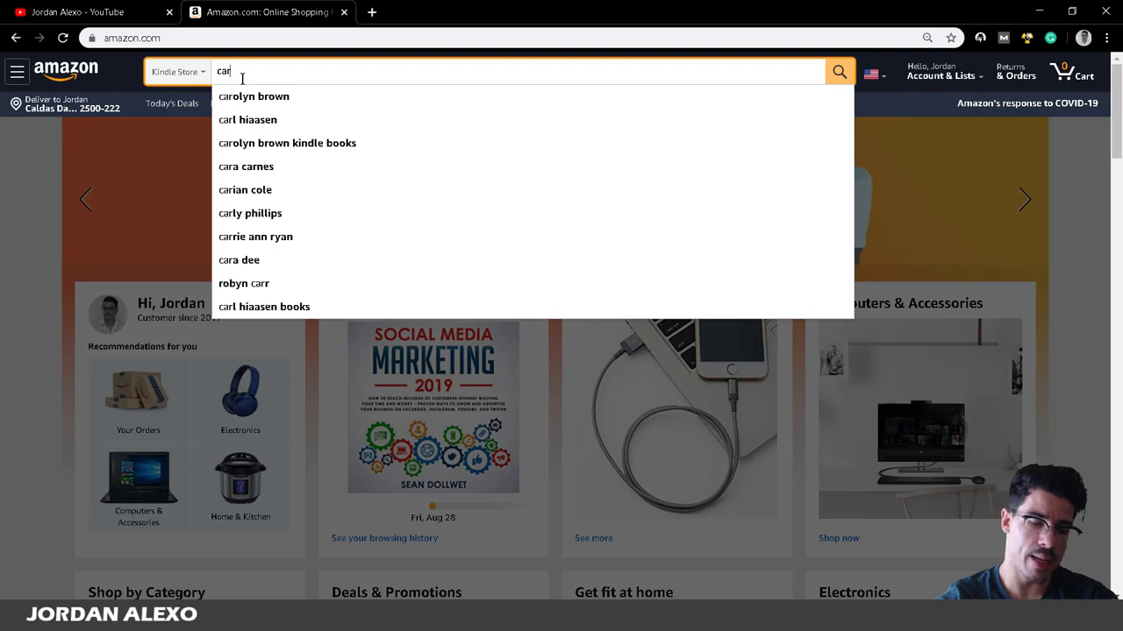
type("nivore")
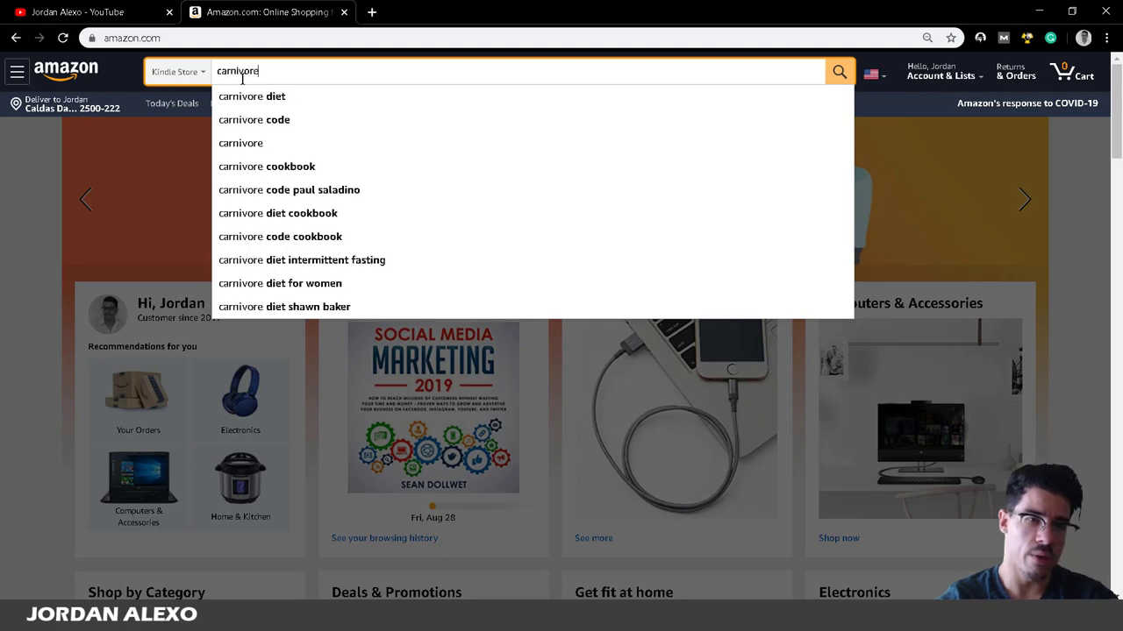
type(" c")
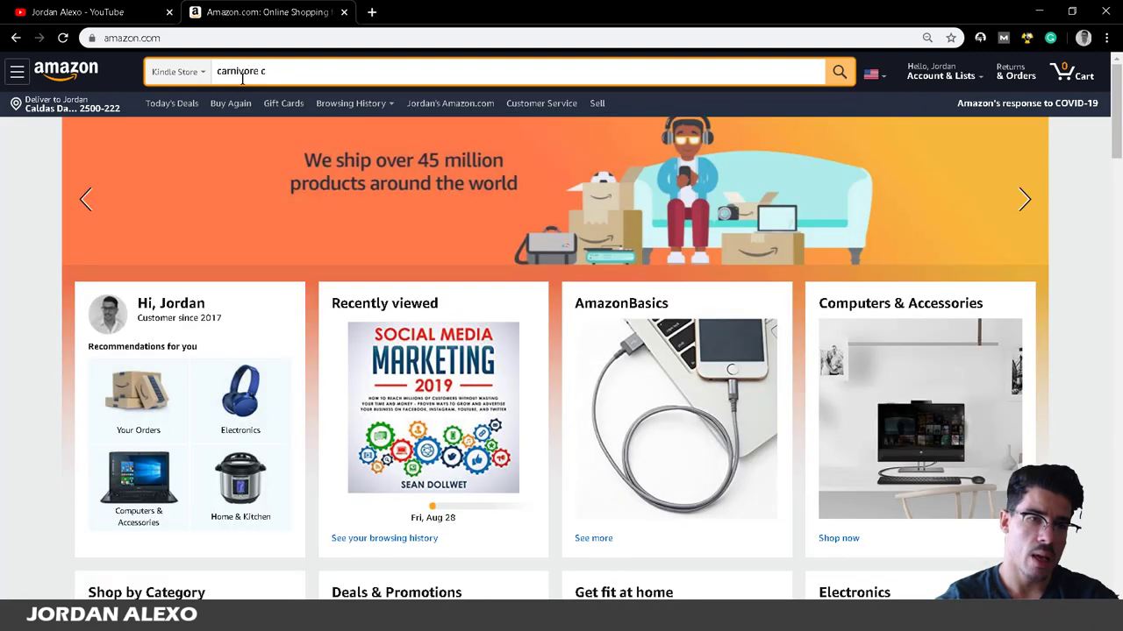
type("ookbok")
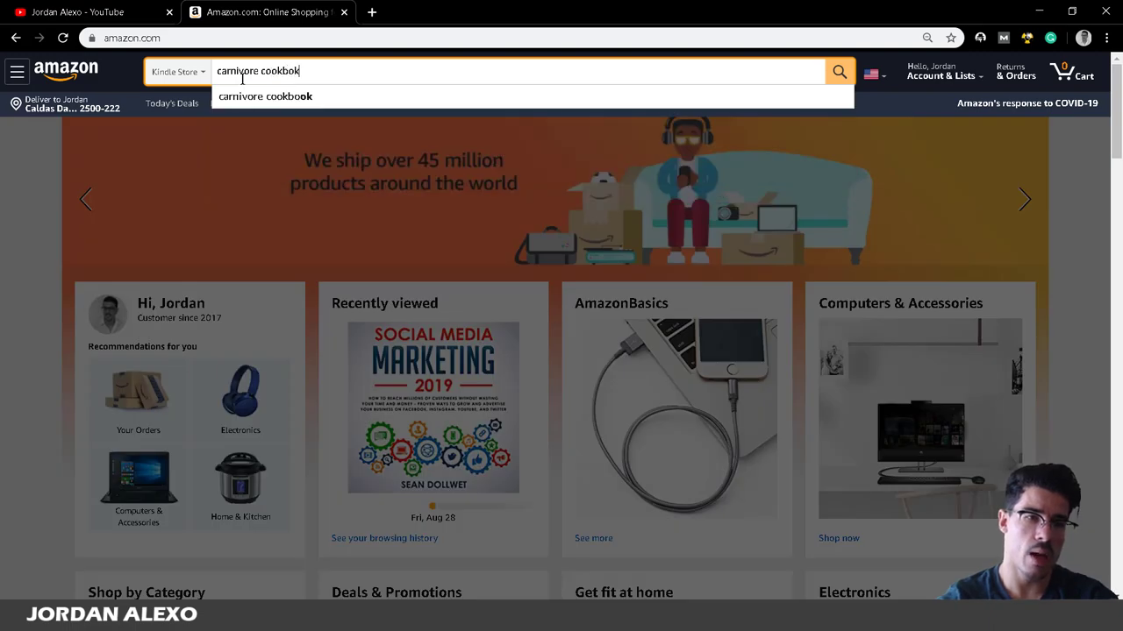
key("BackSpace")
type("ok")
key("Return")
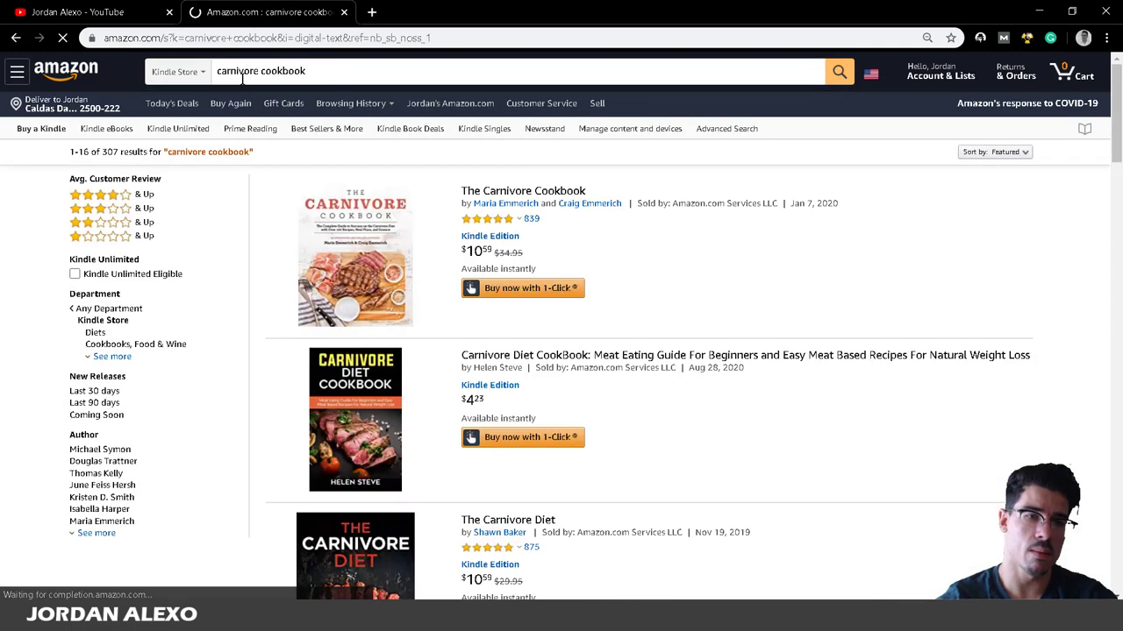
scroll(251, 103, "down", 1)
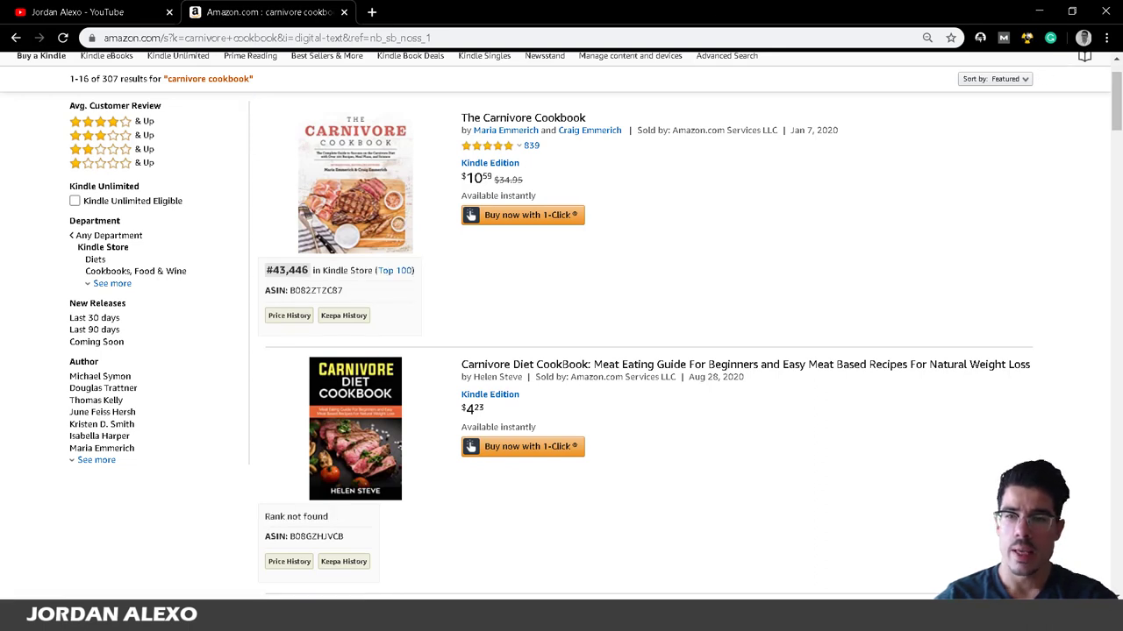
scroll(1119, 112, "down", 2)
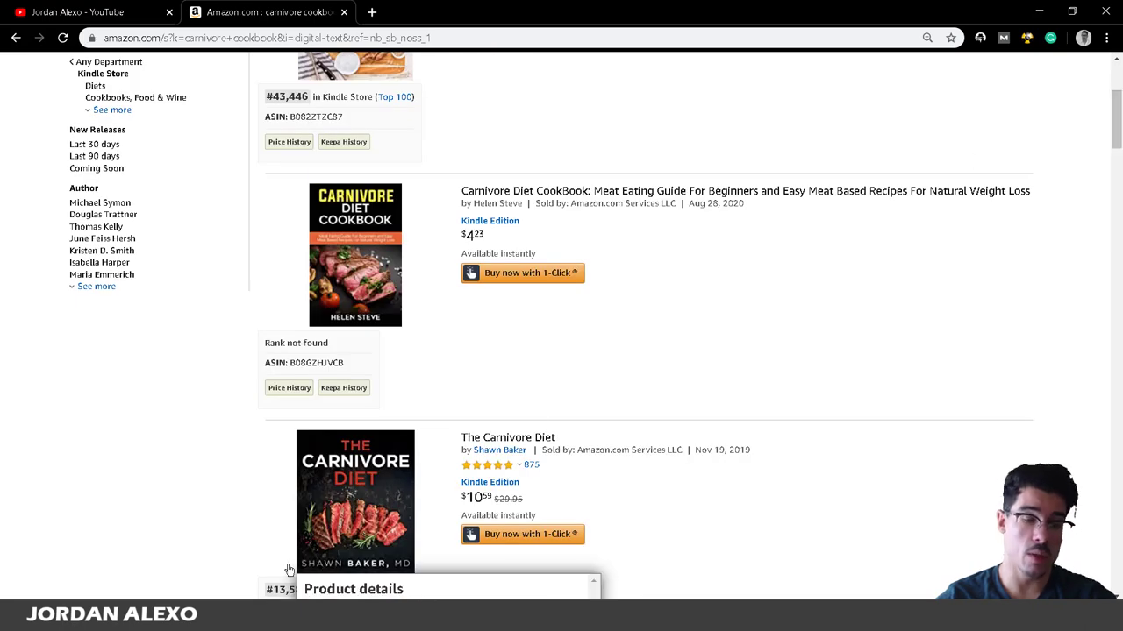
mouse_move(233, 619)
left_click(232, 553)
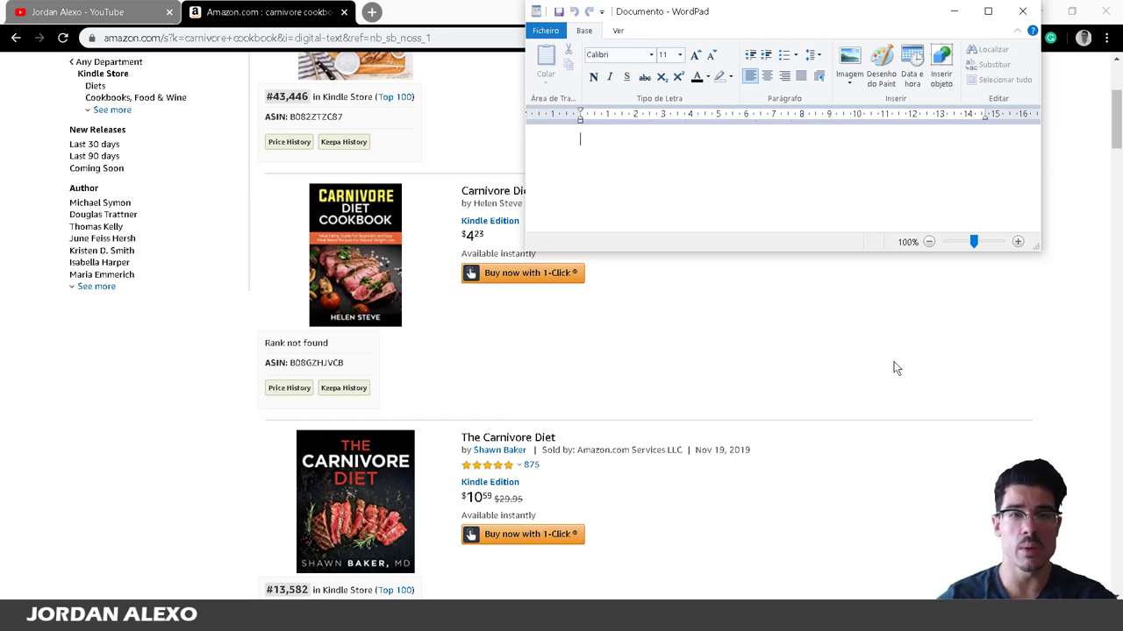
left_click(860, 362)
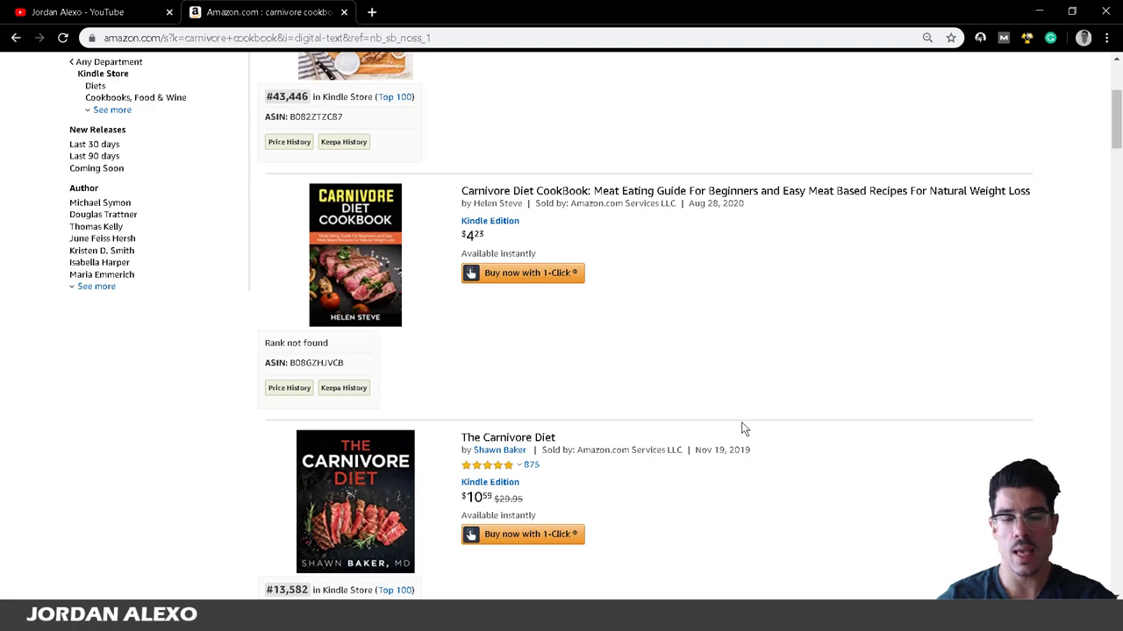
scroll(741, 428, "down", 2)
mouse_move(521, 321)
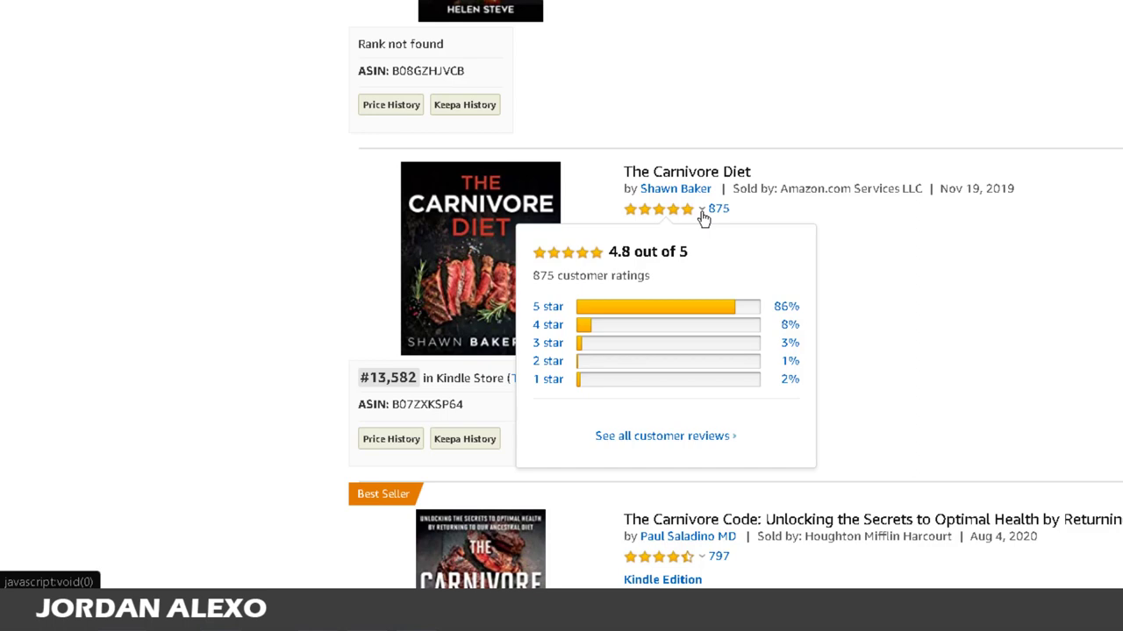
scroll(737, 132, "down", 1)
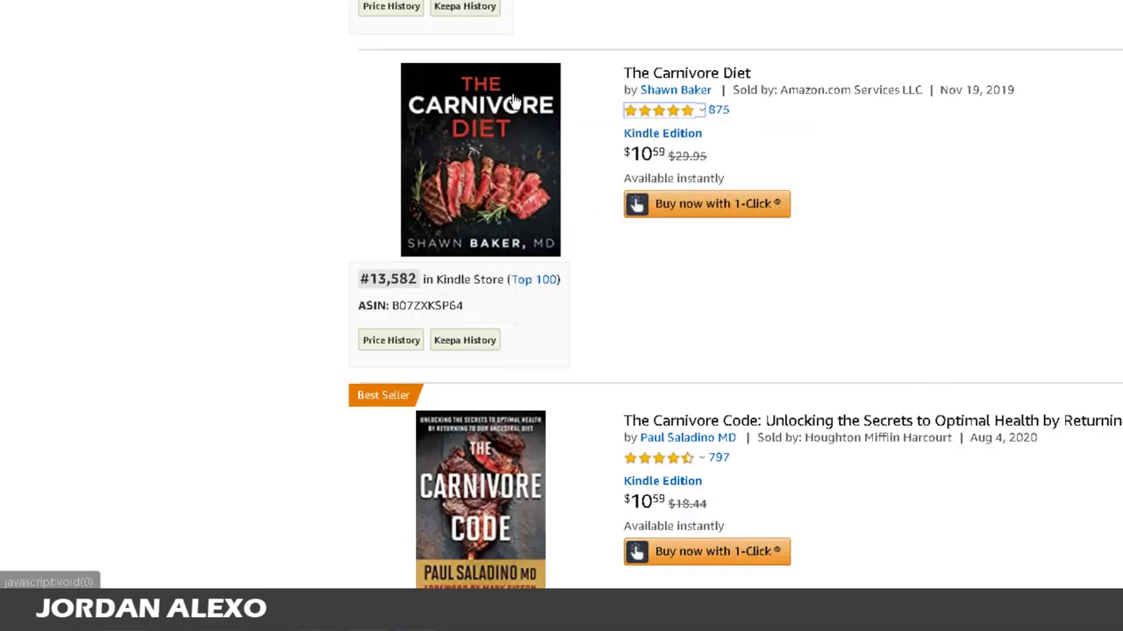
scroll(513, 101, "down", 2)
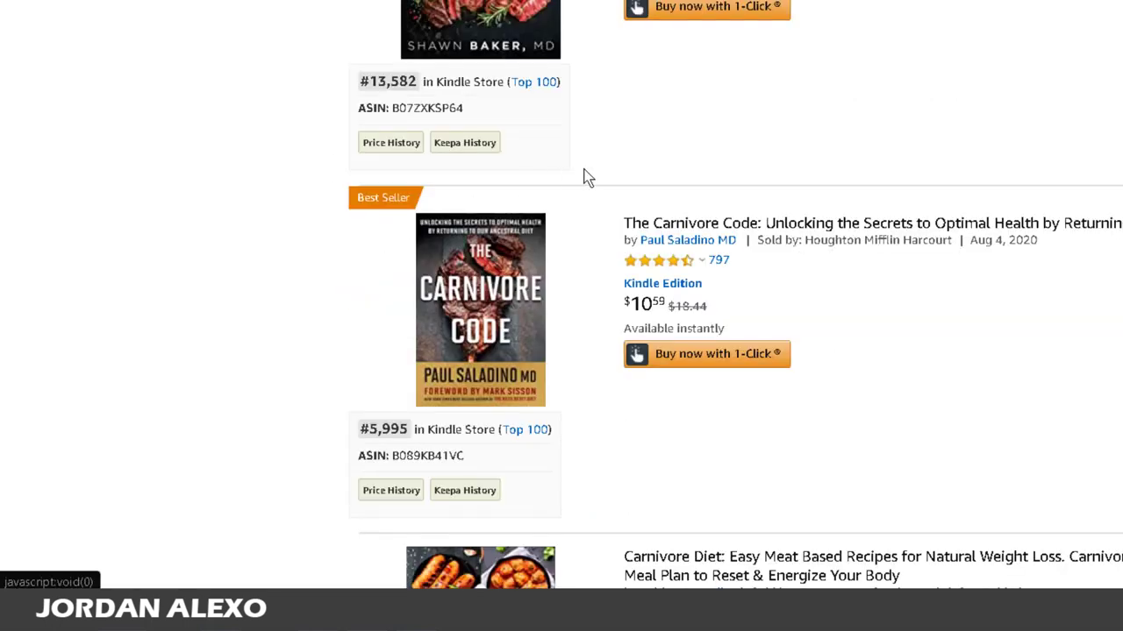
scroll(628, 226, "down", 3)
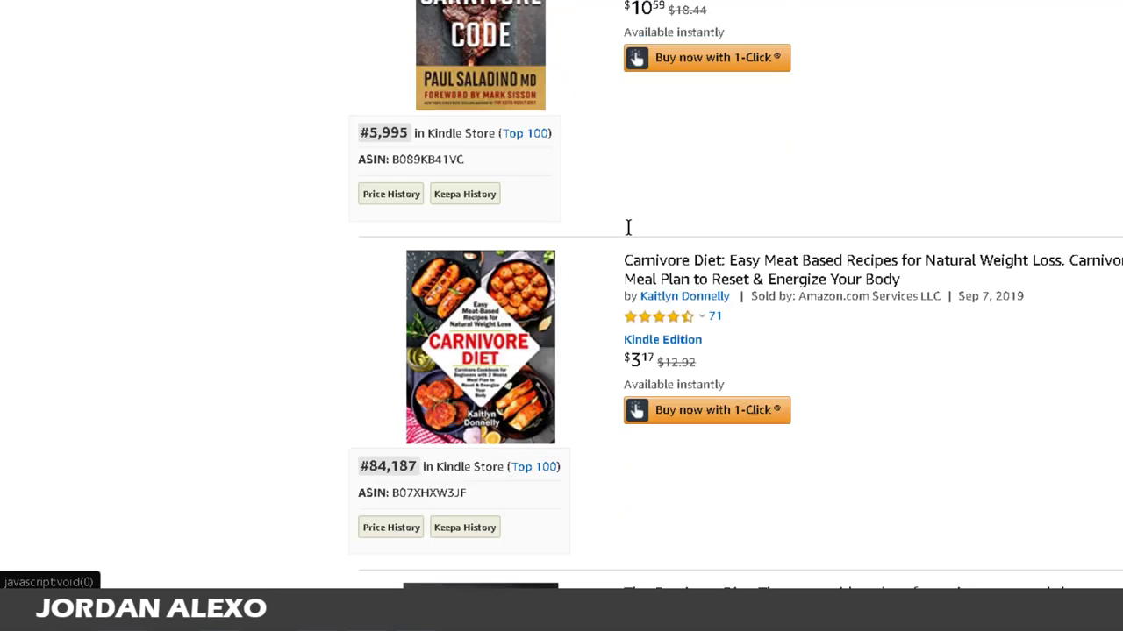
scroll(628, 226, "down", 1)
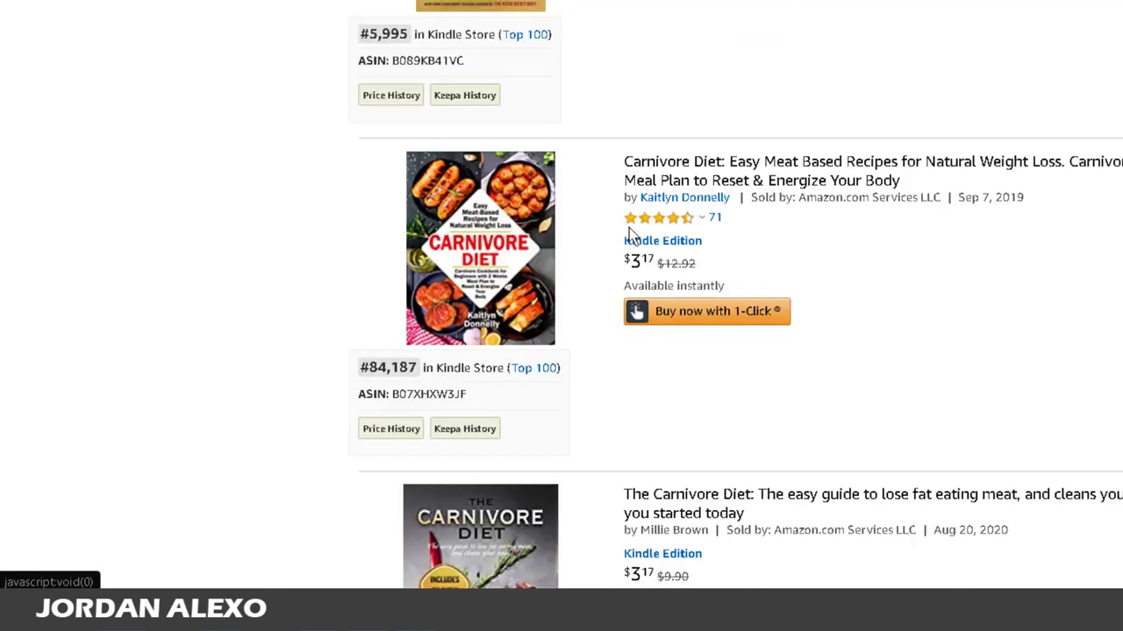
scroll(628, 226, "up", 6)
scroll(629, 230, "up", 4)
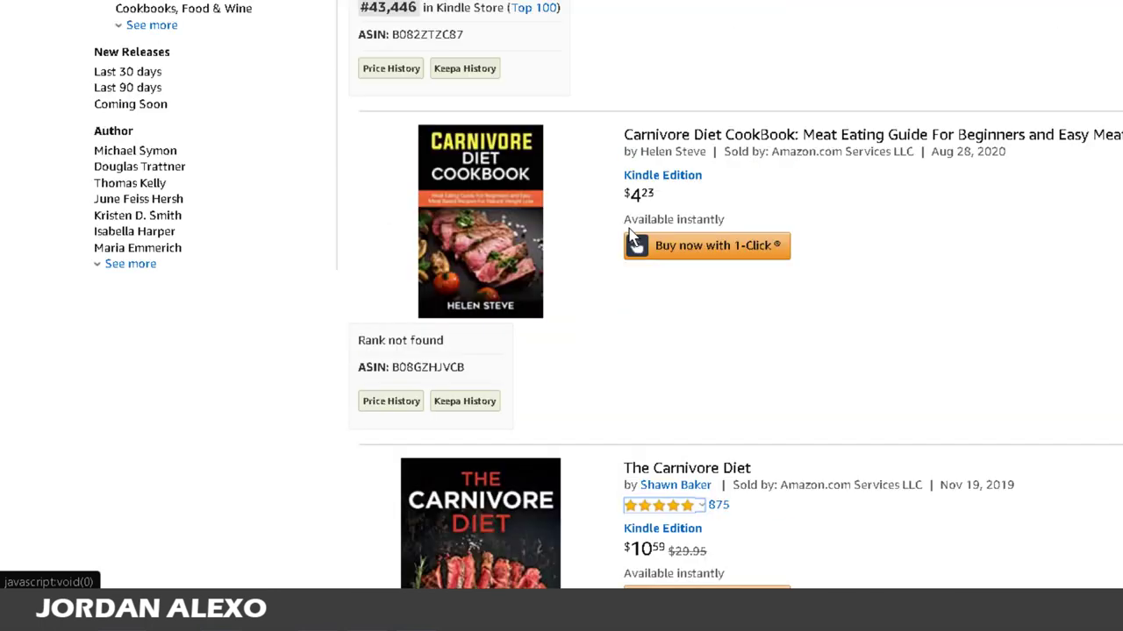
scroll(628, 230, "up", 2)
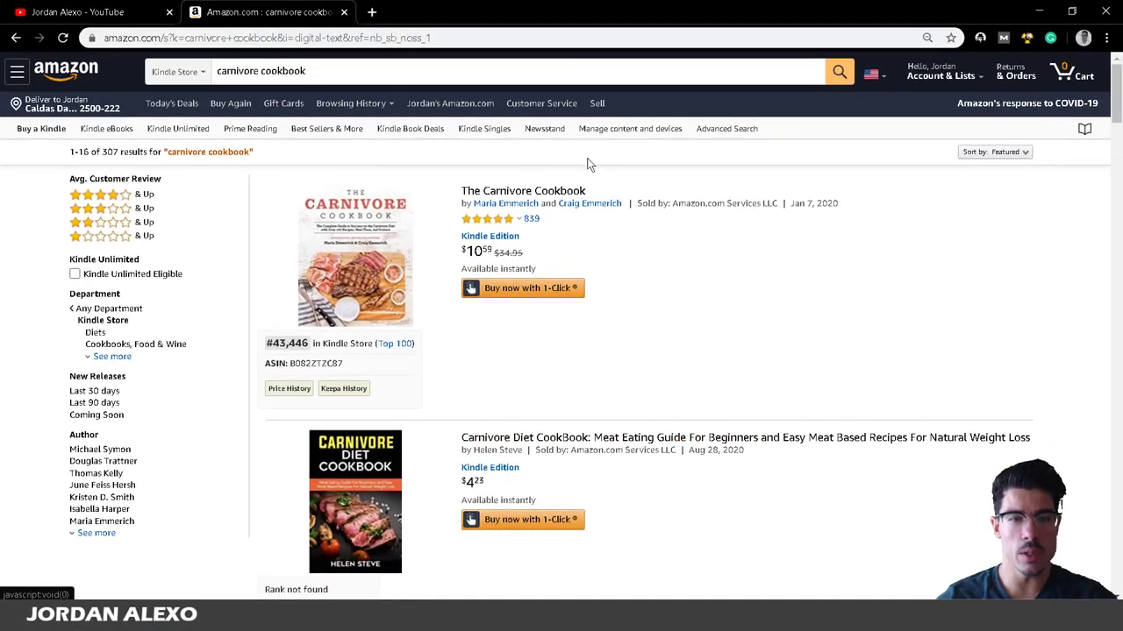
Check the first result's product details, then bring up link options for The Carnivore Cookbook title.
mouse_move(365, 219)
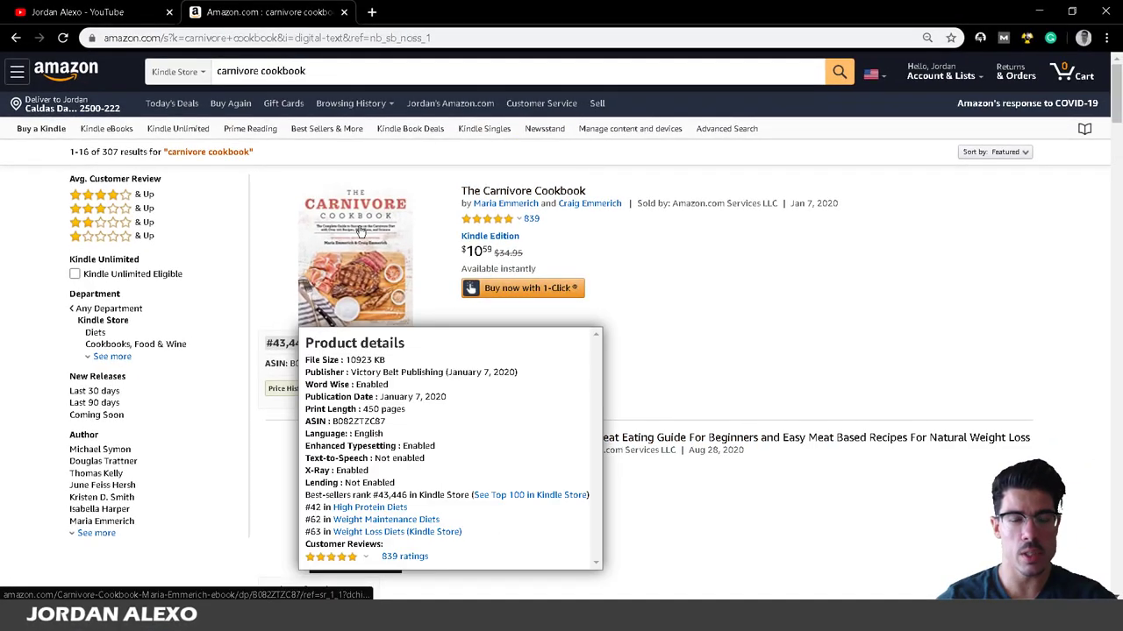
scroll(358, 103, "down", 2)
scroll(359, 103, "up", 1)
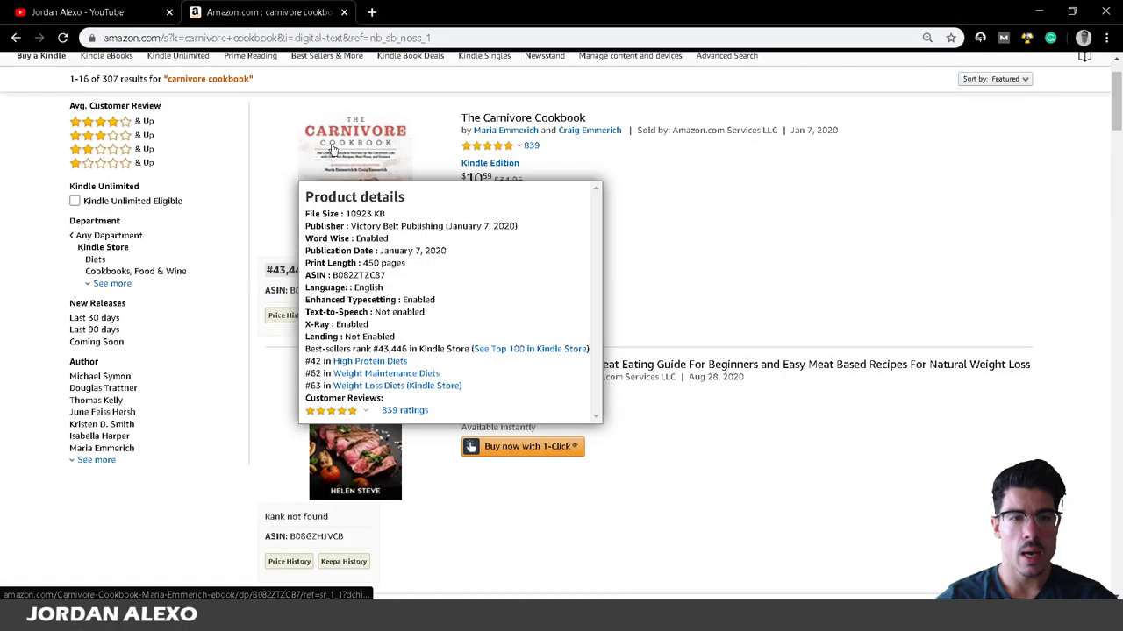
scroll(442, 248, "down", 4)
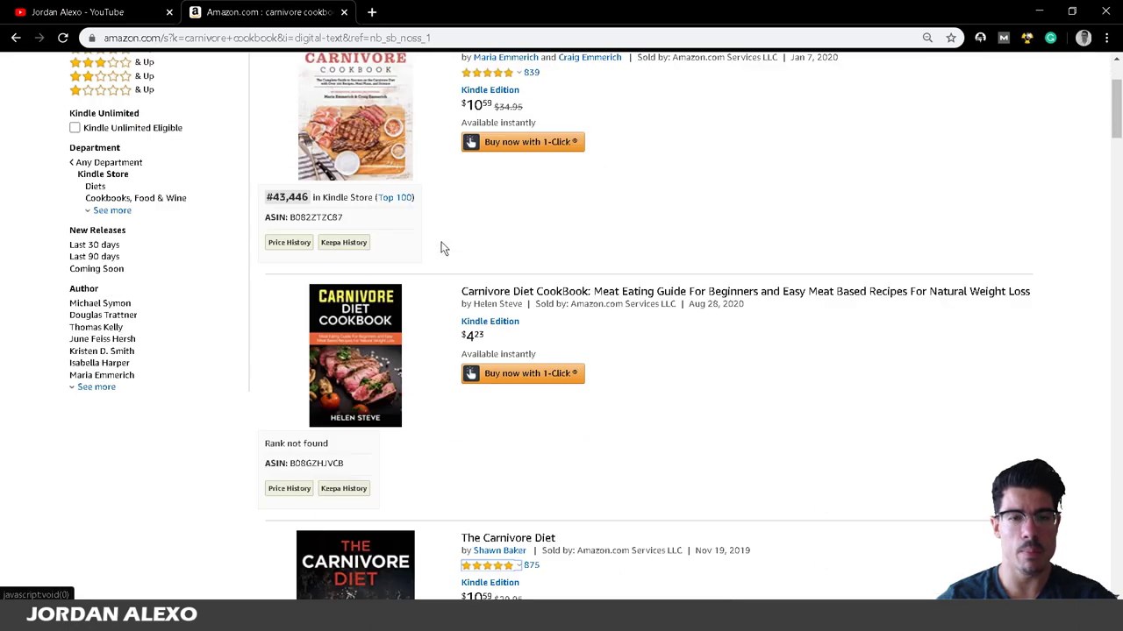
scroll(430, 422, "up", 2)
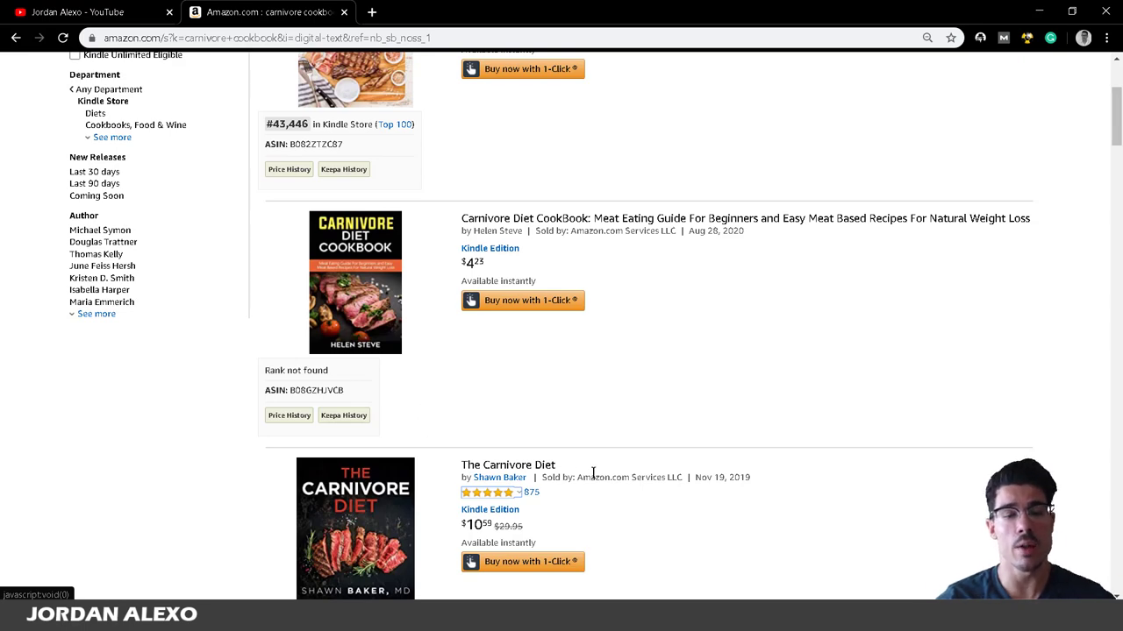
scroll(670, 391, "up", 3)
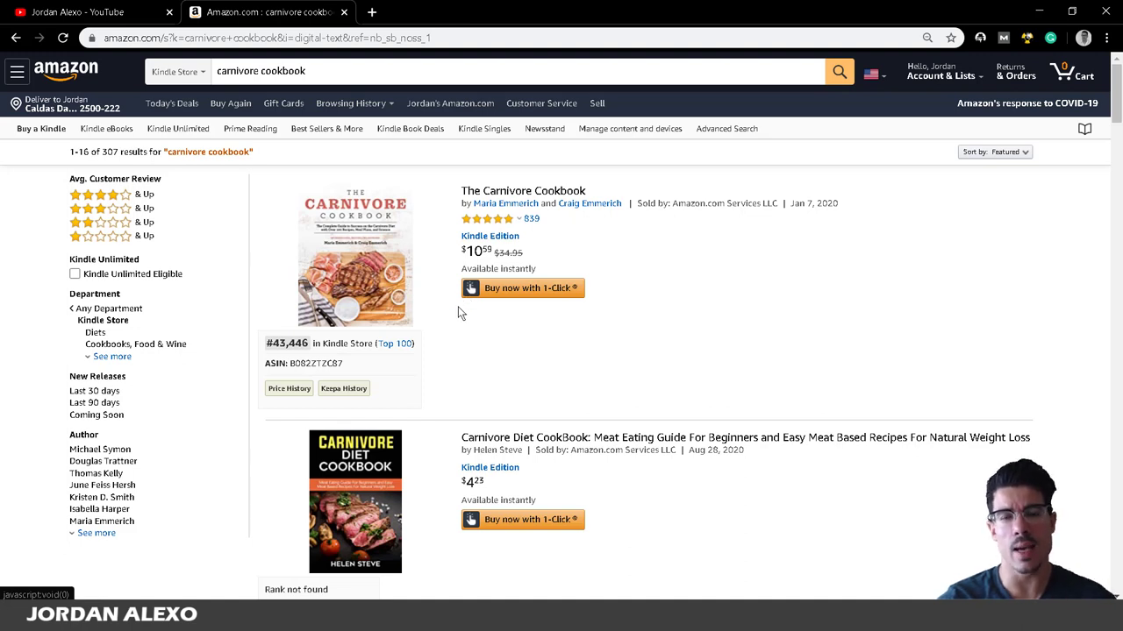
right_click(497, 192)
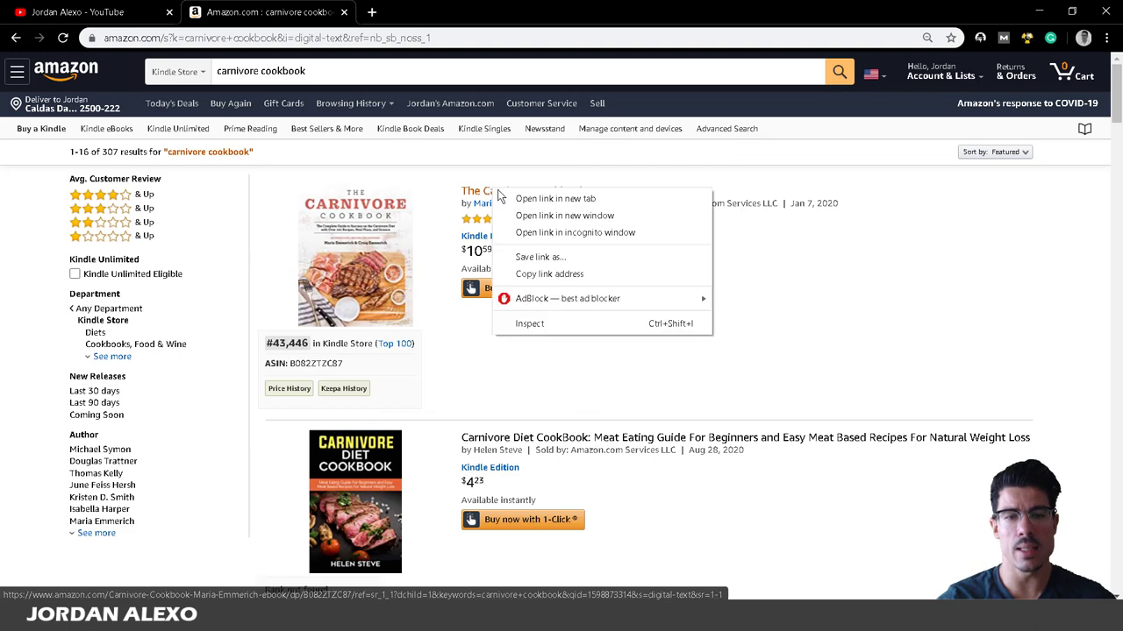
Open The Carnivore Cookbook page in a new tab and launch its Look Inside preview.
left_click(503, 198)
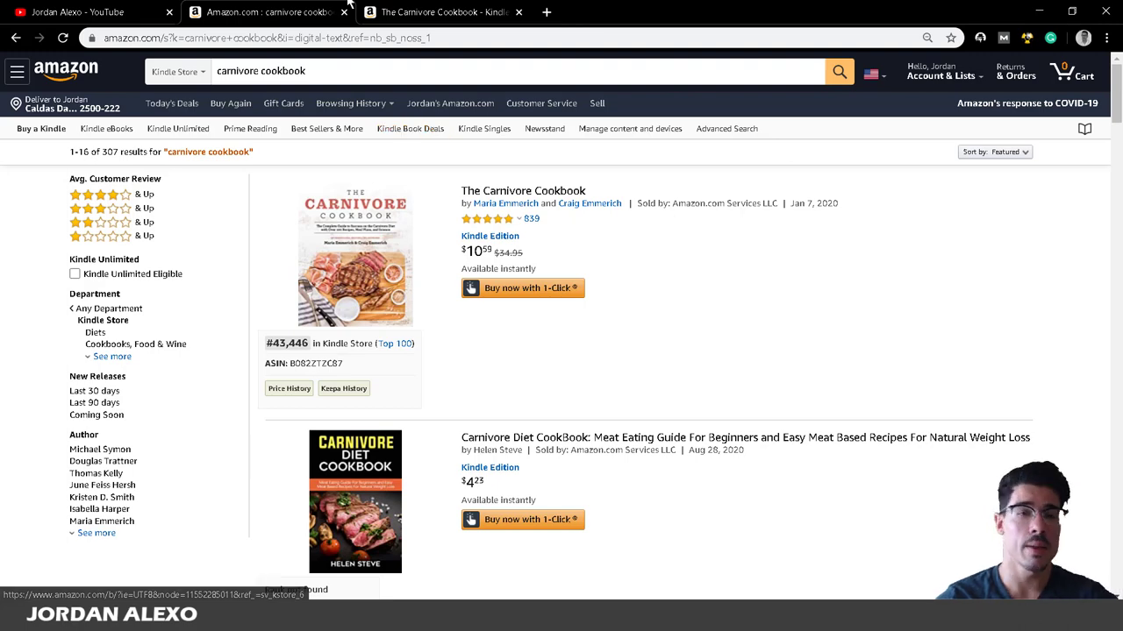
left_click(427, 11)
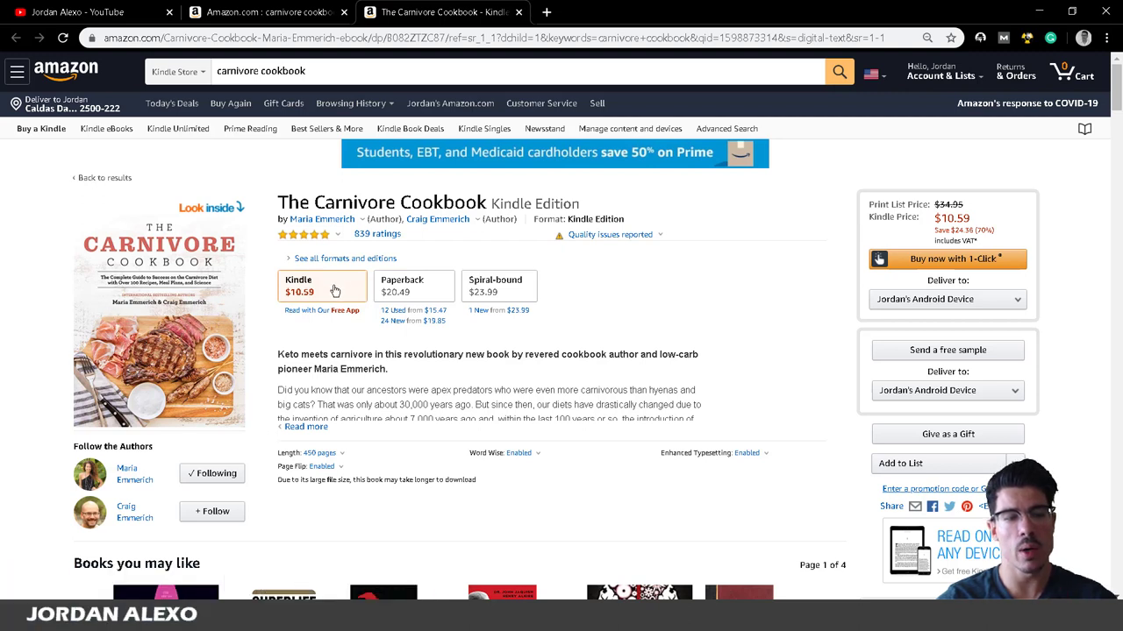
left_click(173, 273)
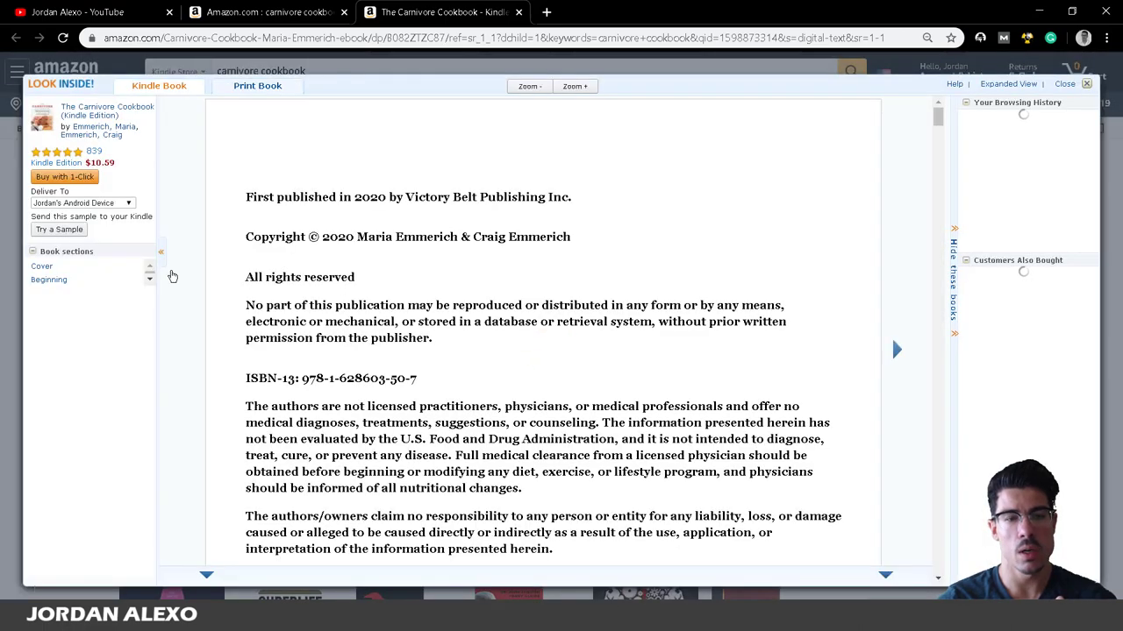
Scroll the Look Inside reader from the copyright page down to the cookbook's Contents page.
scroll(670, 341, "down", 3)
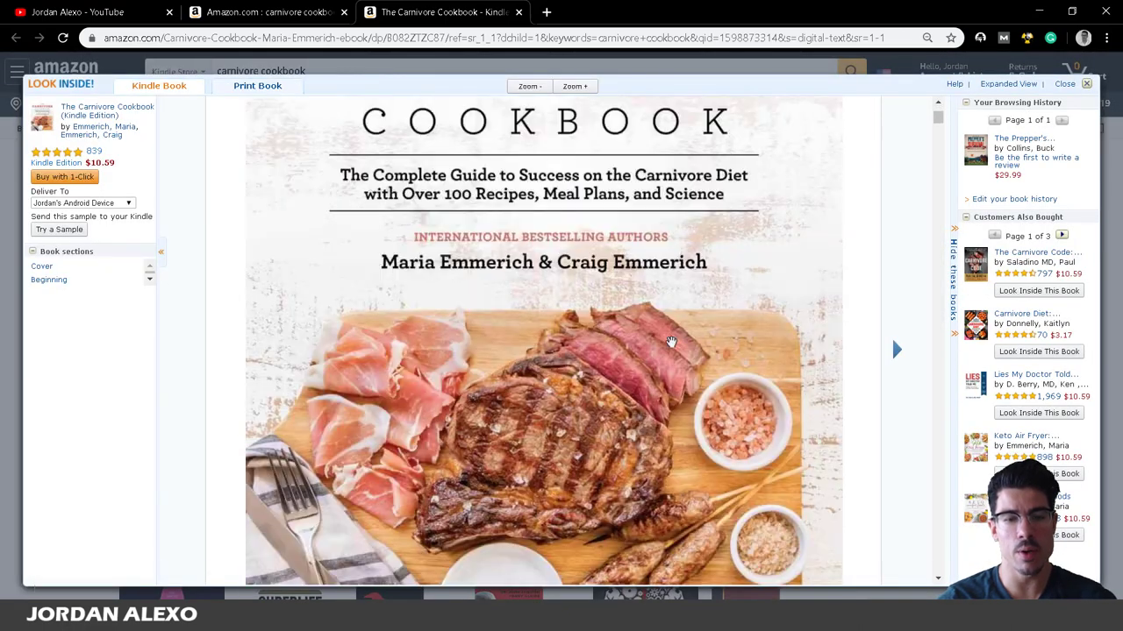
scroll(670, 341, "up", 1)
scroll(671, 341, "down", 10)
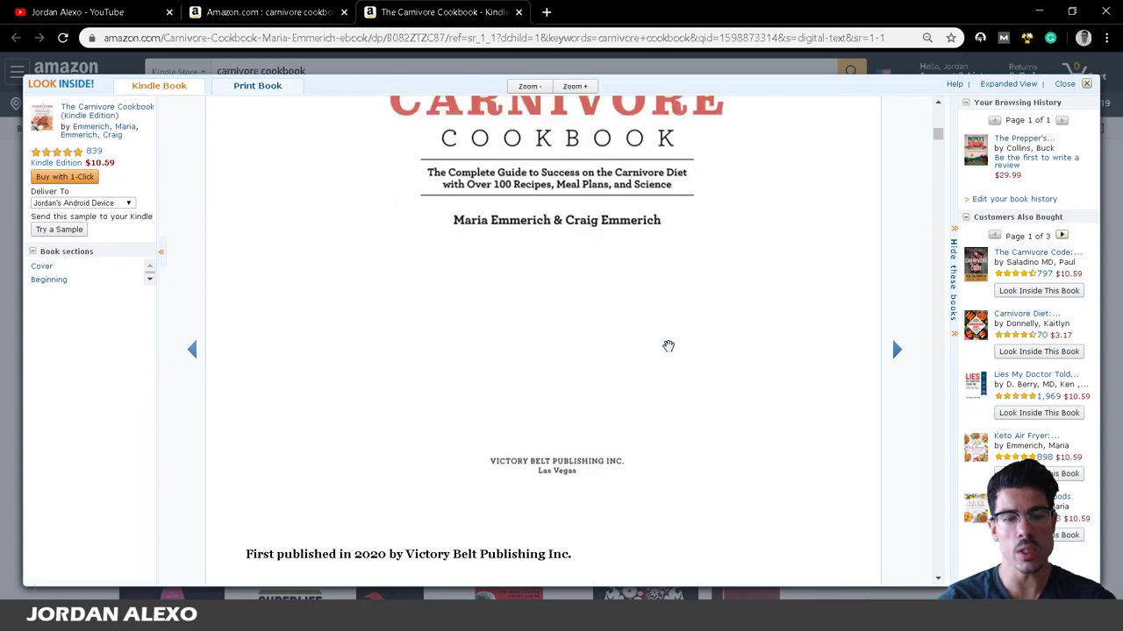
scroll(668, 347, "down", 3)
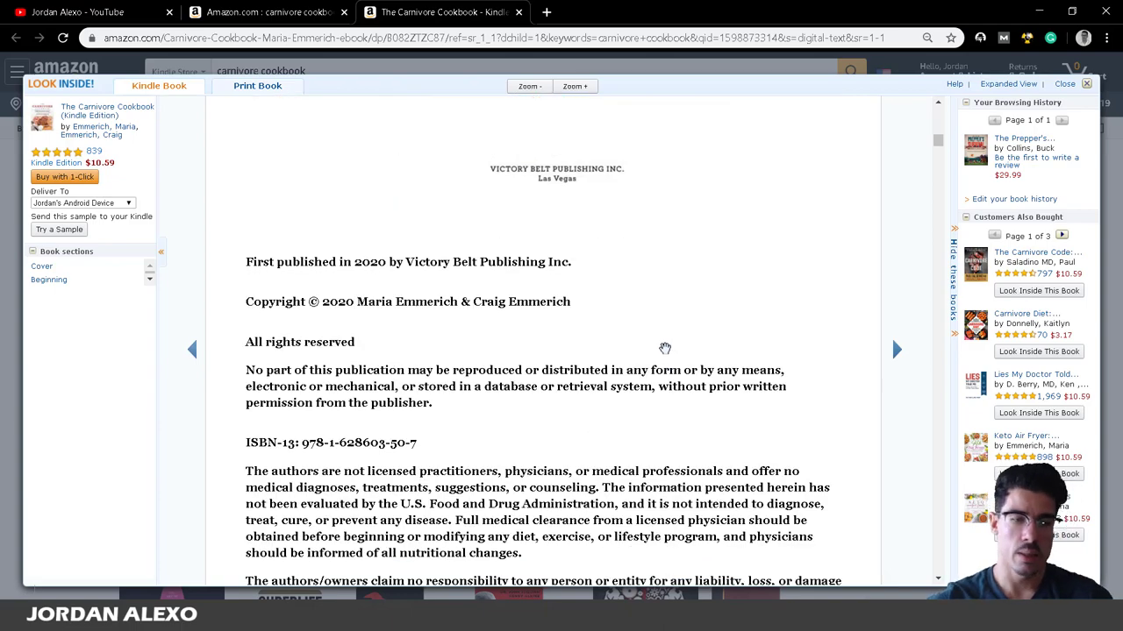
scroll(629, 321, "down", 10)
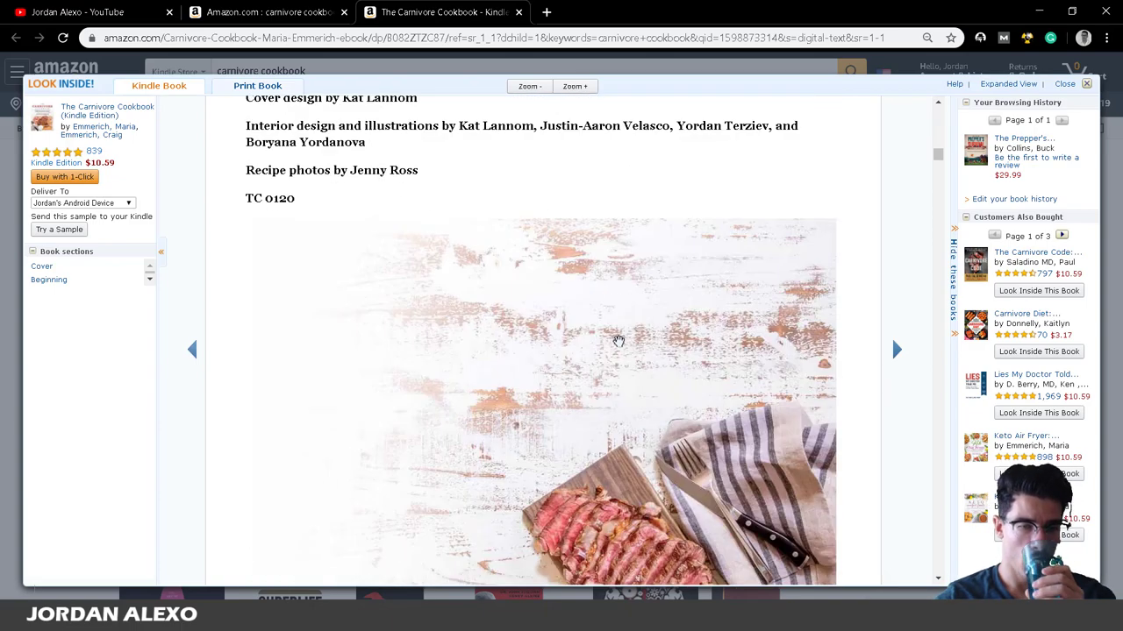
scroll(613, 351, "down", 4)
scroll(610, 349, "up", 2)
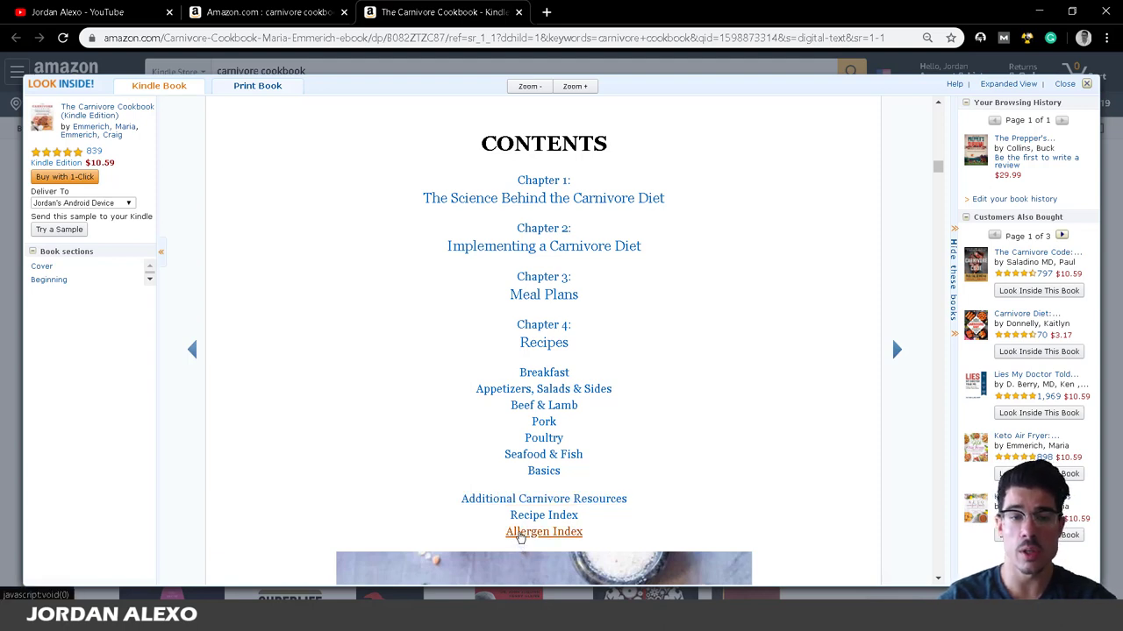
scroll(424, 253, "down", 8)
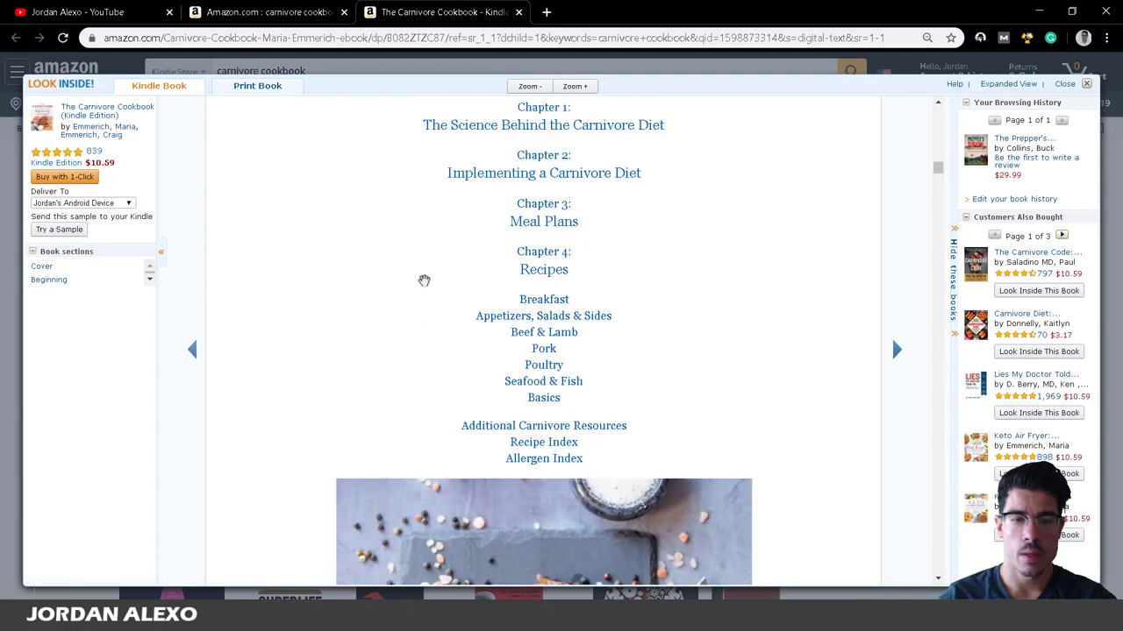
scroll(430, 283, "down", 4)
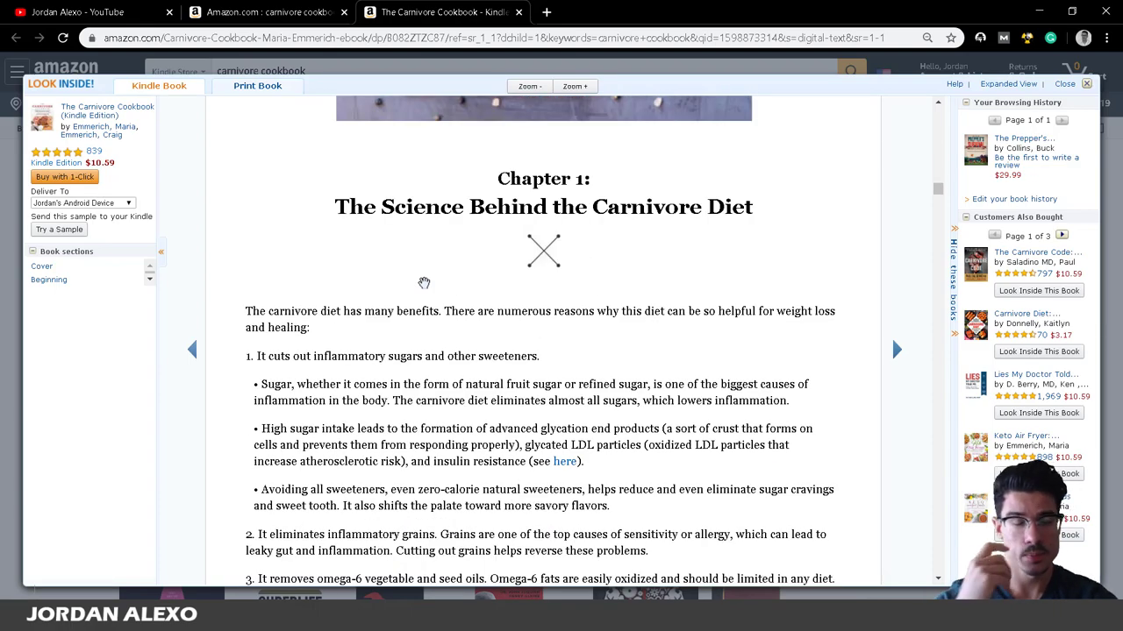
scroll(424, 282, "up", 10)
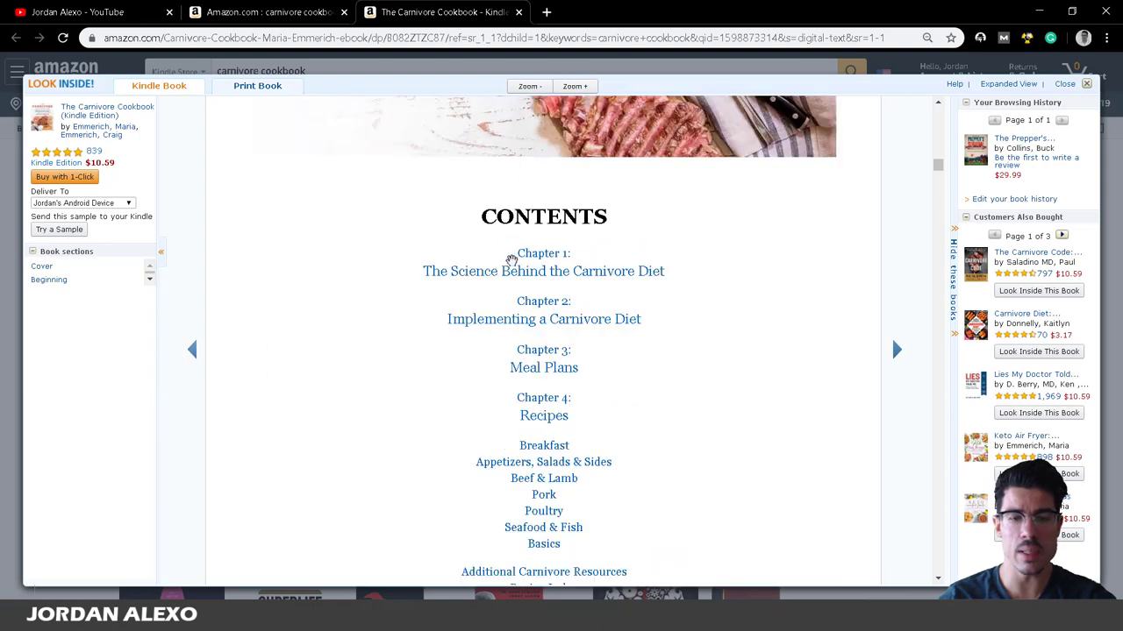
scroll(539, 465, "down", 2)
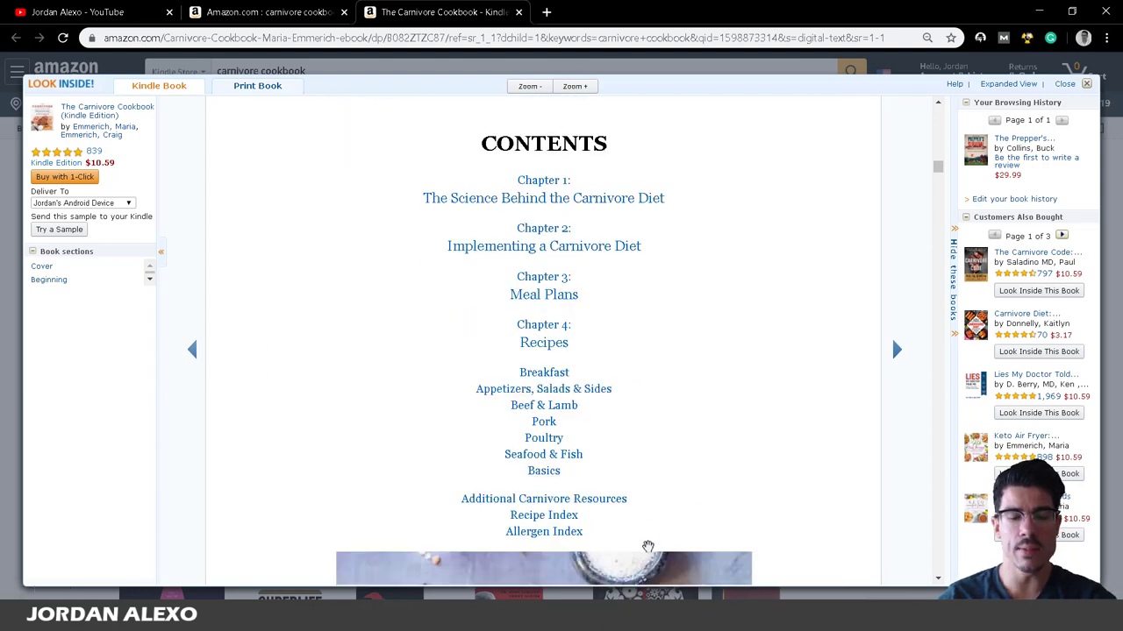
In WordPad, type 'Table' and push it down to leave an empty line above.
left_click(258, 614)
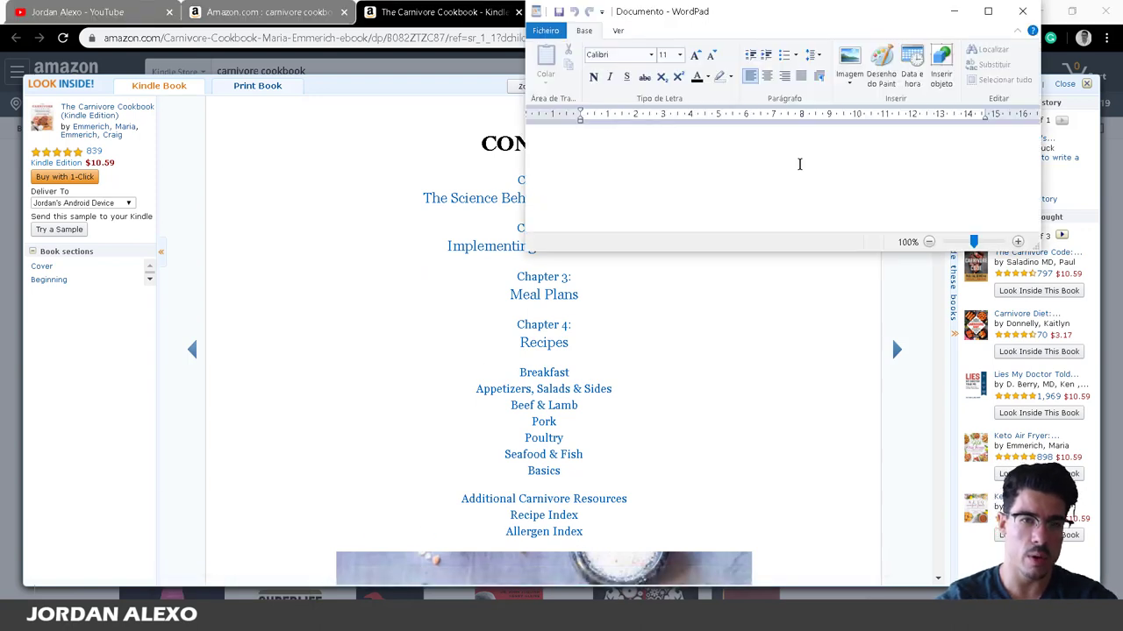
type("Table")
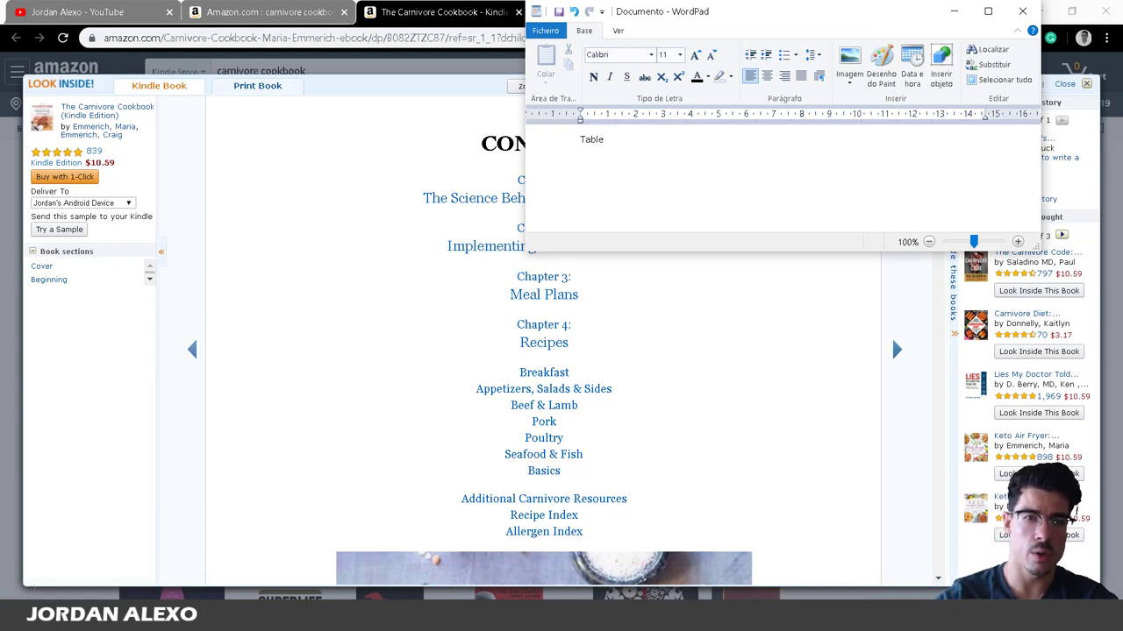
key("Left")
key("Left")
key("Left")
key("Left")
key("Left")
key("Left")
key("Return")
key("Return")
key("Return")
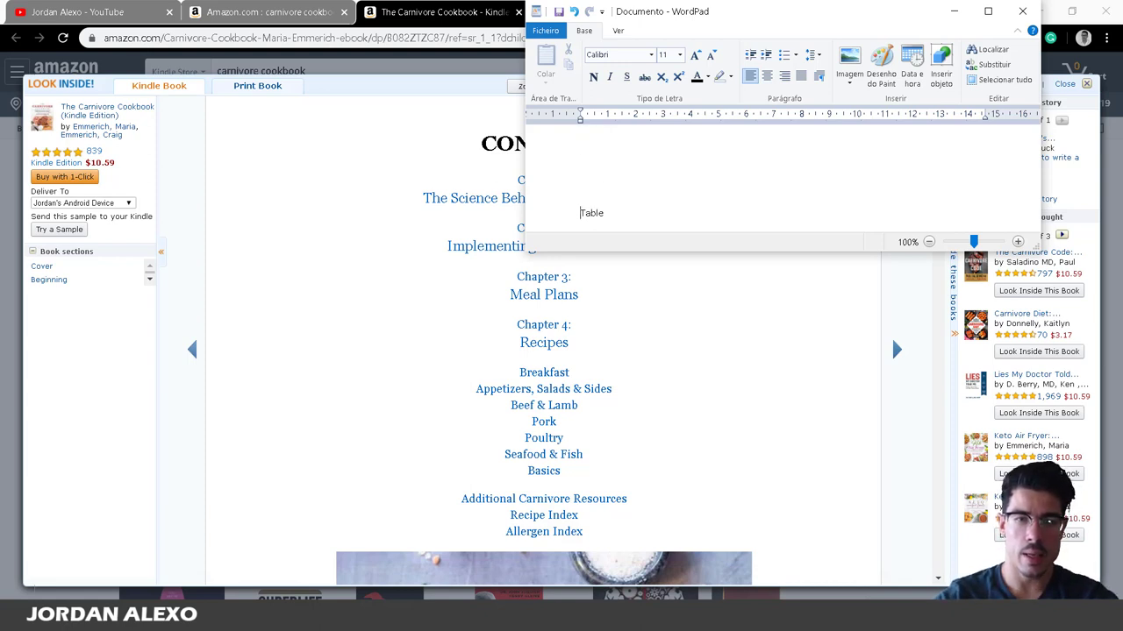
key("Right")
key("Right")
key("Right")
key("Right")
key("Right")
key("Right")
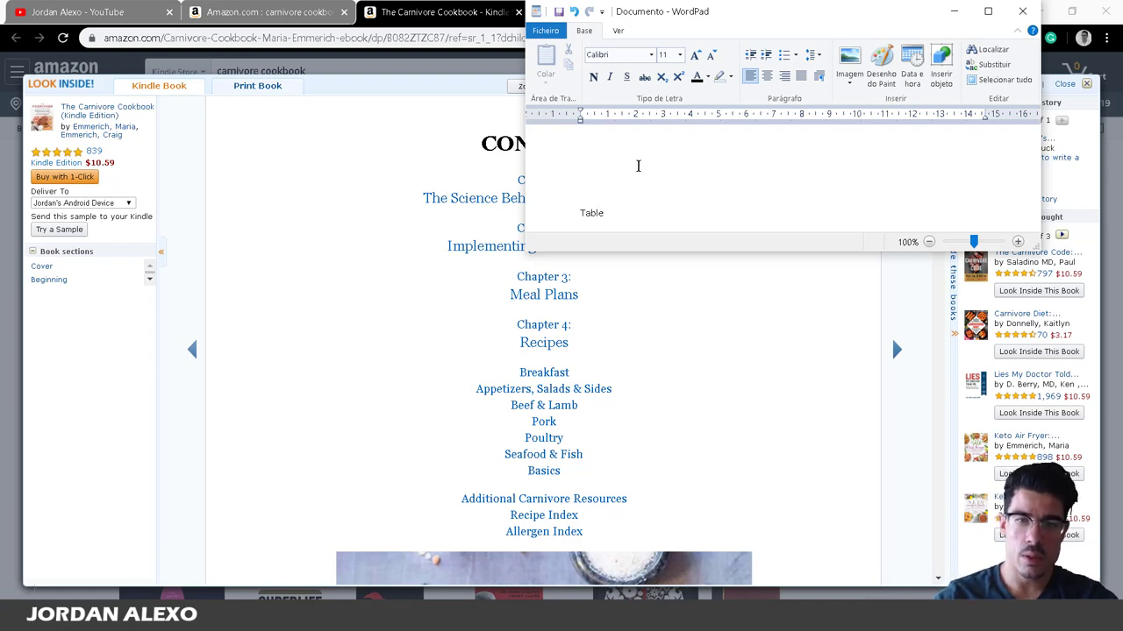
left_click(637, 167)
Write 'Hi there,' and a paragraph requesting a Carnivore diet cookbook that follows this outline.
type("Hi tehre")
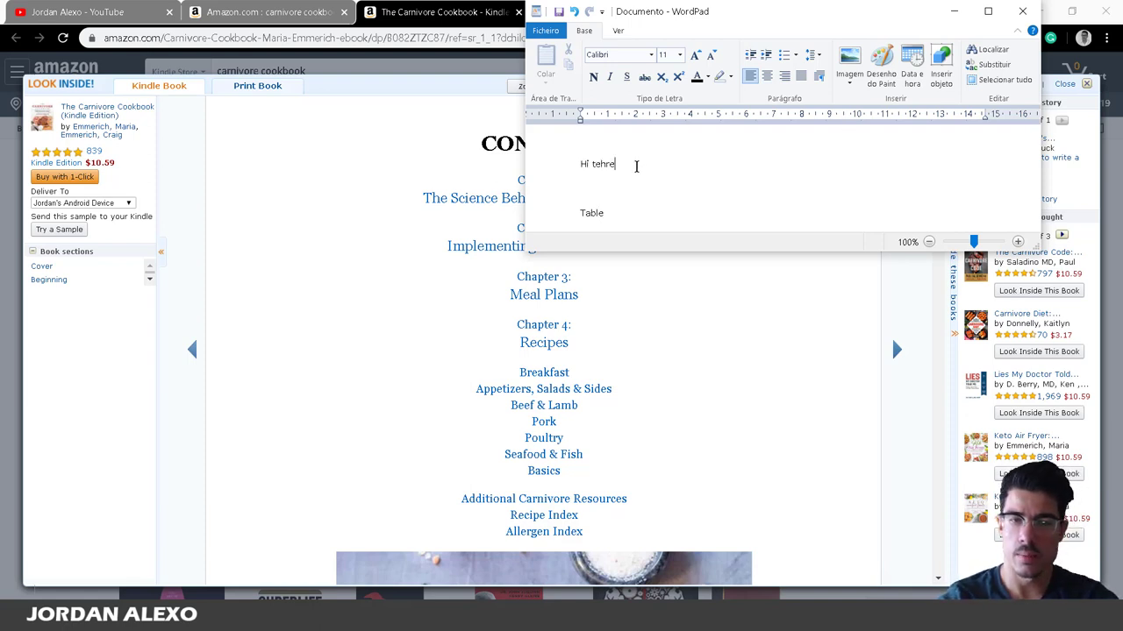
key("BackSpace")
key("BackSpace")
type("here,")
key("Return")
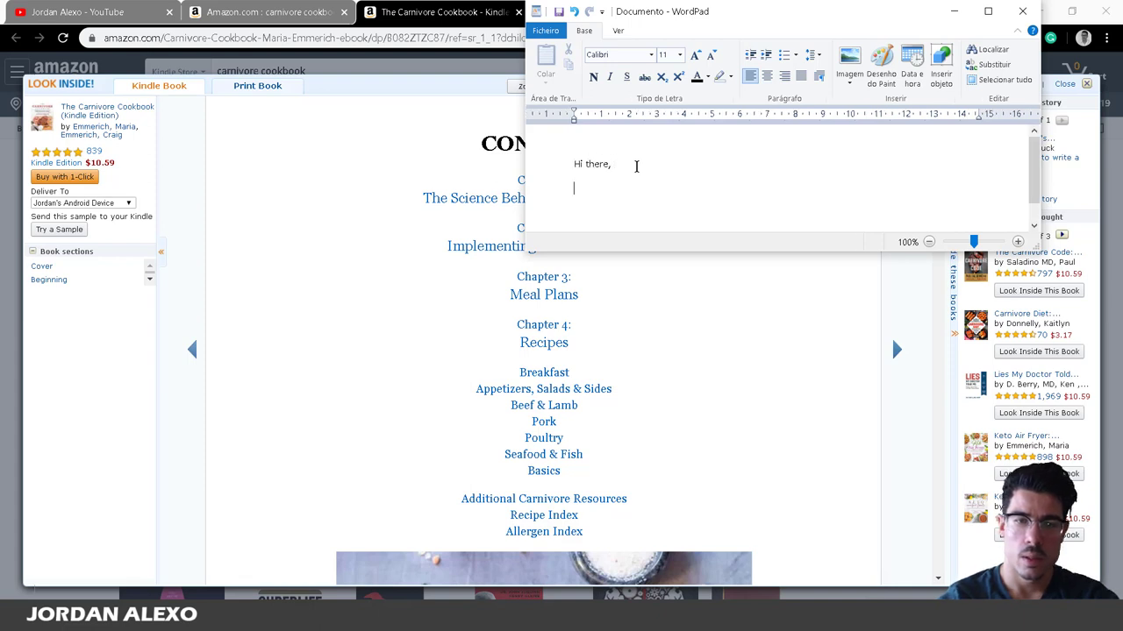
type("I want a b")
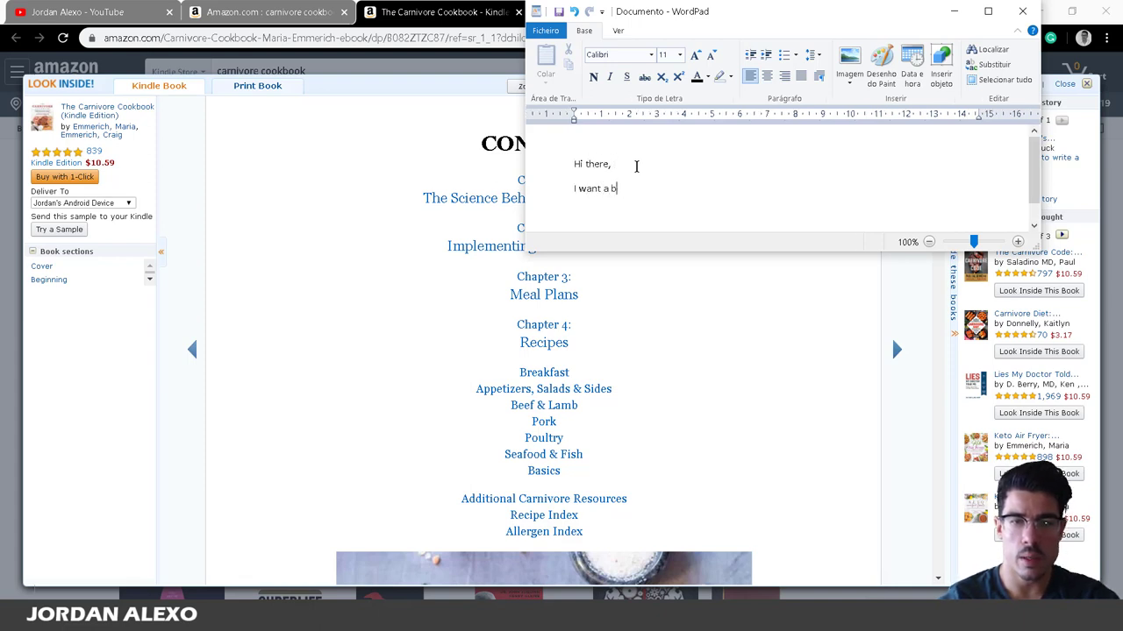
key("BackSpace")
type("cookb")
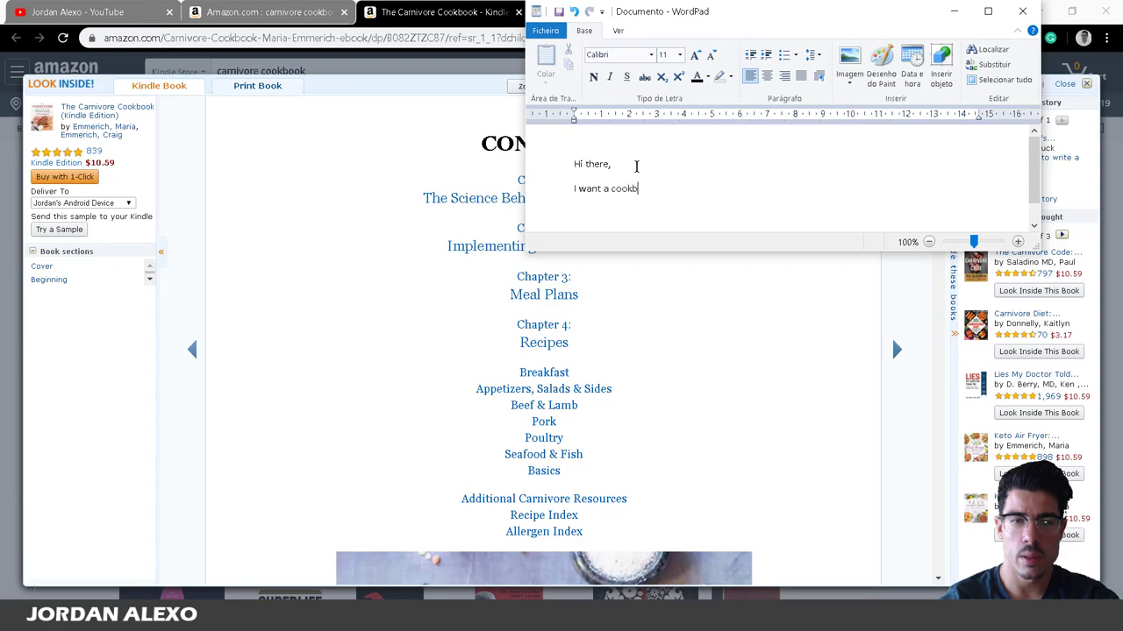
type("ook about the Carn")
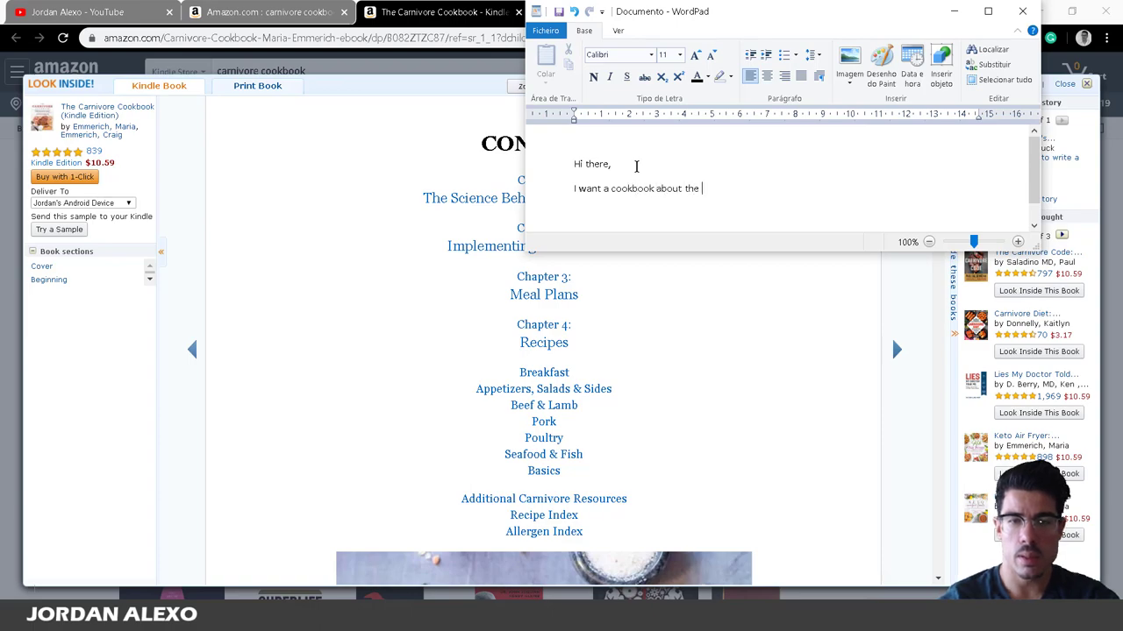
type("ivore diet")
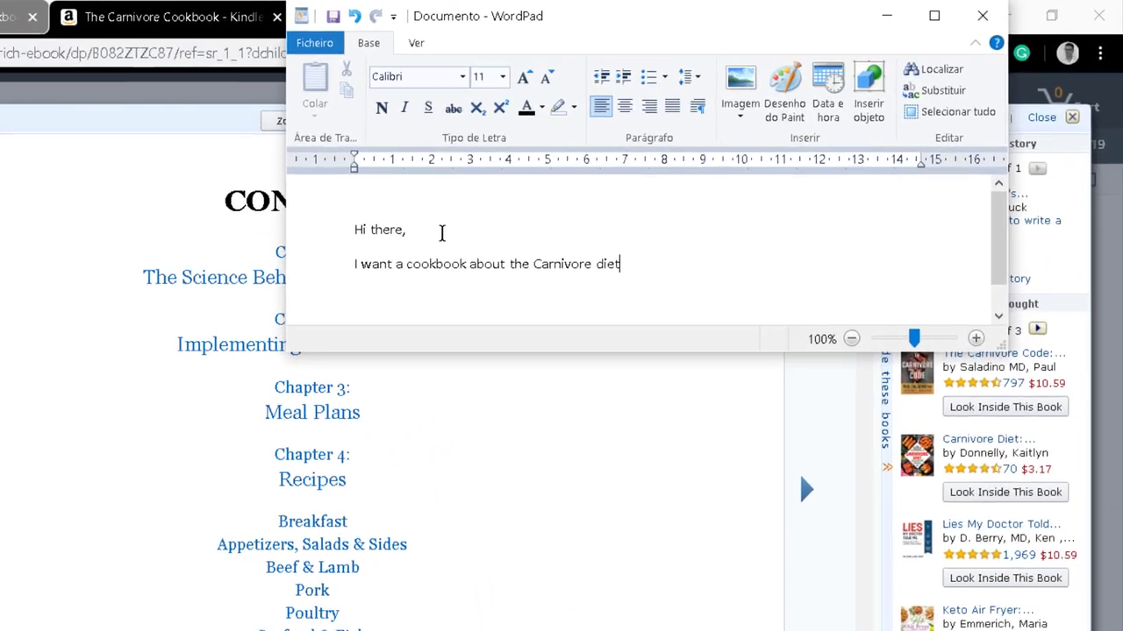
type(". This ")
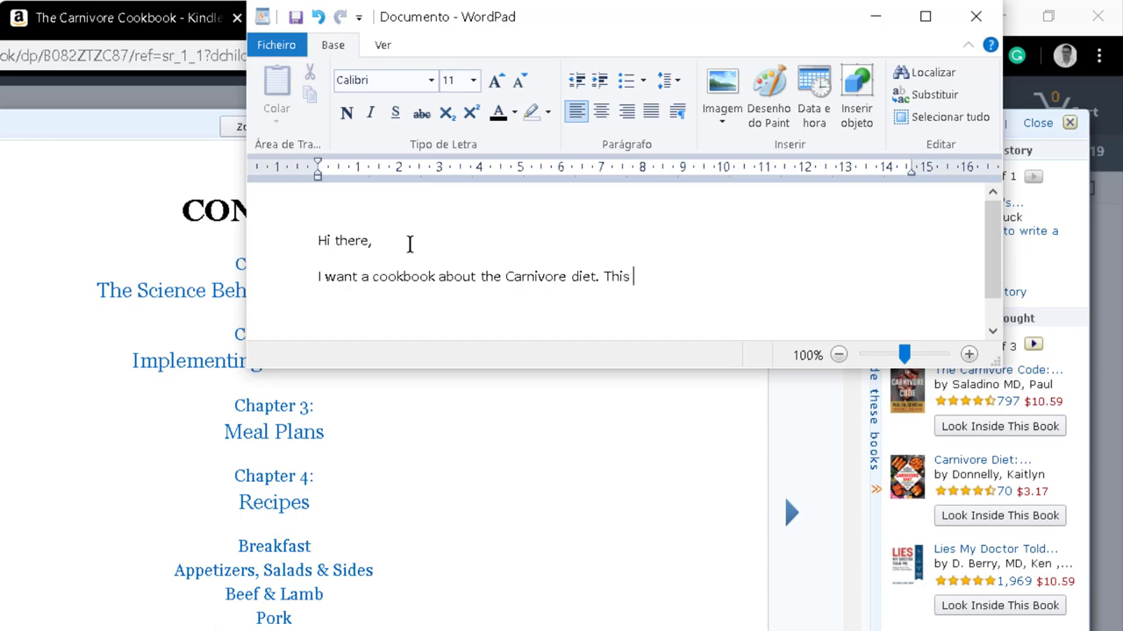
type("book should include the")
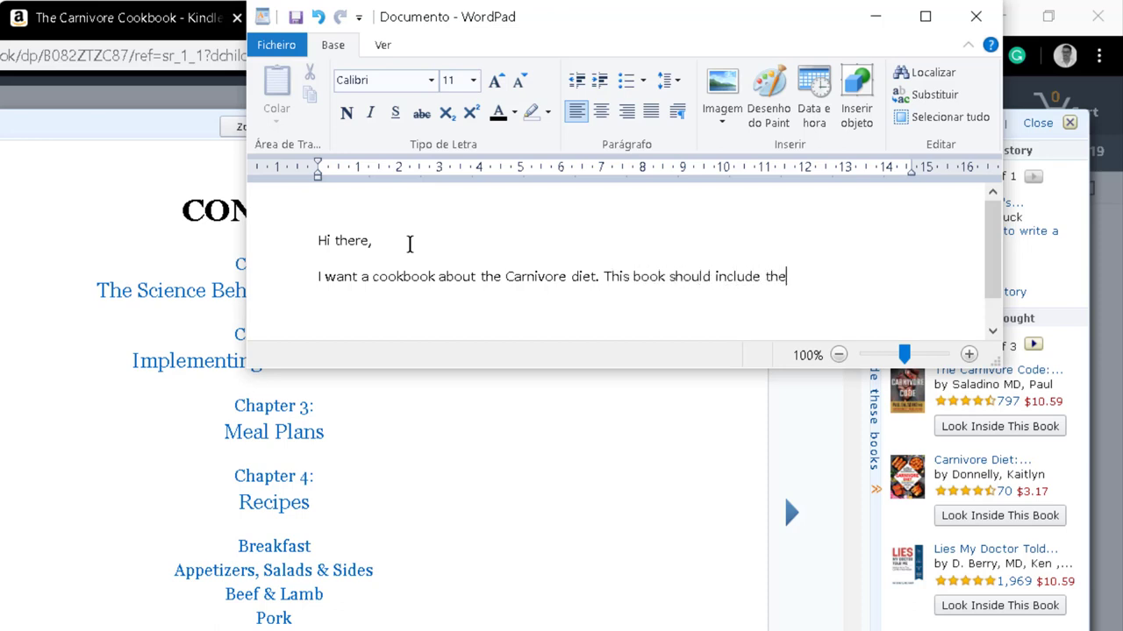
type(" details explained thro")
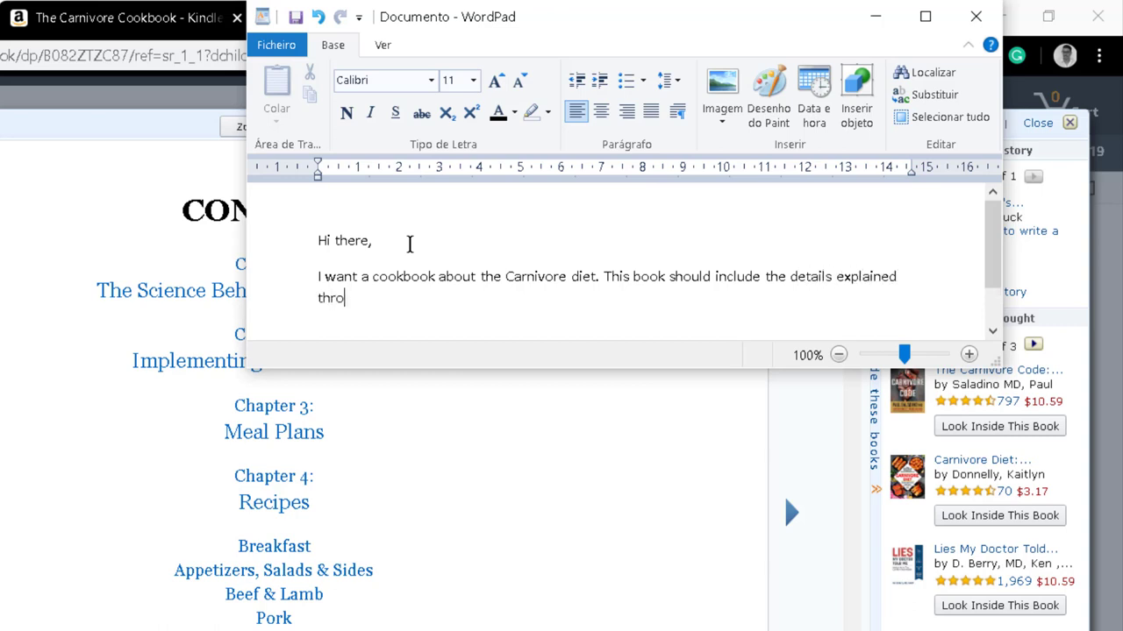
type("o")
type("out  this outlin")
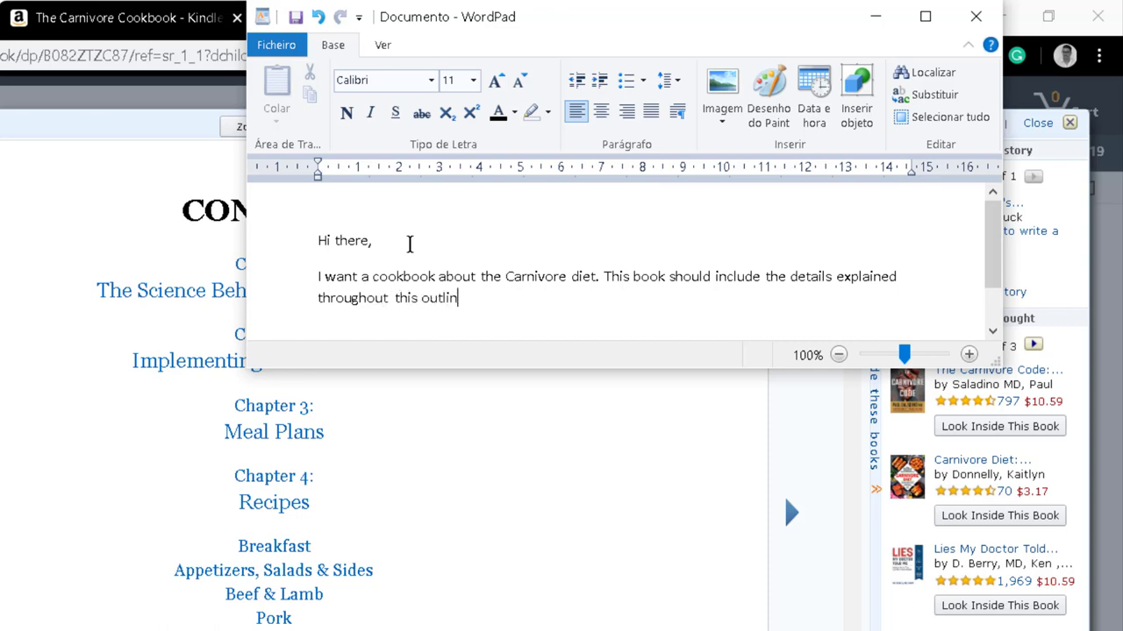
type("e. Please follow everything ")
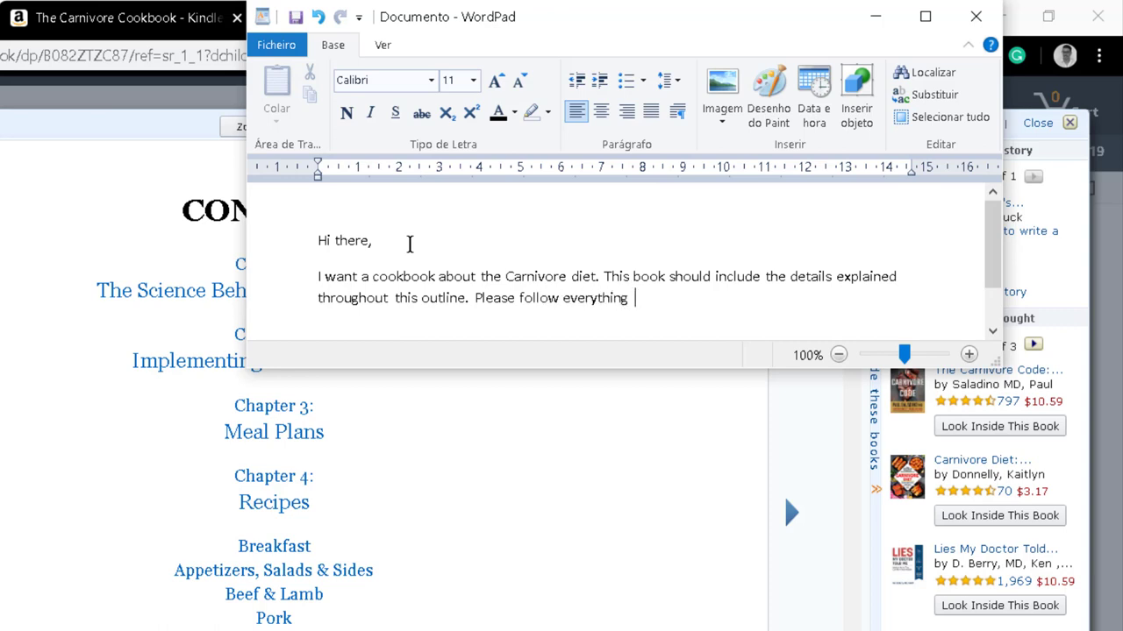
type("explained here.")
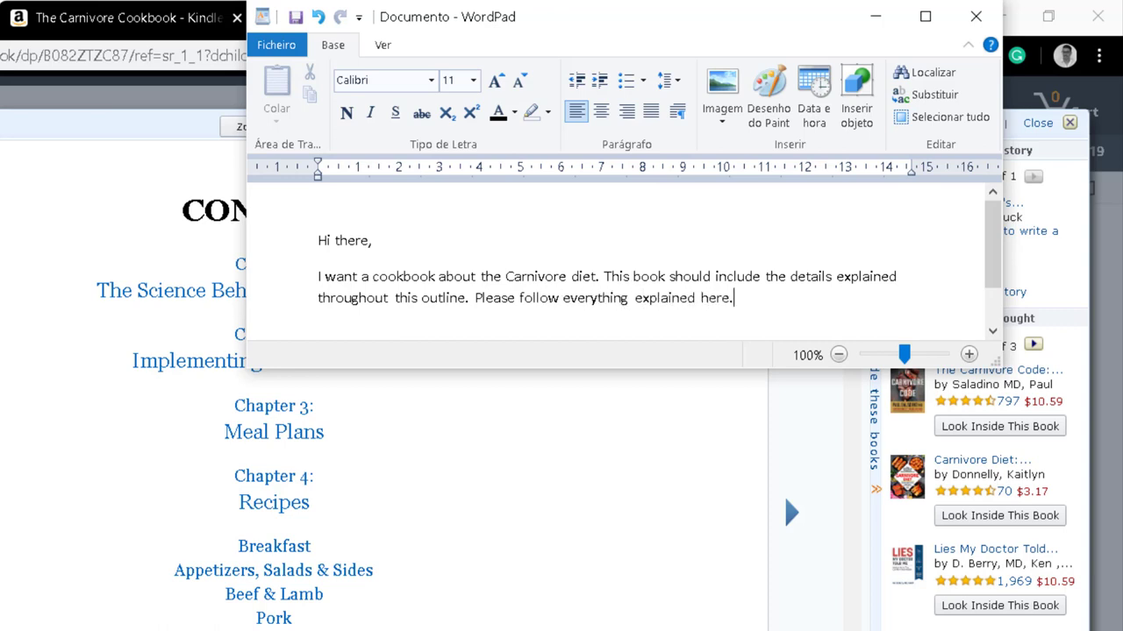
Enlarge the WordPad window and complete the heading as 'Table Of Content' with a line below.
scroll(871, 293, "down", 1)
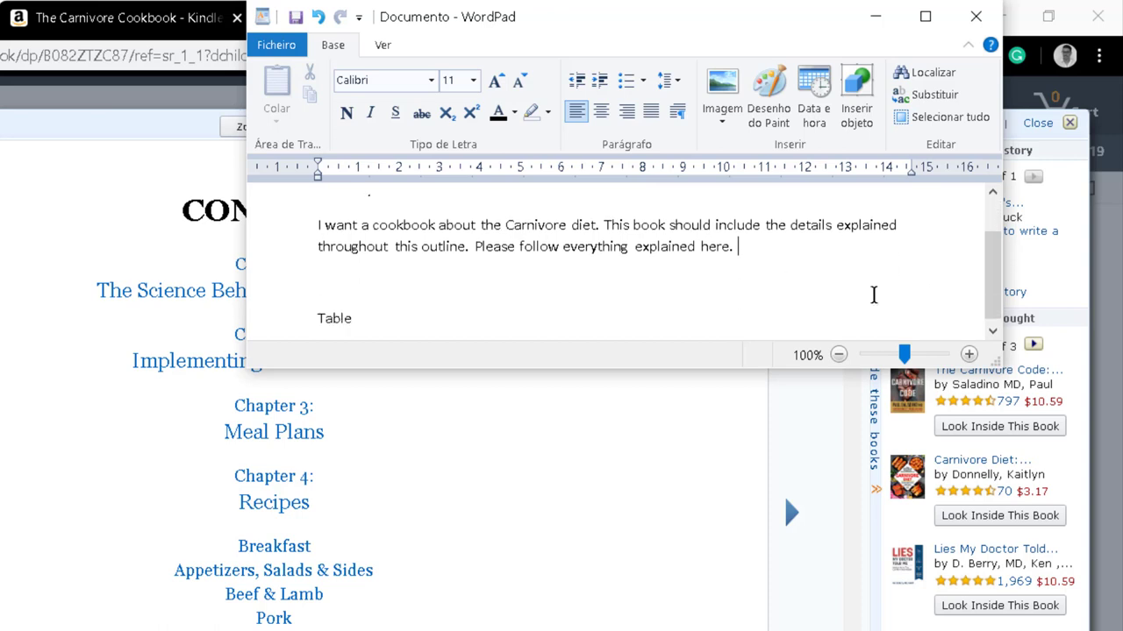
left_click_drag(997, 379, 999, 552)
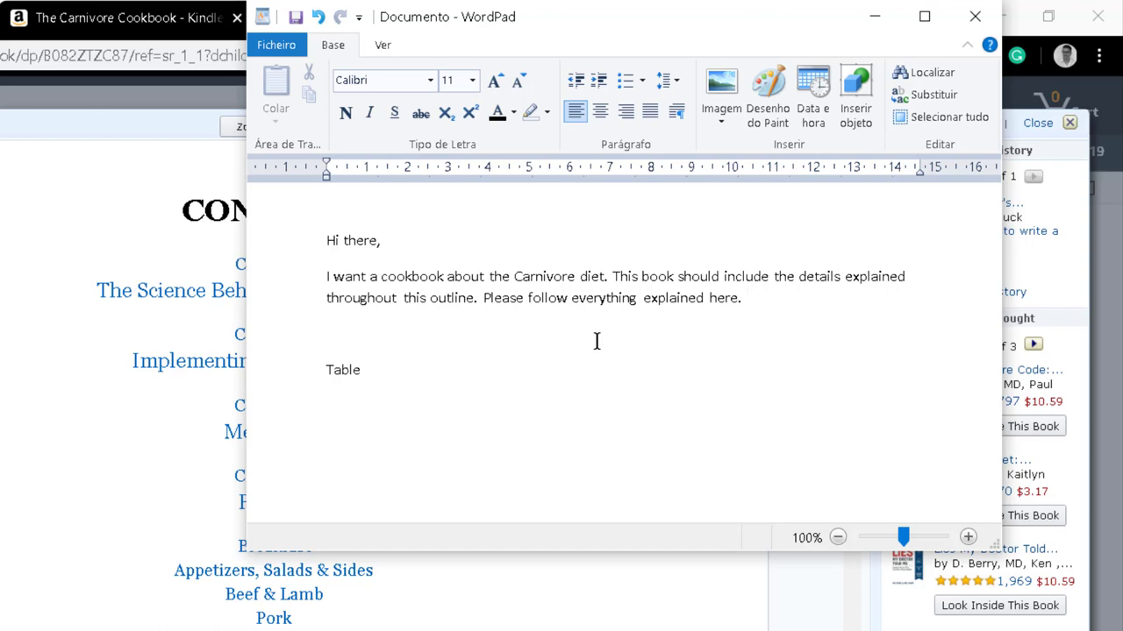
key("Down")
key("Down")
type("Of Content")
key("Return")
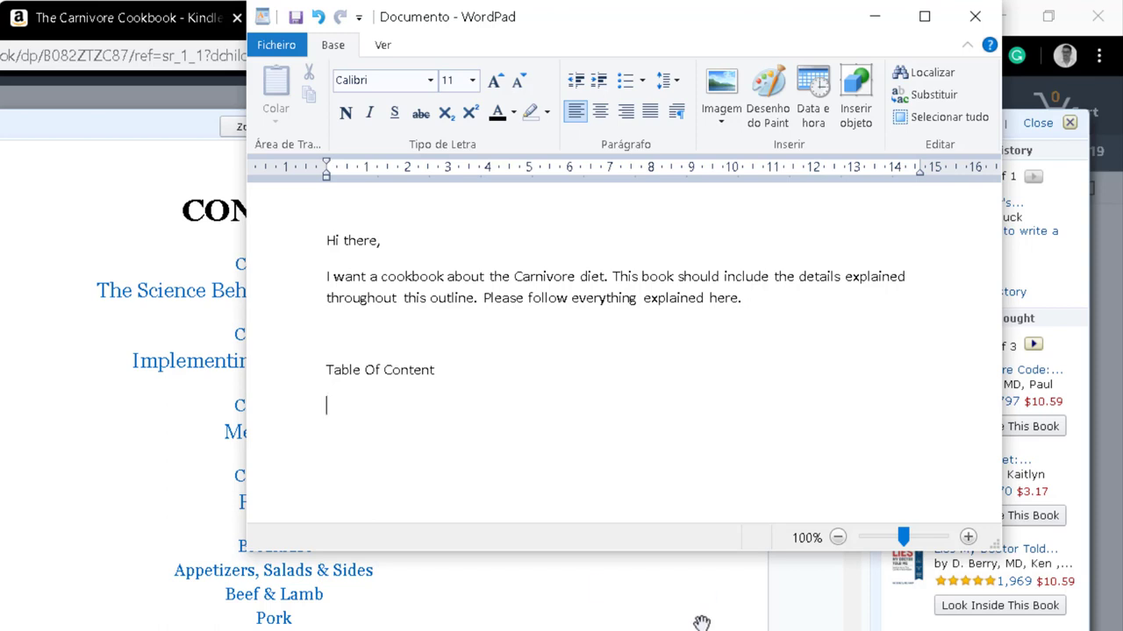
Frame the heading with dashes as '-- Table Of Content ---'.
left_click(287, 364)
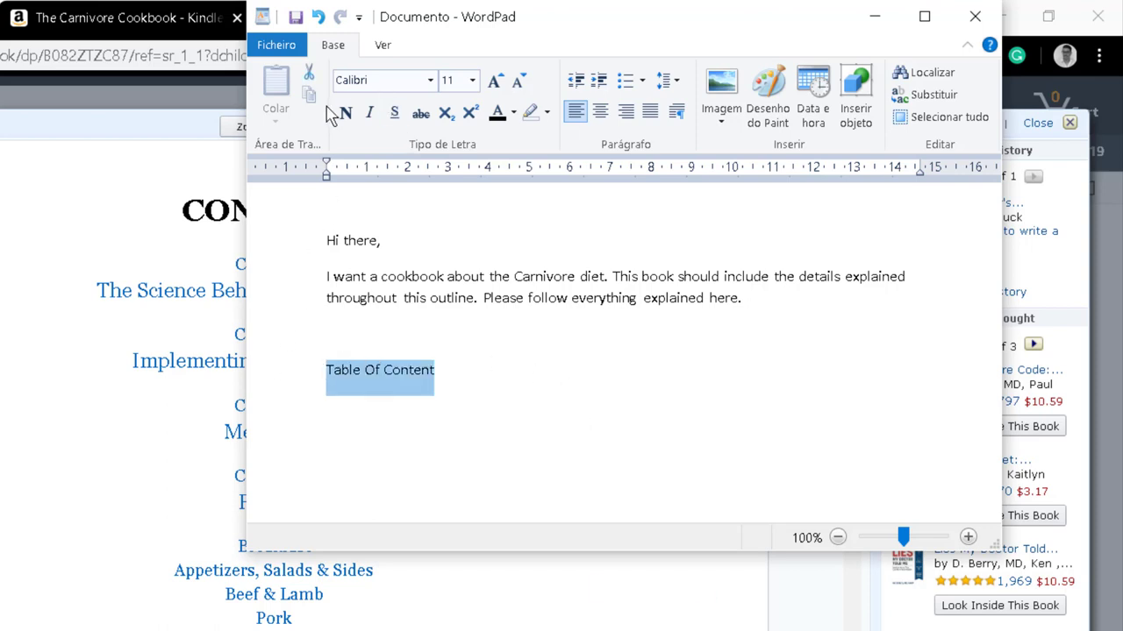
double_click(333, 377)
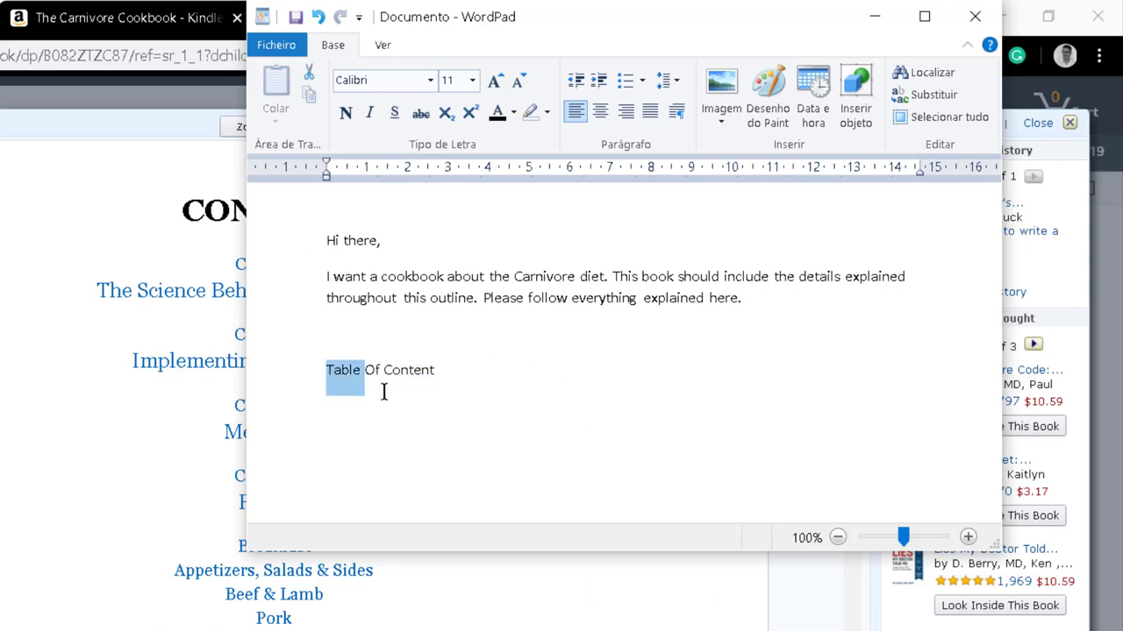
left_click(326, 370)
type("--")
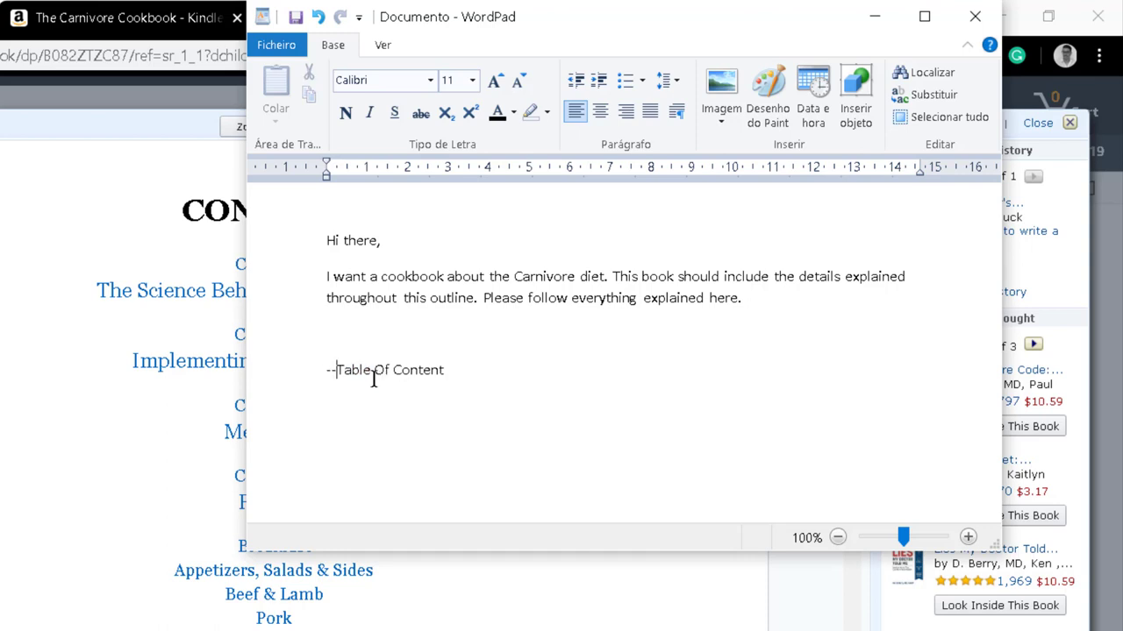
left_click(537, 375)
type("---")
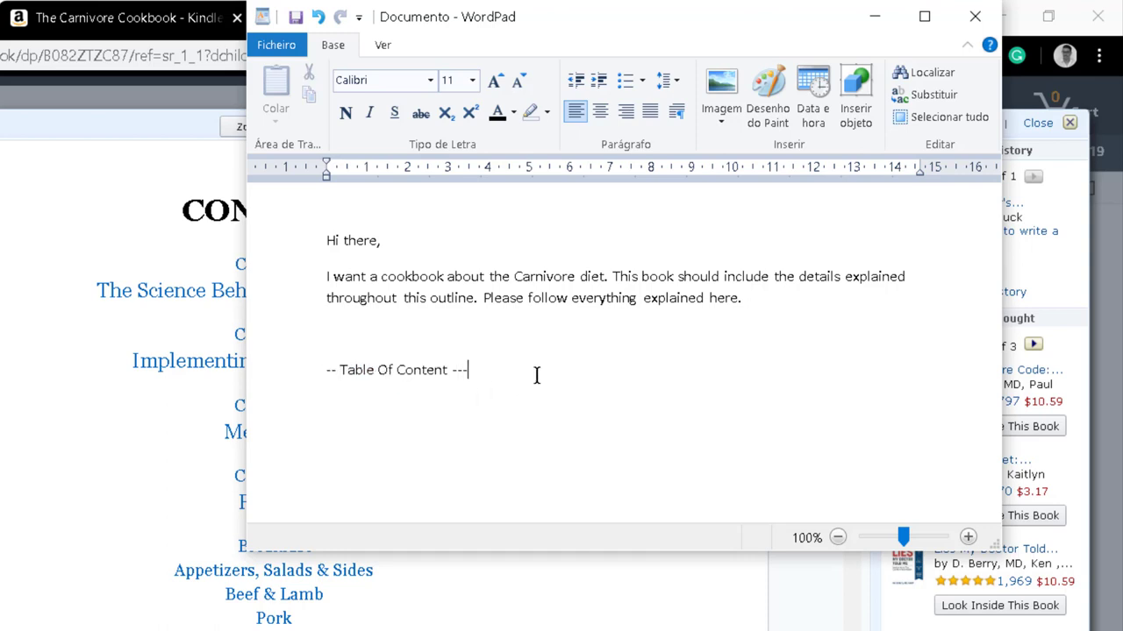
key("Return")
key("Return")
Try dash lines and a bullet below the heading, then remove them again.
type("-")
key("Return")
type("-")
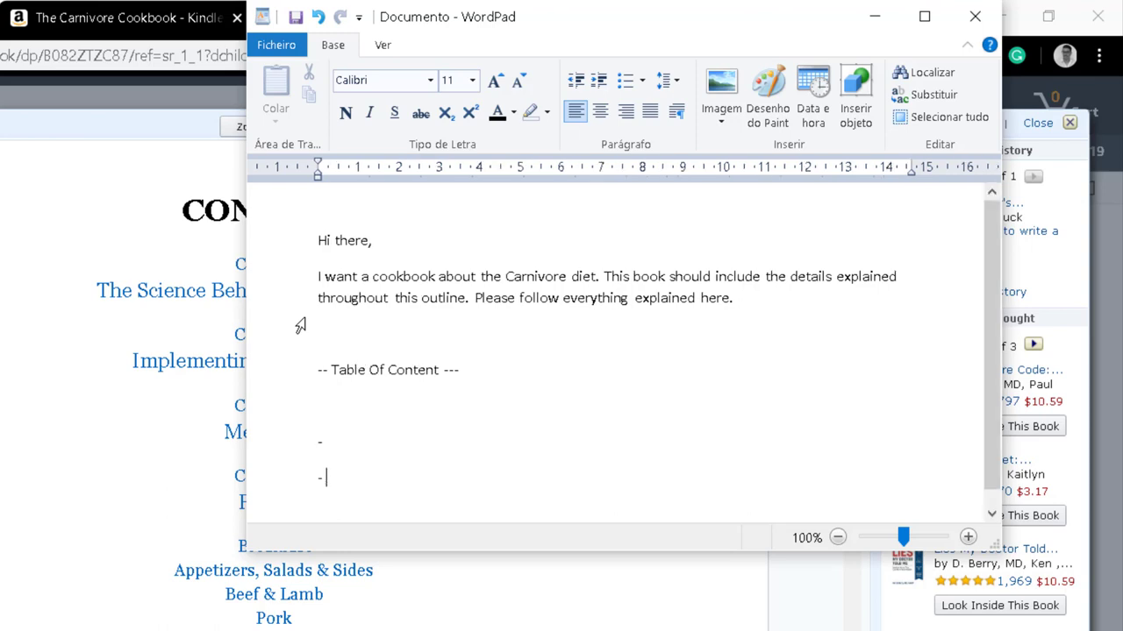
key("Return")
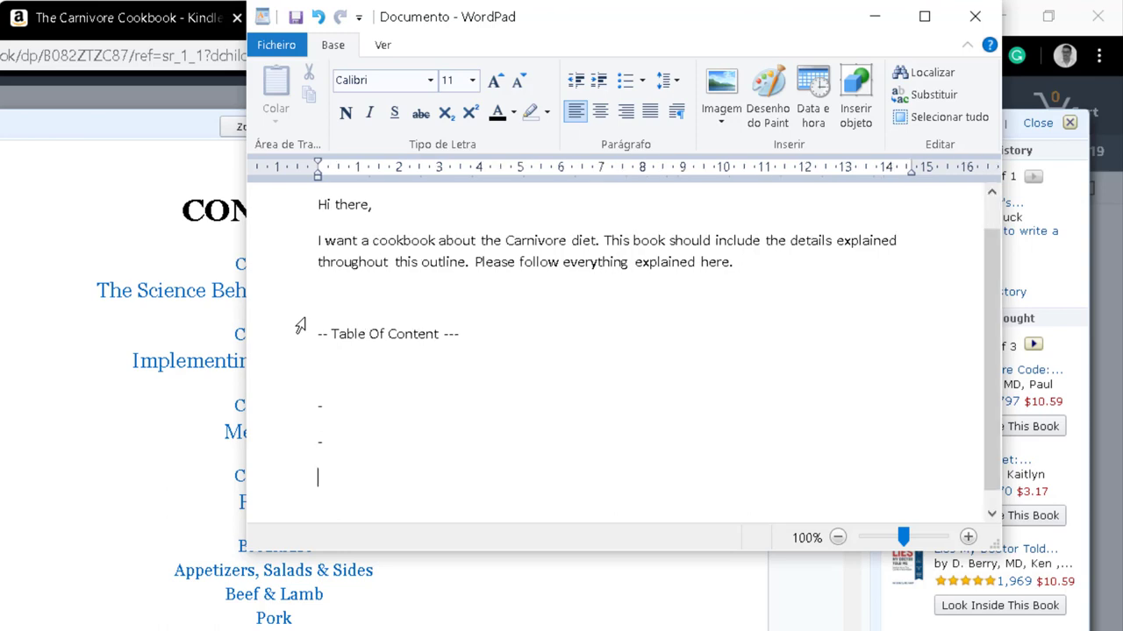
type("-")
key("BackSpace")
key("BackSpace")
key("BackSpace")
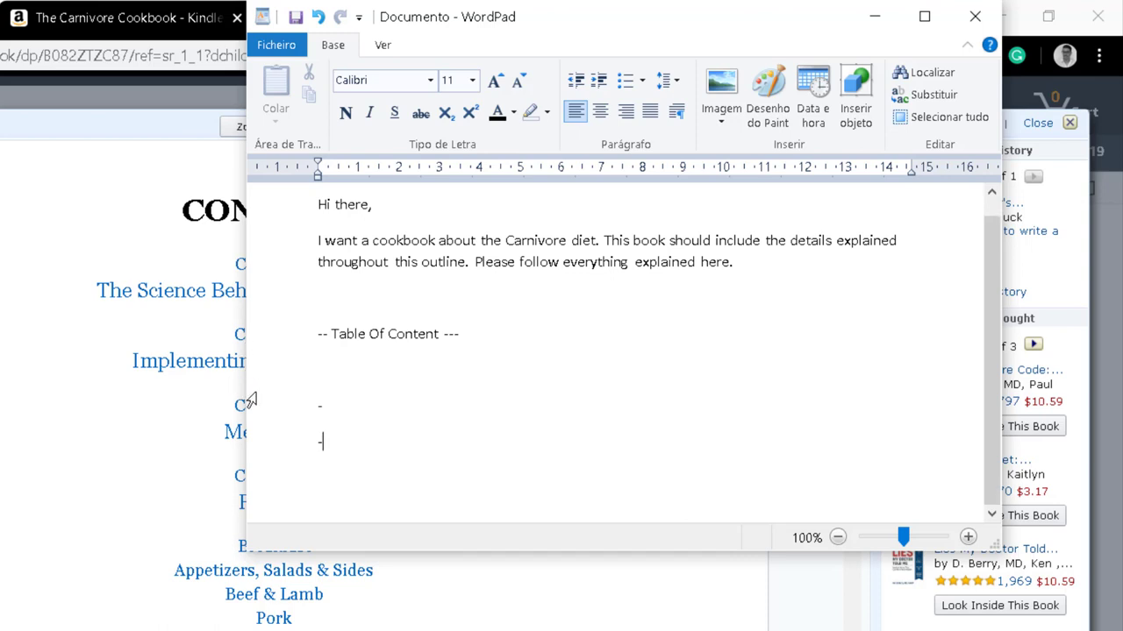
key("BackSpace")
key("BackSpace")
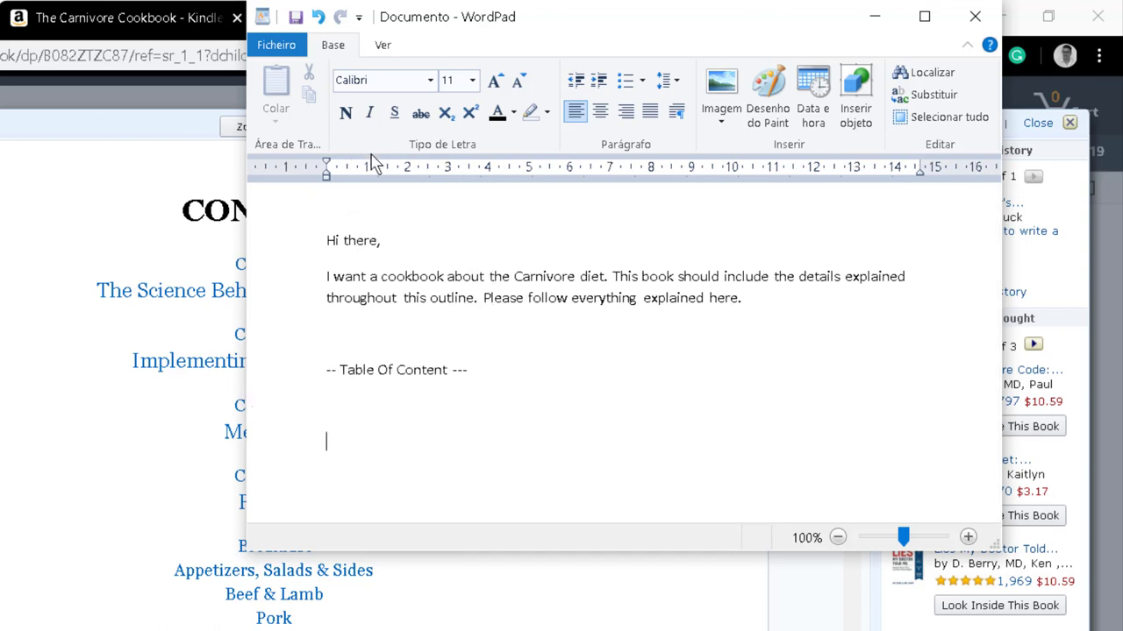
left_click(627, 80)
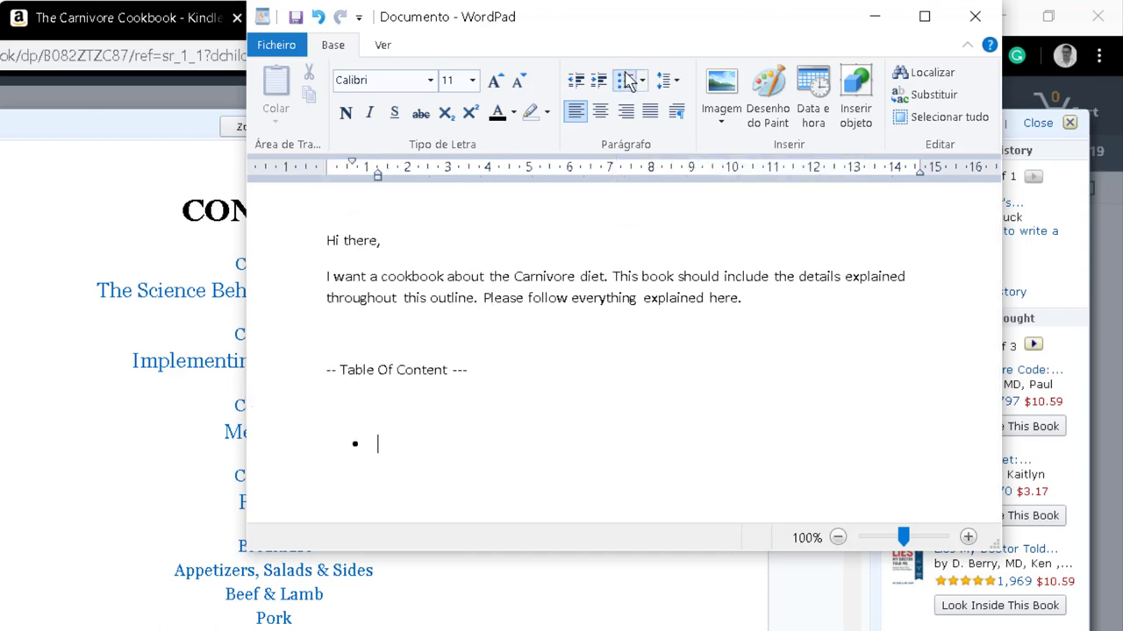
left_click(629, 79)
scroll(604, 43, "down", 1)
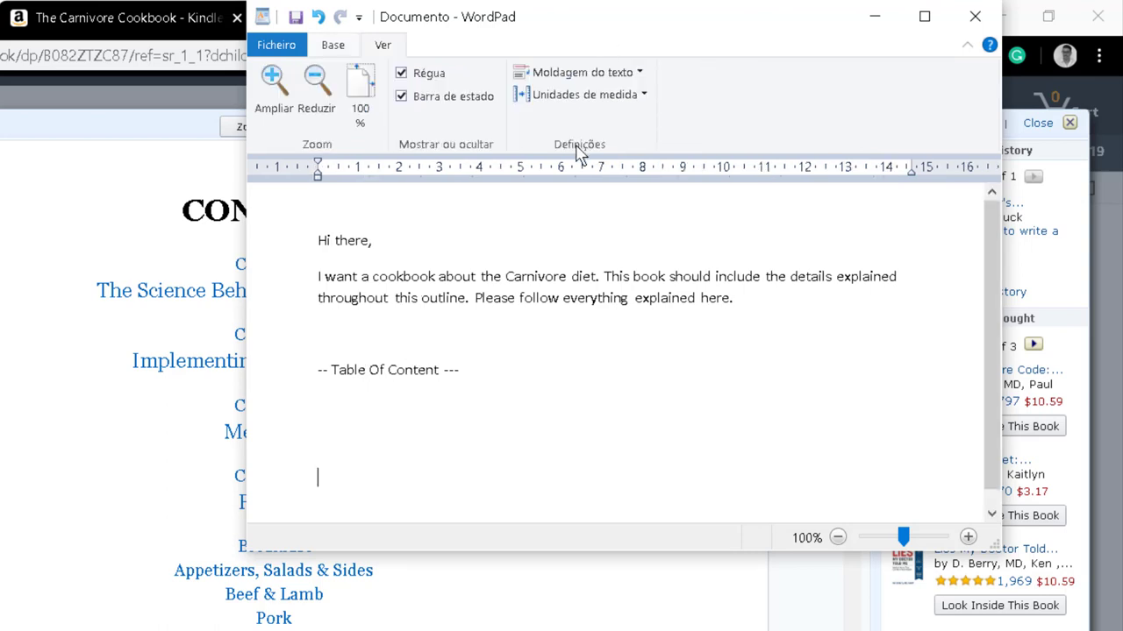
Trim the trailing dash, make '-- Table Of Content --' bold, and start a new line.
key("Return")
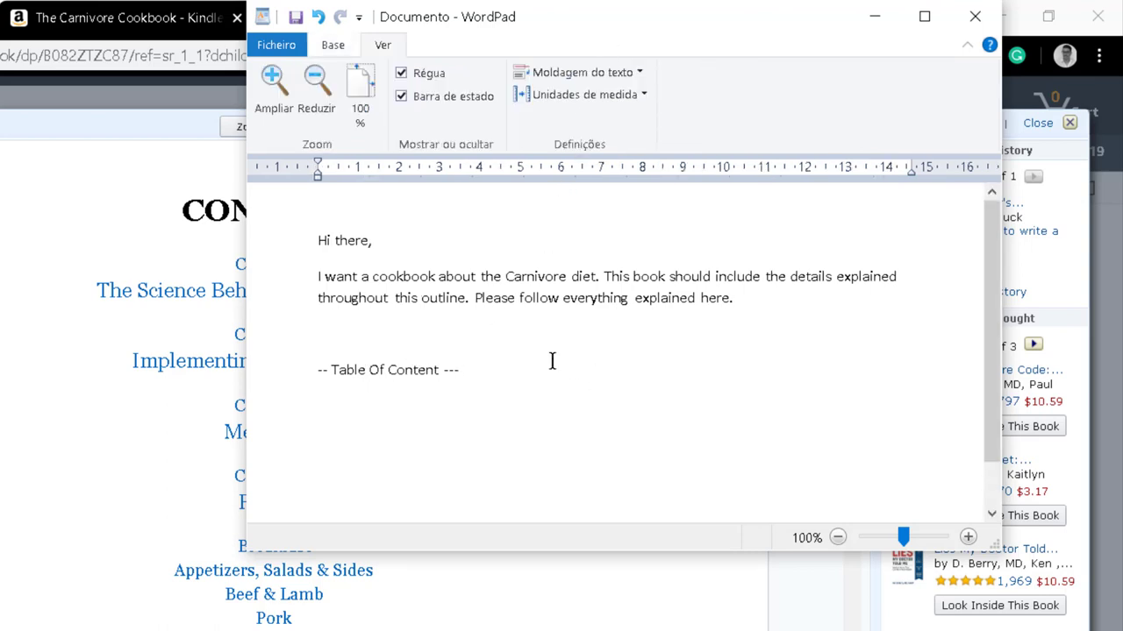
left_click(536, 371)
key("BackSpace")
left_click_drag(514, 371, 247, 394)
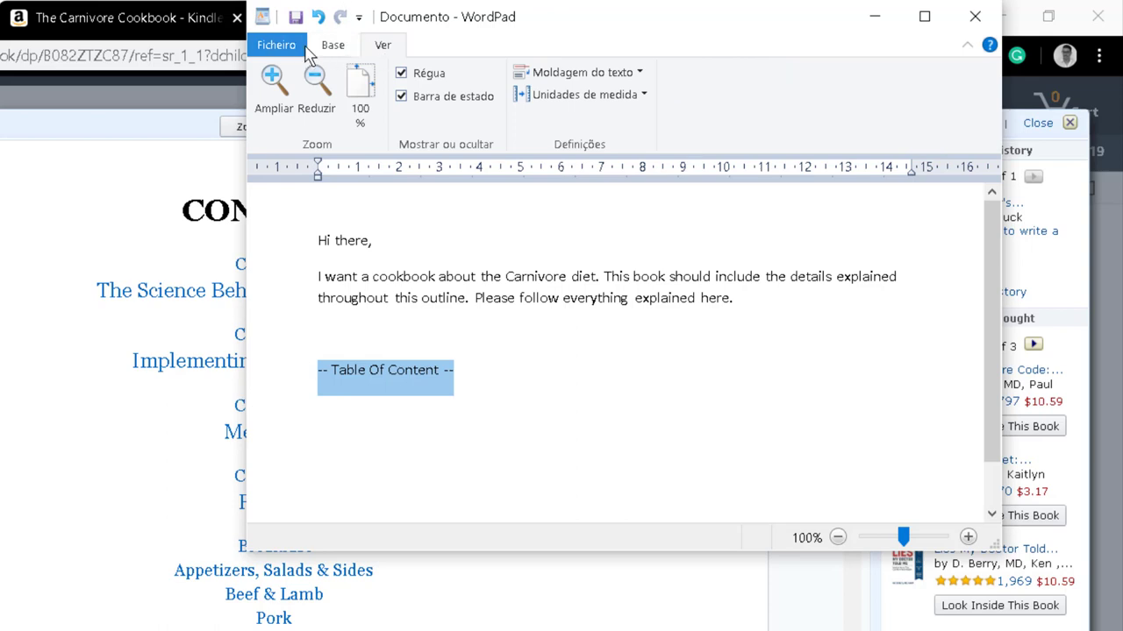
left_click(331, 46)
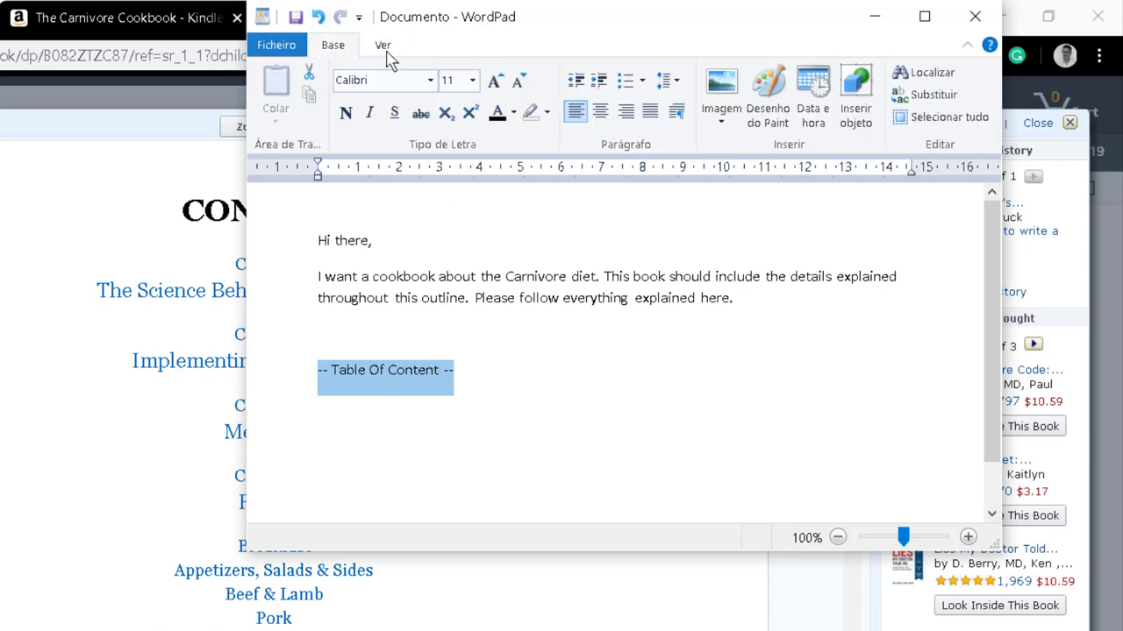
left_click(345, 113)
left_click(509, 375)
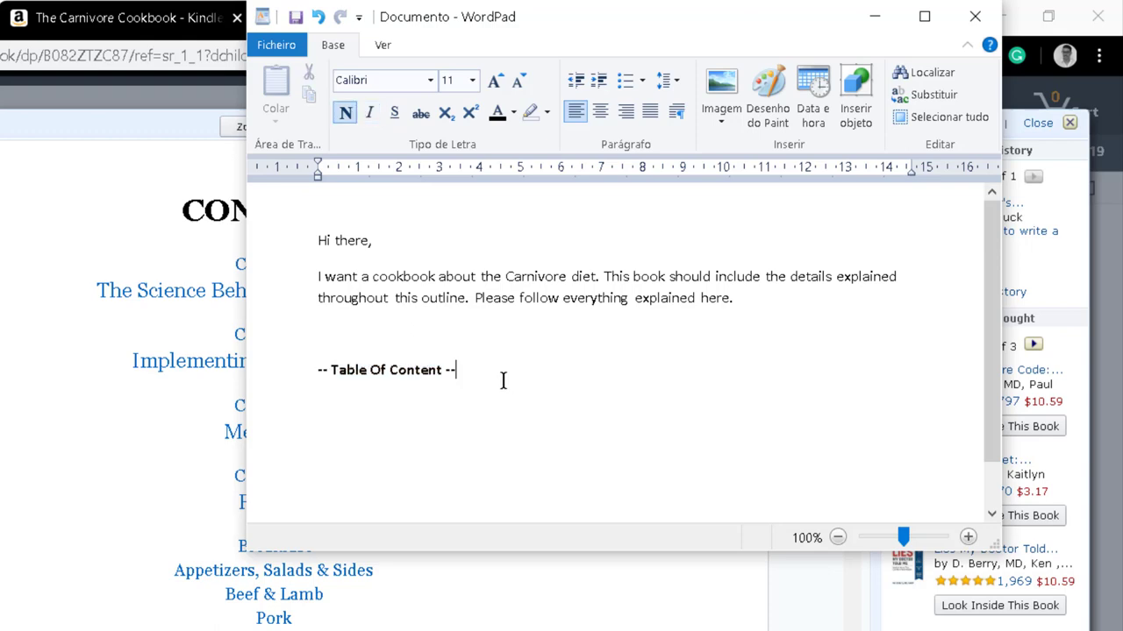
key("Return")
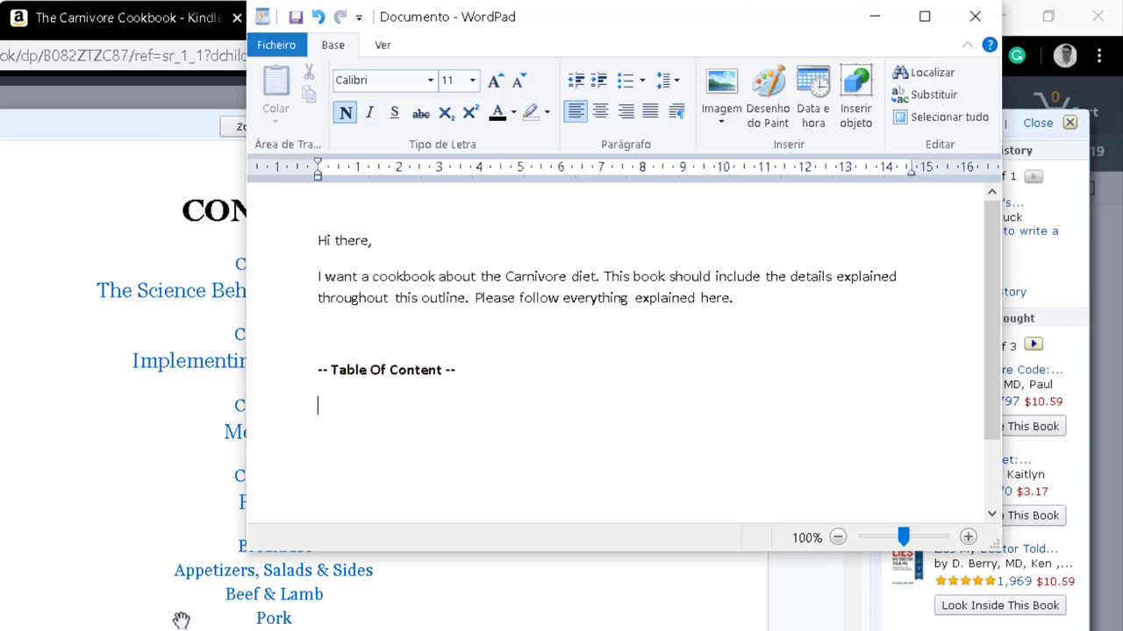
left_click(100, 459)
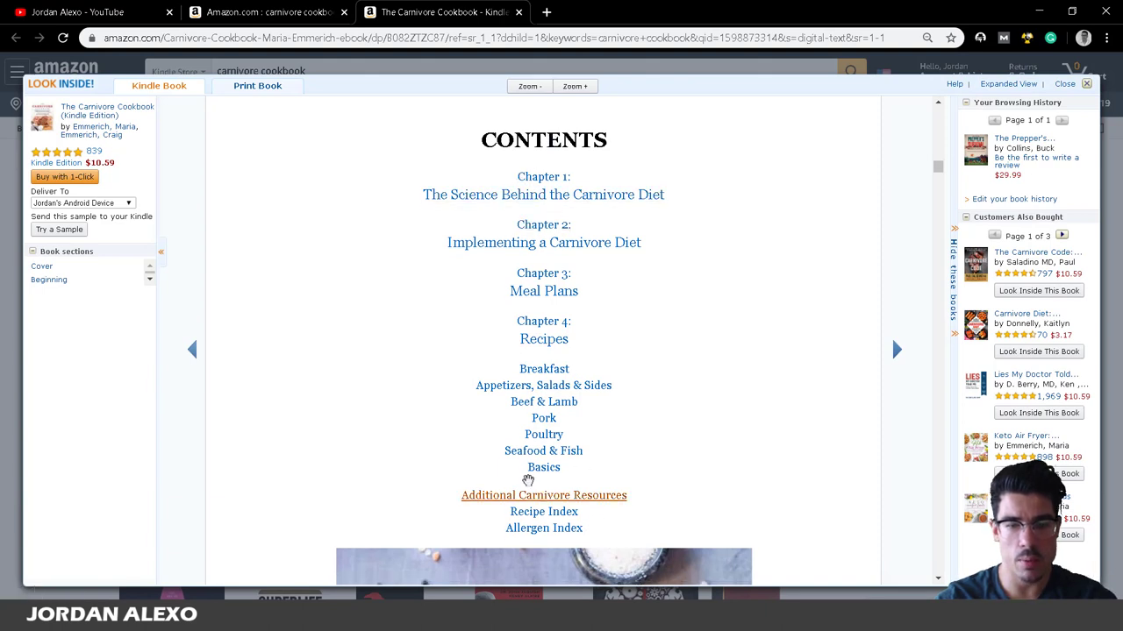
Scroll through the cookbook's Contents page, then bring WordPad back to the front.
scroll(527, 459, "down", 1)
scroll(544, 516, "down", 3)
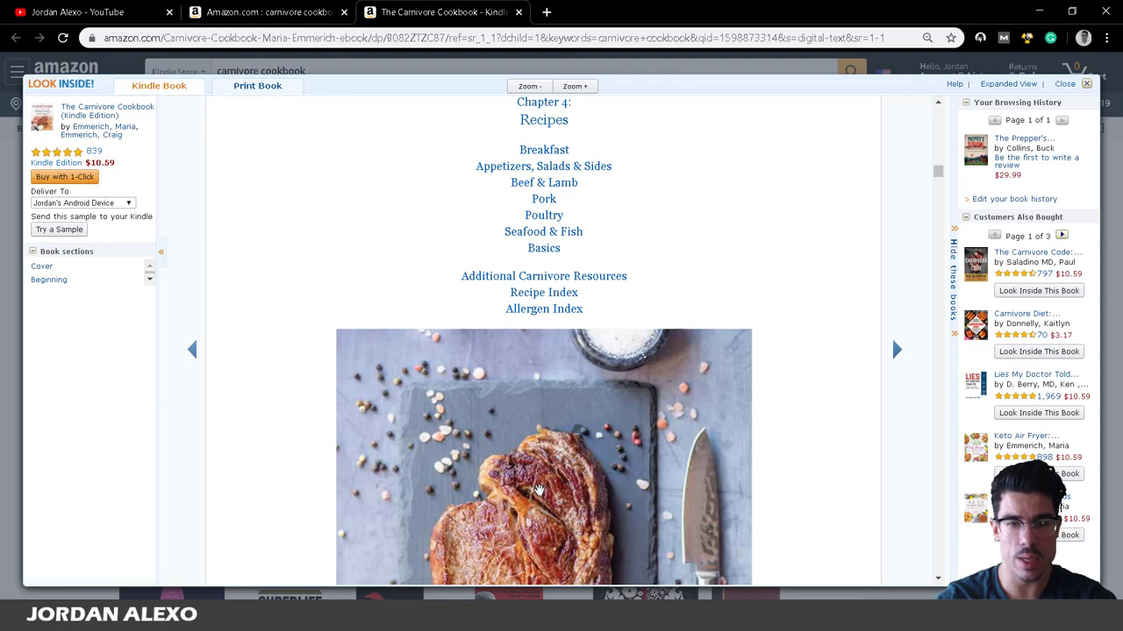
scroll(537, 491, "down", 2)
scroll(535, 498, "down", 2)
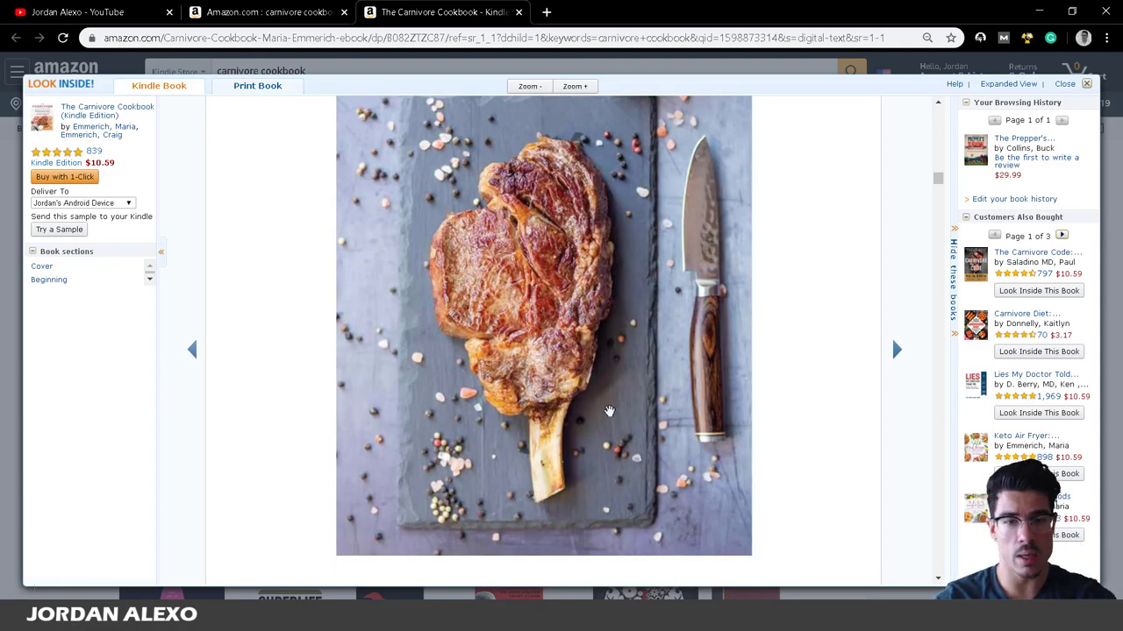
scroll(607, 411, "up", 3)
scroll(606, 410, "up", 6)
scroll(612, 419, "up", 1)
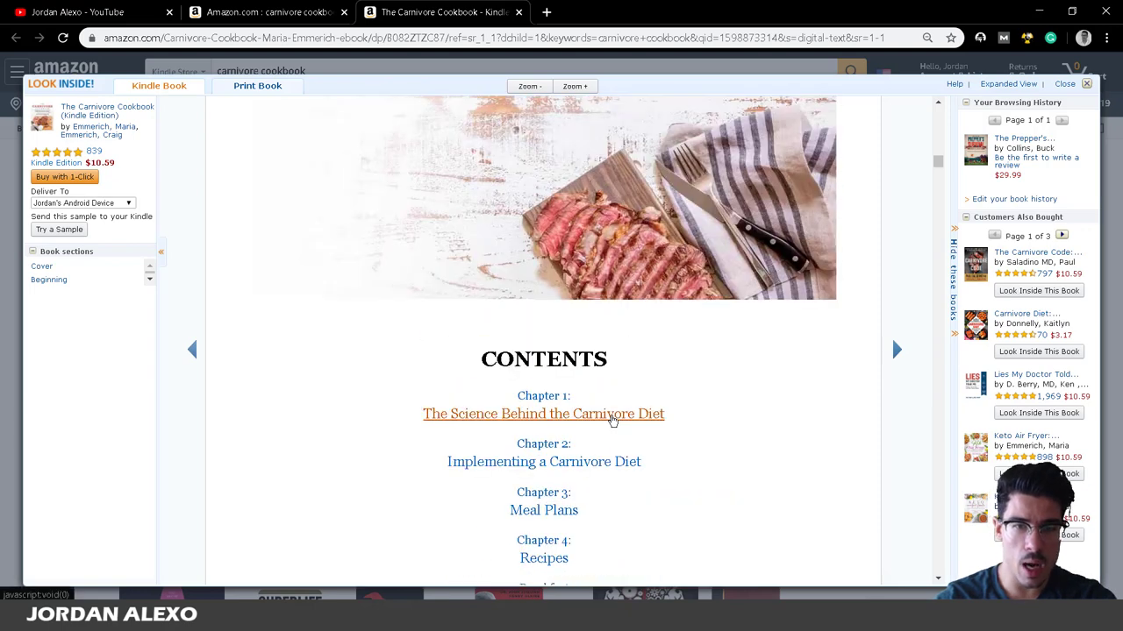
scroll(613, 418, "down", 1)
scroll(613, 419, "down", 3)
scroll(609, 418, "up", 1)
scroll(608, 418, "up", 1)
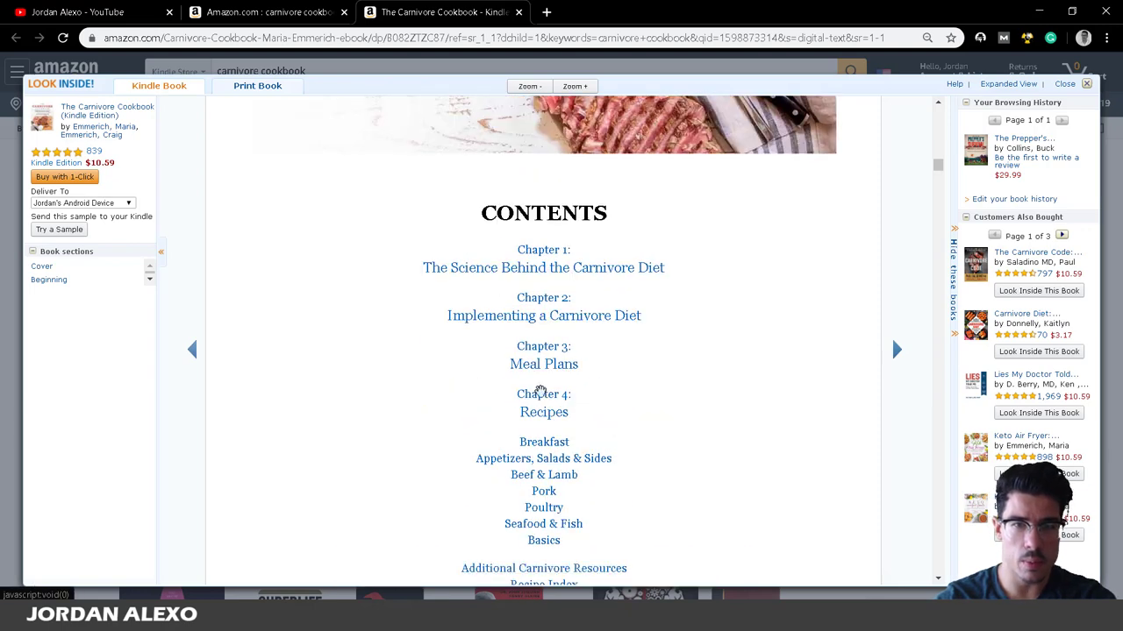
left_click(367, 593)
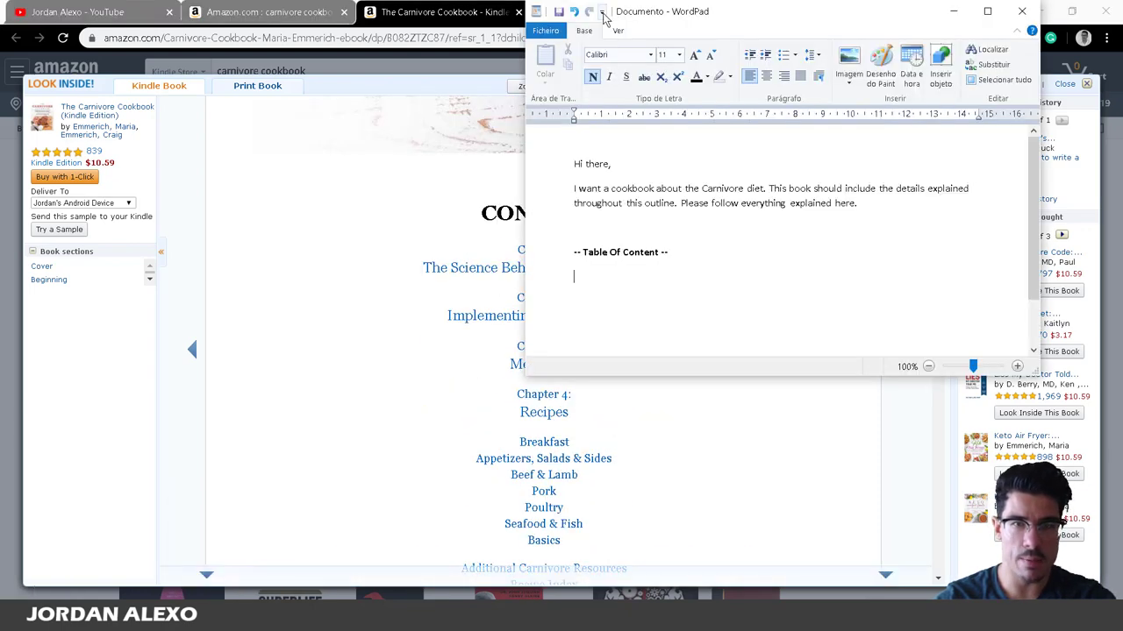
Add 'Introduction' and 'Chapter 1:' lines, with 'What is the Carnivore Diet' on its own line.
left_click_drag(645, 16, 857, 81)
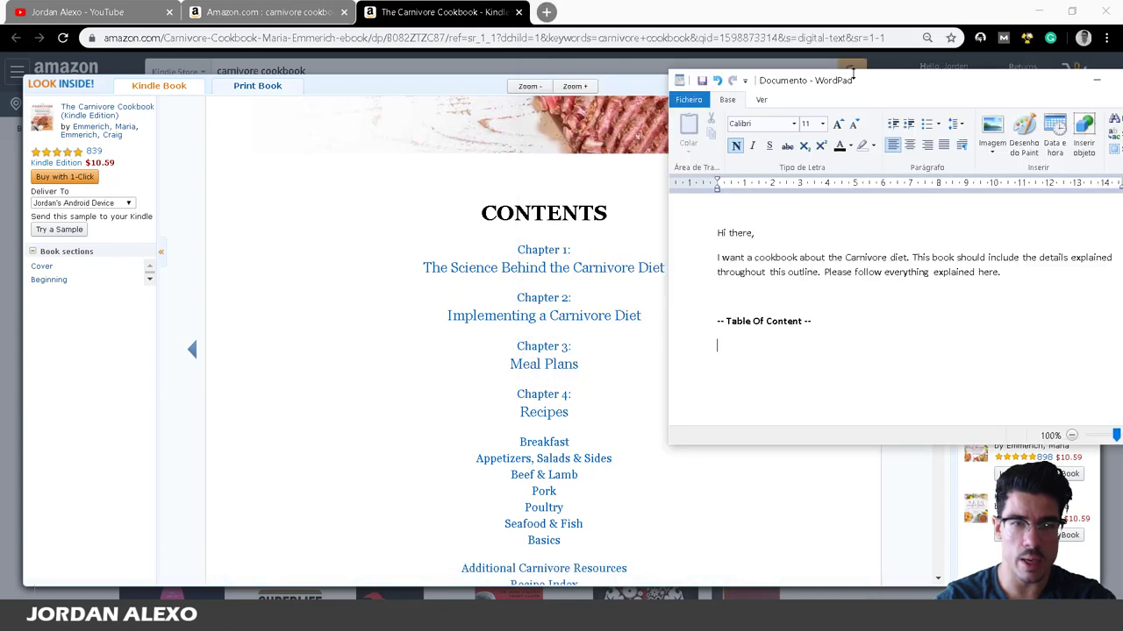
left_click(830, 337)
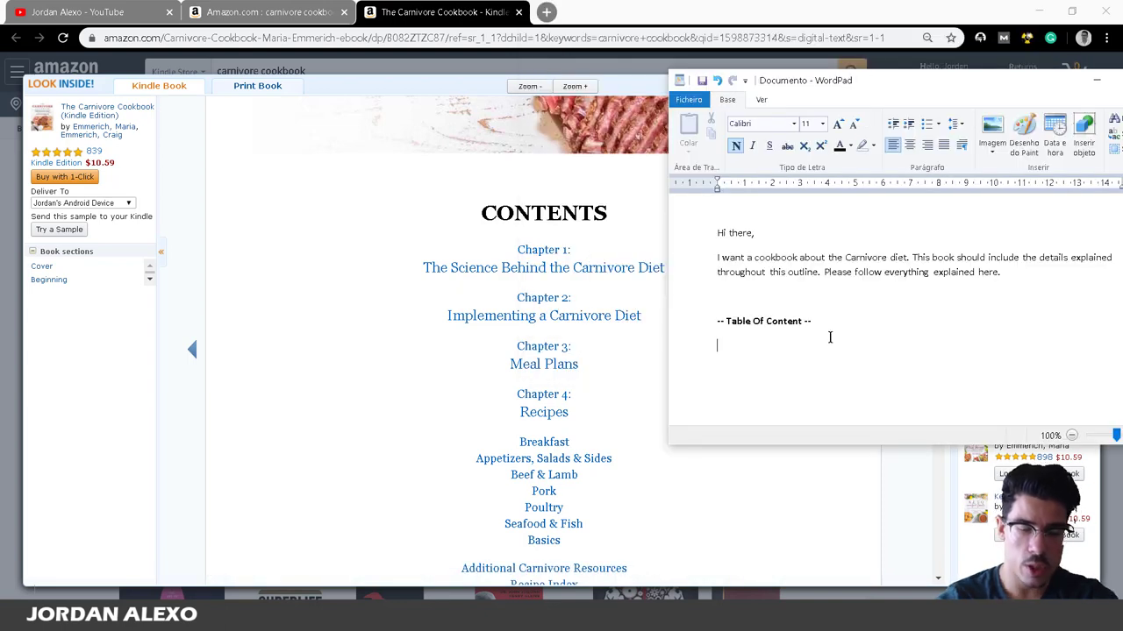
type("Introduction")
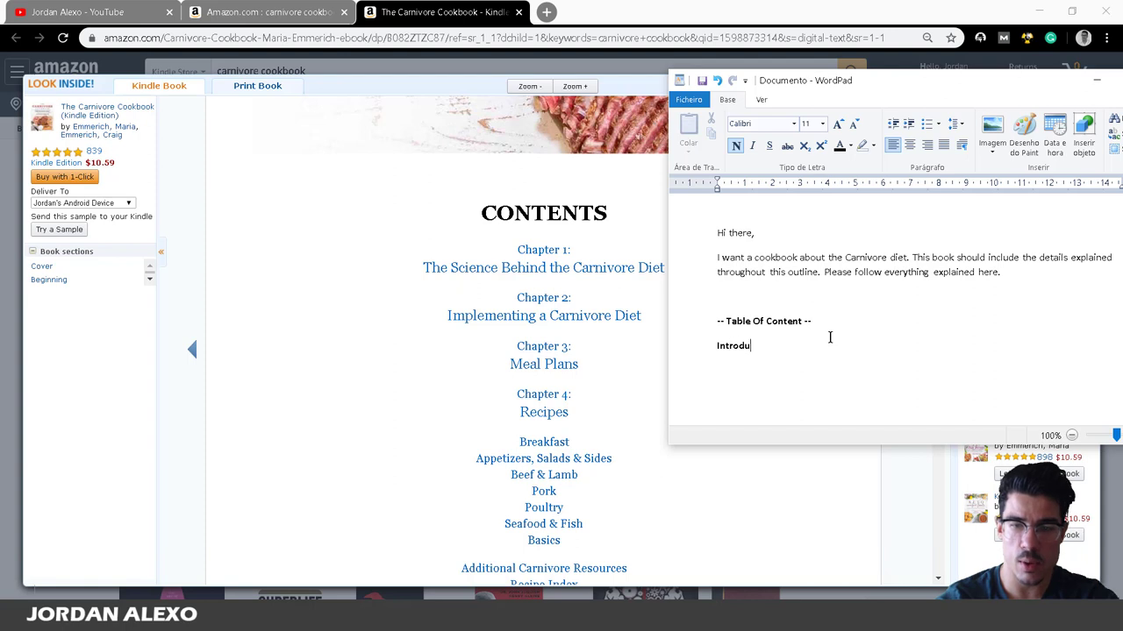
key("Return")
type("Chapter 1")
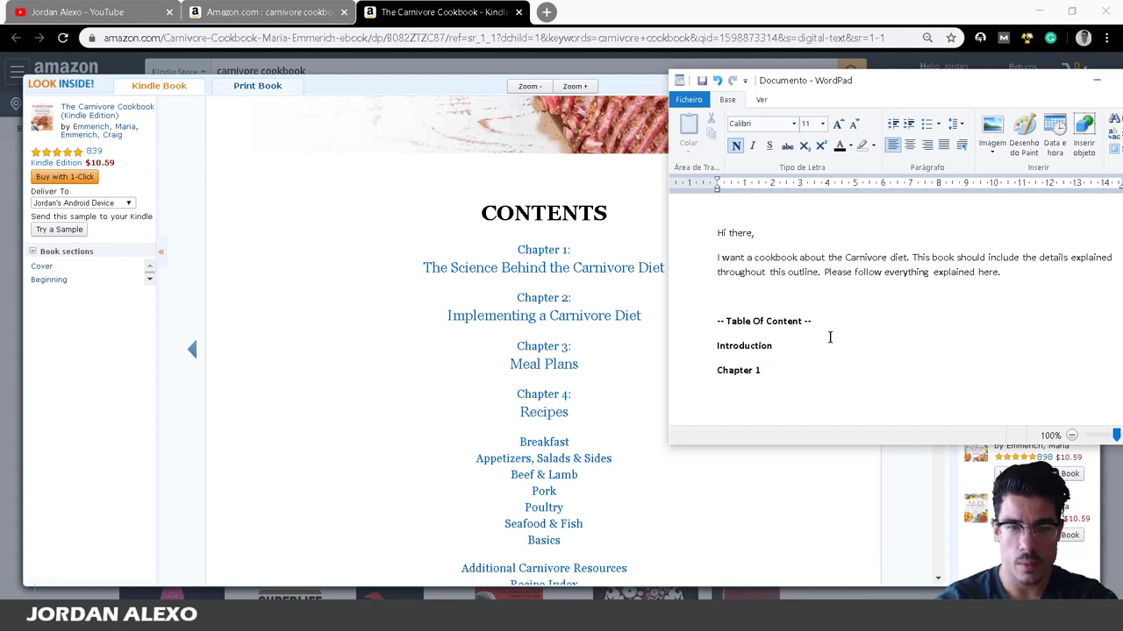
type(": I")
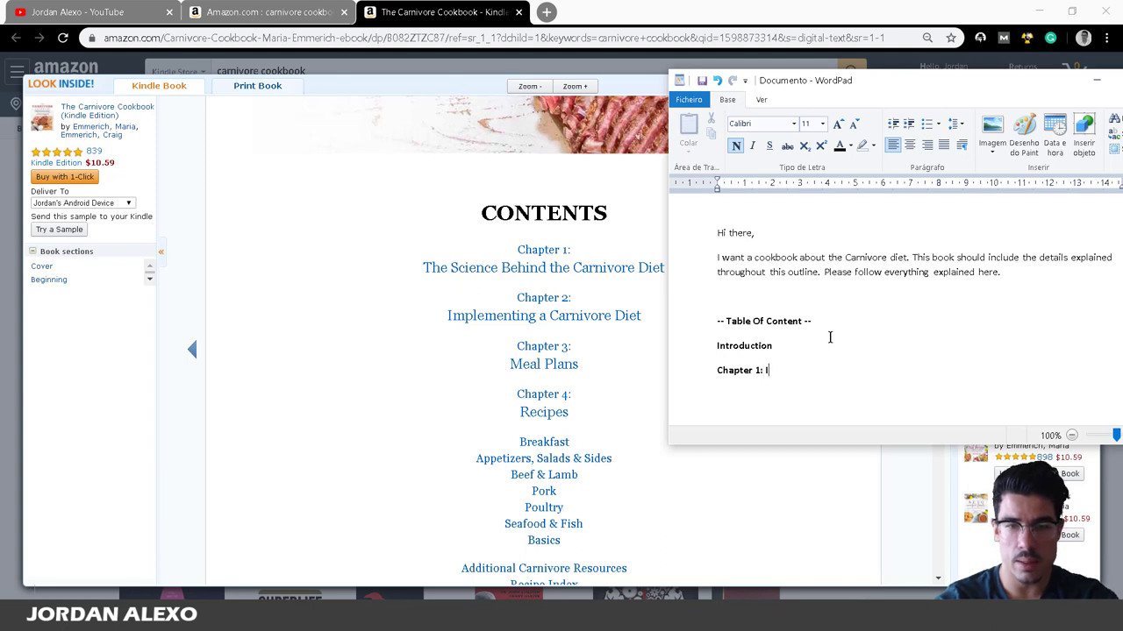
key("BackSpace")
type("Wat")
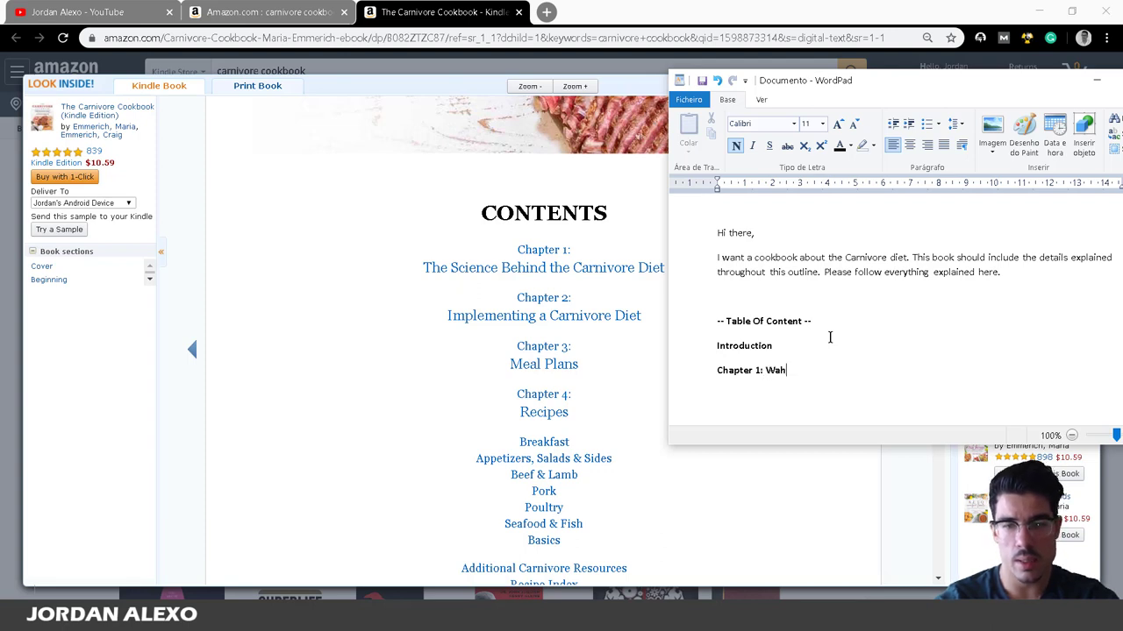
key("BackSpace")
key("BackSpace")
type("hat is the ")
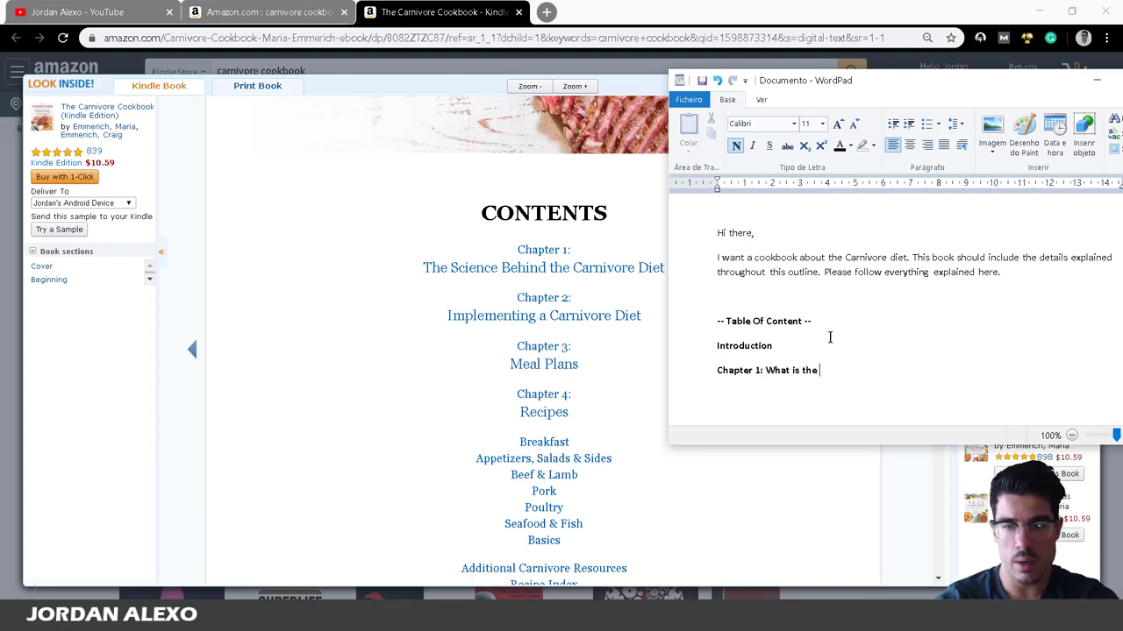
type("Carnivore ")
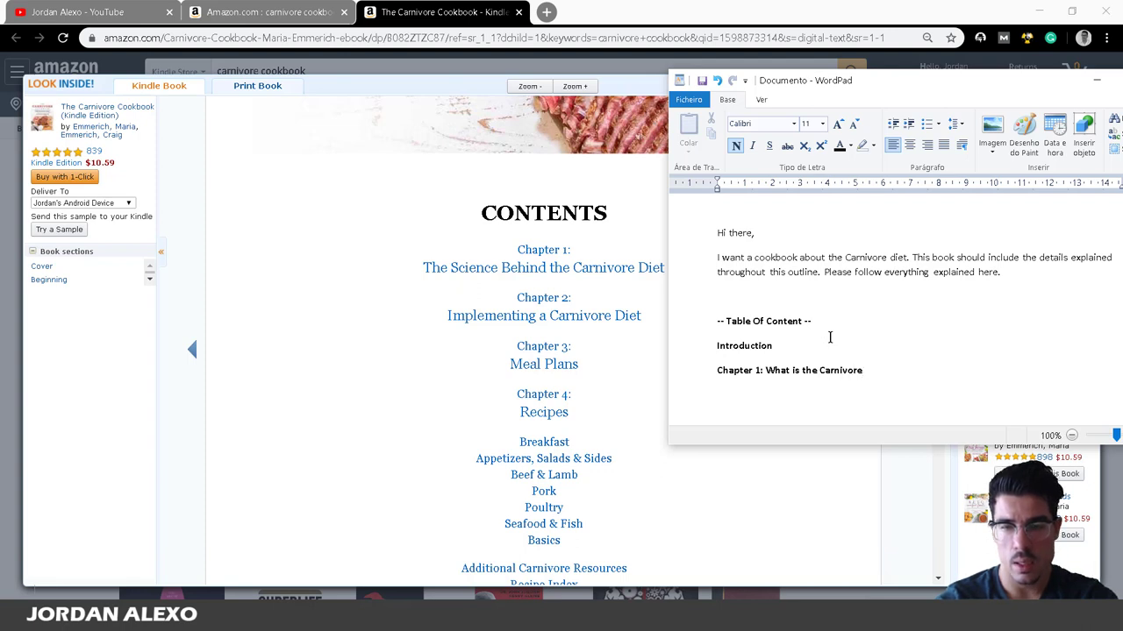
type("Diet ")
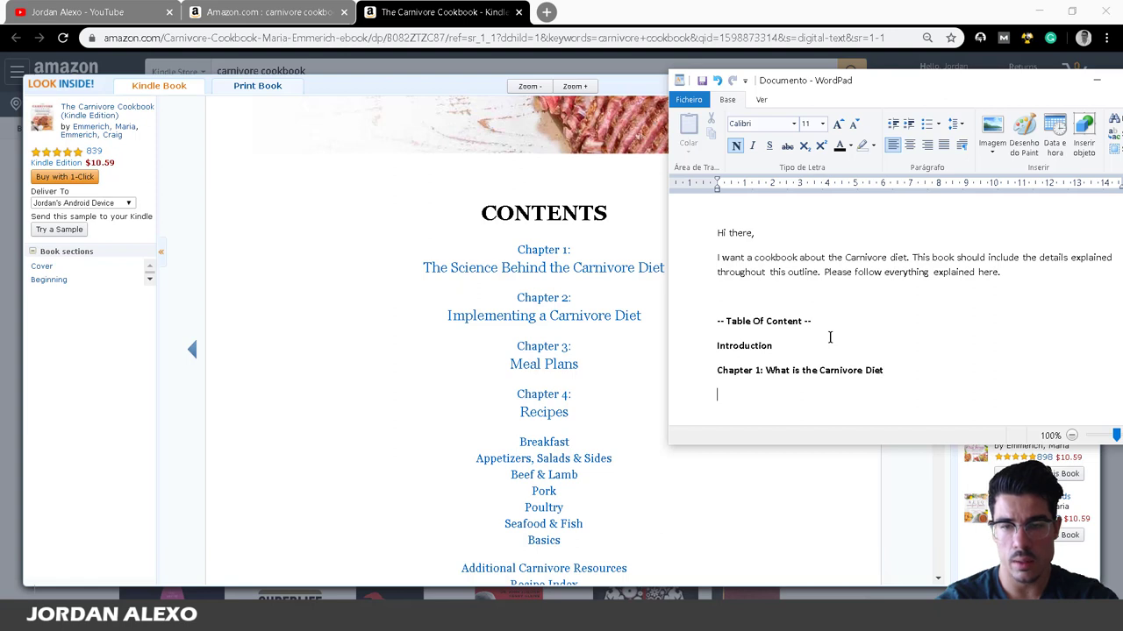
type("What")
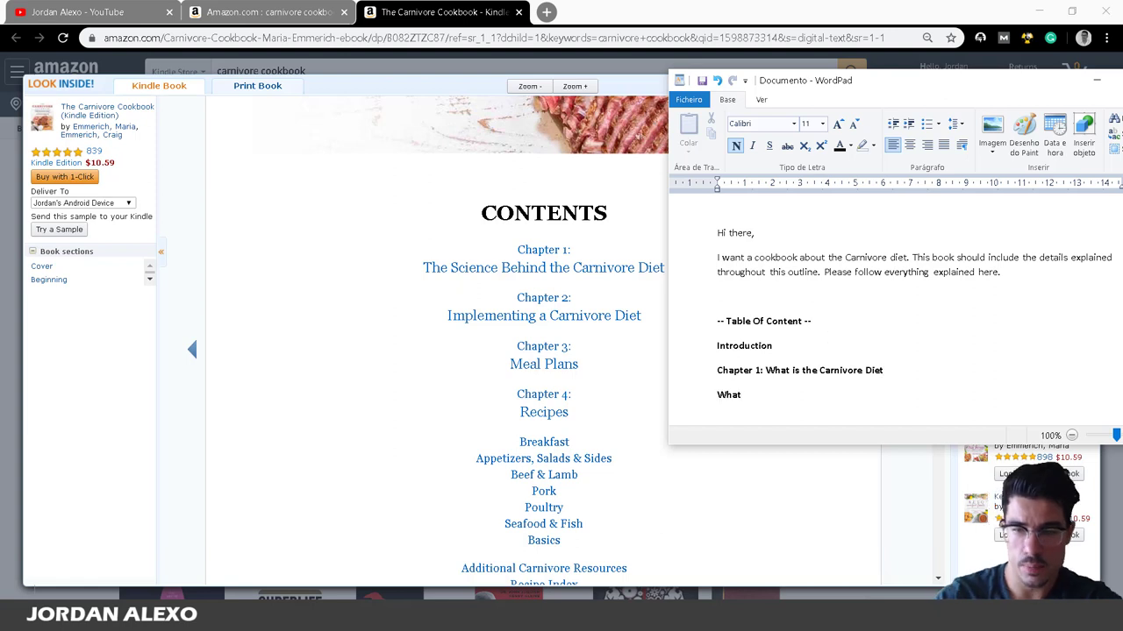
left_click(766, 370)
key("Return")
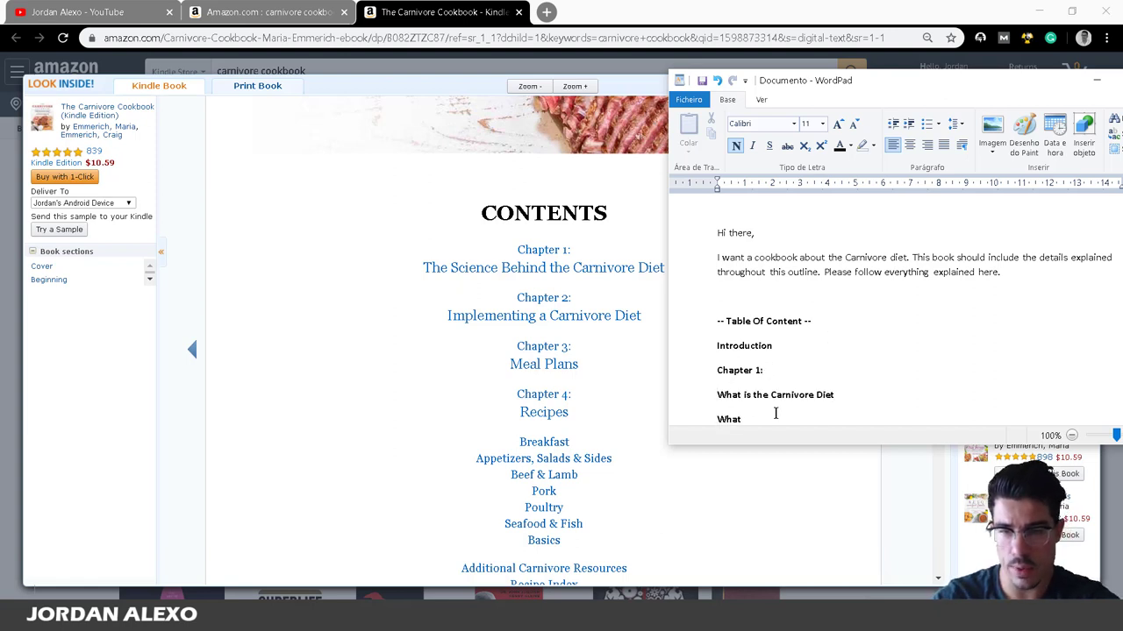
Unbold the topic lines and add 'What are the benefits carnivore diet?' as the second topic.
scroll(767, 412, "down", 1)
left_click_drag(754, 399, 710, 377)
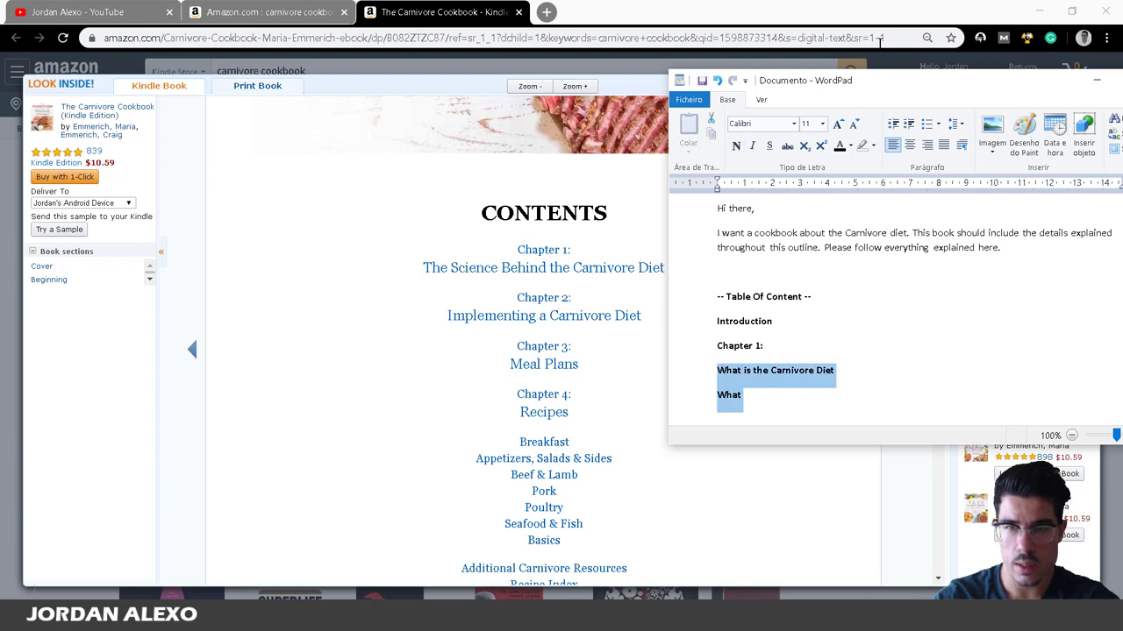
left_click(736, 146)
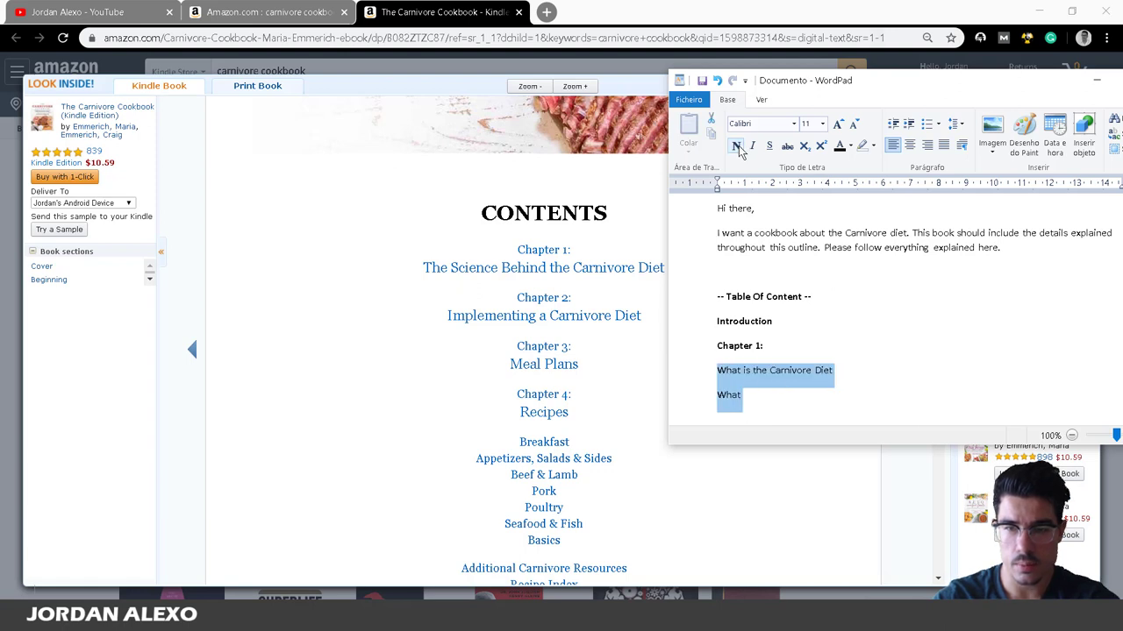
left_click(808, 396)
type("is")
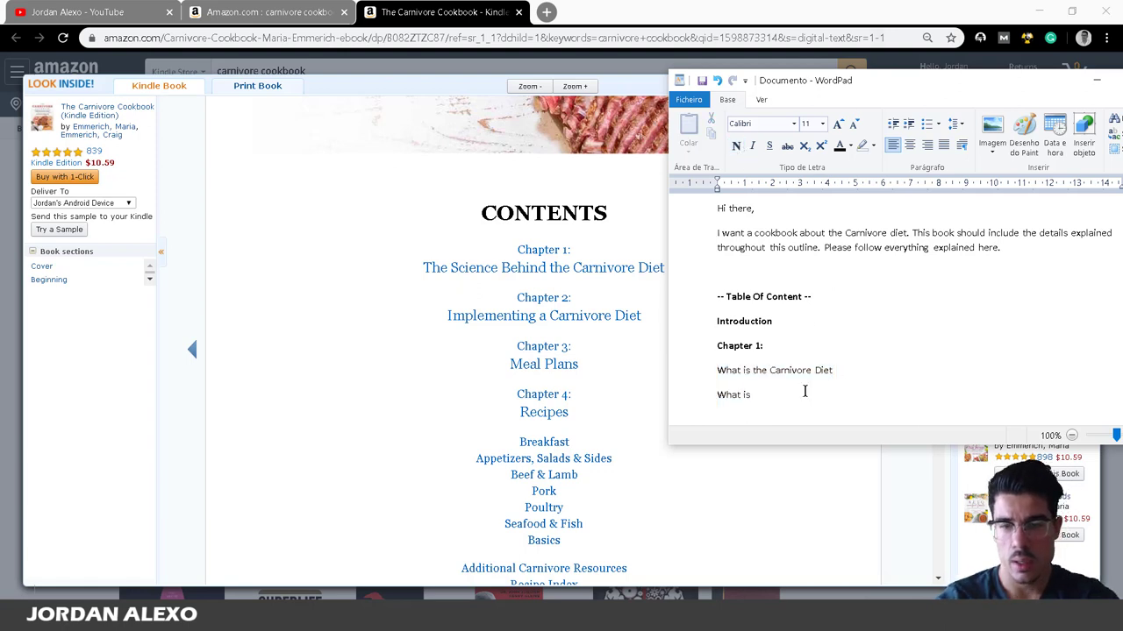
key("BackSpace")
key("BackSpace")
type("are the be")
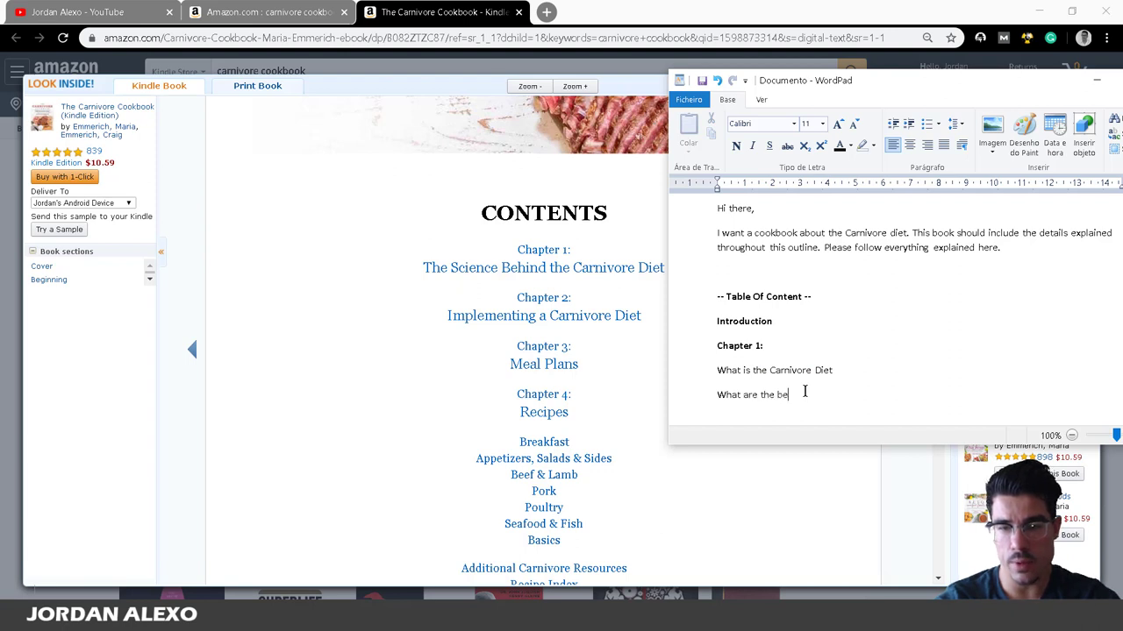
type("nefits ")
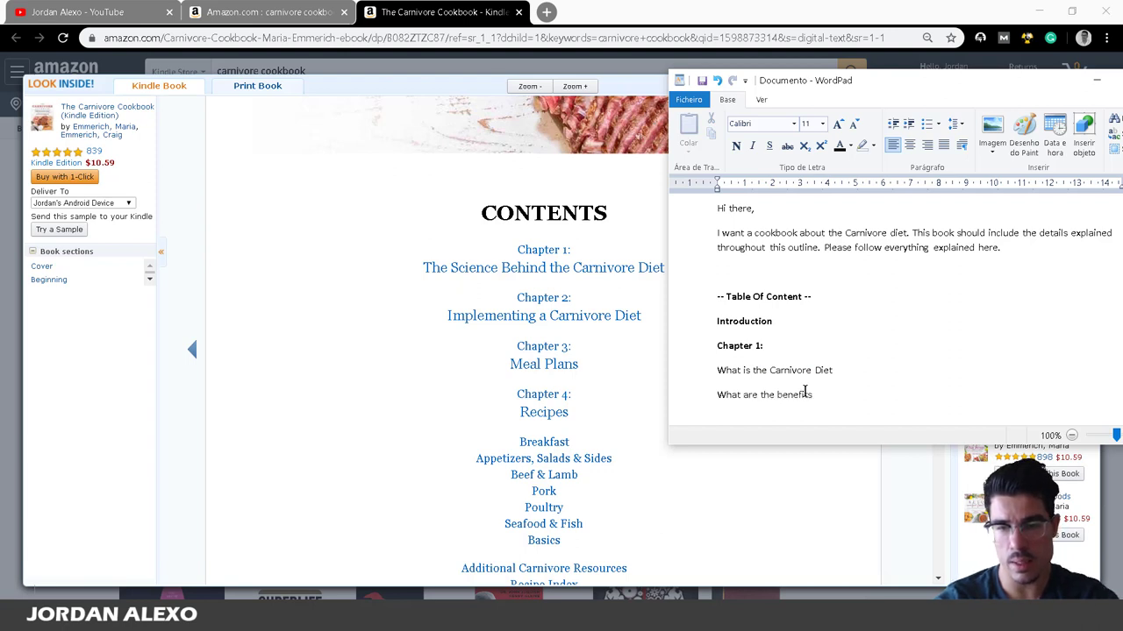
type("carnivo")
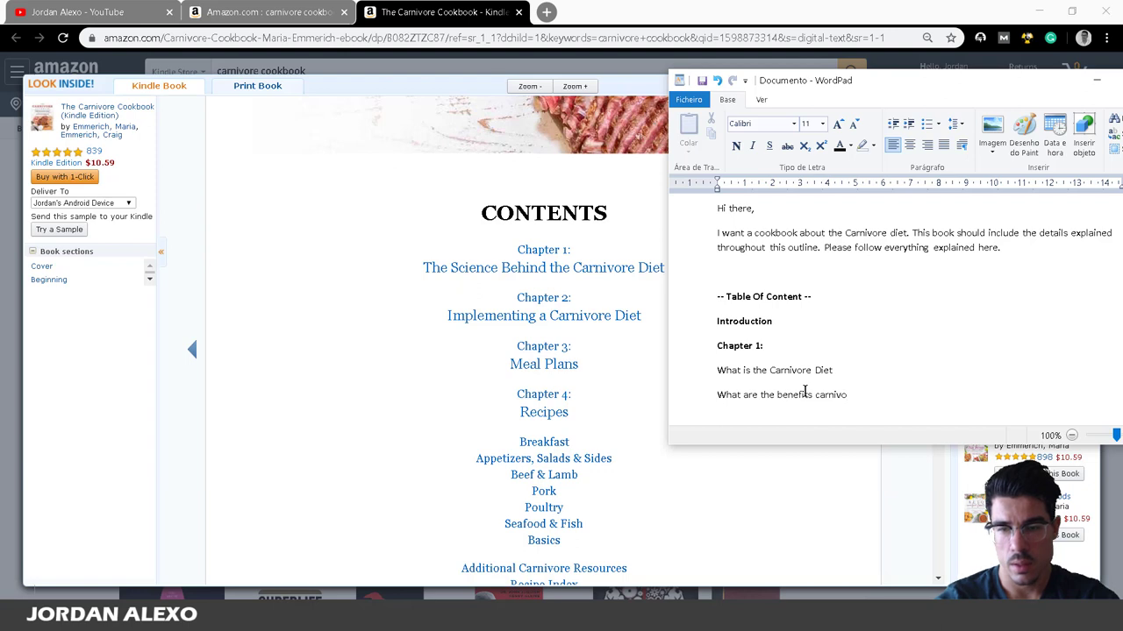
type("re of")
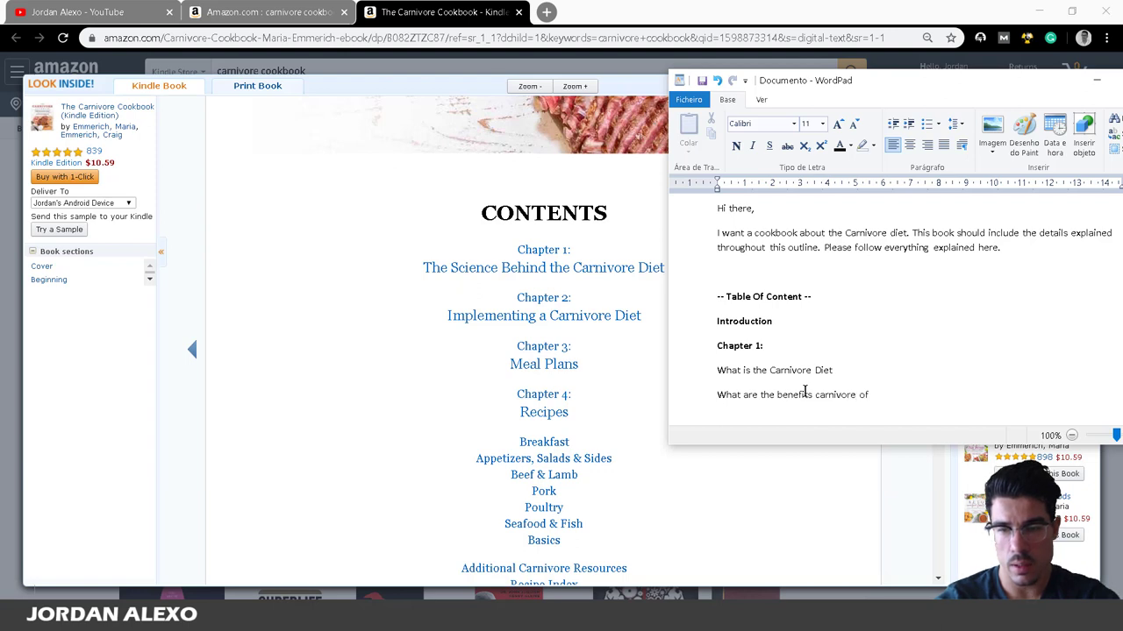
key("BackSpace")
key("BackSpace")
type("diet?")
key("Return")
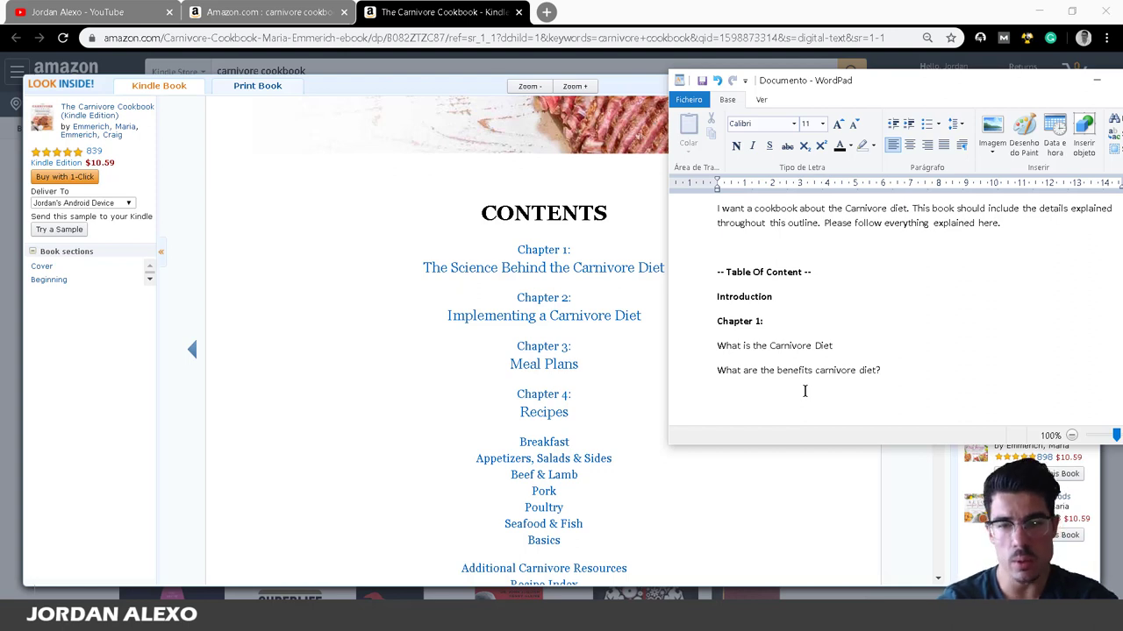
Type 'Chapter 2:', make it bold, and leave an empty line beneath it.
type("Chapte")
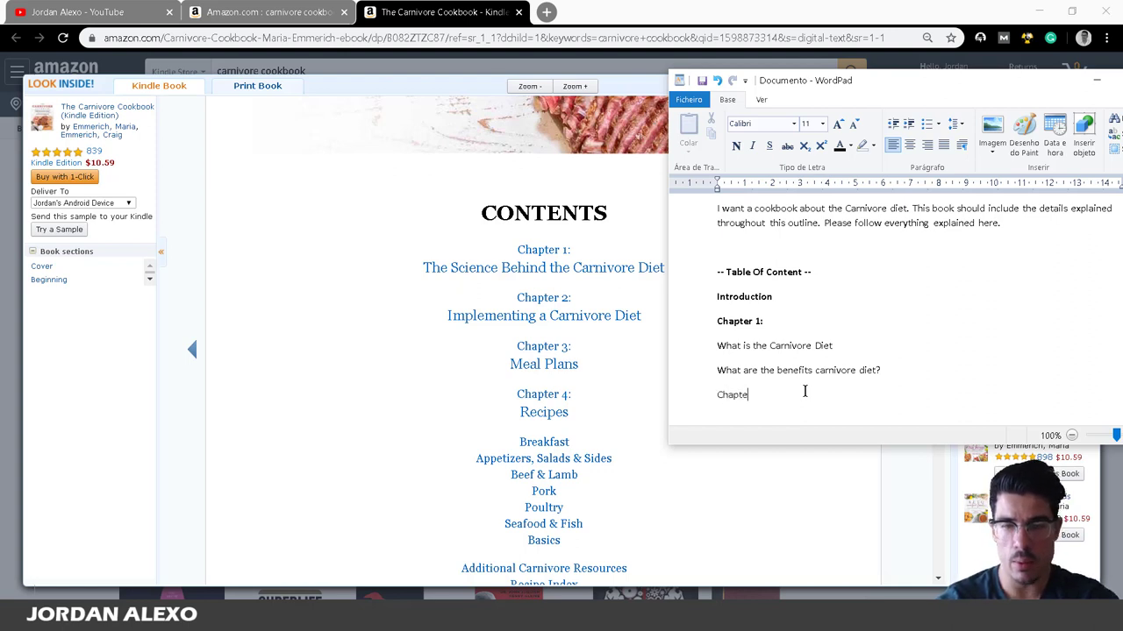
type("r 2:")
key("Return")
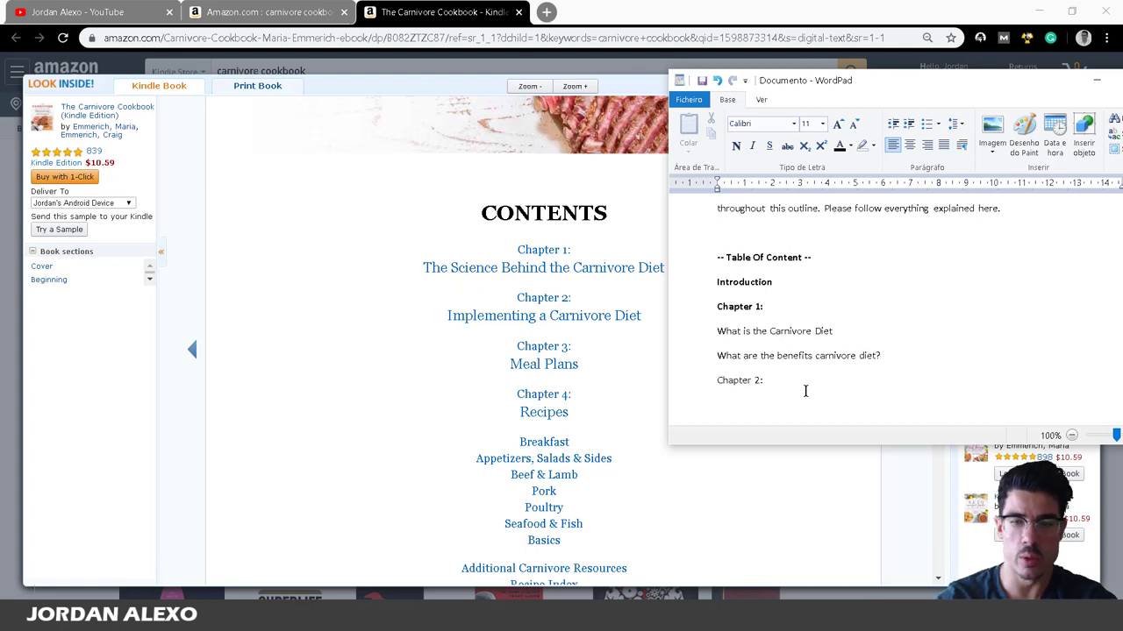
left_click_drag(816, 356, 716, 381)
left_click(770, 380)
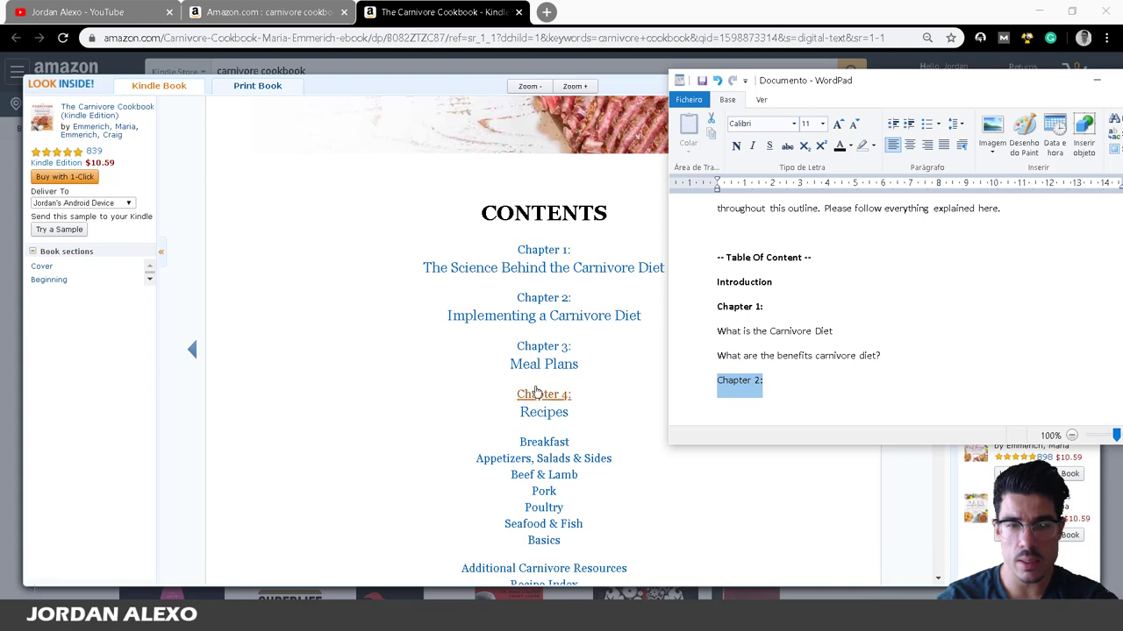
left_click(737, 147)
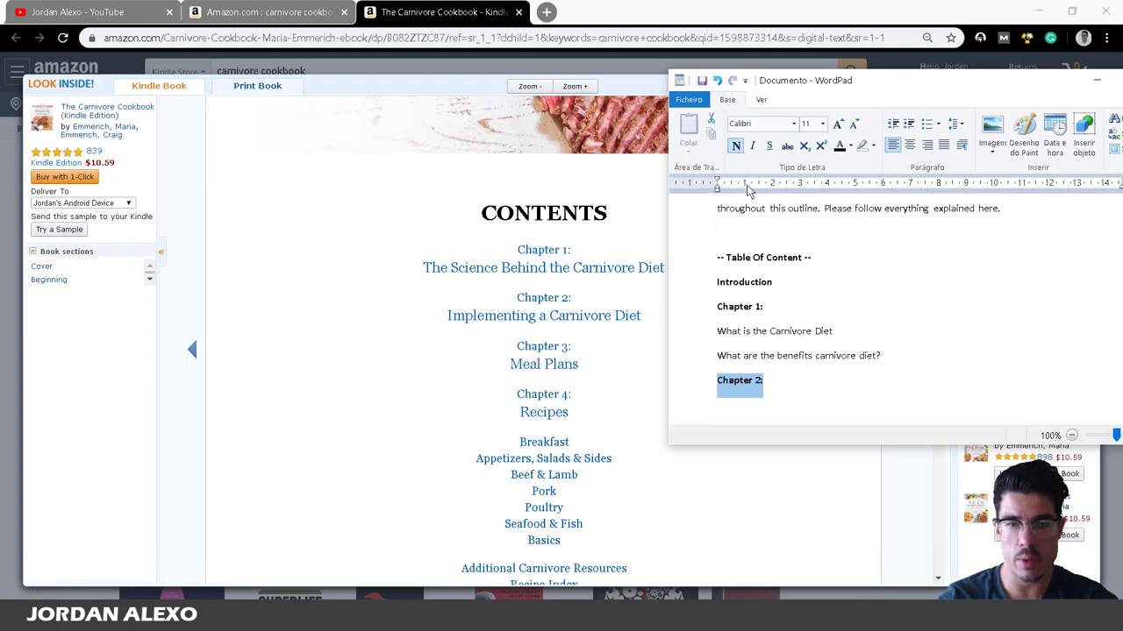
left_click(768, 384)
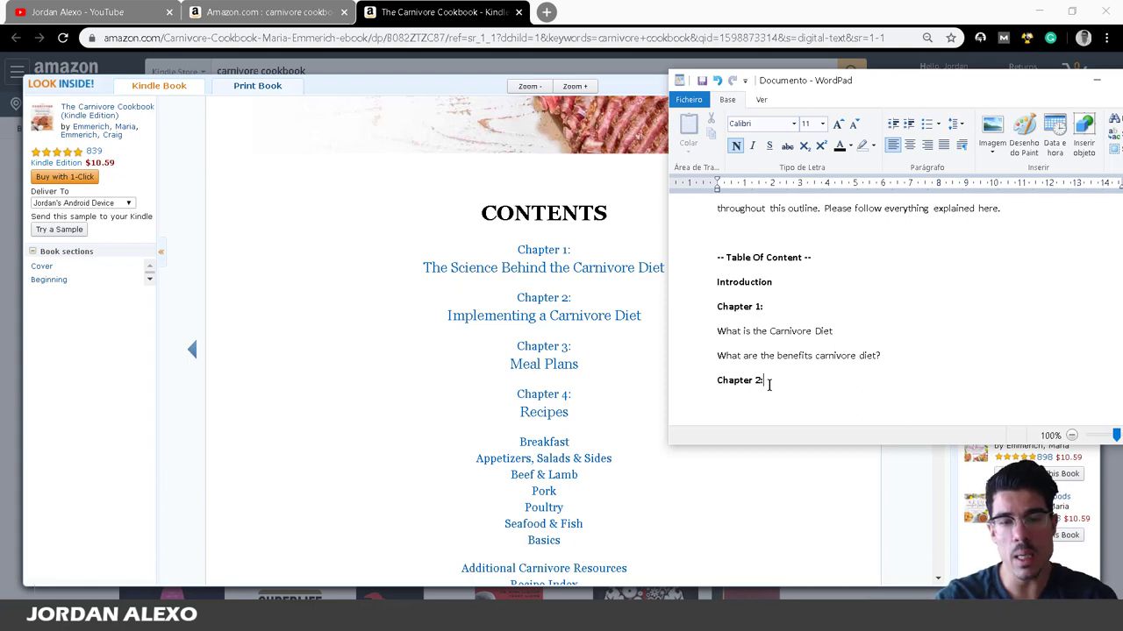
key("Return")
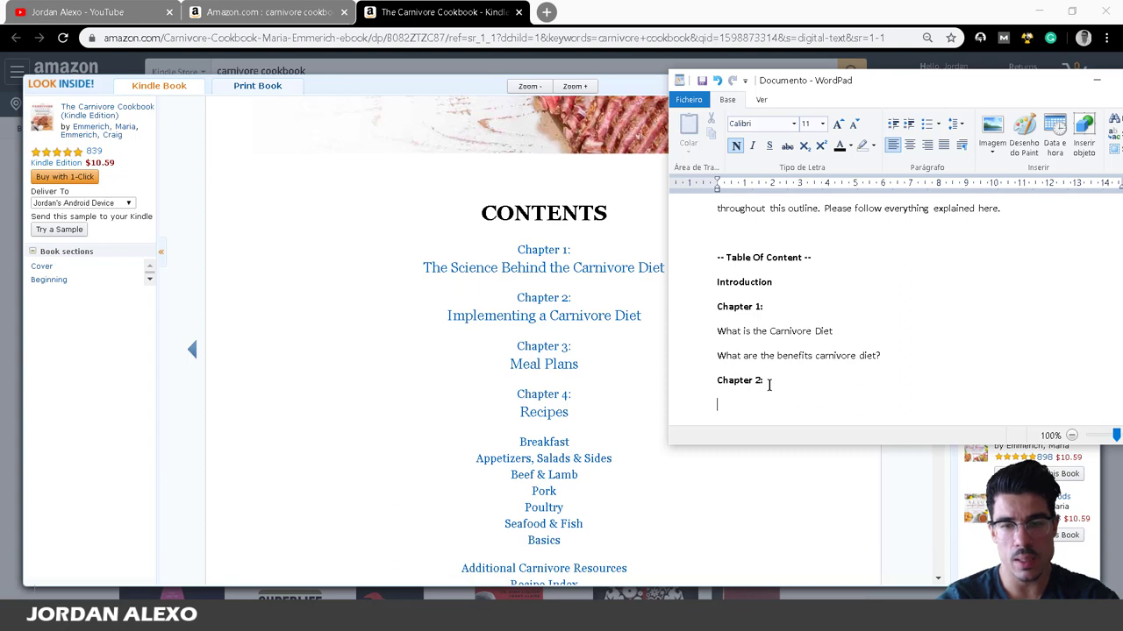
type("M")
key("BackSpace")
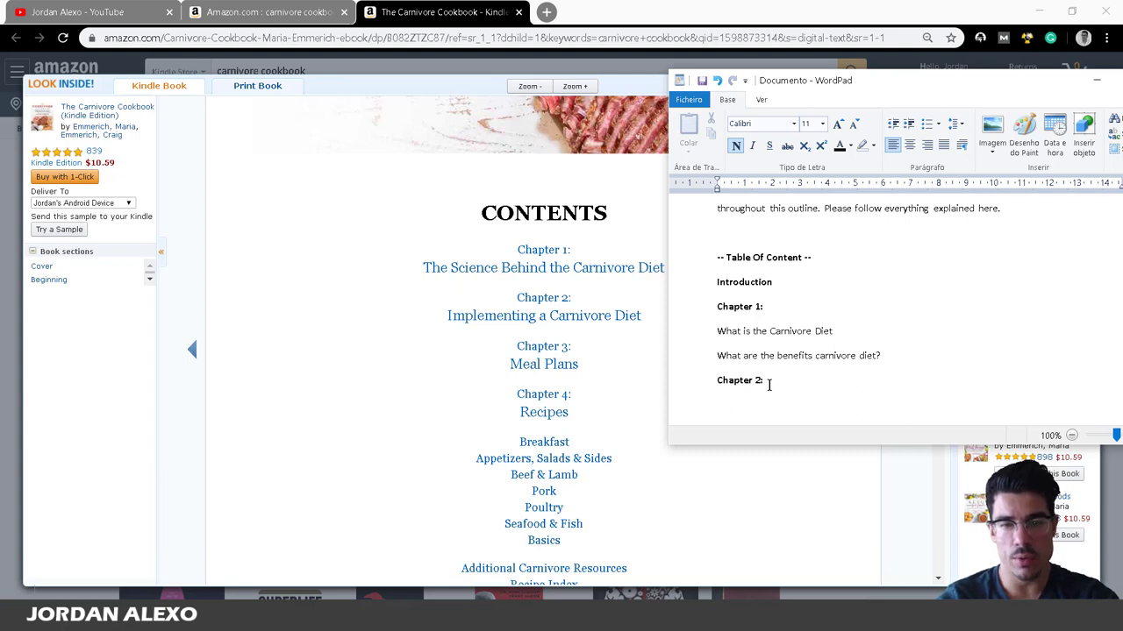
Add unbolded '21 day meal plan', then a chapter heading line with 'Brea' below it.
left_click(736, 146)
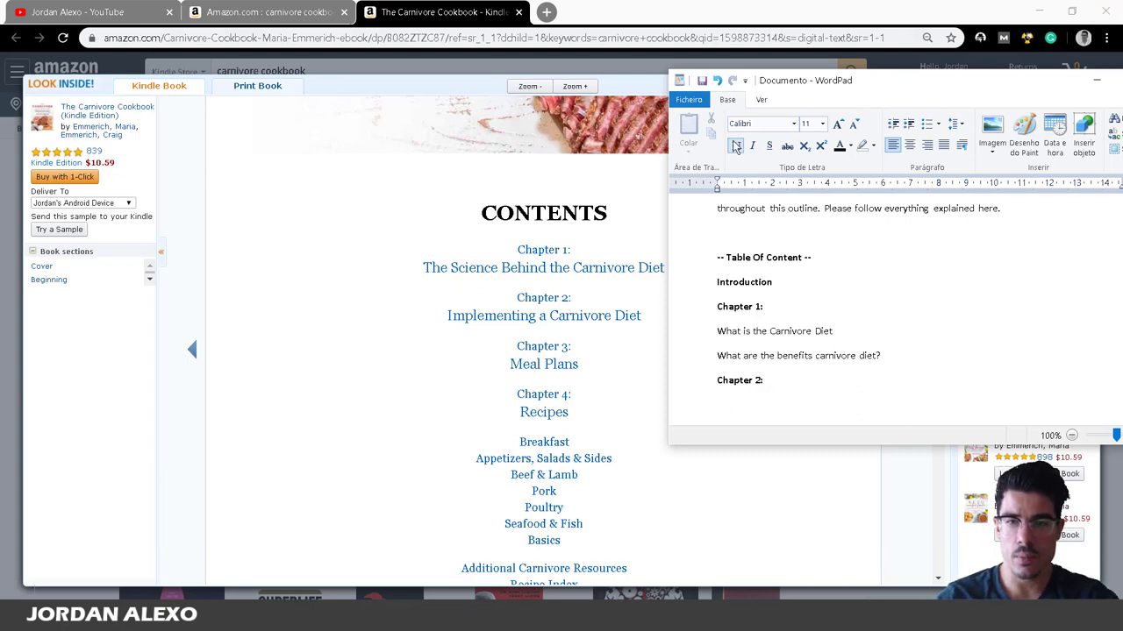
type("21")
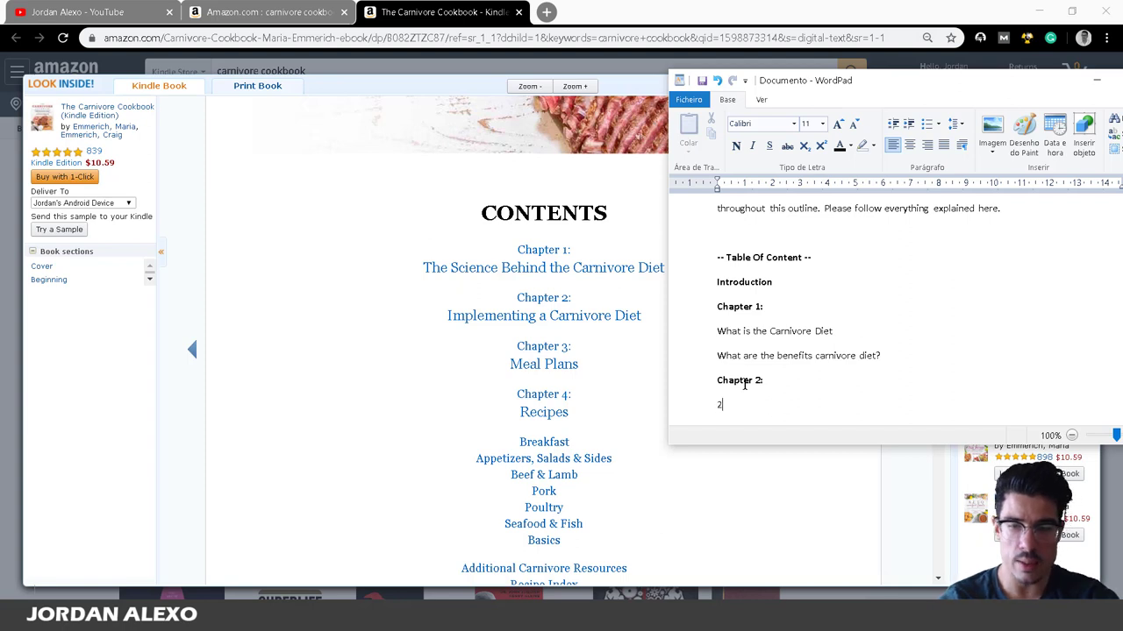
type("y ")
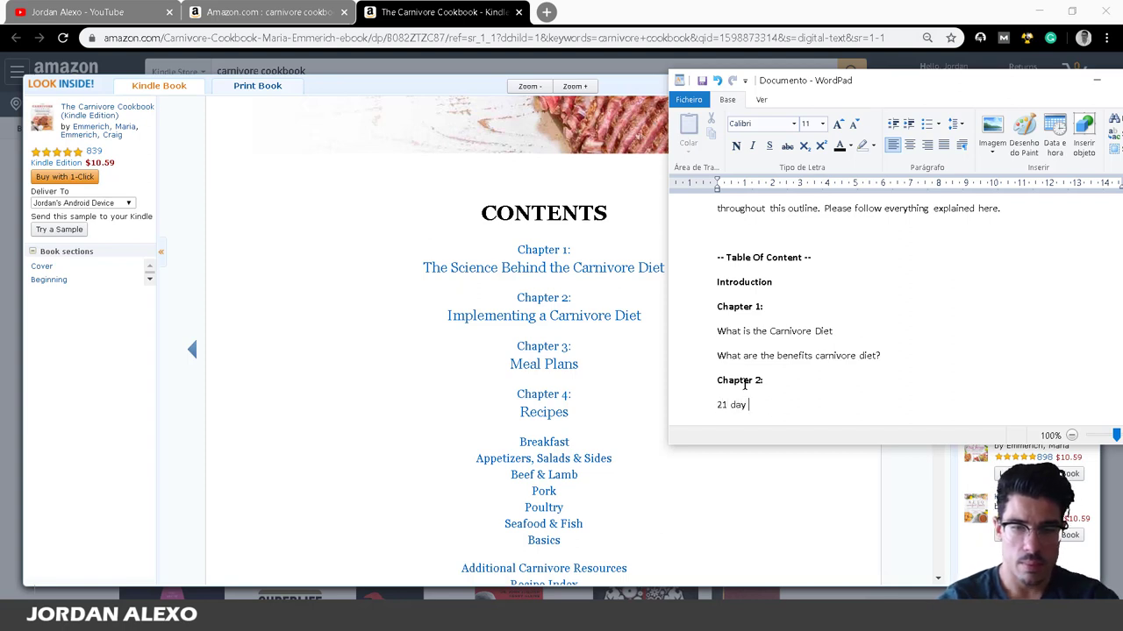
type("meal plan")
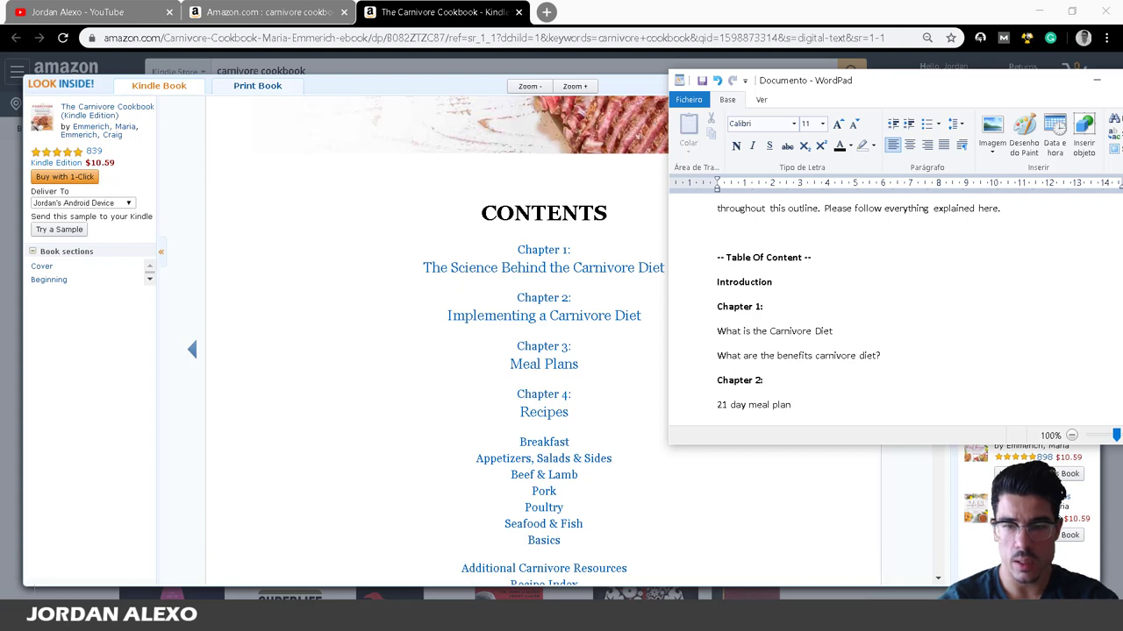
key("Return")
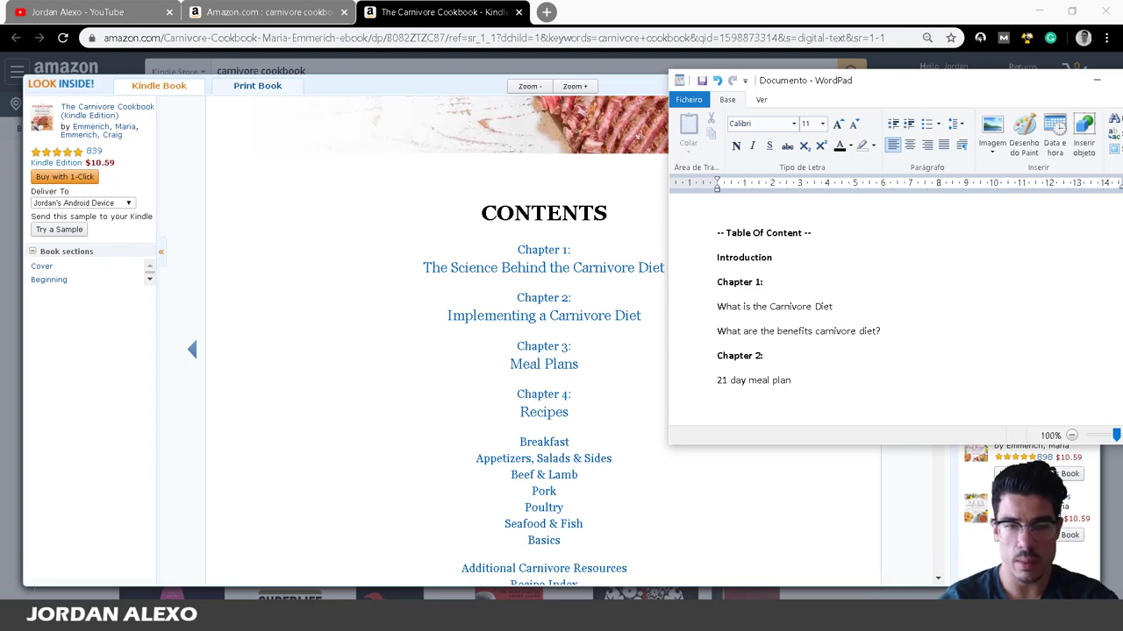
type("Chapter 4:")
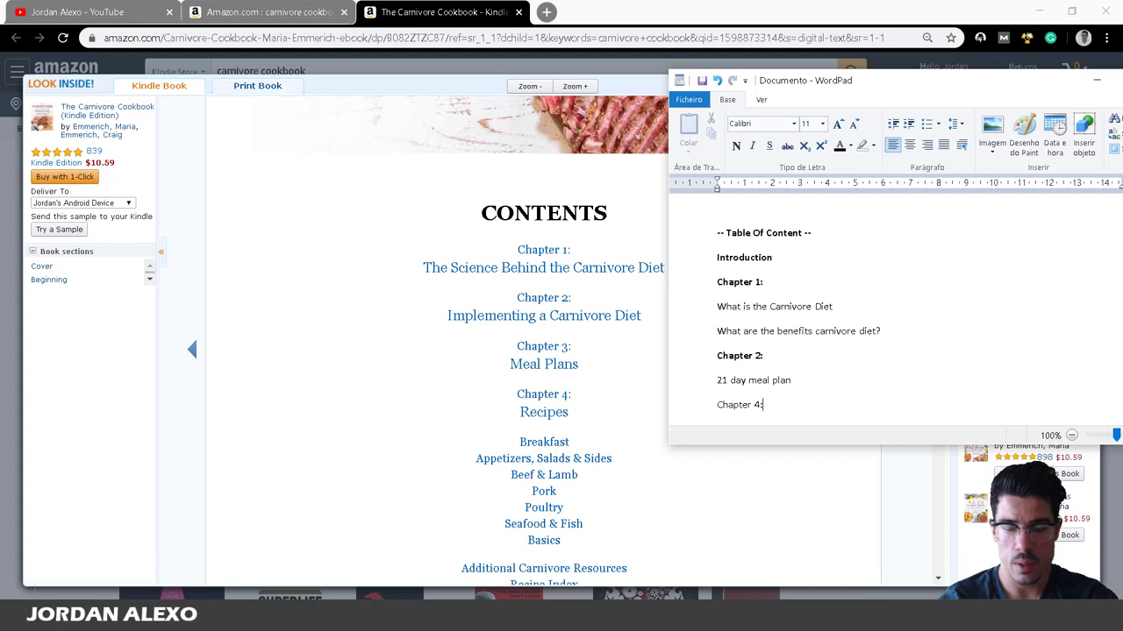
key("Return")
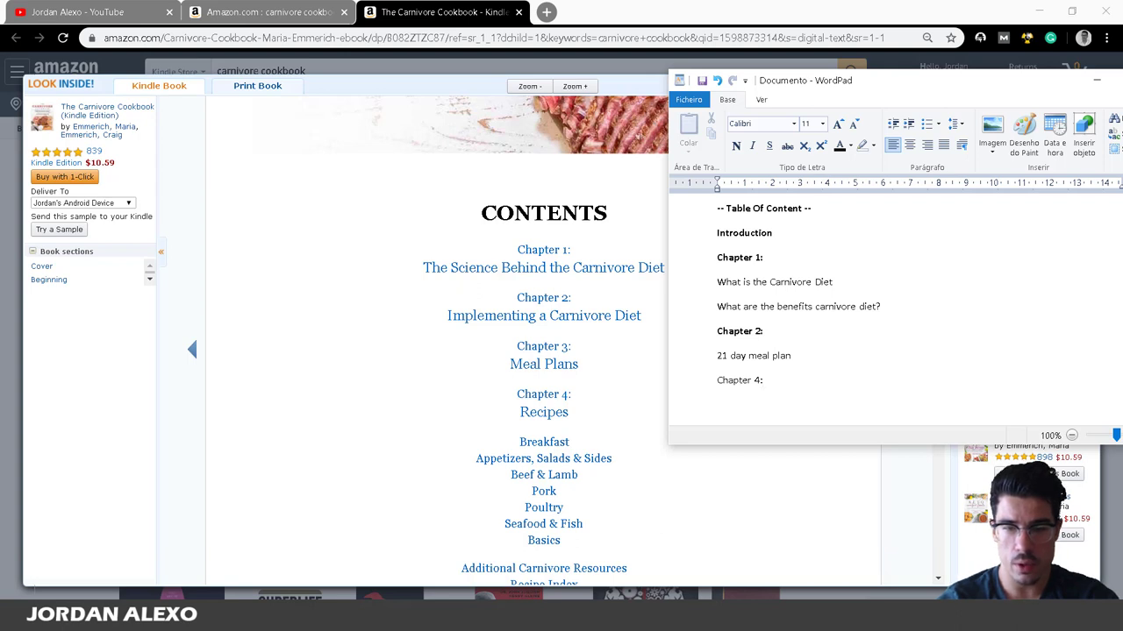
type("Brea")
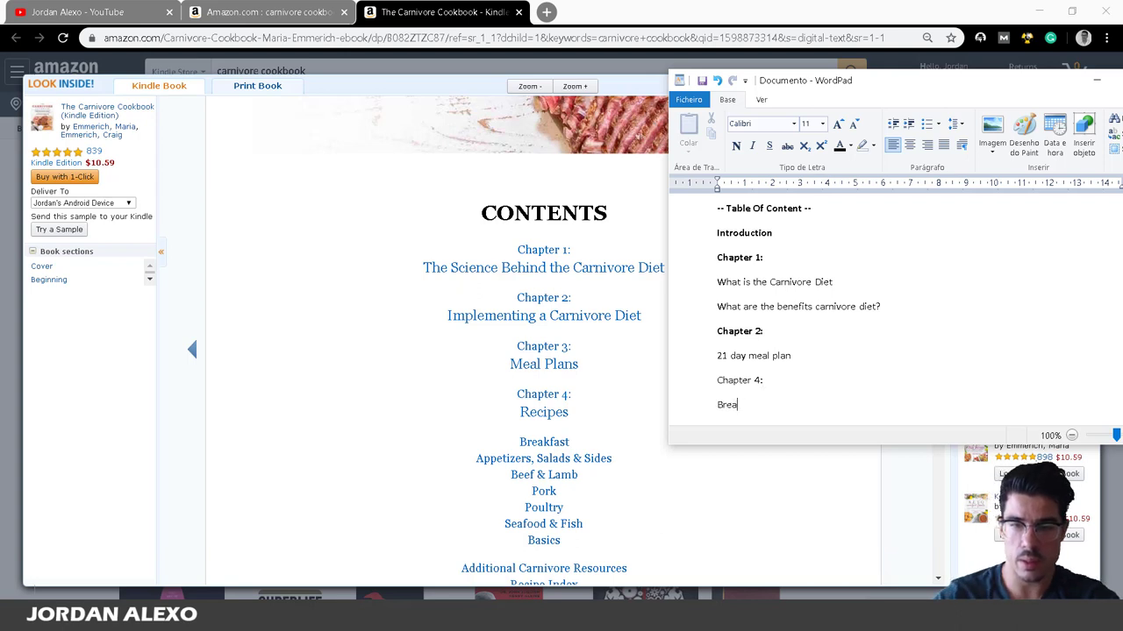
Correct the heading to 'Chapter 3:' and make it bold.
left_click(781, 377)
key("BackSpace")
key("BackSpace")
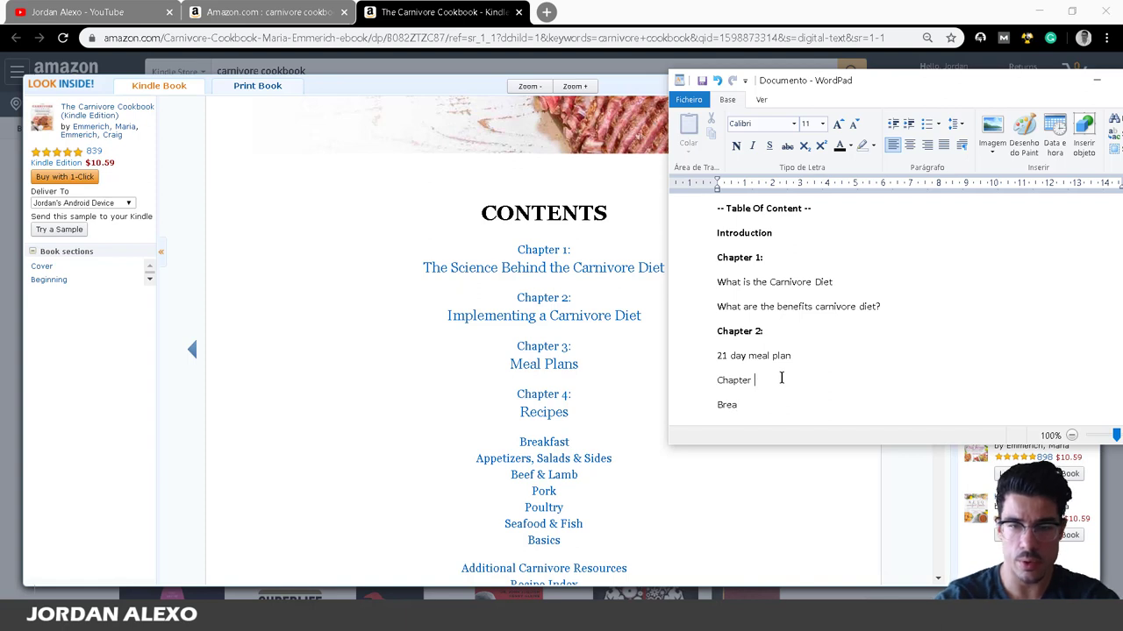
type("3")
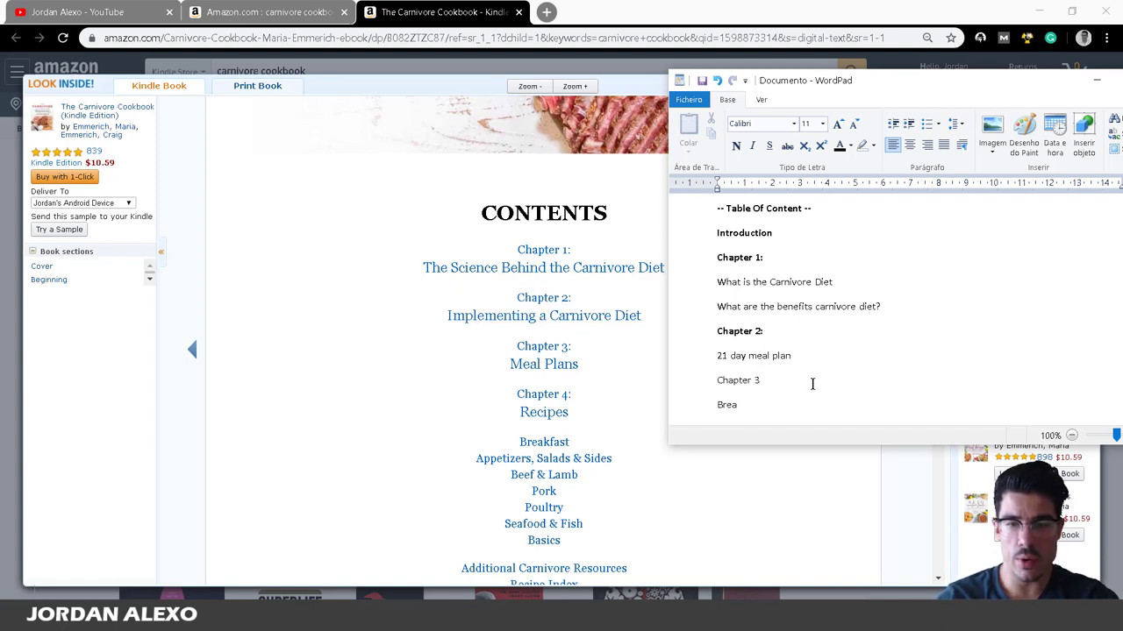
left_click_drag(769, 378, 672, 381)
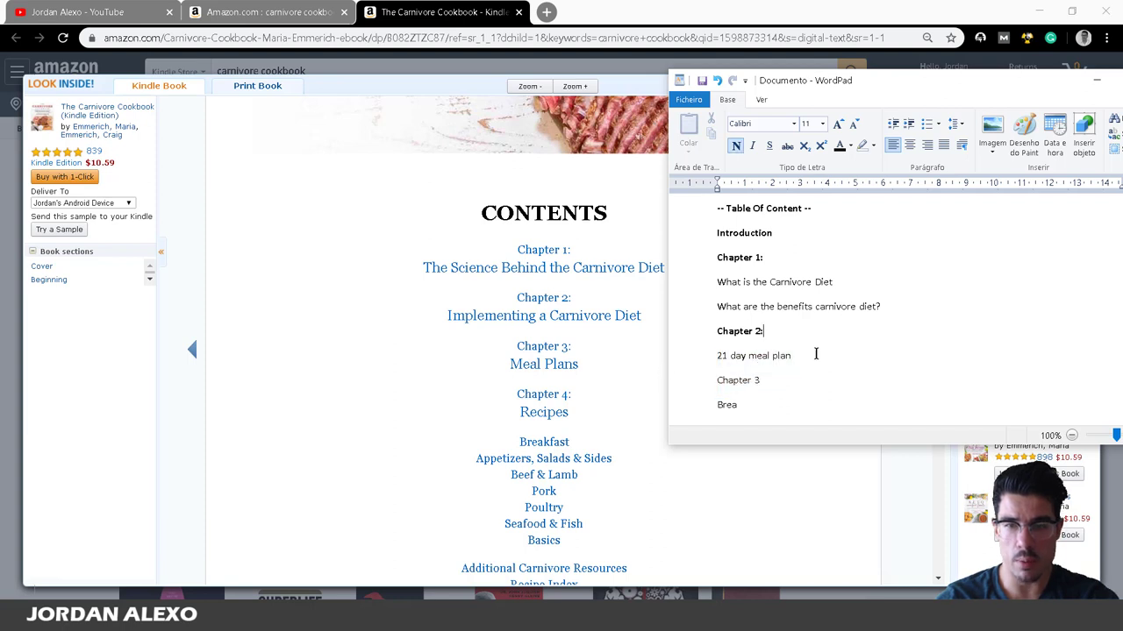
left_click_drag(815, 354, 712, 369)
left_click(836, 386)
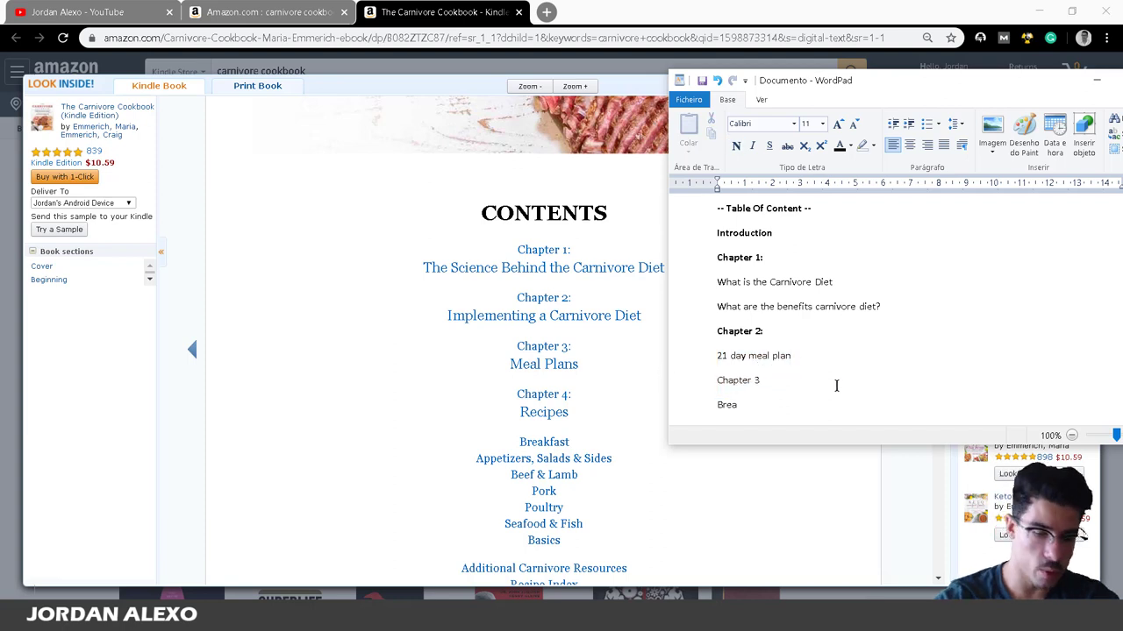
type(":")
left_click_drag(765, 380, 663, 381)
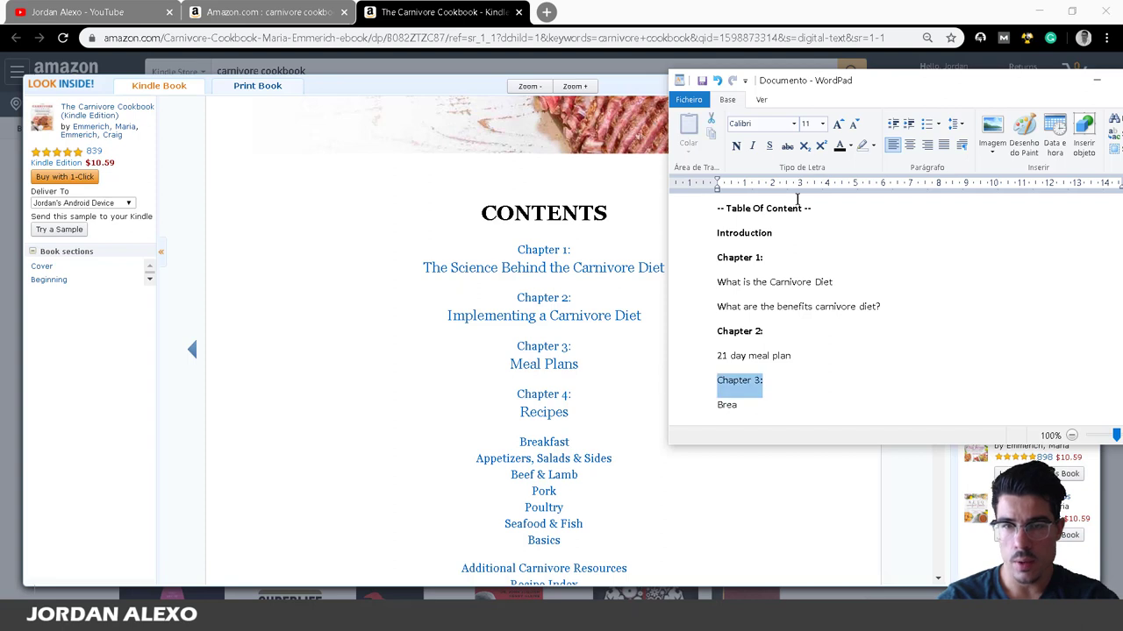
left_click(737, 146)
Complete the first Chapter 3 line as 'Breakfast Recipes' and start a new line.
left_click(821, 363)
left_click(819, 399)
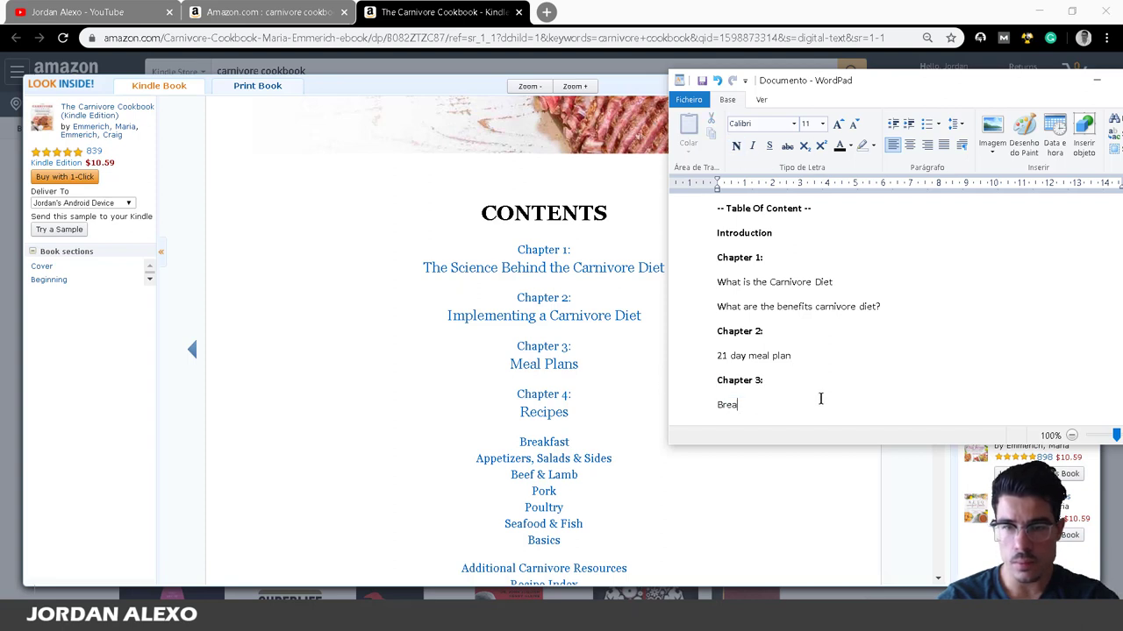
scroll(827, 358, "up", 3)
scroll(827, 359, "down", 3)
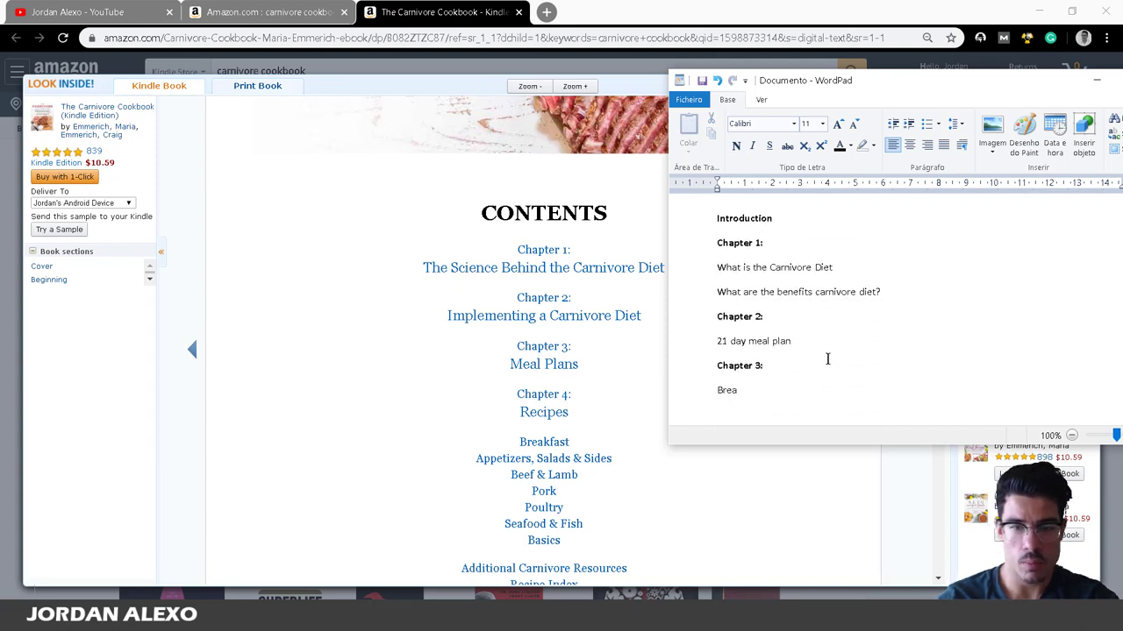
type("kfast")
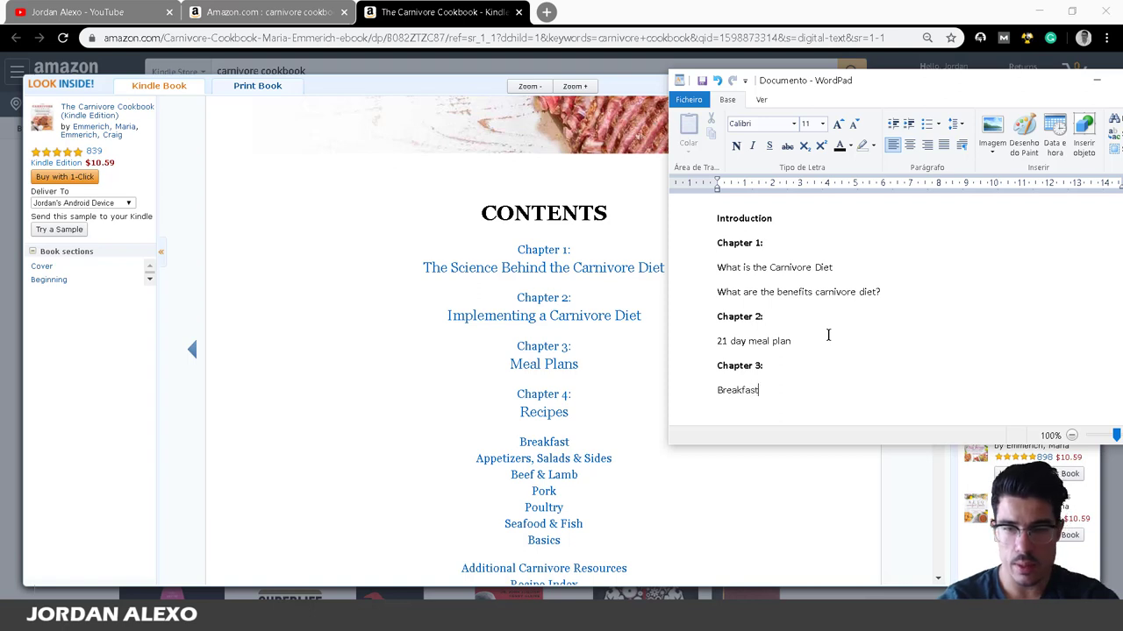
type(" Recipes")
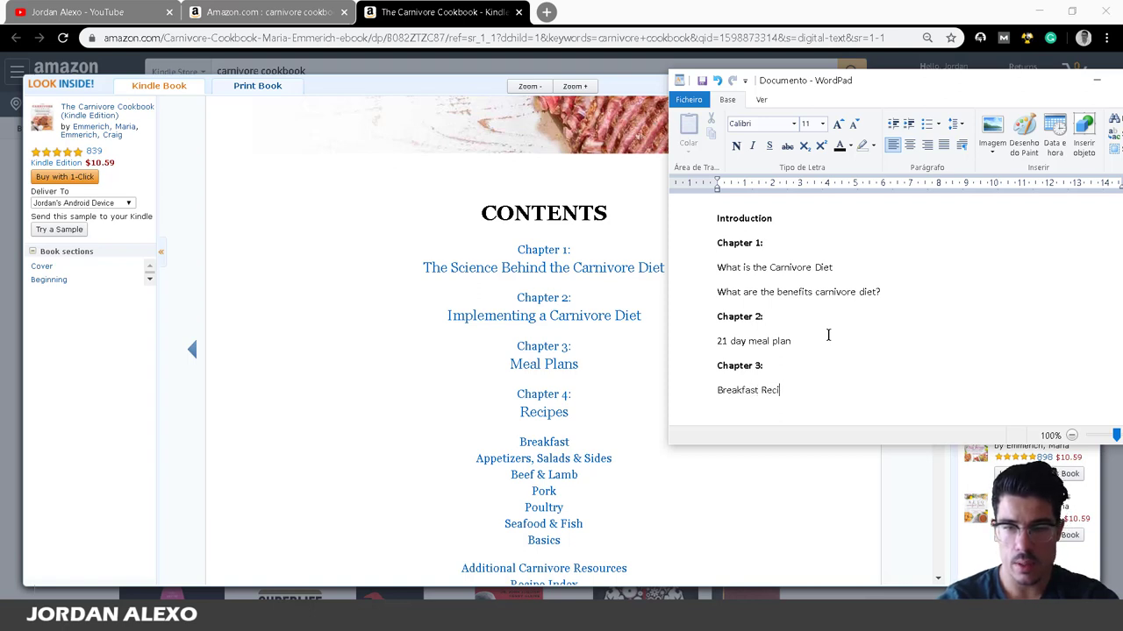
key("BackSpace")
key("BackSpace")
type("es")
key("Return")
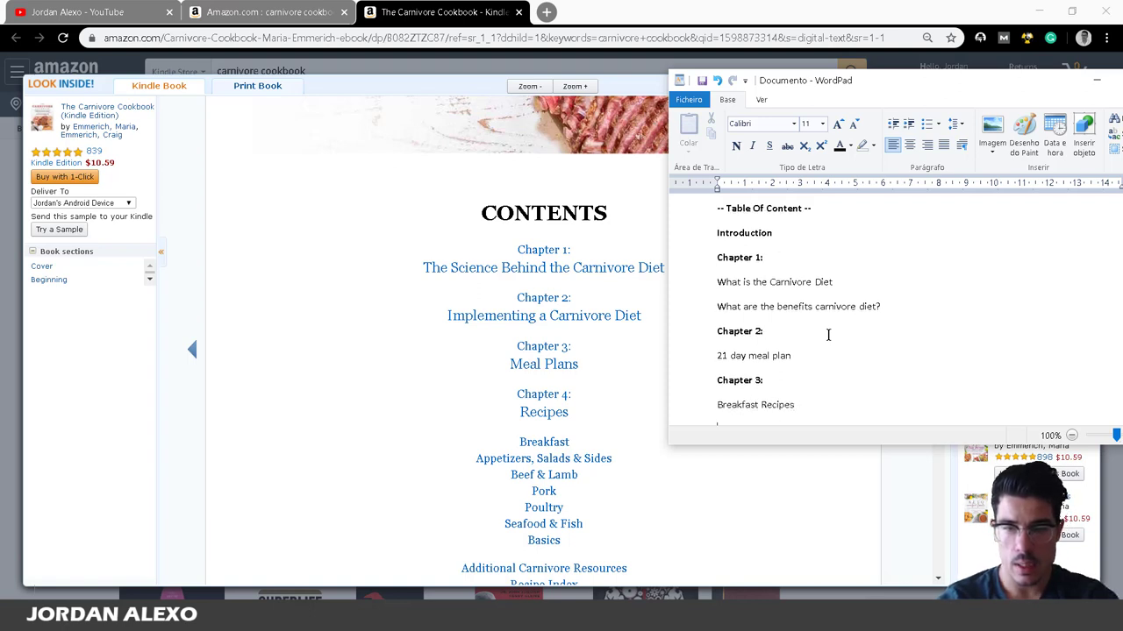
Add the lines 'Launch Recipes' and 'Salads, Appetizers & Sides' below it.
type("Laucnh")
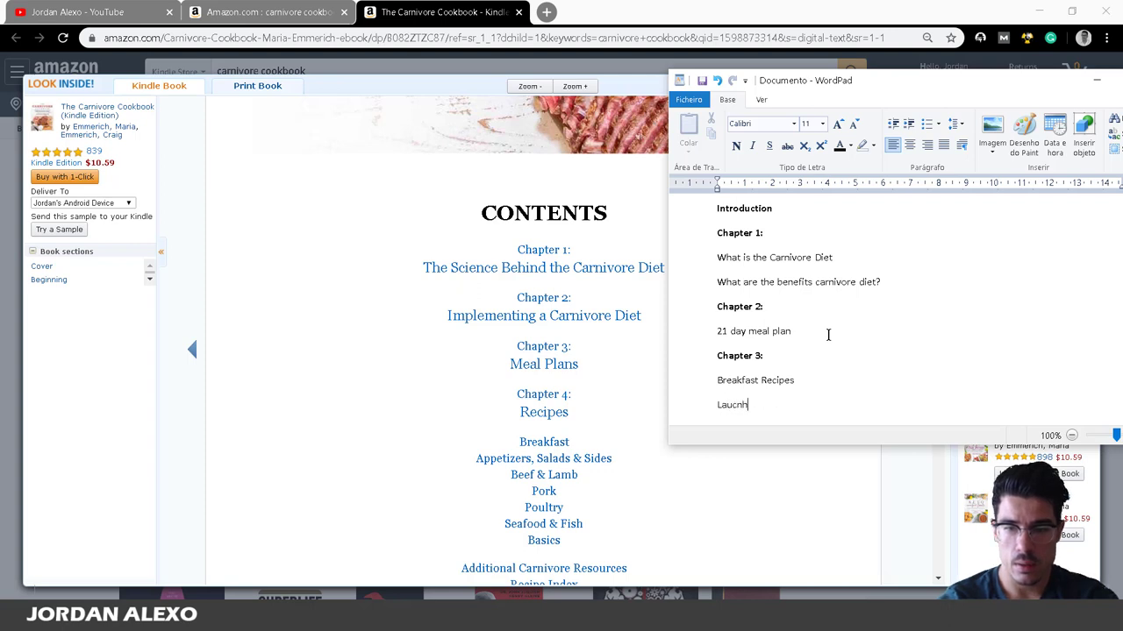
key("BackSpace")
key("BackSpace")
type("nc")
key("BackSpace")
key("BackSpace")
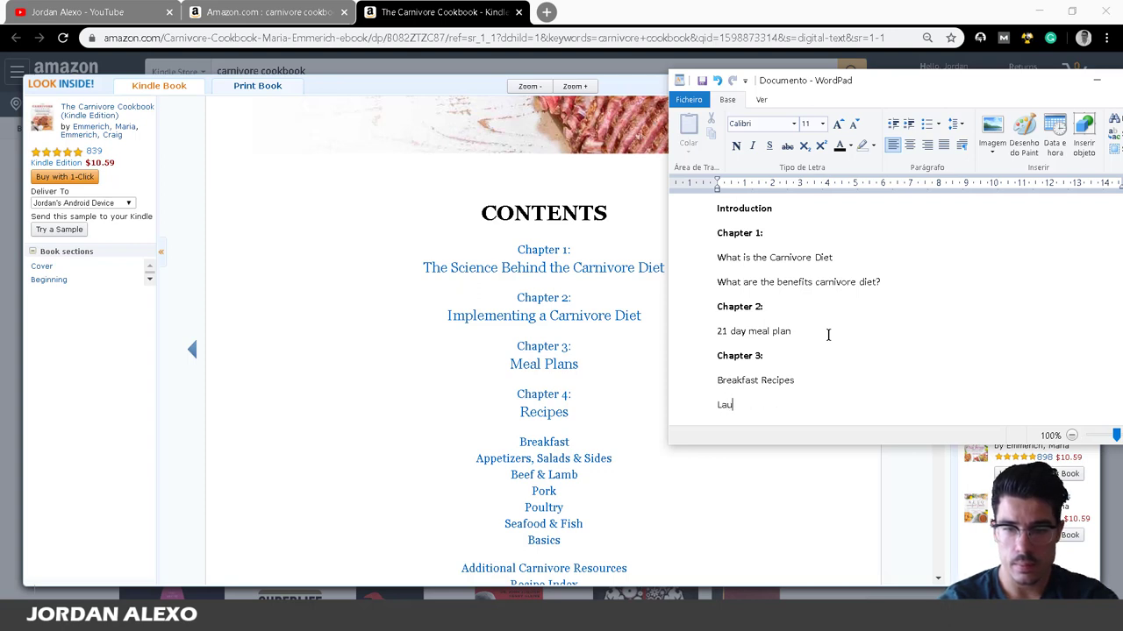
type("nch Reci")
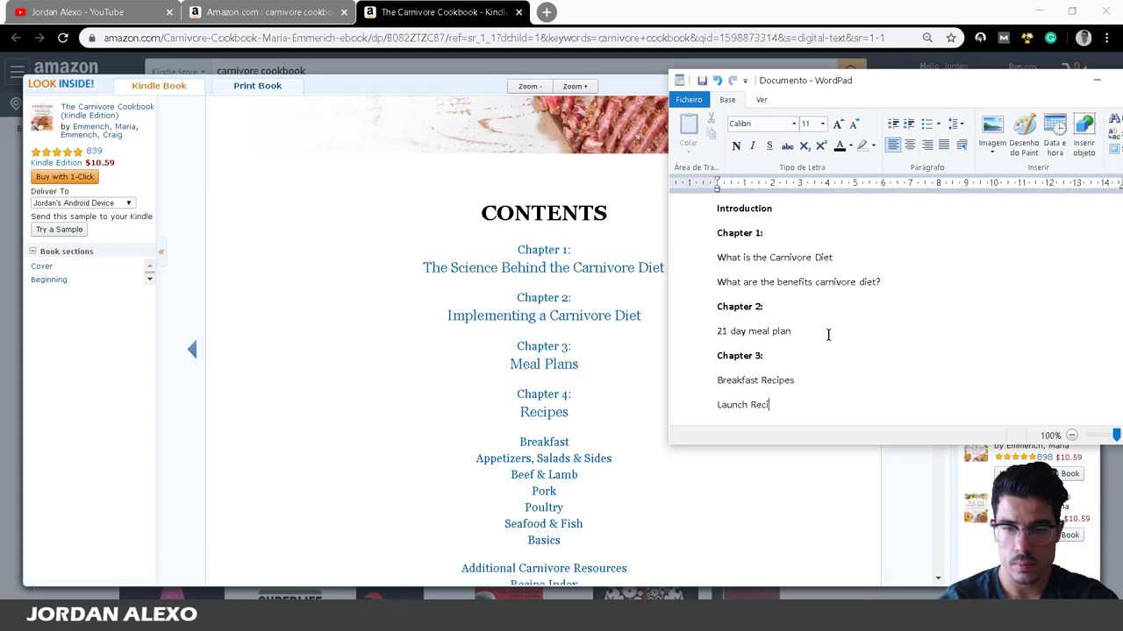
type("pes")
key("Return")
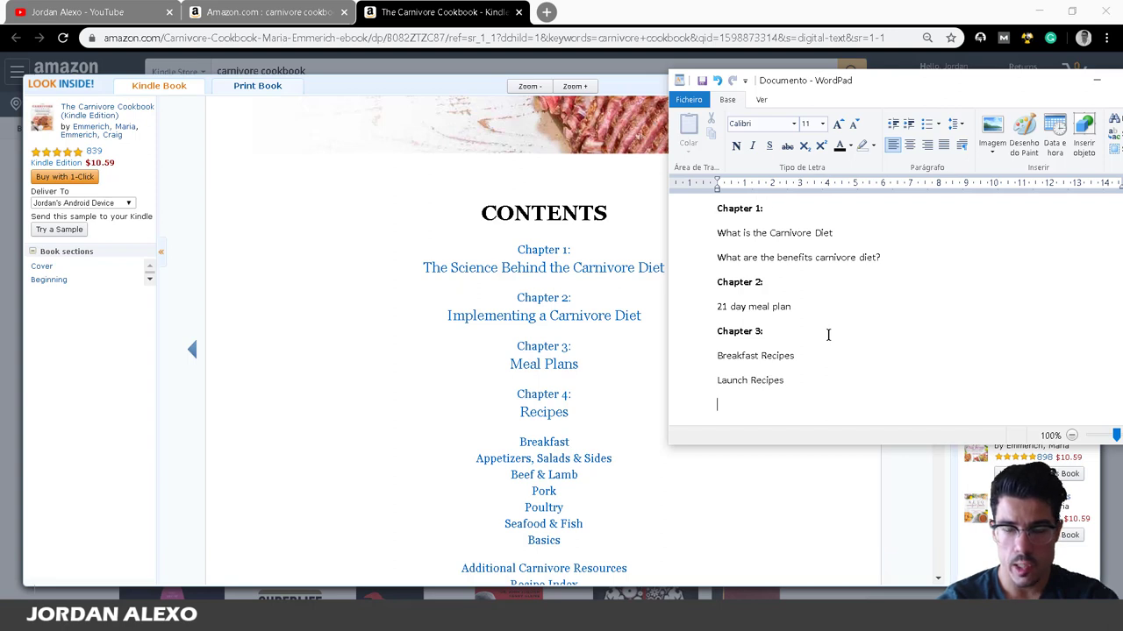
type("Sala")
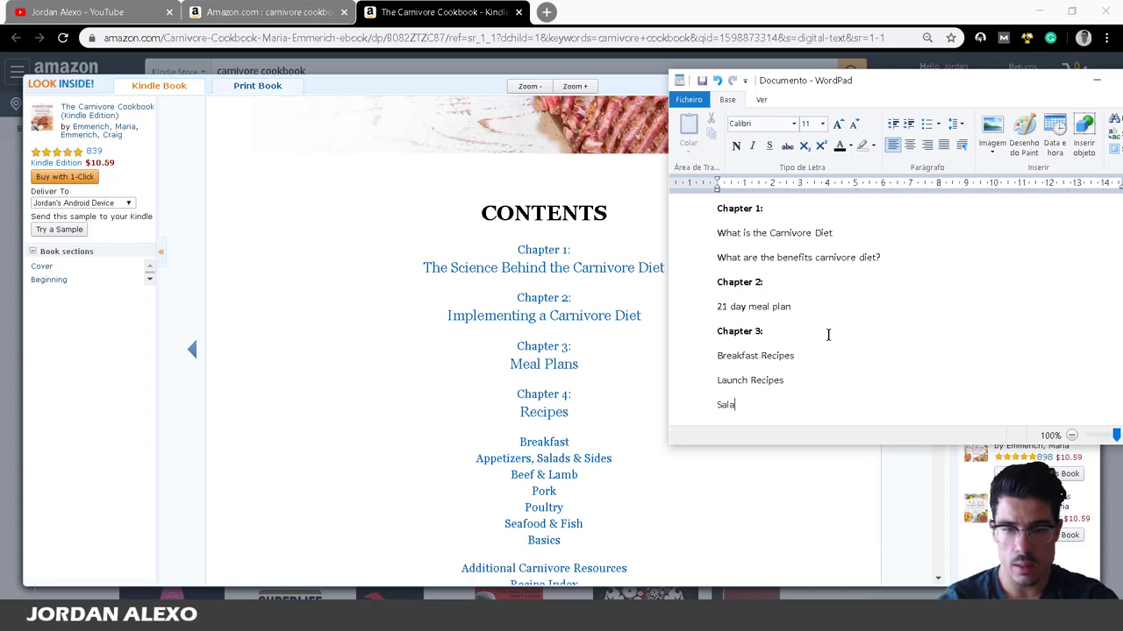
type("ds ")
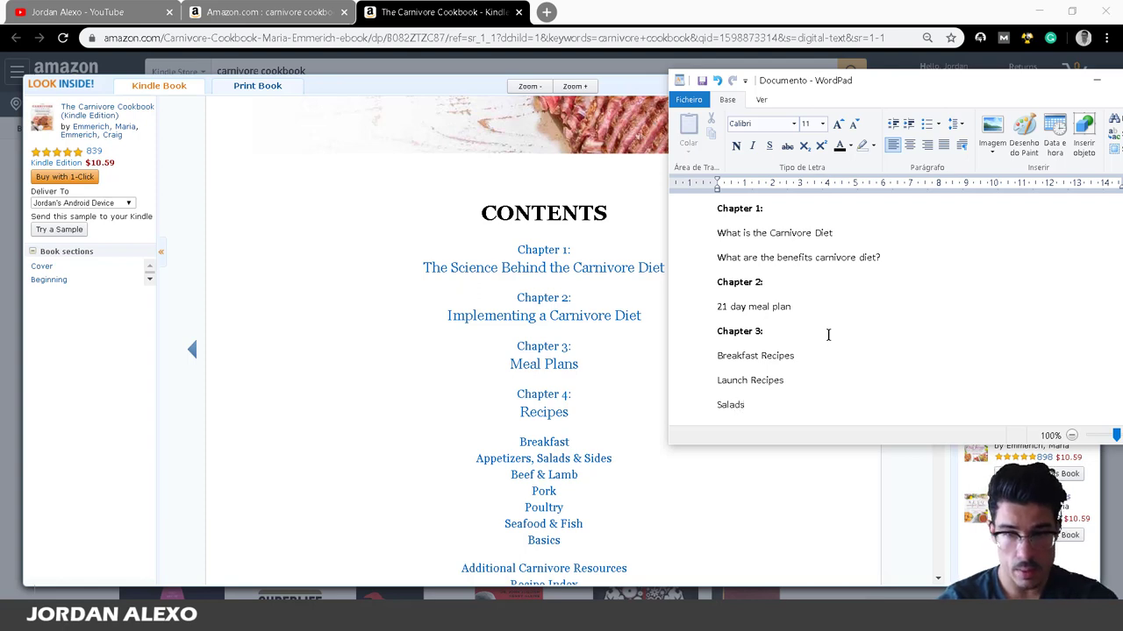
type("Reci")
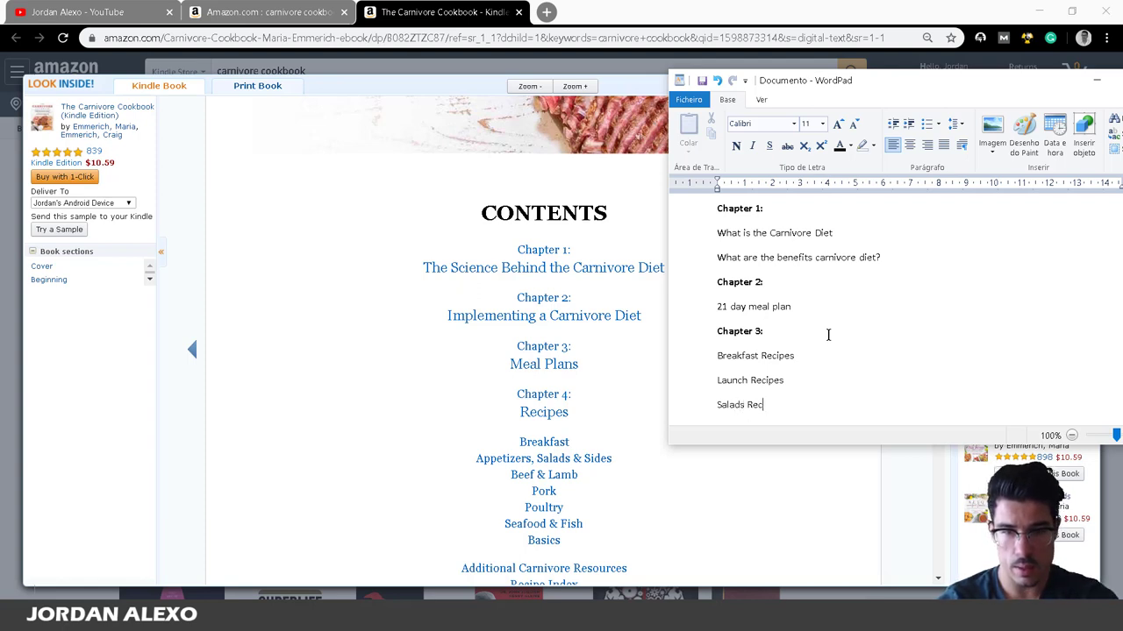
key("BackSpace")
key("BackSpace")
key("BackSpace")
key("BackSpace")
key("BackSpace")
type("s,")
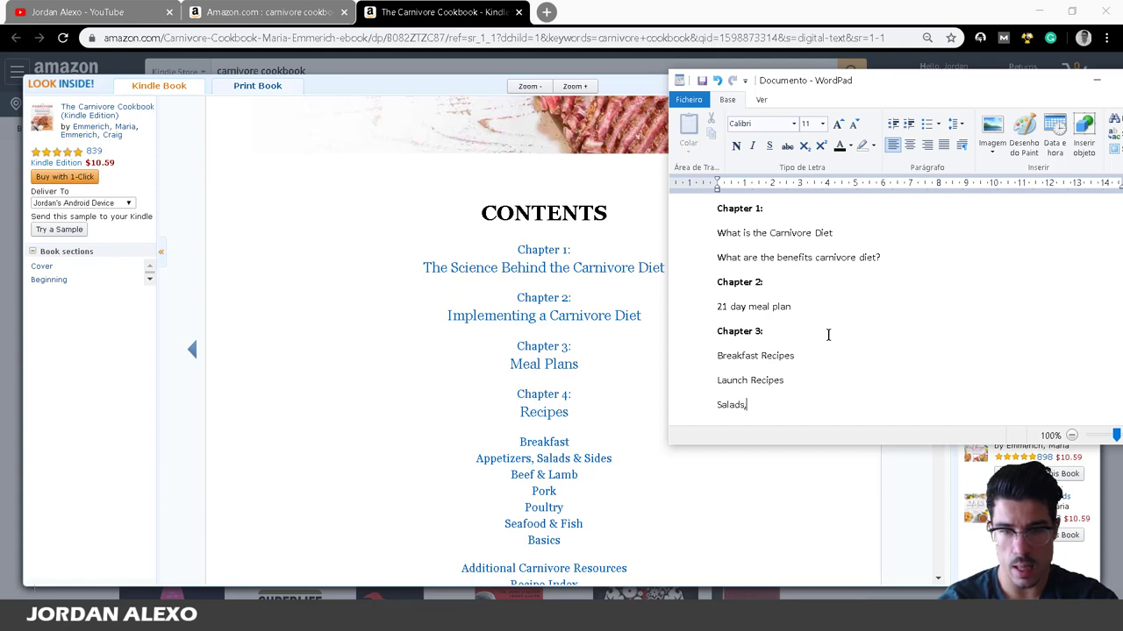
type(" Appetizers, ")
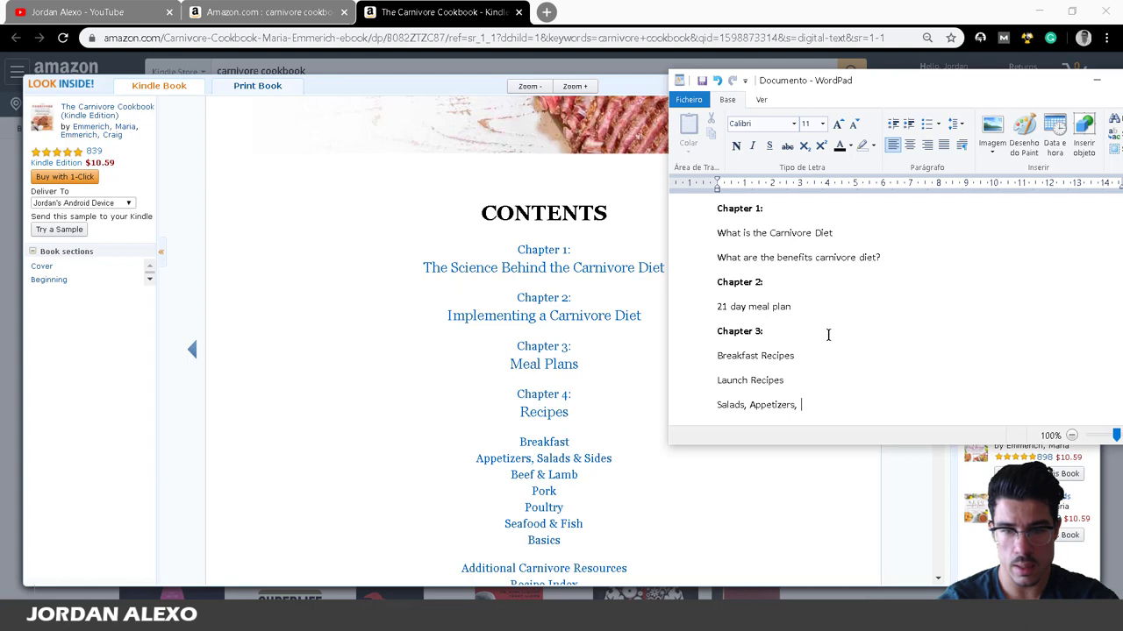
type("Sa")
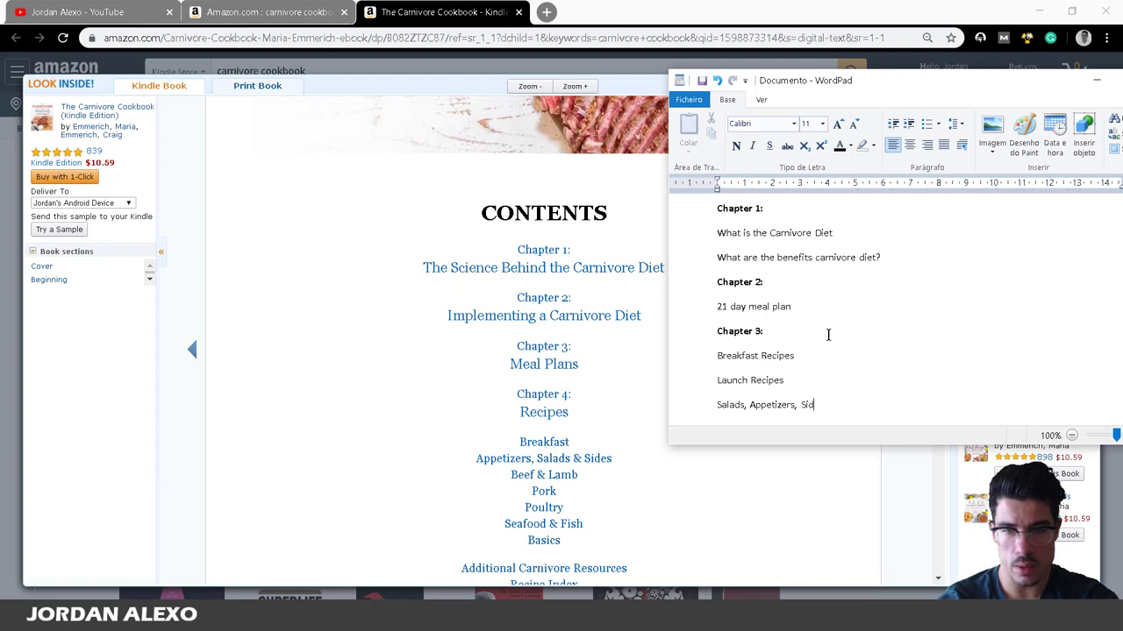
type("l")
key("BackSpace")
key("BackSpace")
key("BackSpace")
key("BackSpace")
key("BackSpace")
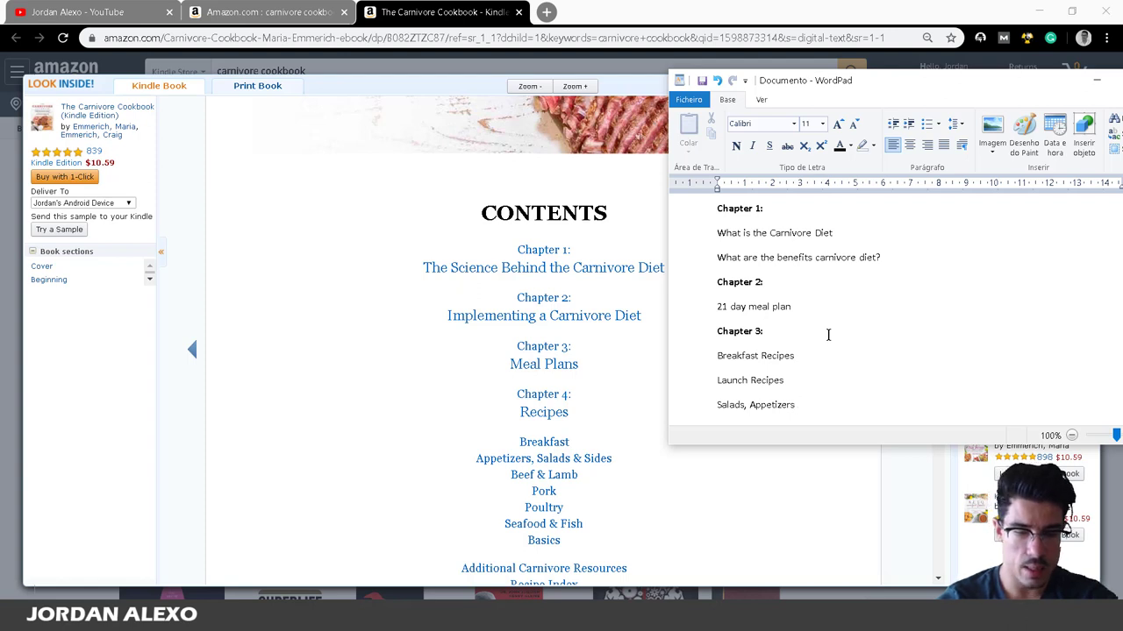
type("& Sides")
key("BackSpace")
type("Sides")
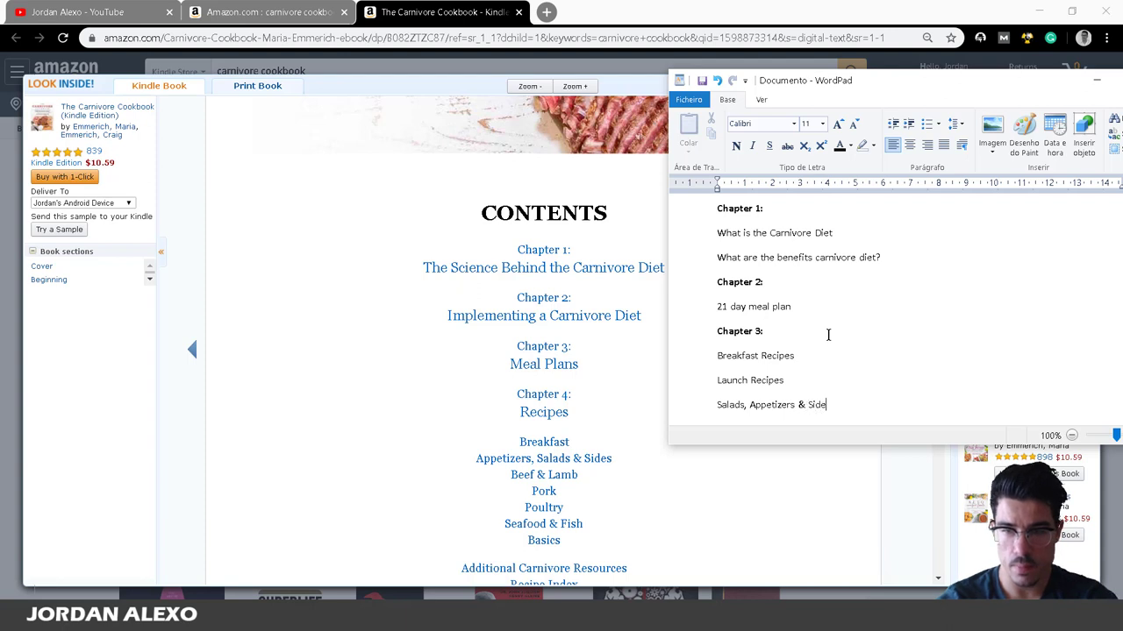
key("Return")
Turn Breakfast Recipes, Launch Recipes and the salads line into separate bullets.
left_click(718, 330)
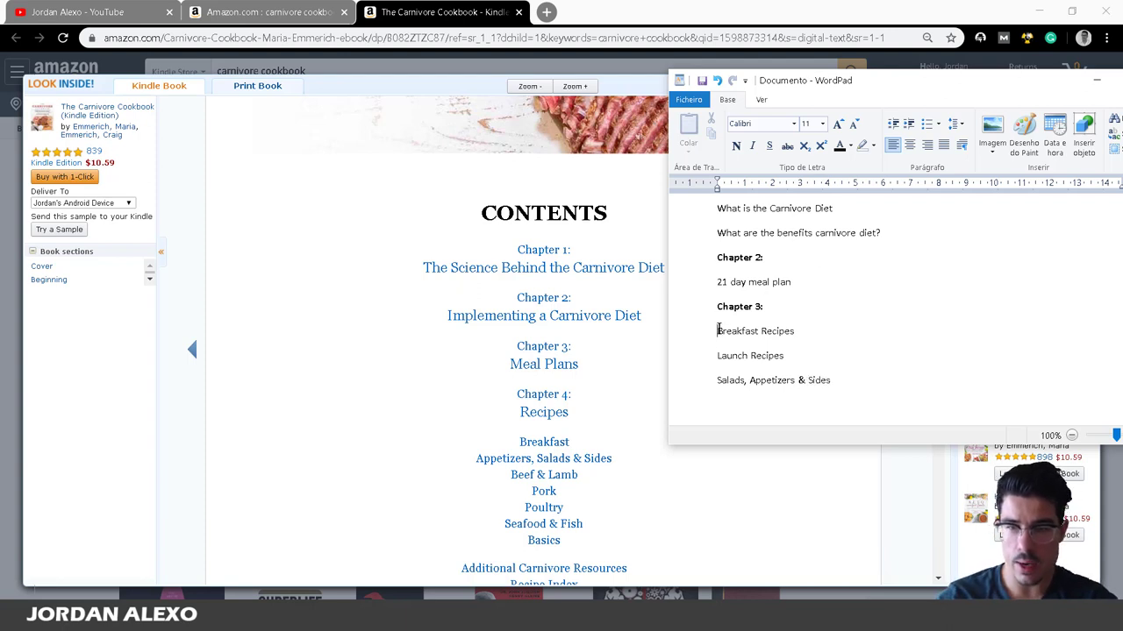
left_click(926, 123)
left_click(852, 330)
key("Delete")
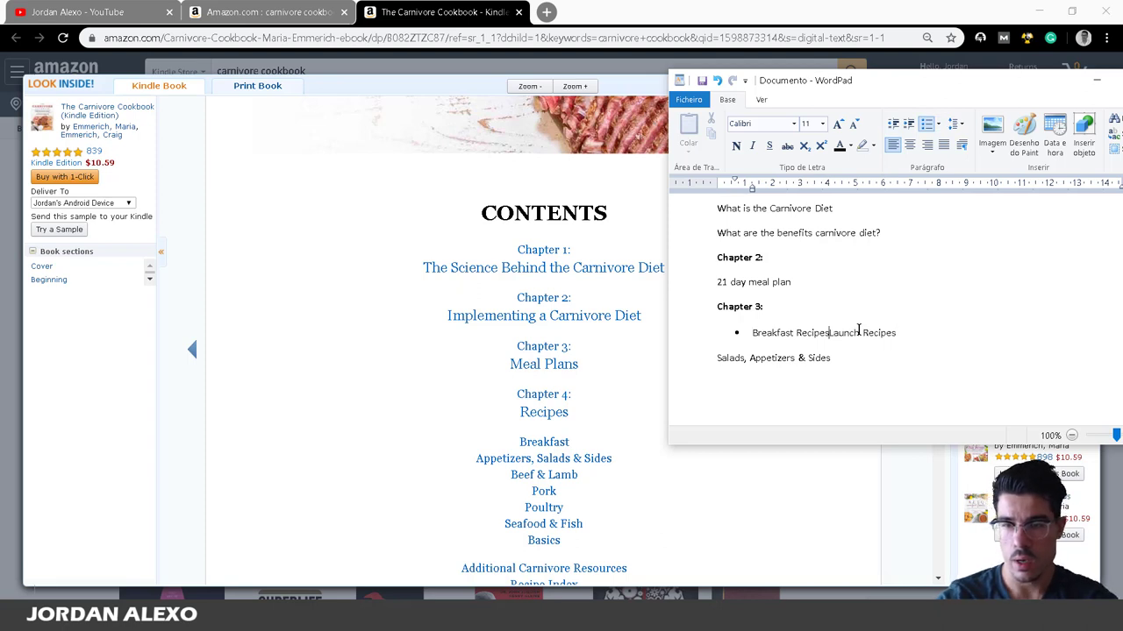
key("Return")
left_click(864, 361)
key("Delete")
key("Return")
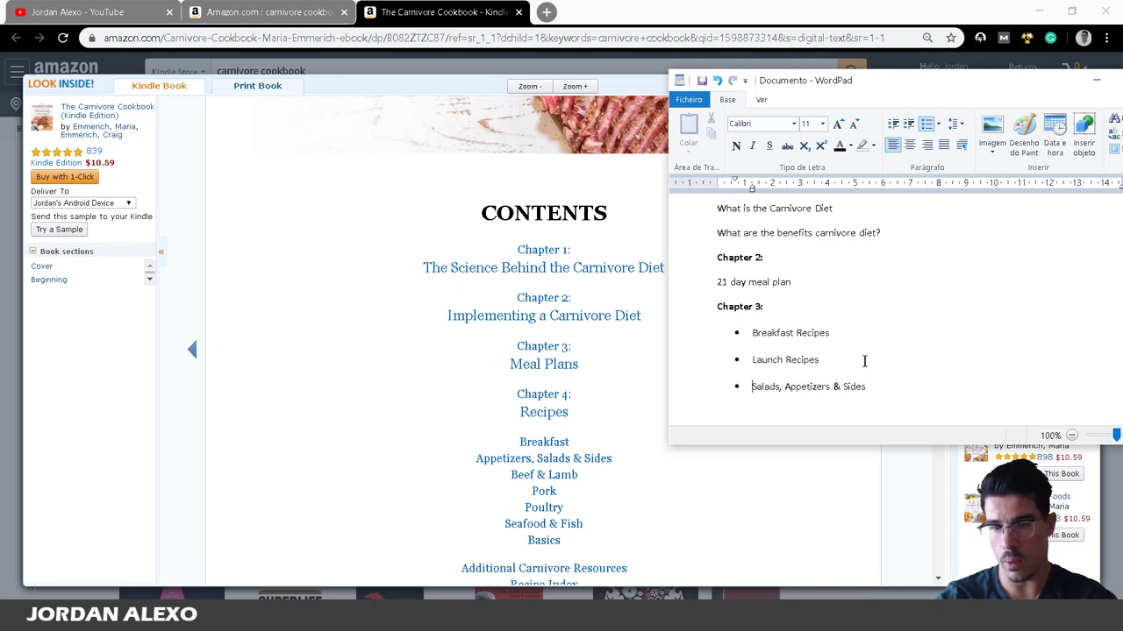
left_click(885, 389)
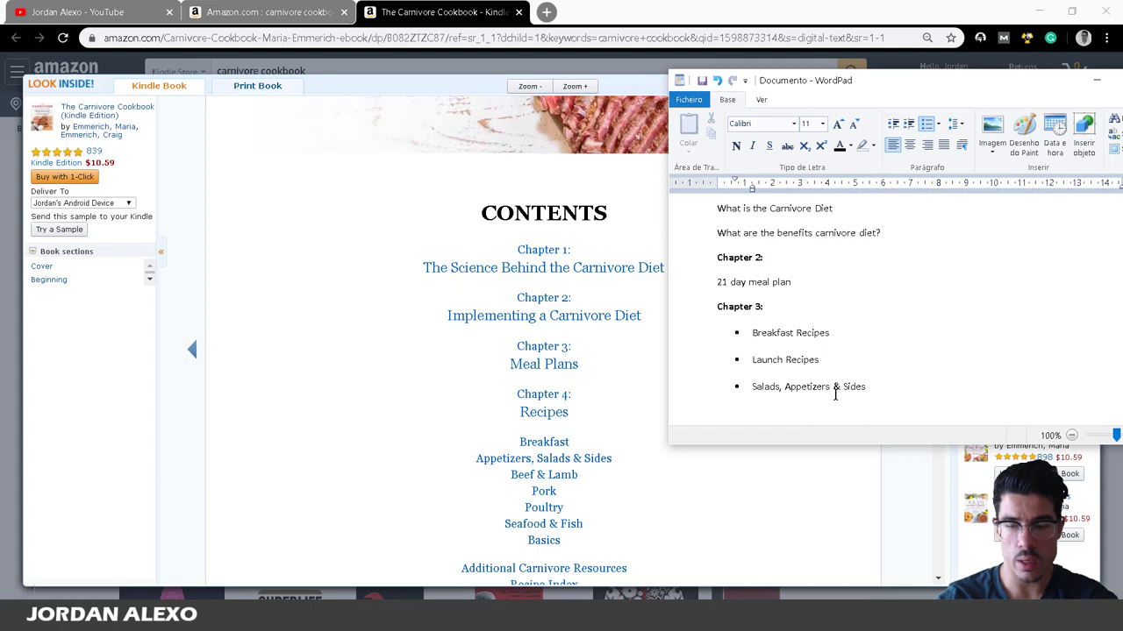
left_click(835, 334)
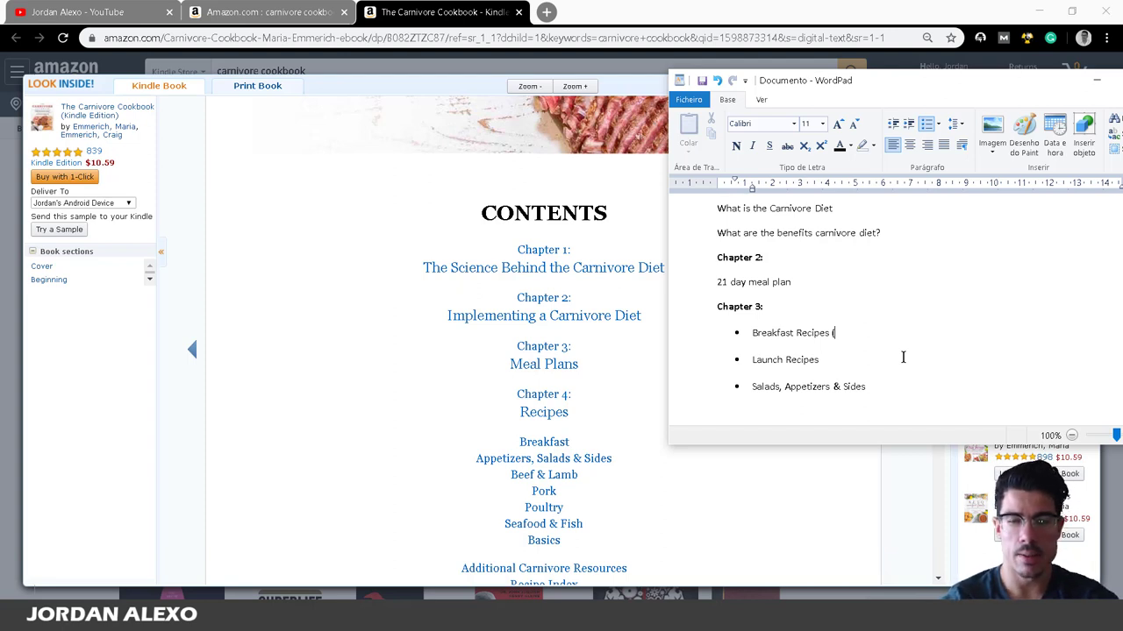
Append '(5 recipes here)' and '(10 recipes here)' to the first two bullets, then add a bullet.
type("5 r")
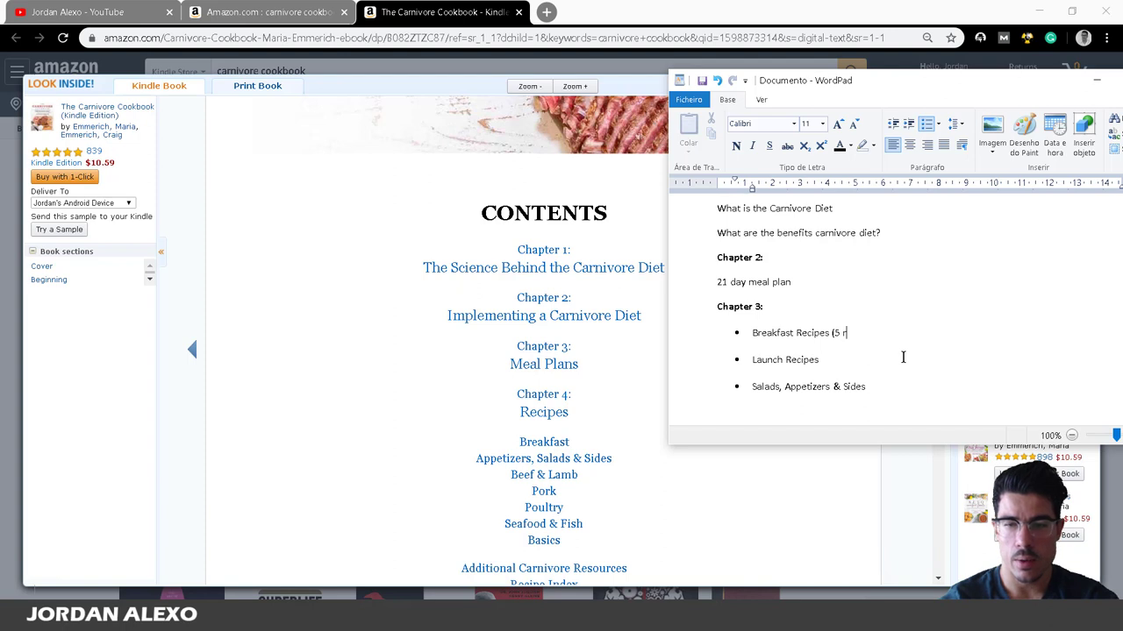
type("ec")
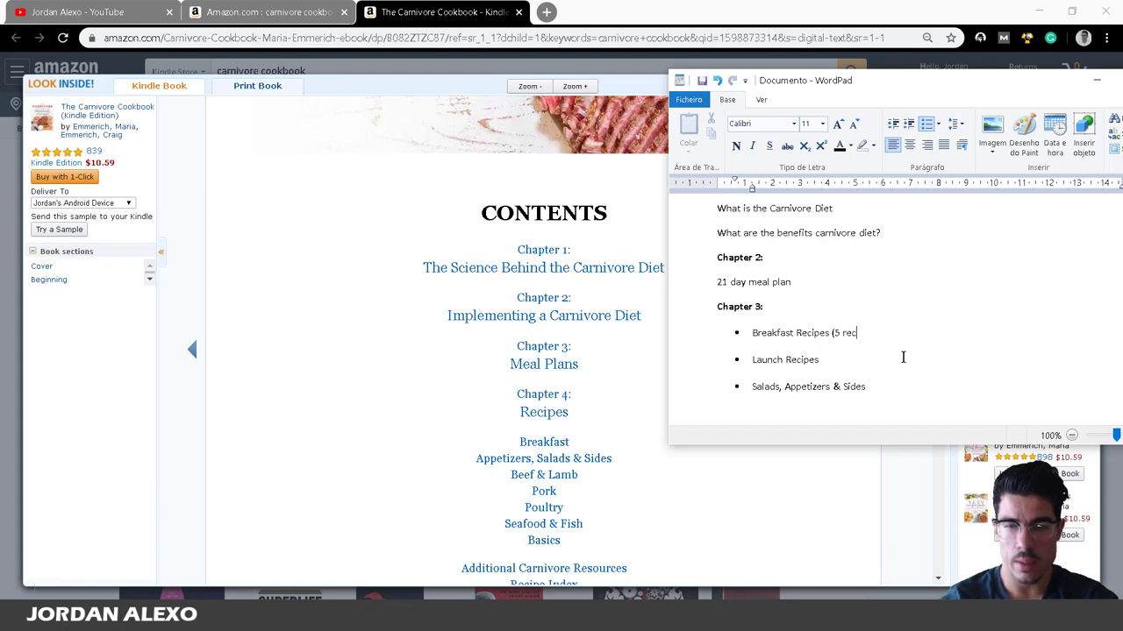
type("ipes here)")
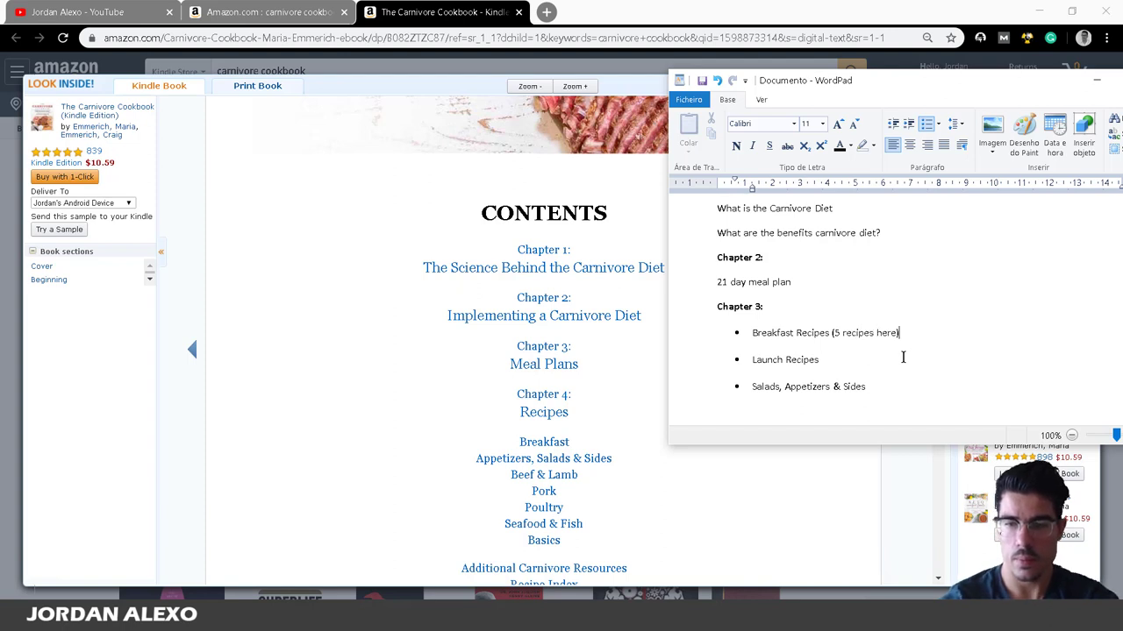
left_click_drag(907, 329, 831, 332)
left_click(834, 358)
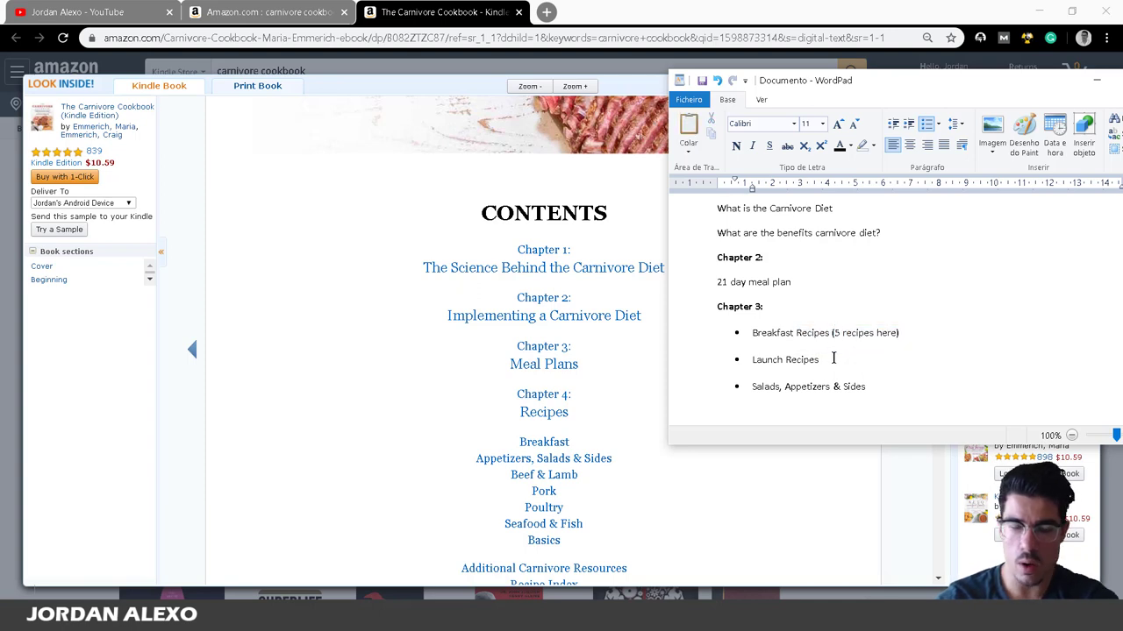
type("(10")
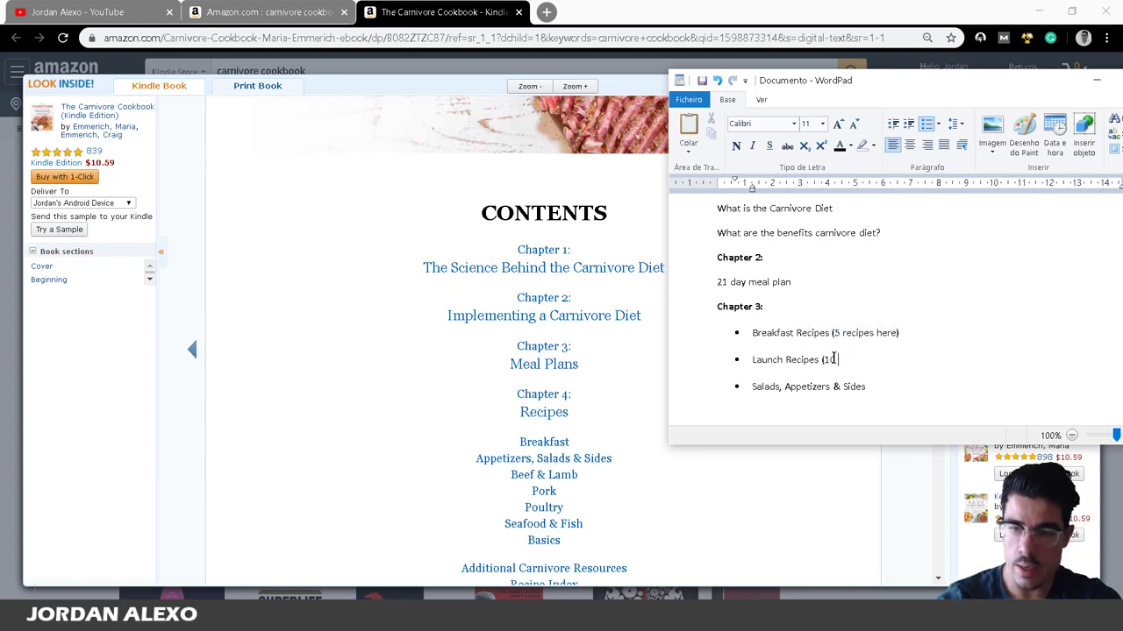
type(" recipes here")
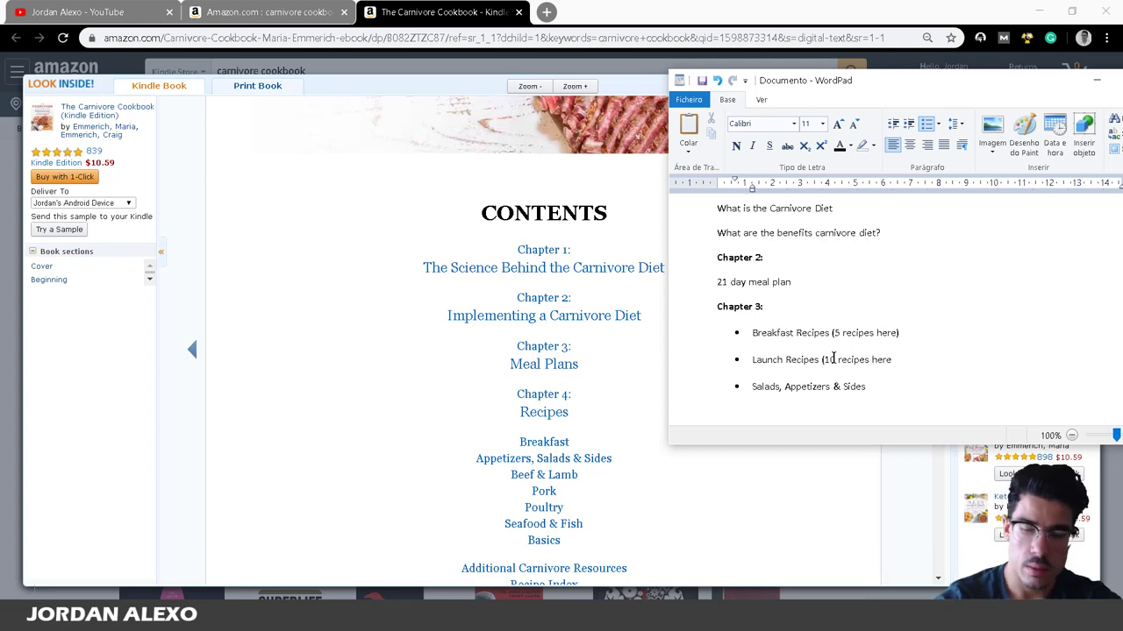
type(")")
left_click(879, 382)
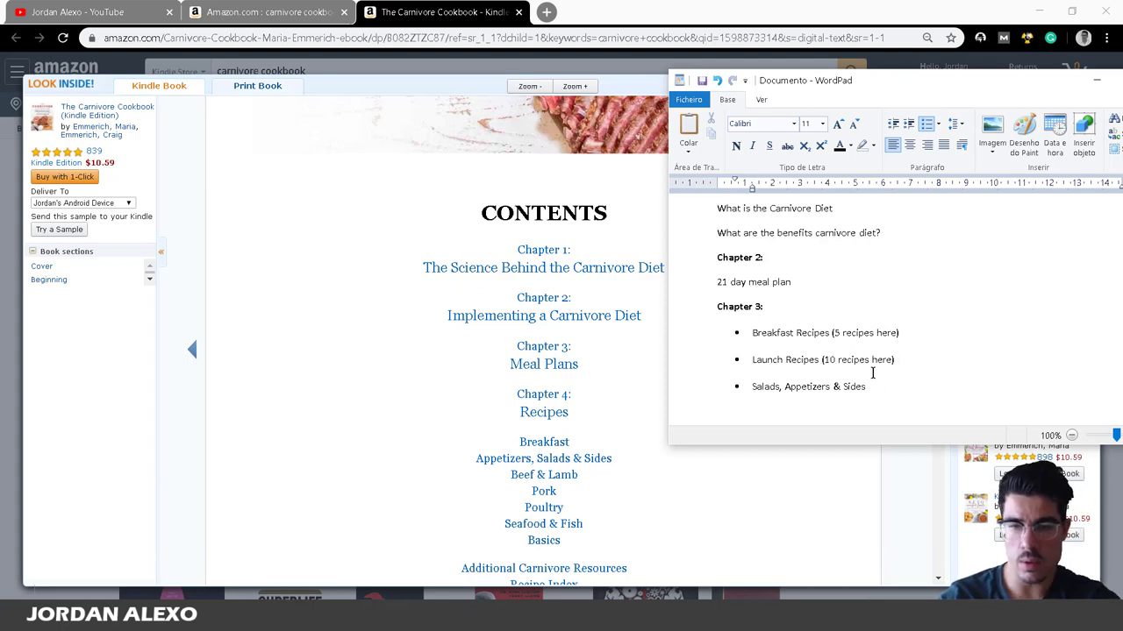
key("Return")
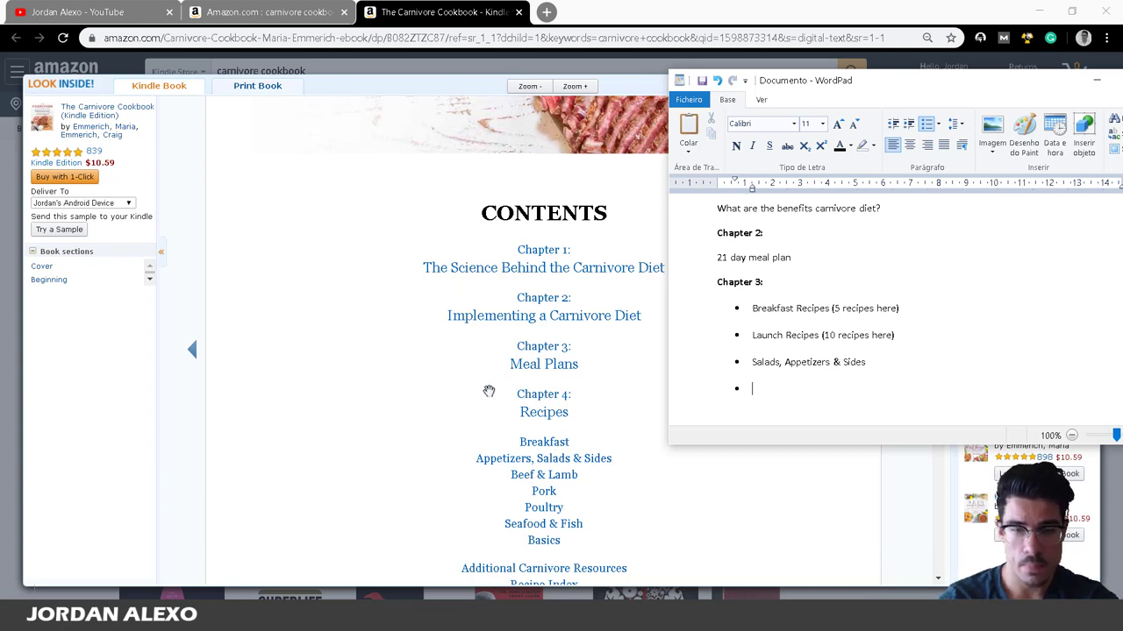
Add 'Pork' and 'Poultry' bullets under Chapter 3 and begin a line with 'What'.
scroll(497, 457, "down", 1)
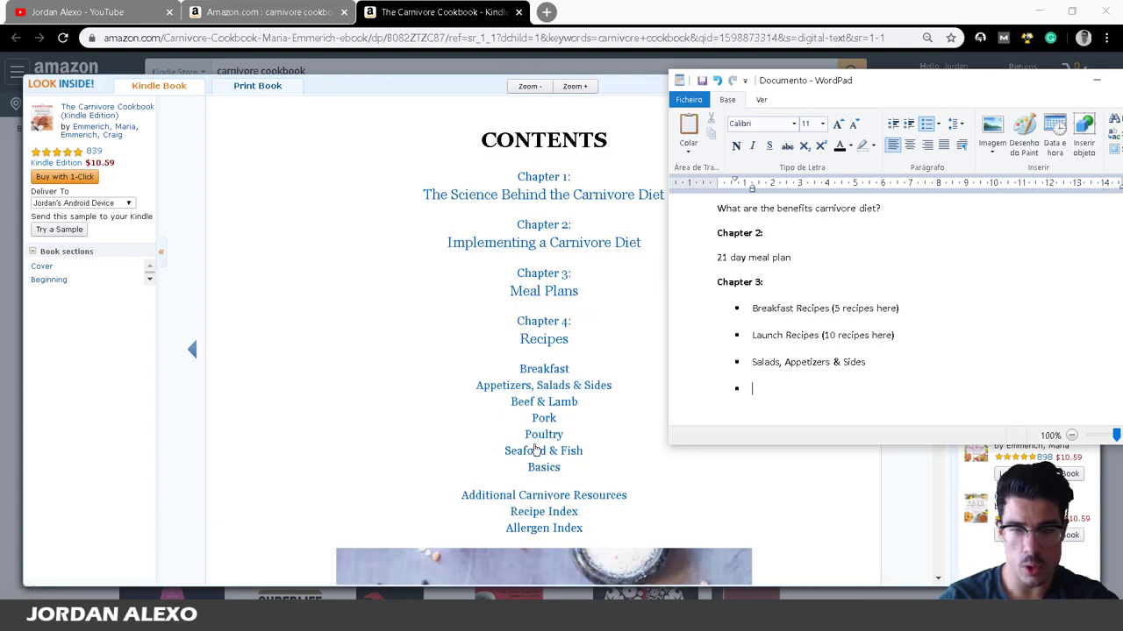
type("Pork")
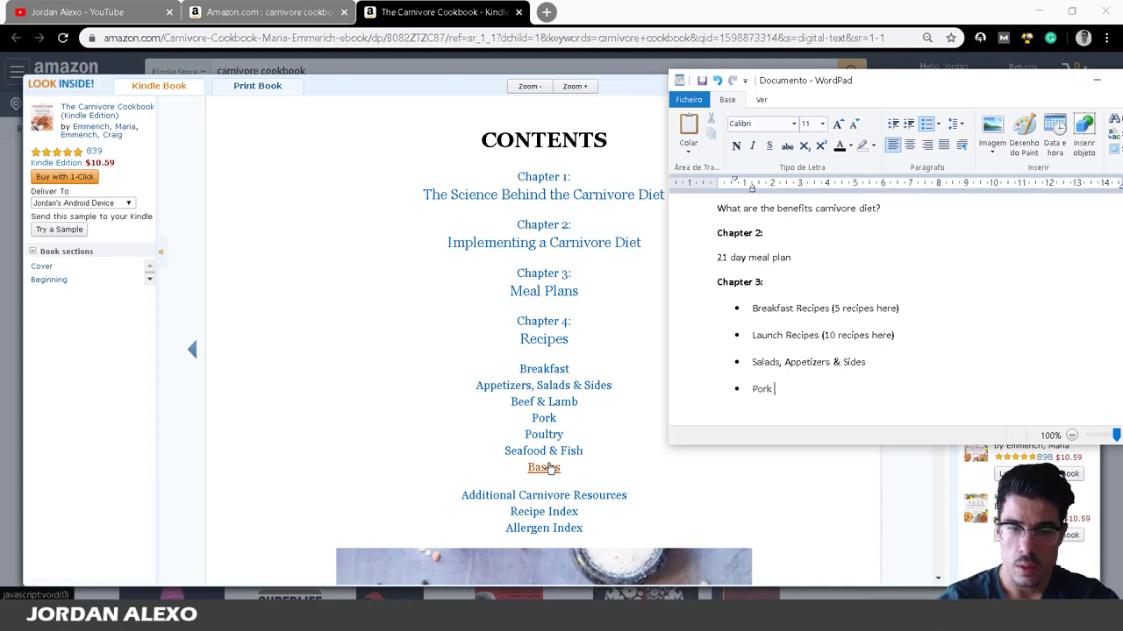
key("Return")
type("Poul")
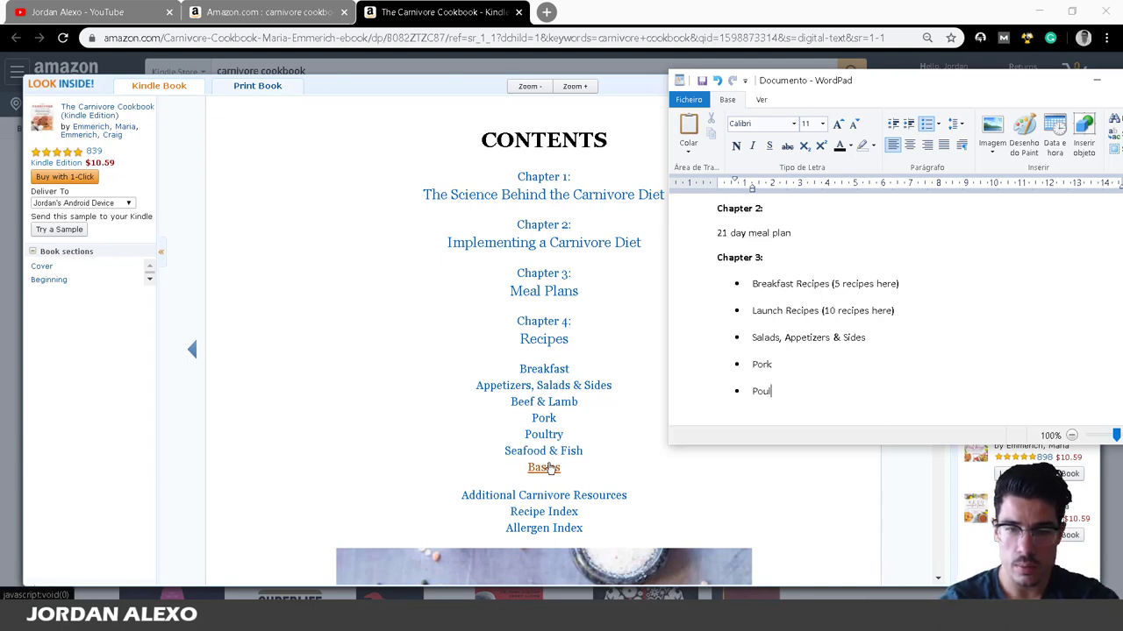
type("try")
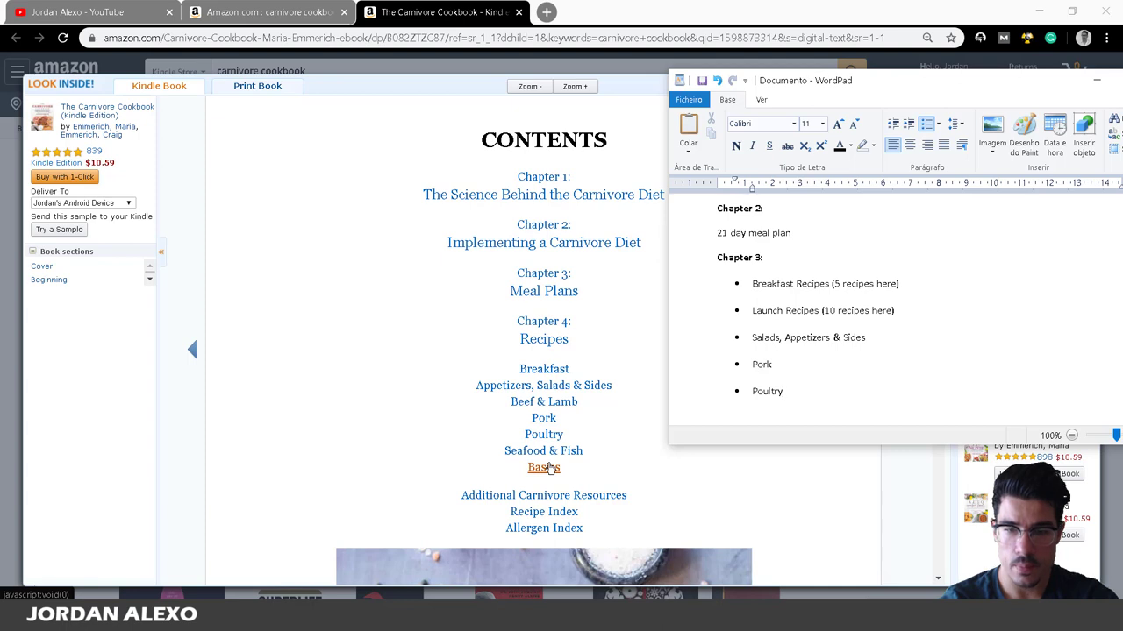
key("Return")
key("Return")
key("Return")
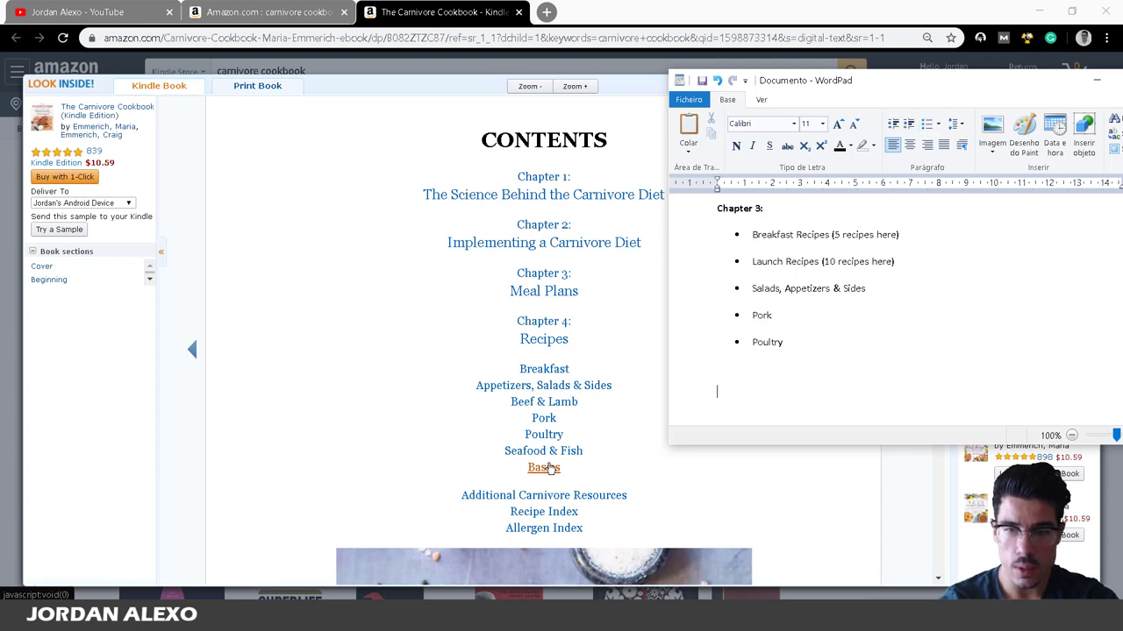
type("What")
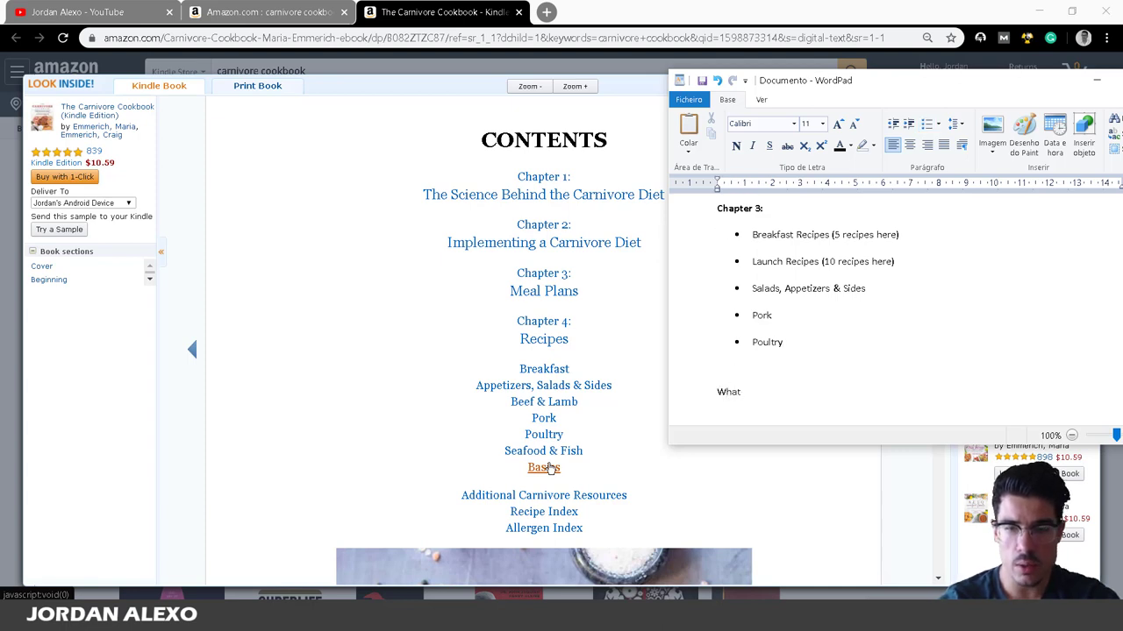
scroll(822, 306, "up", 6)
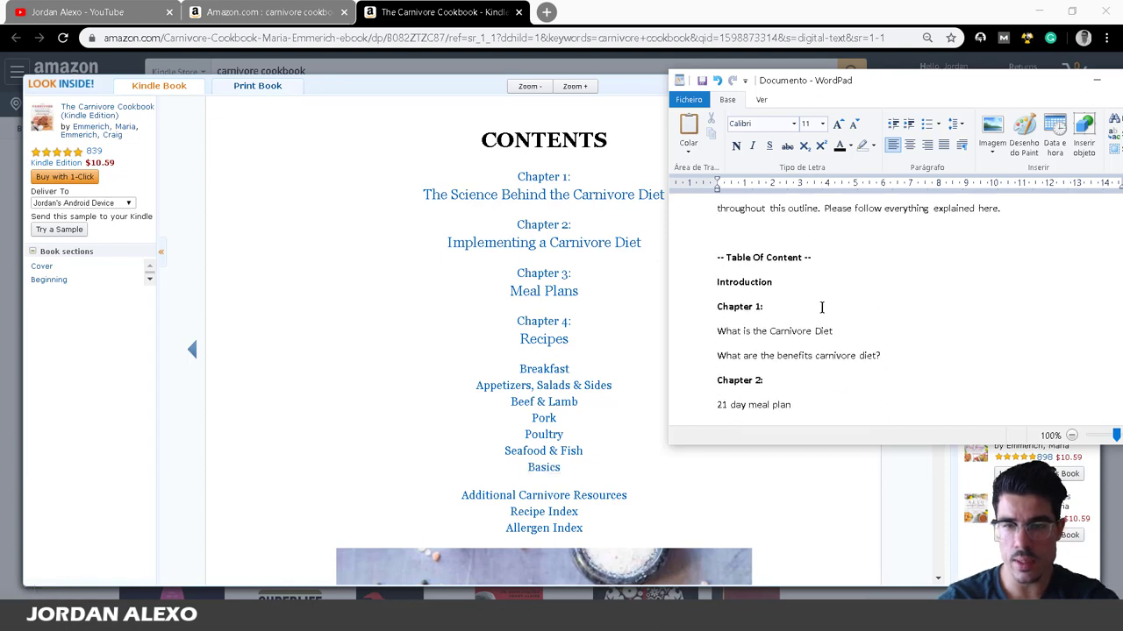
Type 'What I want on my cookbook?' above Table Of Content and format it bold, 12 pt.
left_click(747, 303)
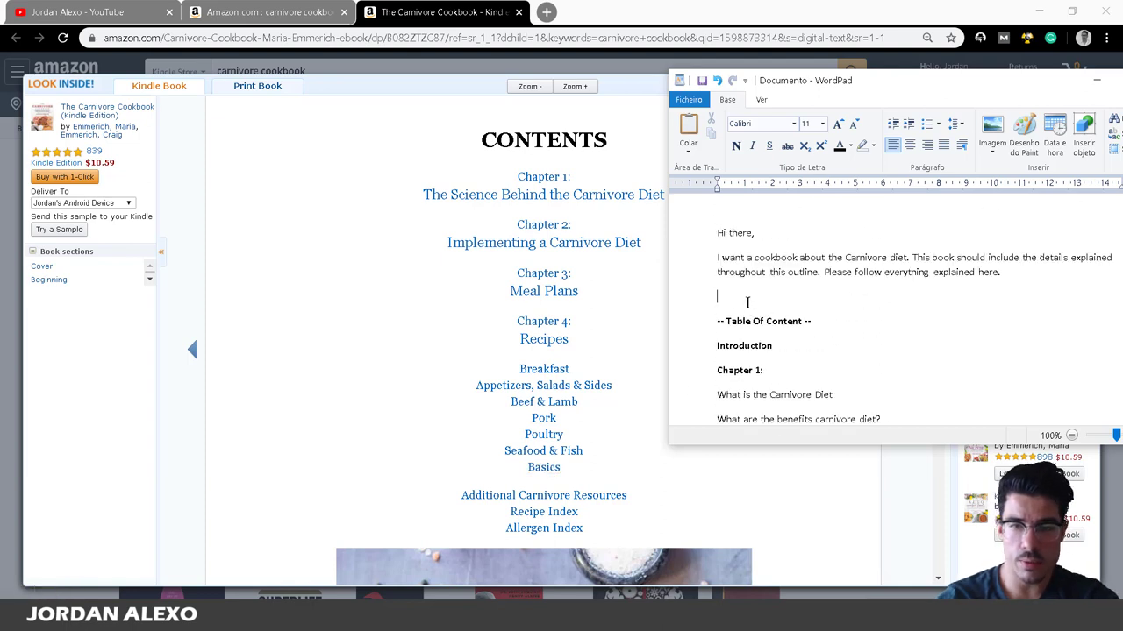
type("W")
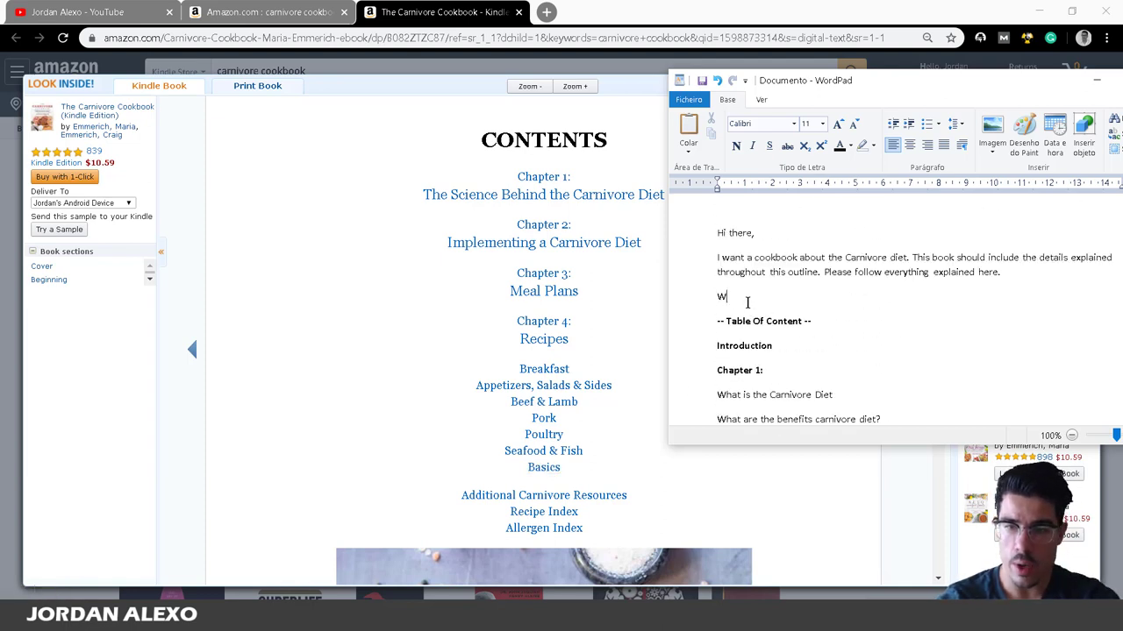
type("hat I want ")
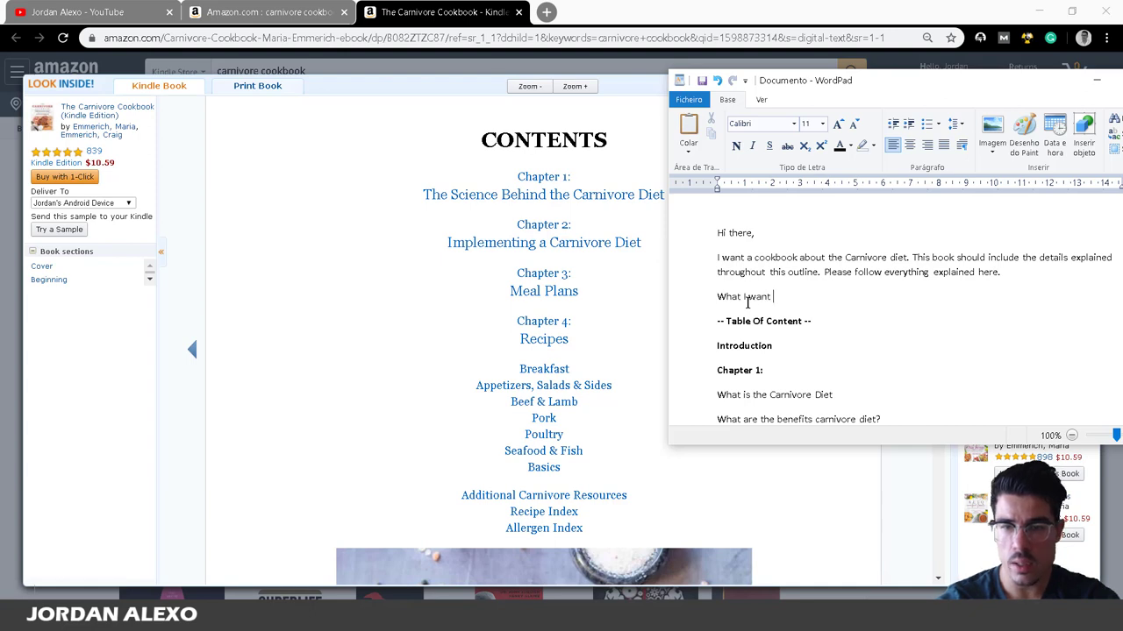
type("on")
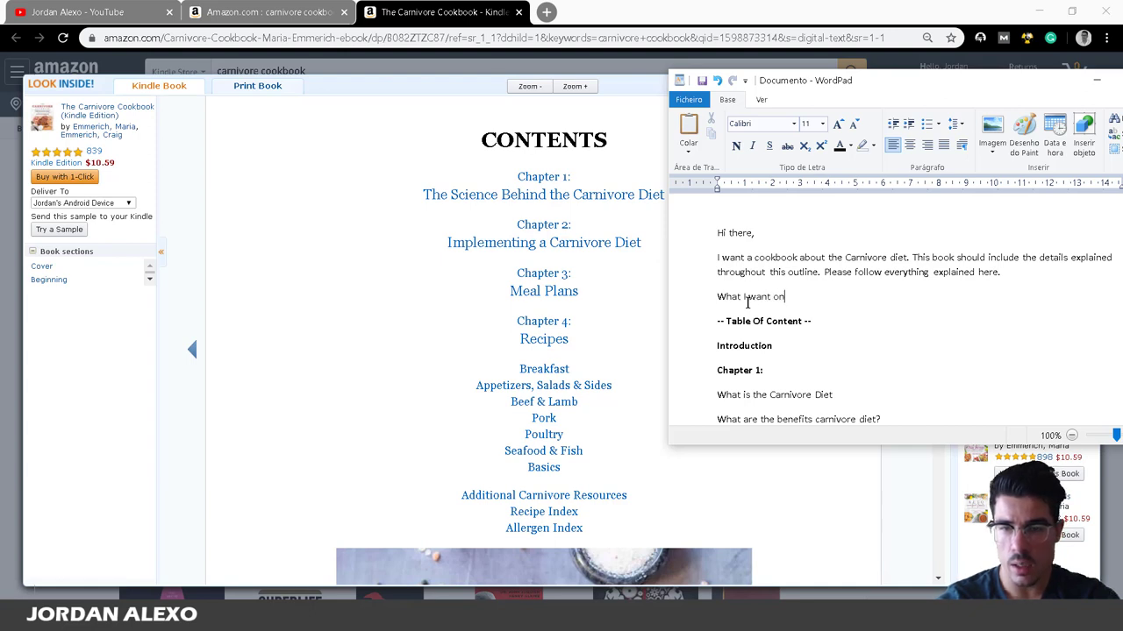
type(" my co")
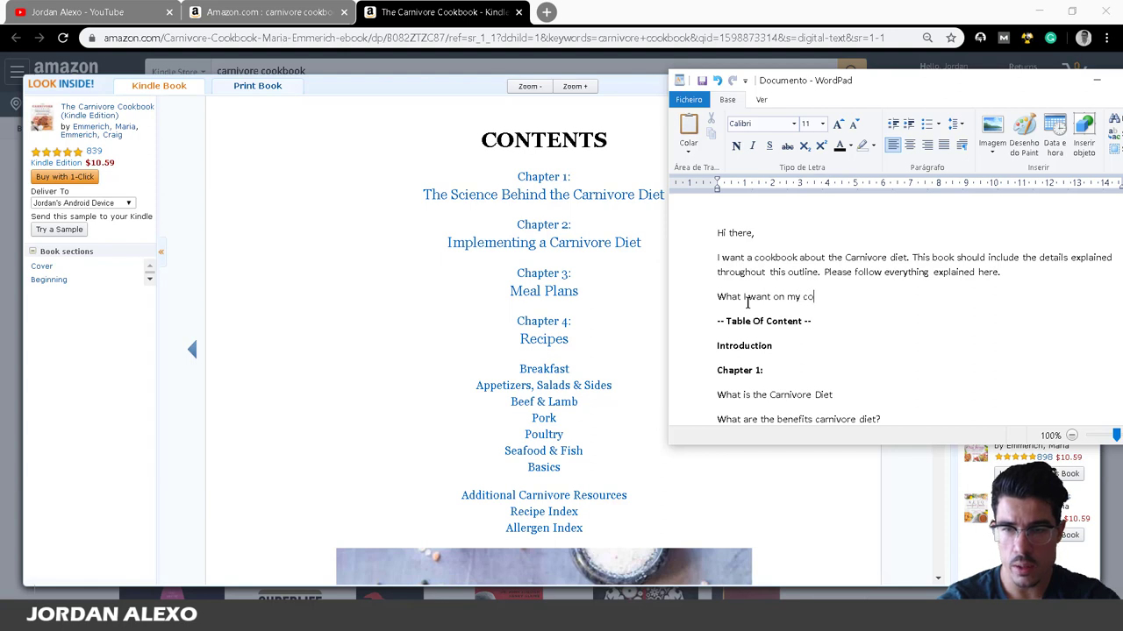
type("okbook?")
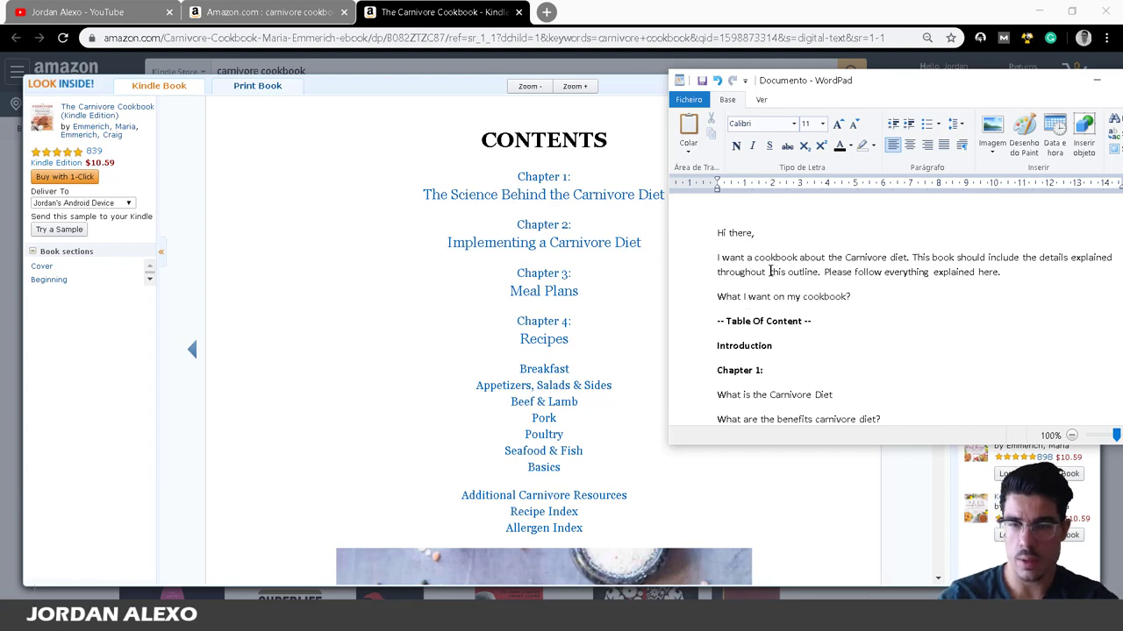
left_click_drag(858, 296, 699, 297)
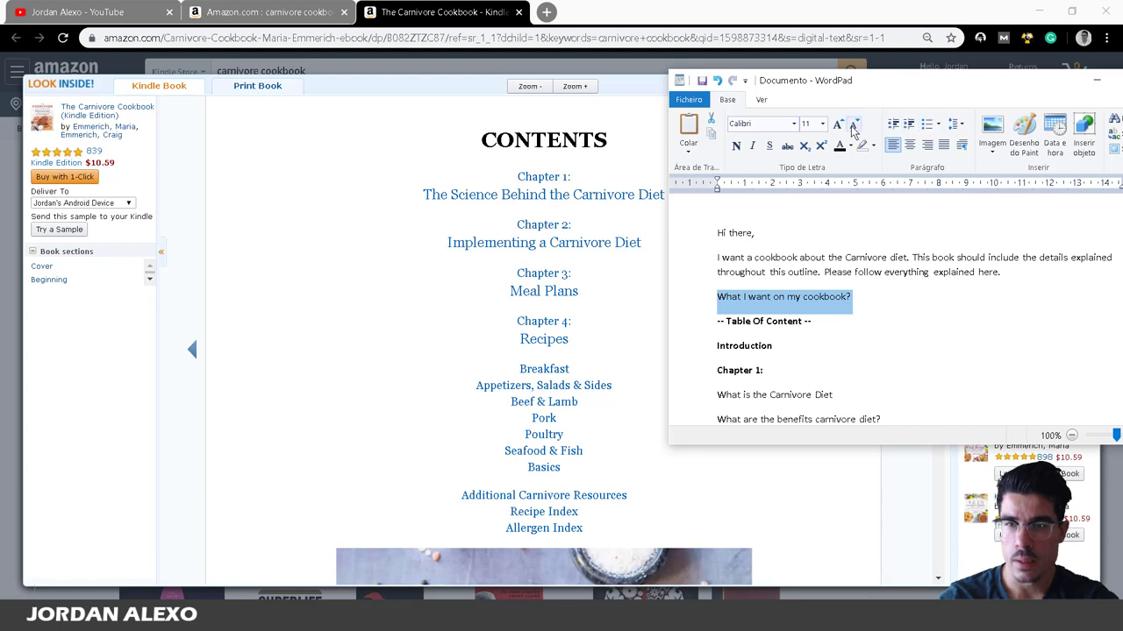
left_click(822, 123)
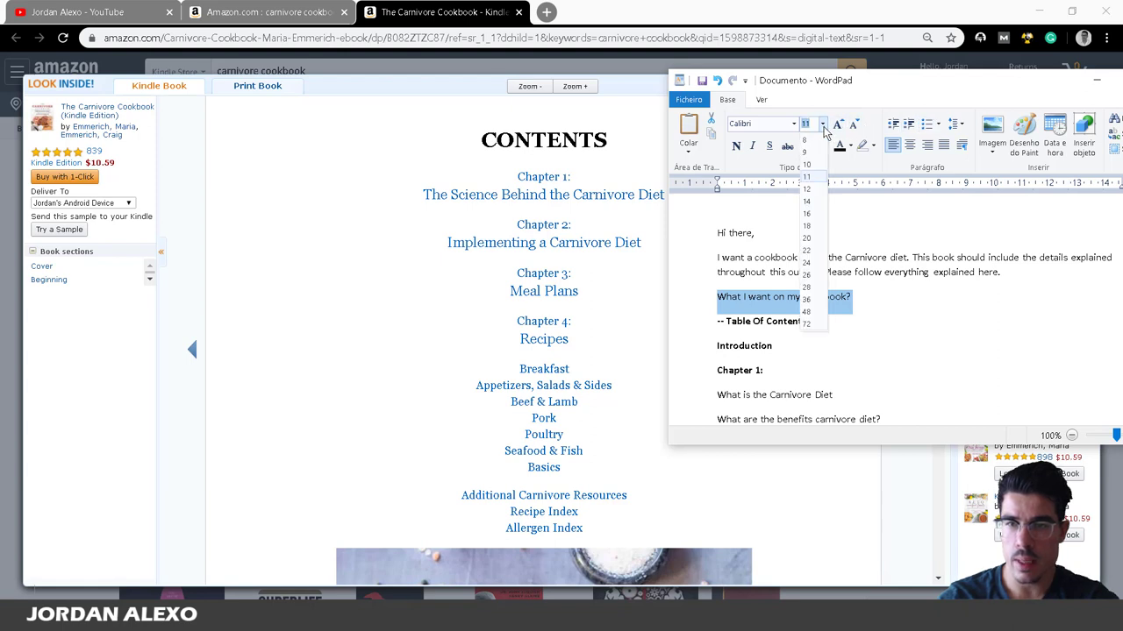
left_click(806, 189)
left_click(737, 146)
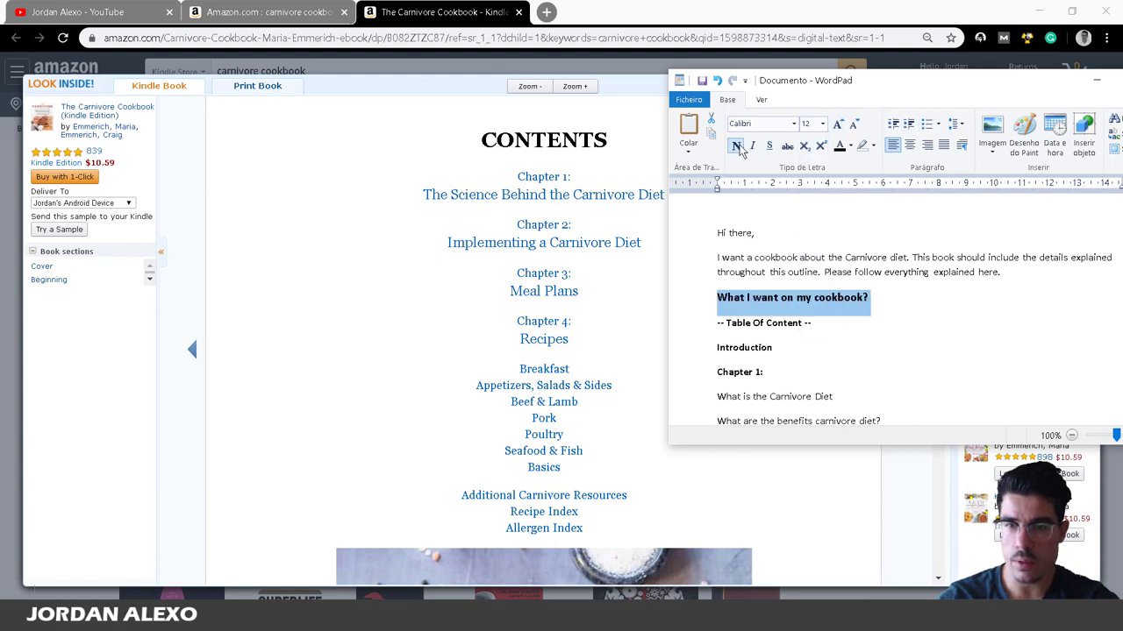
scroll(889, 288, "down", 5)
left_click(835, 318)
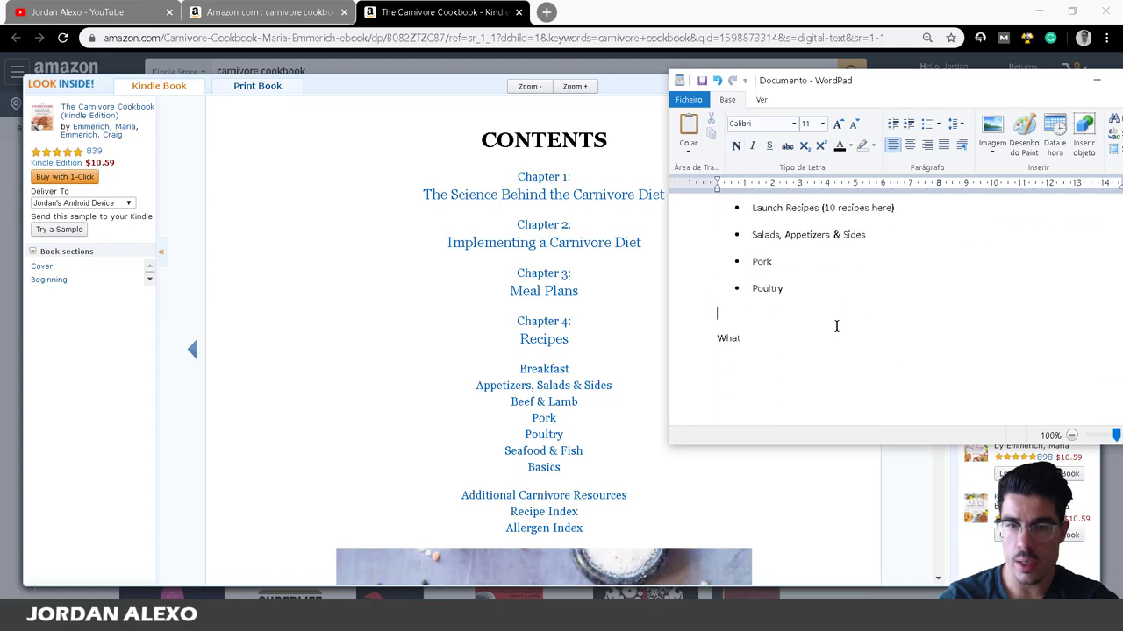
Edit the copied heading to read 'What I don't want on my cookbook?'.
left_click(835, 337)
key("BackSpace")
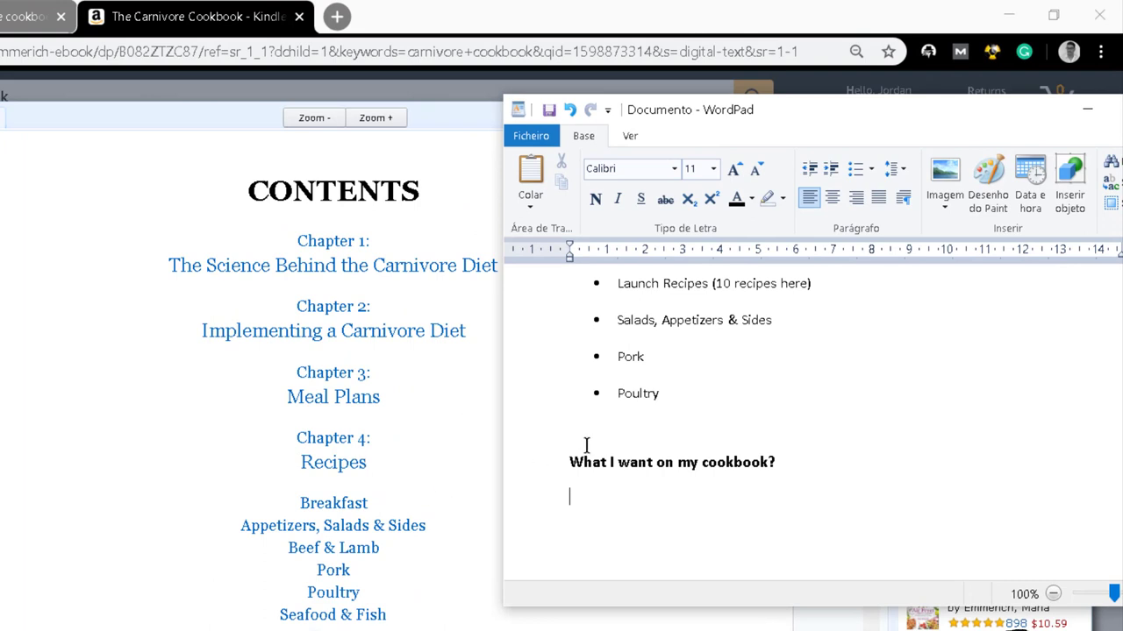
left_click(618, 458)
type("don't")
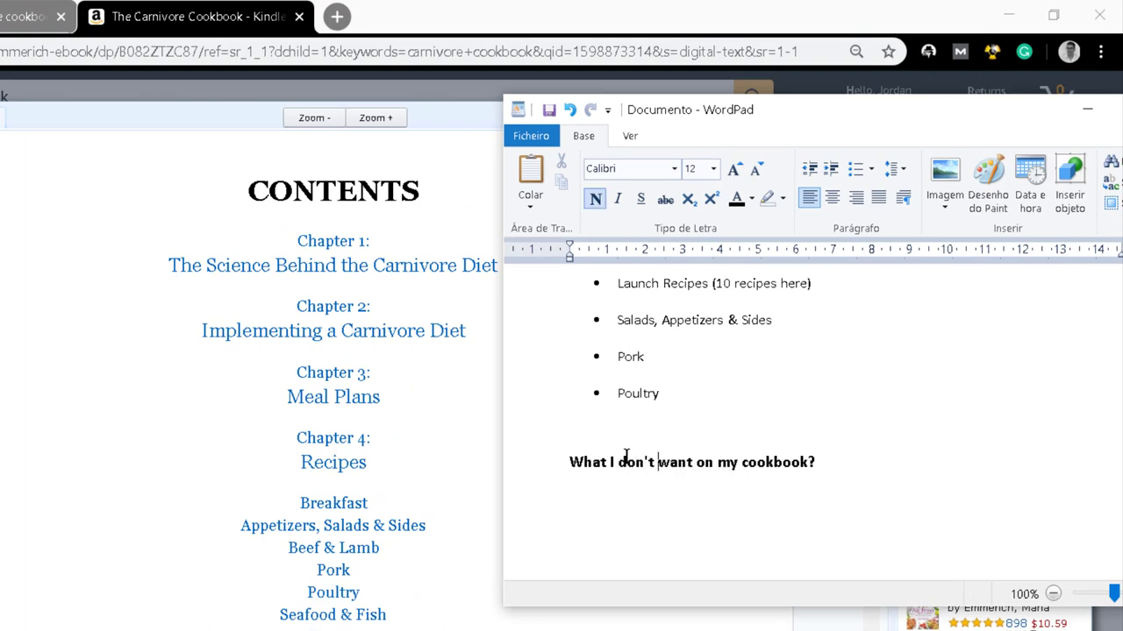
left_click(853, 454)
key("Return")
Add a non-bold 'Copyright page' bullet beneath the heading.
left_click(849, 174)
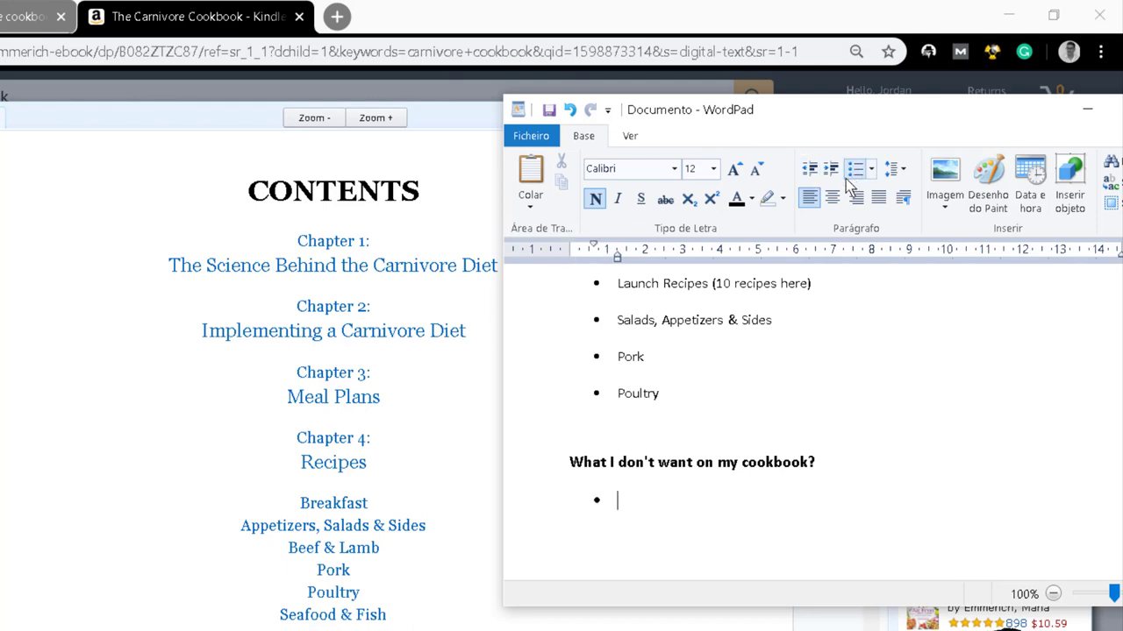
type("Cop")
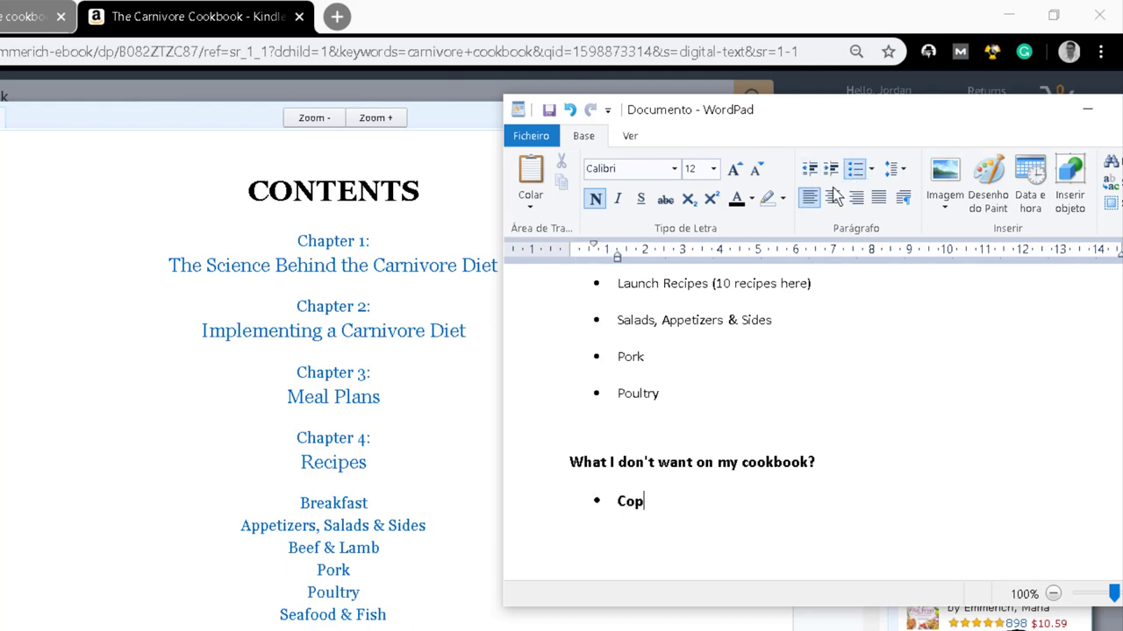
type("yright page")
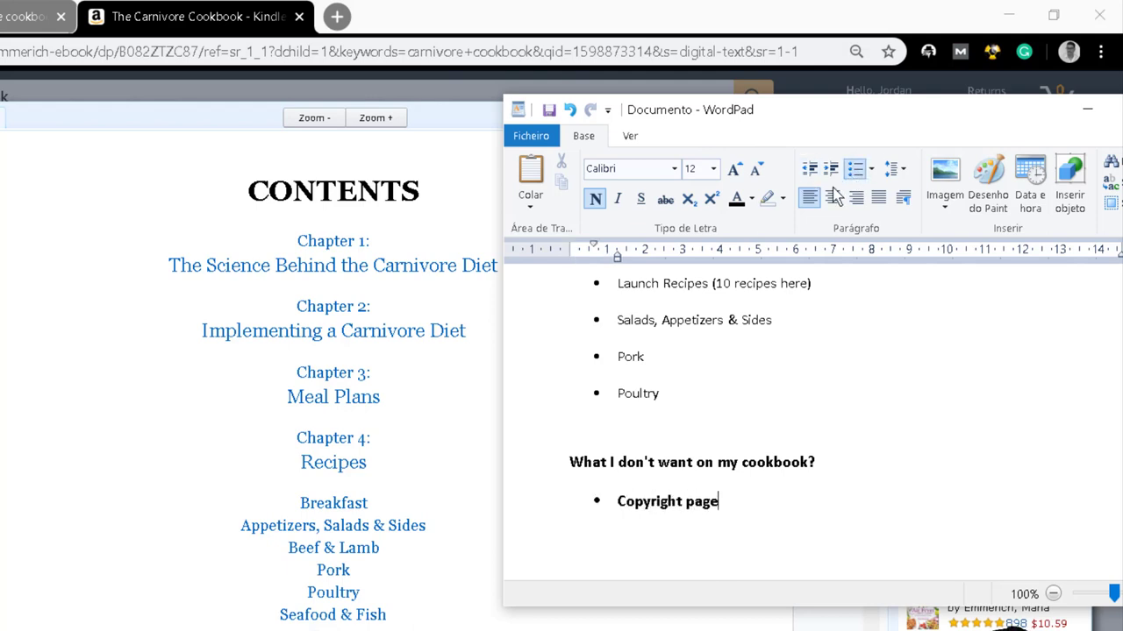
key("shift+Home")
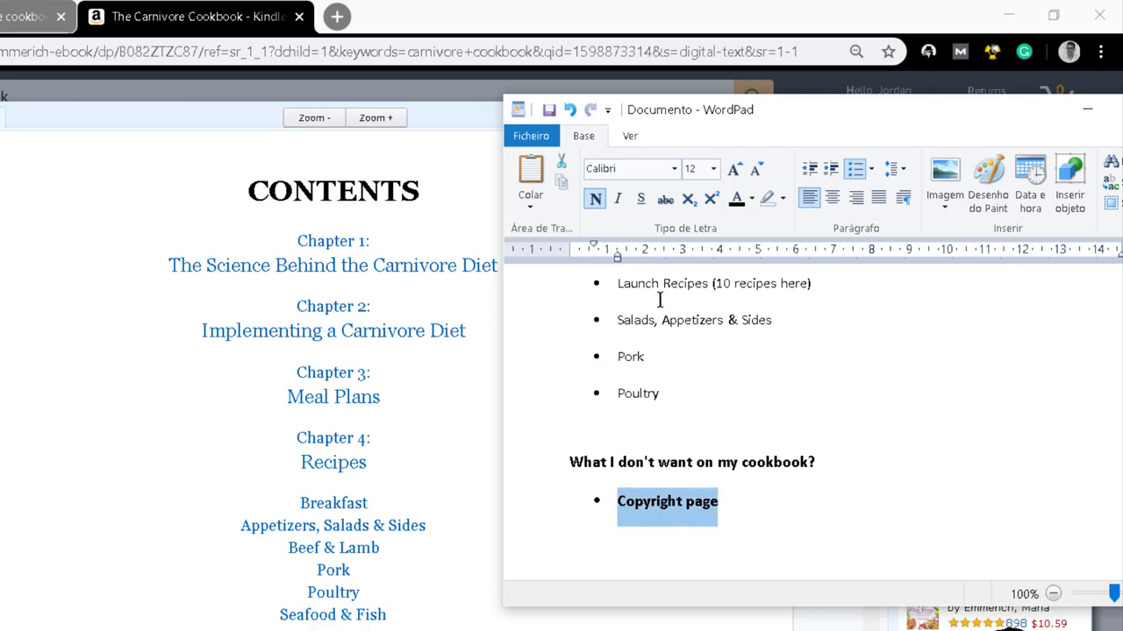
left_click(595, 200)
left_click(739, 490)
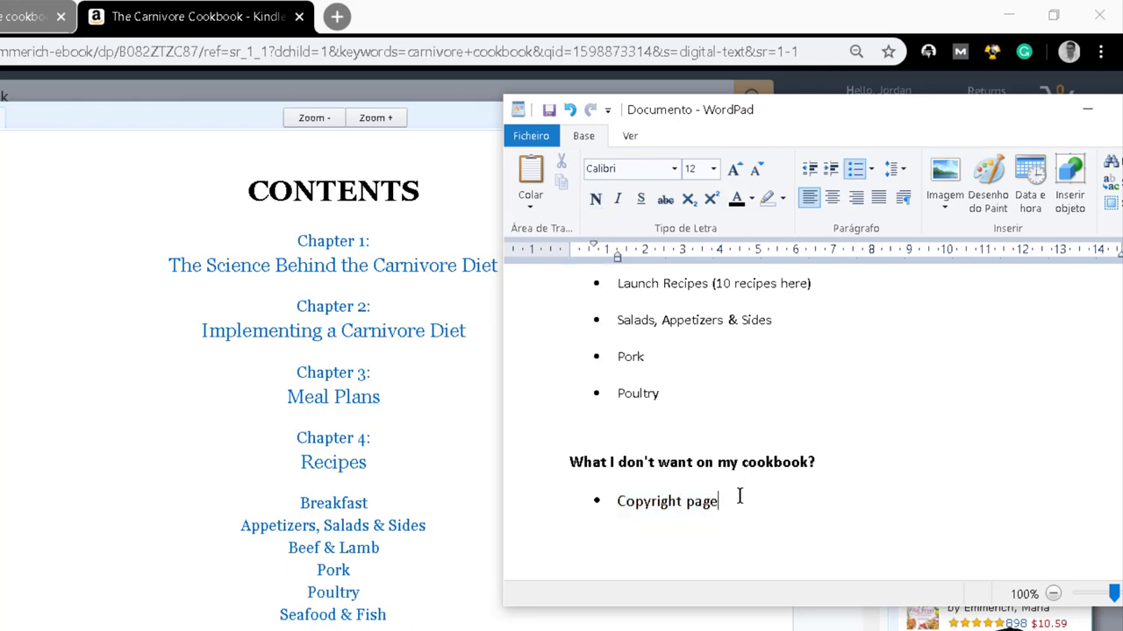
left_click_drag(739, 496, 567, 504)
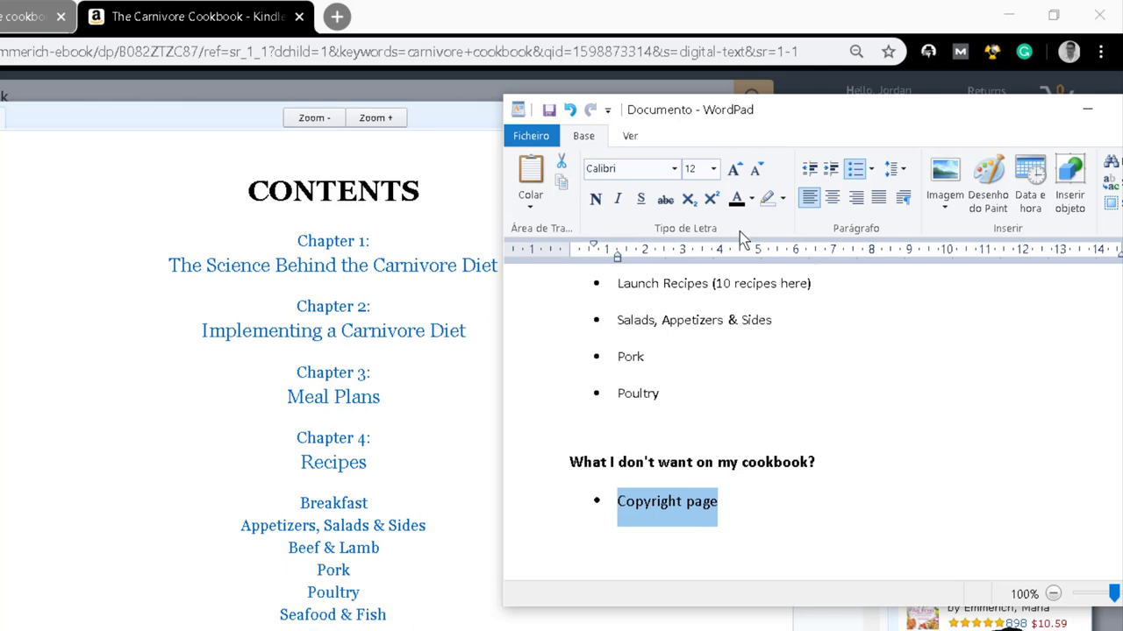
left_click(734, 491)
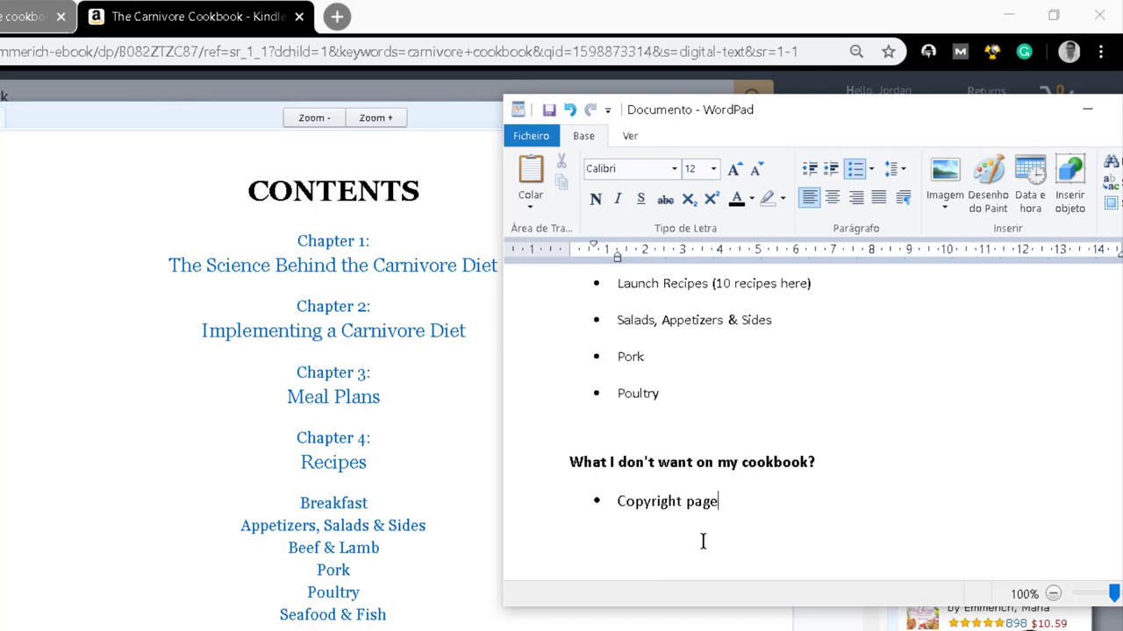
Reword the first exclusion bullet to 'a copyright page'.
left_click(617, 501)
type("a")
key("Delete")
type("c")
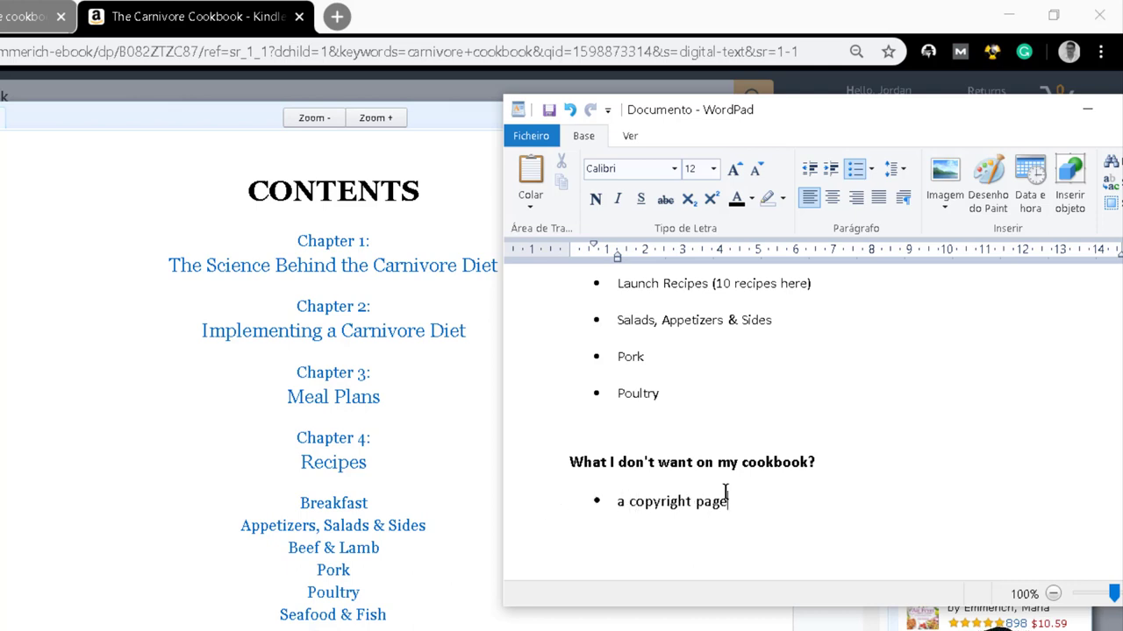
left_click(785, 504)
Add the bullet 'Don't start my cookbook with thanks for download, or another template phrases.'.
key("Return")
type("Don't start my cookboo")
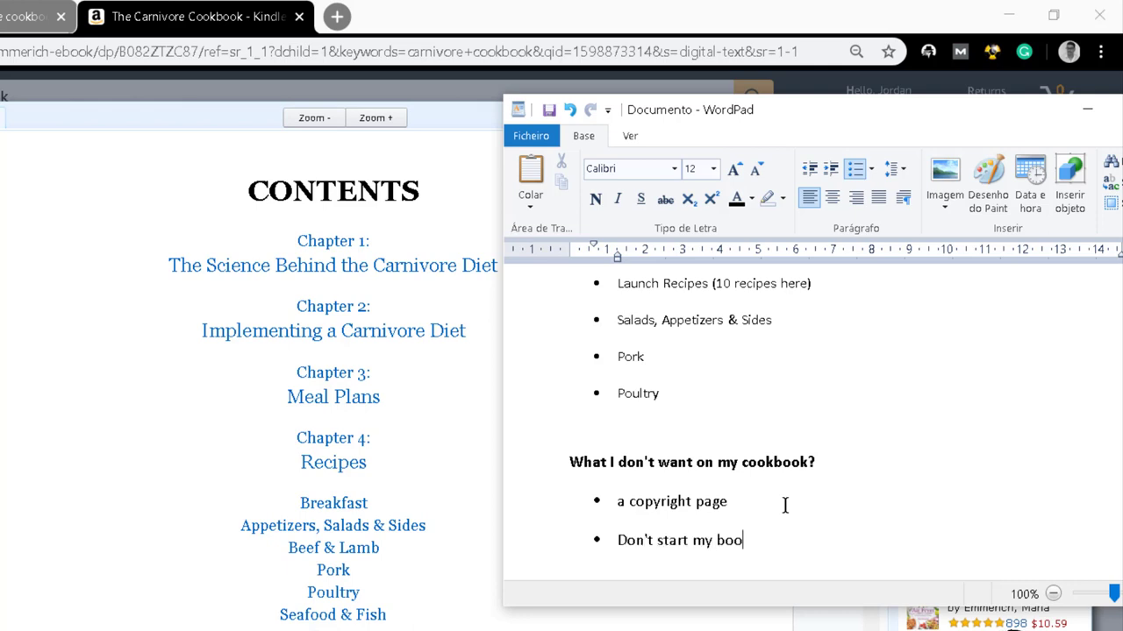
key("BackSpace")
key("BackSpace")
key("BackSpace")
type("cookbook ")
type("with tabe")
key("BackSpace")
key("BackSpace")
key("BackSpace")
type("ha")
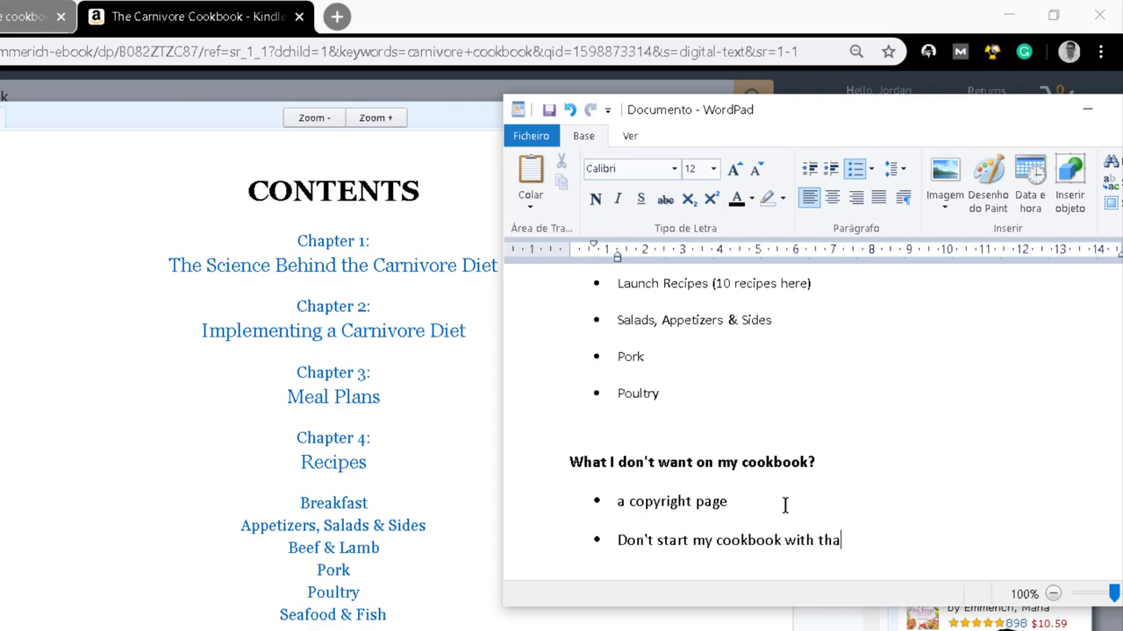
type("nks for download, or an")
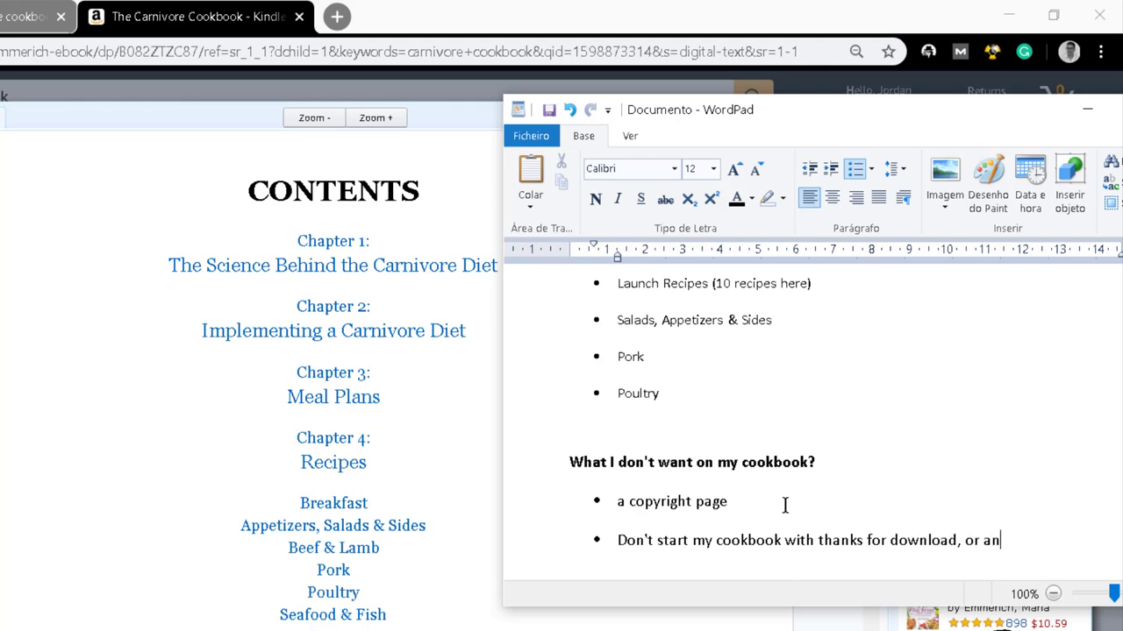
key("BackSpace")
key("BackSpace")
type("another ttemplate phrases.")
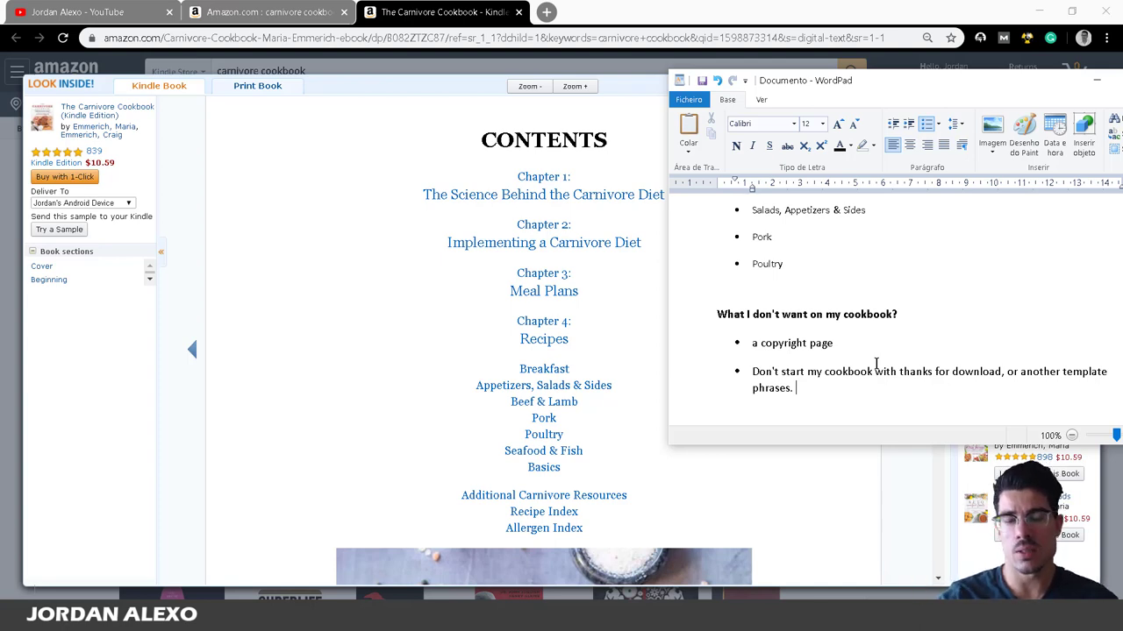
key("Return")
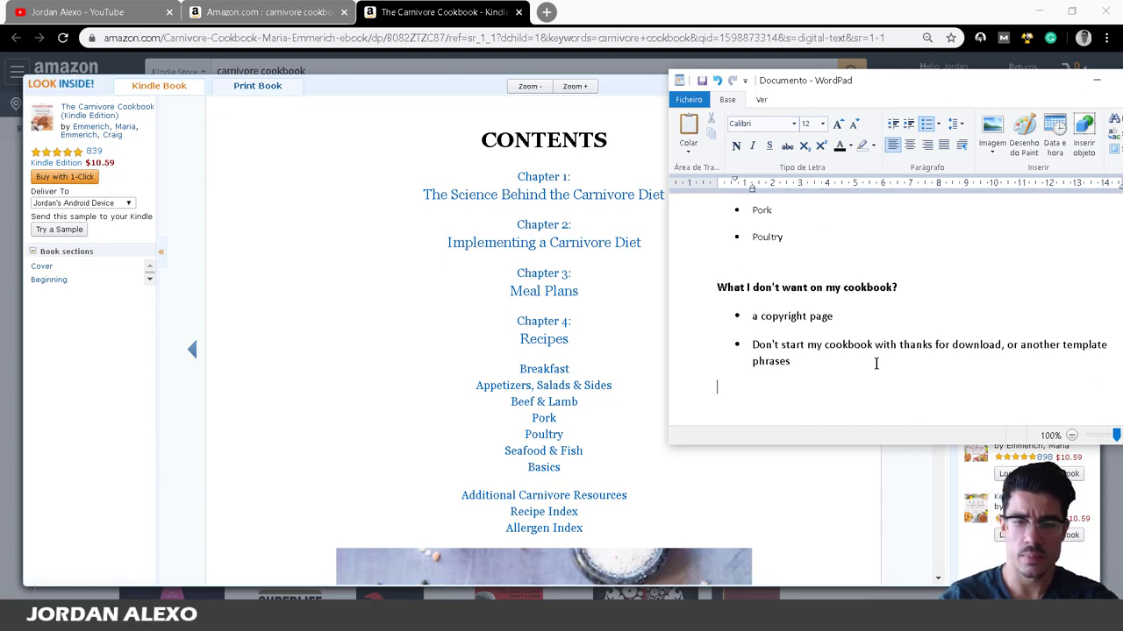
scroll(842, 350, "up", 6)
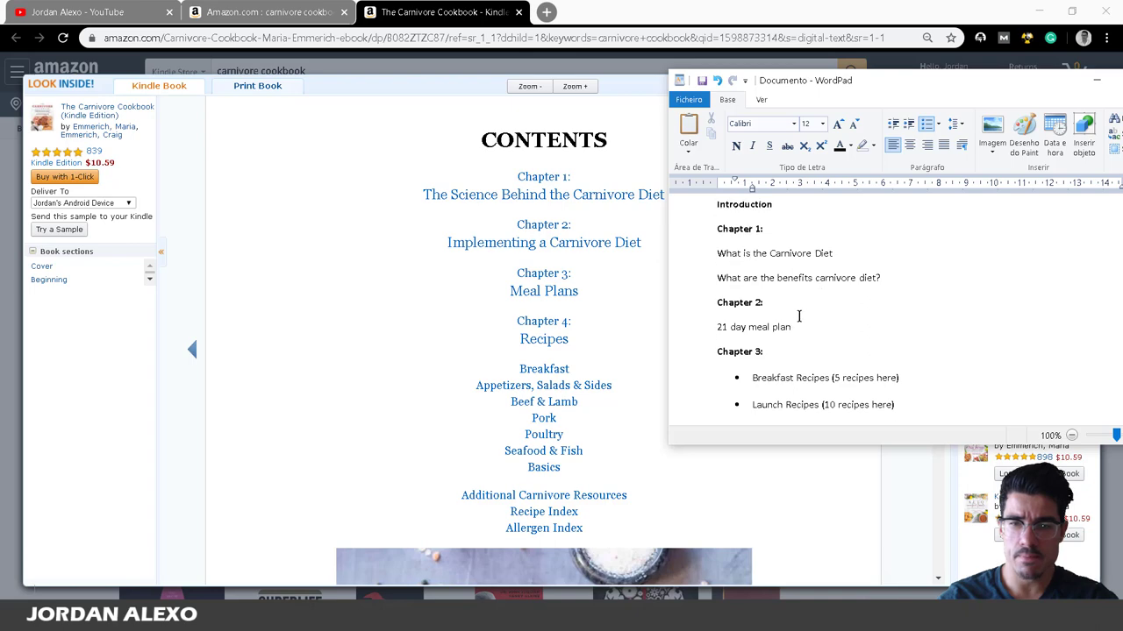
scroll(798, 316, "down", 2)
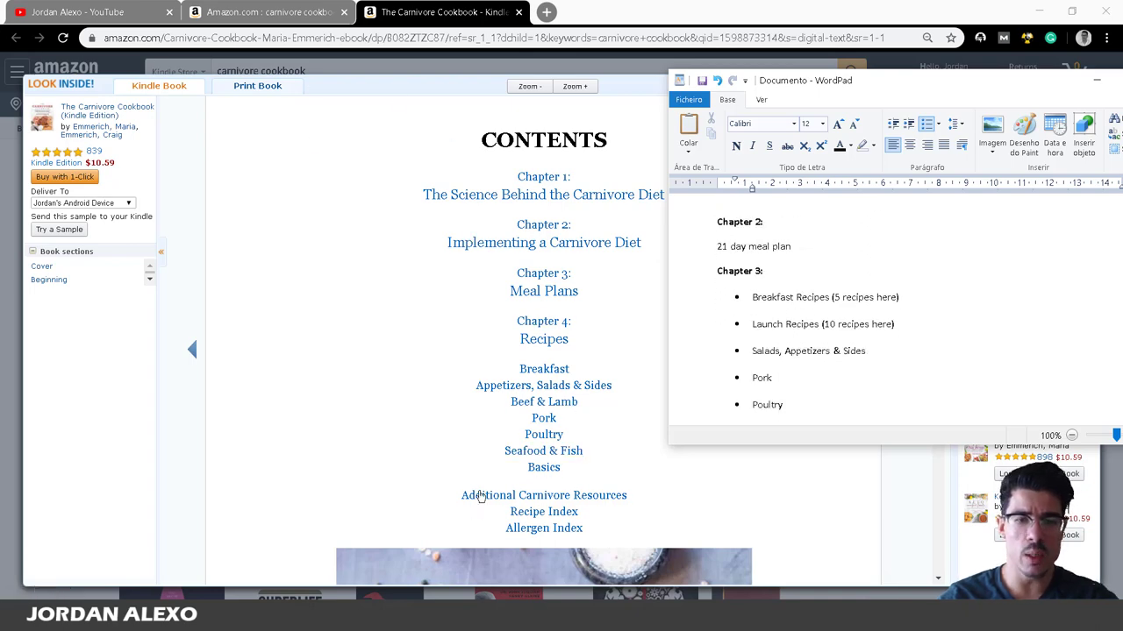
scroll(481, 496, "down", 8)
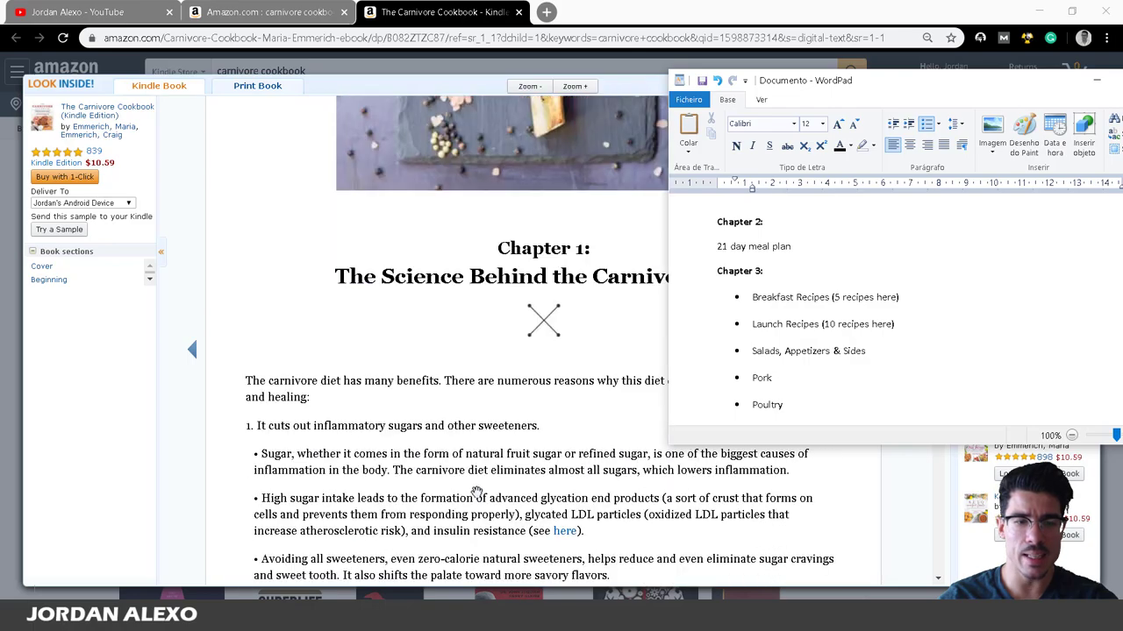
scroll(476, 493, "down", 2)
scroll(481, 465, "up", 10)
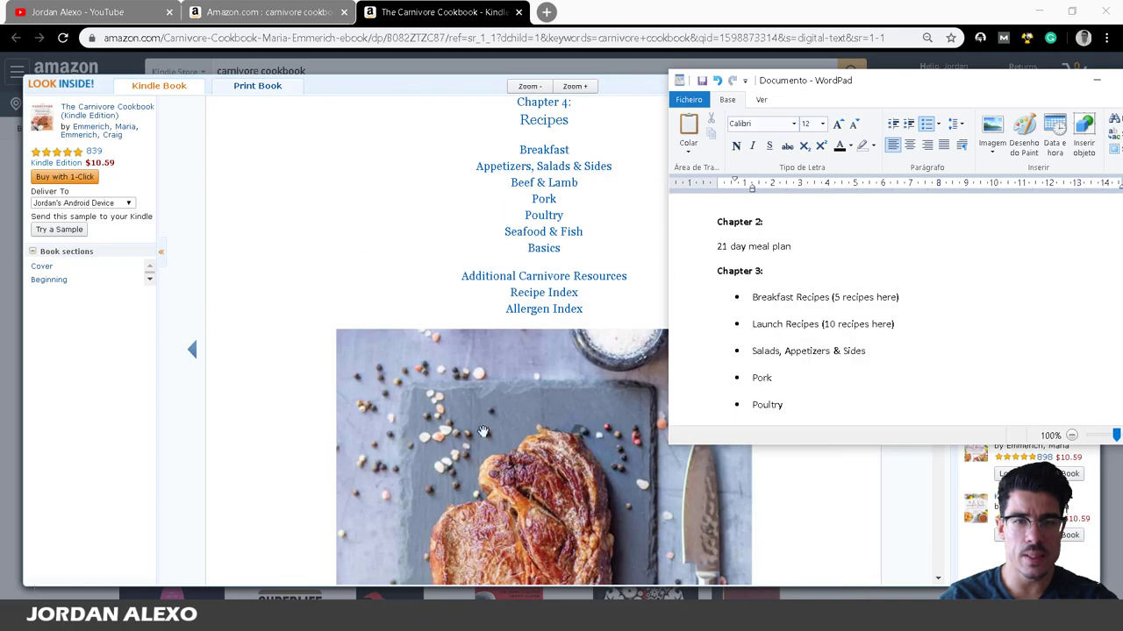
scroll(482, 431, "up", 3)
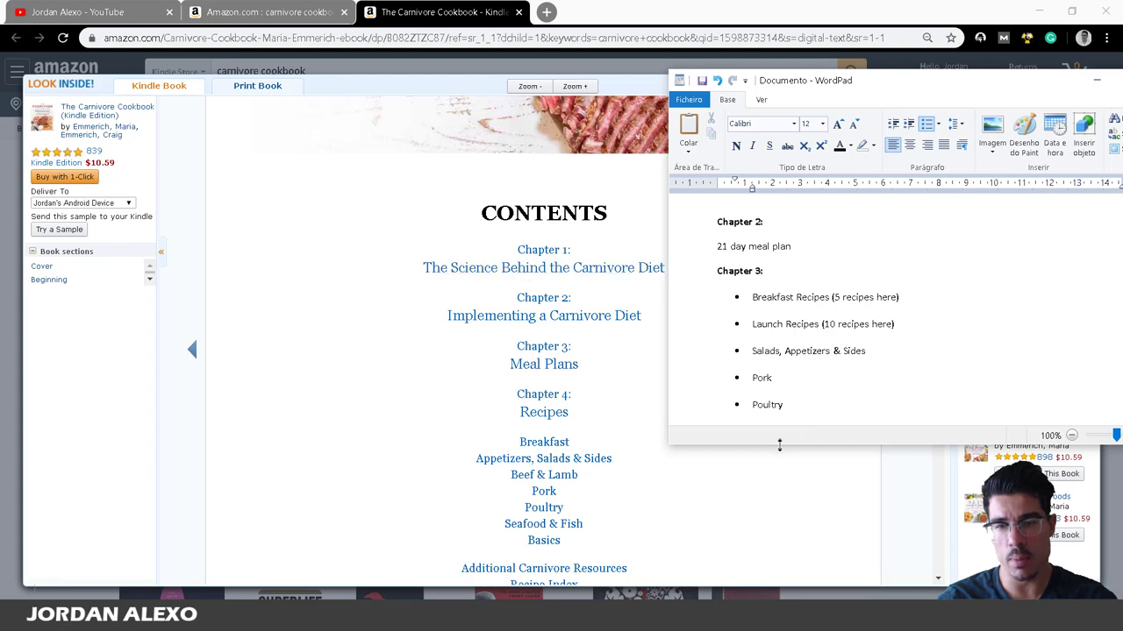
Copy The Carnivore Cookbook's Amazon product page address from the browser.
left_click_drag(779, 444, 779, 557)
scroll(873, 460, "up", 5)
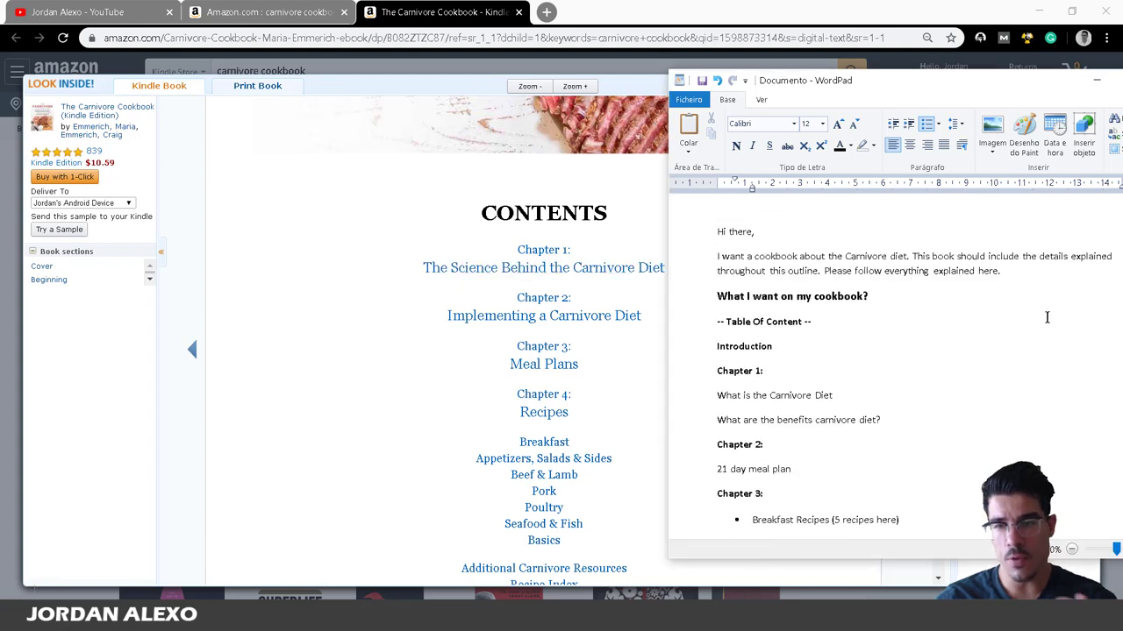
left_click(1044, 271)
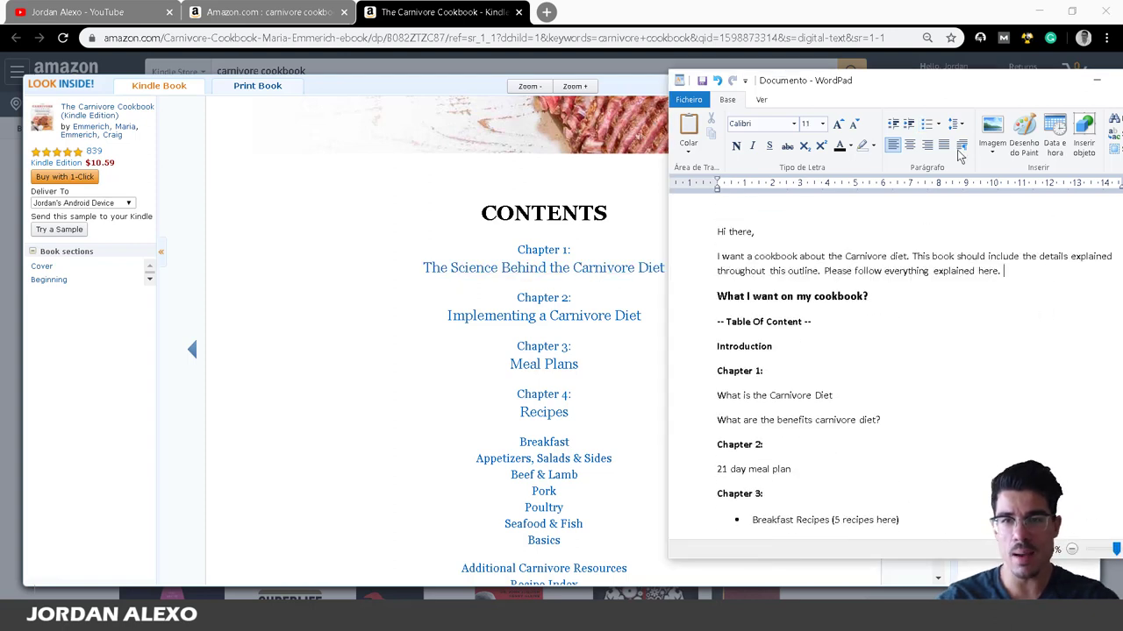
left_click(787, 4)
left_click(323, 75)
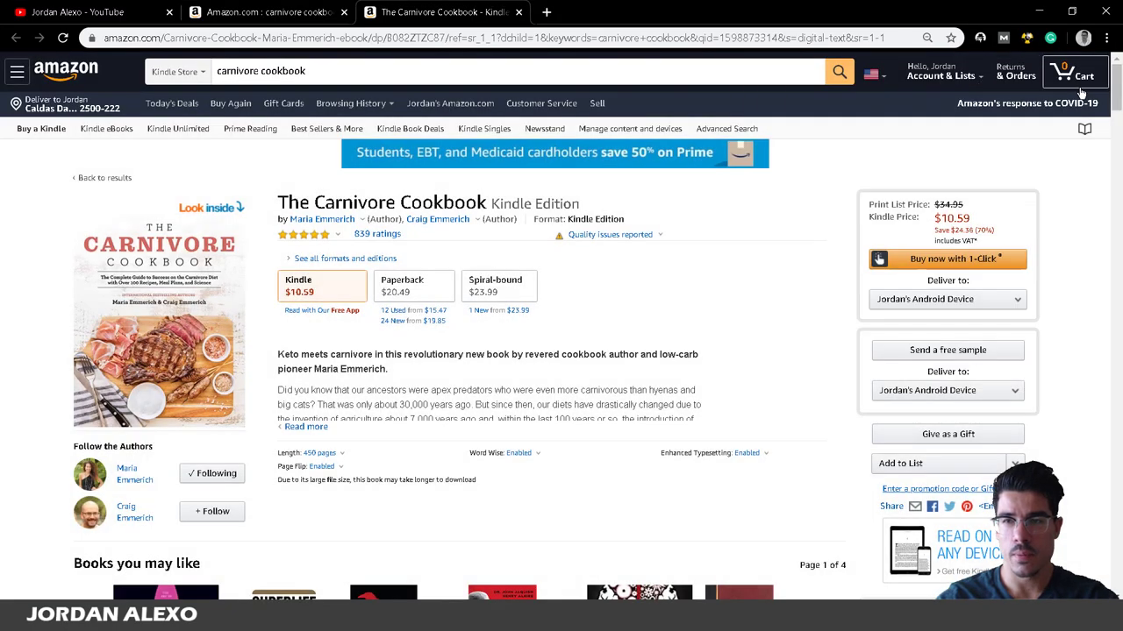
left_click_drag(444, 38, 58, 61)
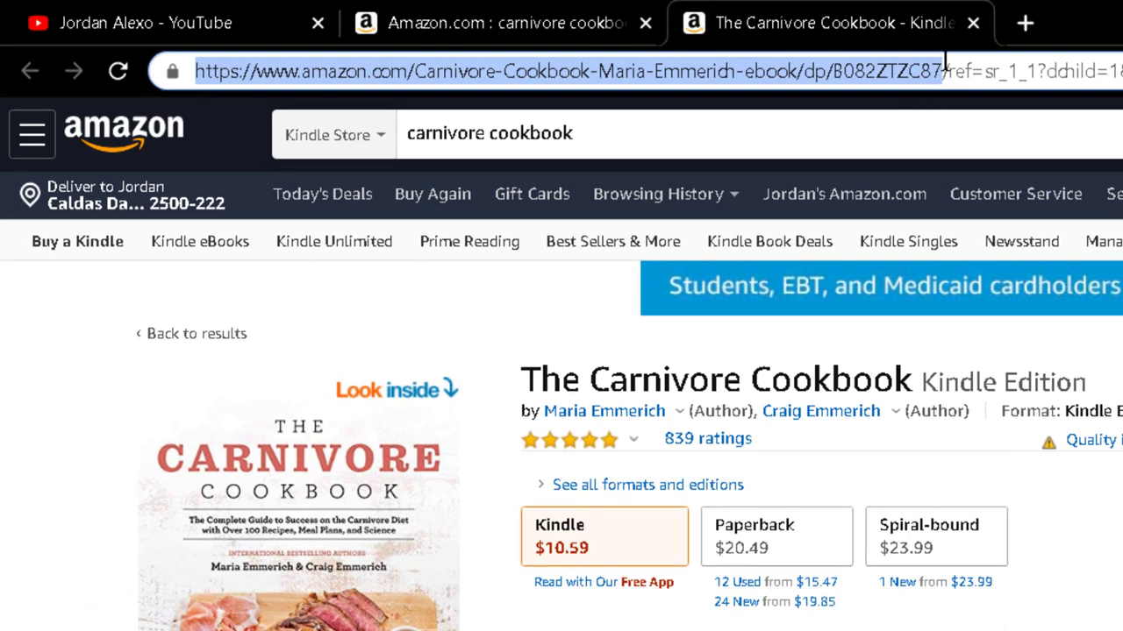
left_click_drag(507, 38, 555, 36)
left_click_drag(1031, 64, 180, 71)
left_click_drag(941, 70, 188, 71)
key("ctrl+c")
key("alt+Tab")
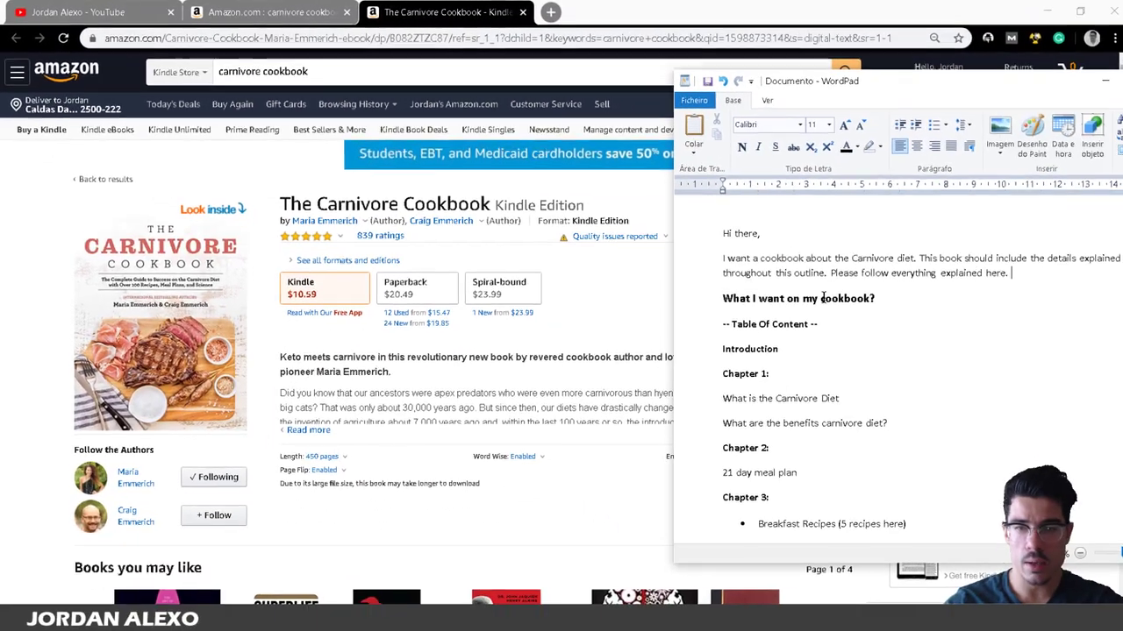
Add the line 'Here are a few cookbook ideas on Amazon:' after the intro paragraph.
left_click(1042, 277)
key("Return")
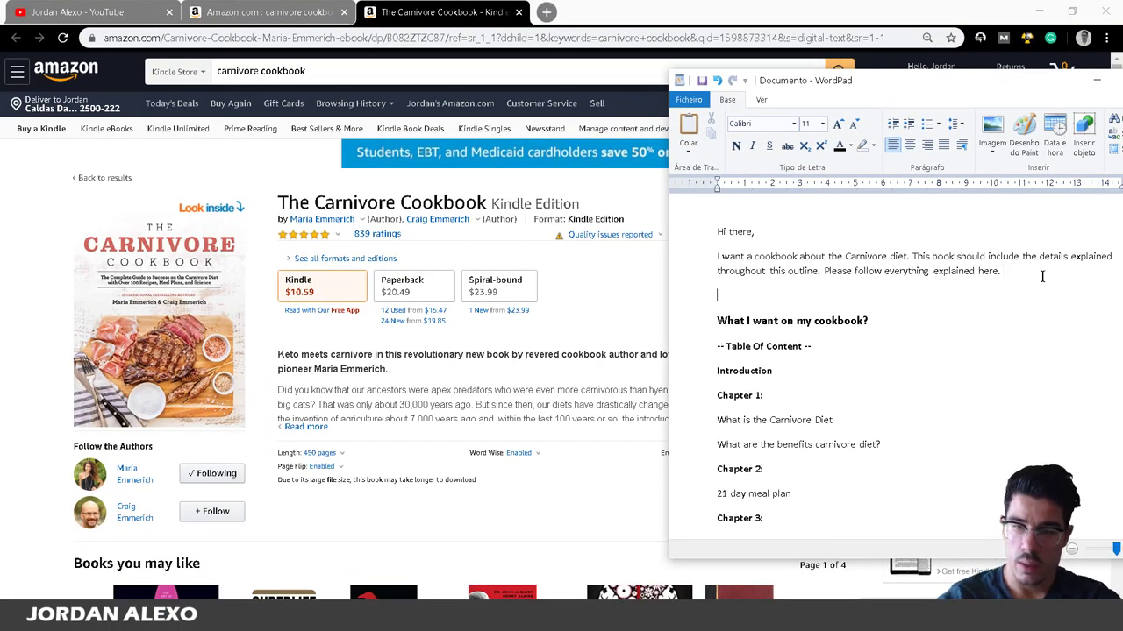
type("I had")
key("BackSpace")
key("BackSpace")
key("BackSpace")
key("BackSpace")
key("BackSpace")
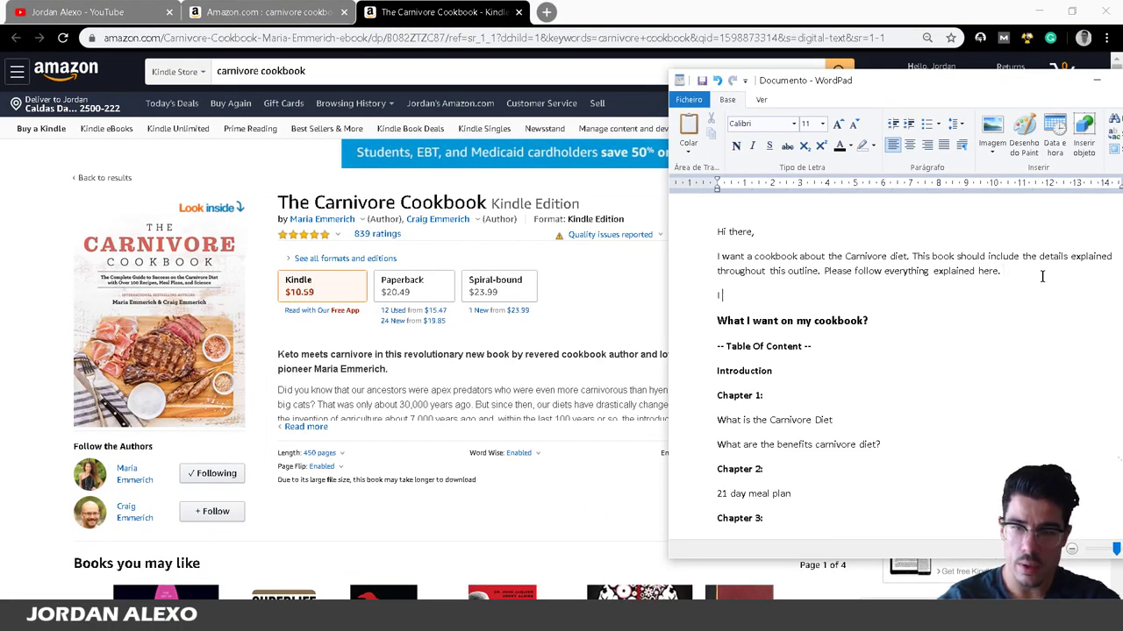
type("Here are")
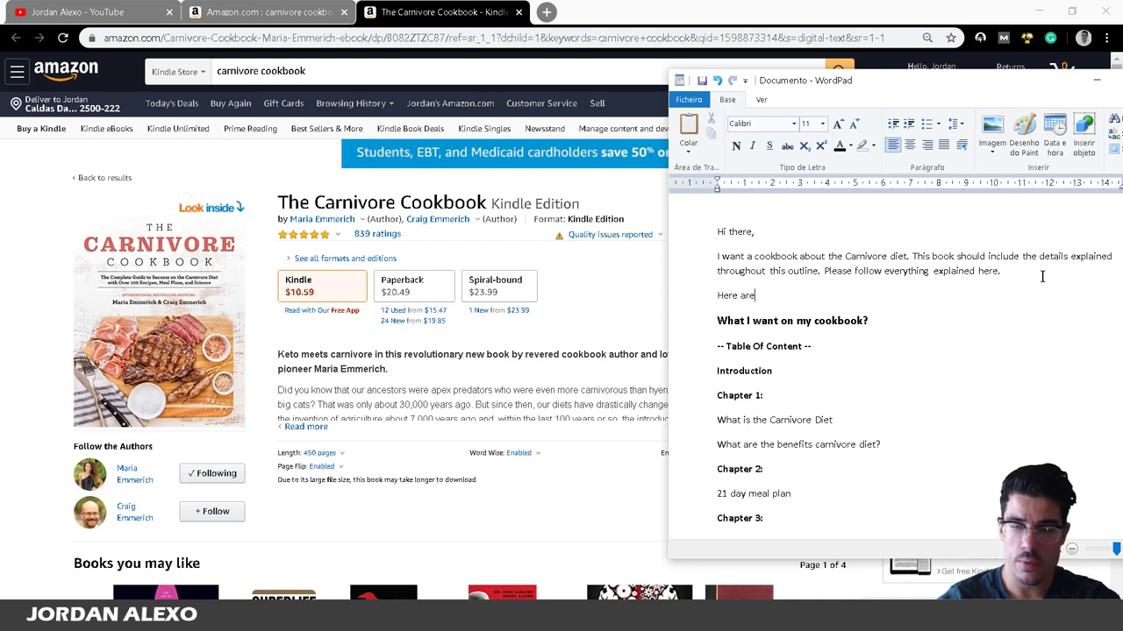
type(" a few cookb")
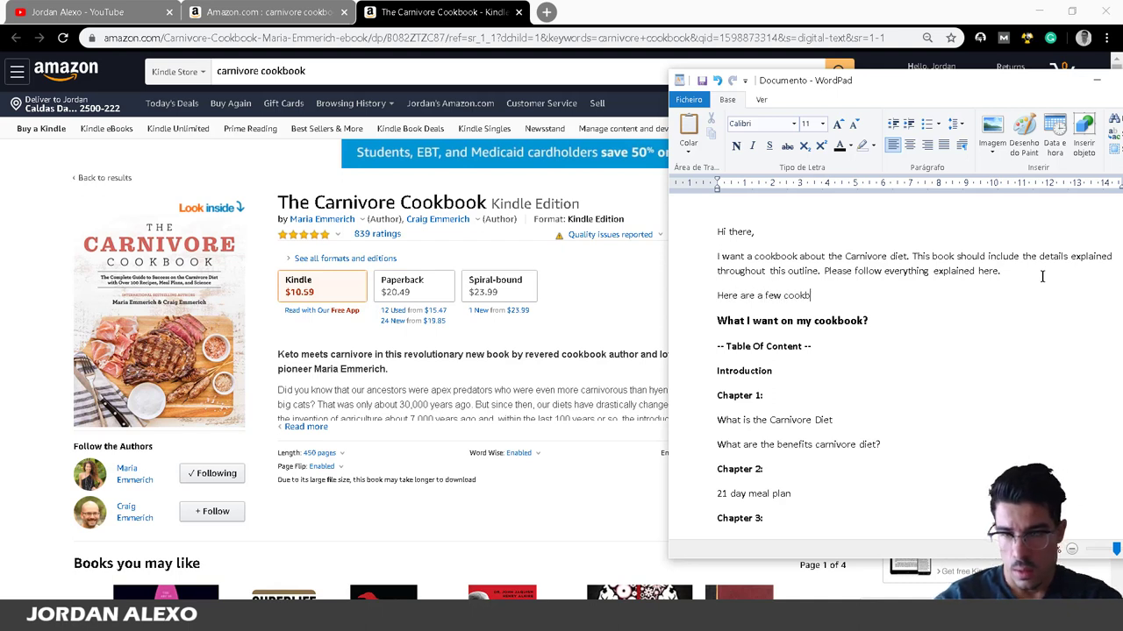
type("ookk  ideas ")
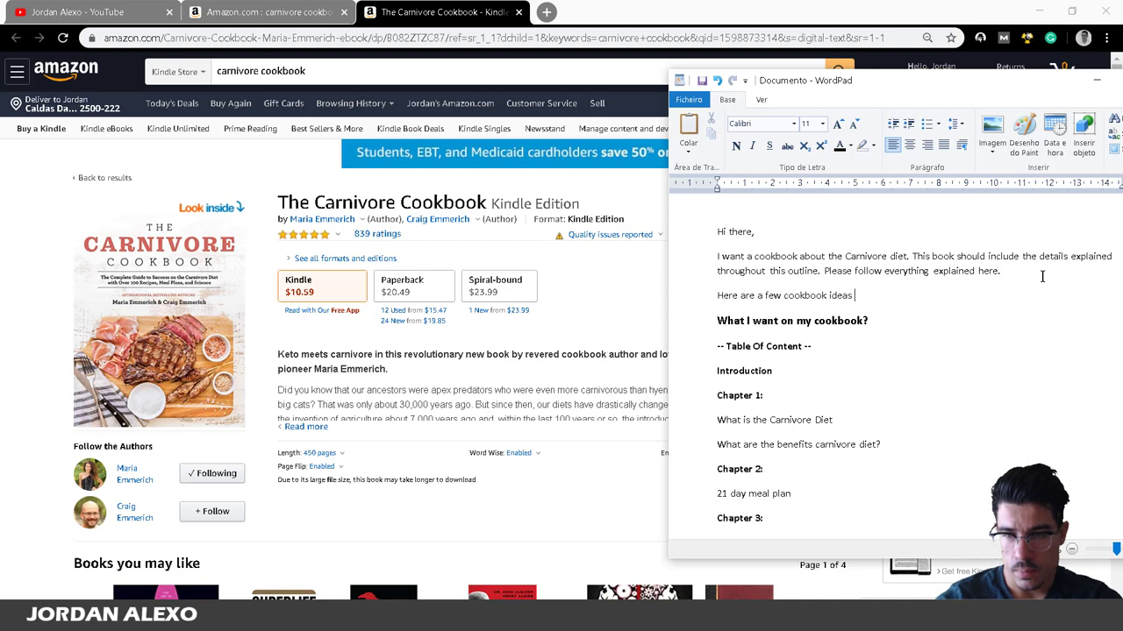
type("on Amazon")
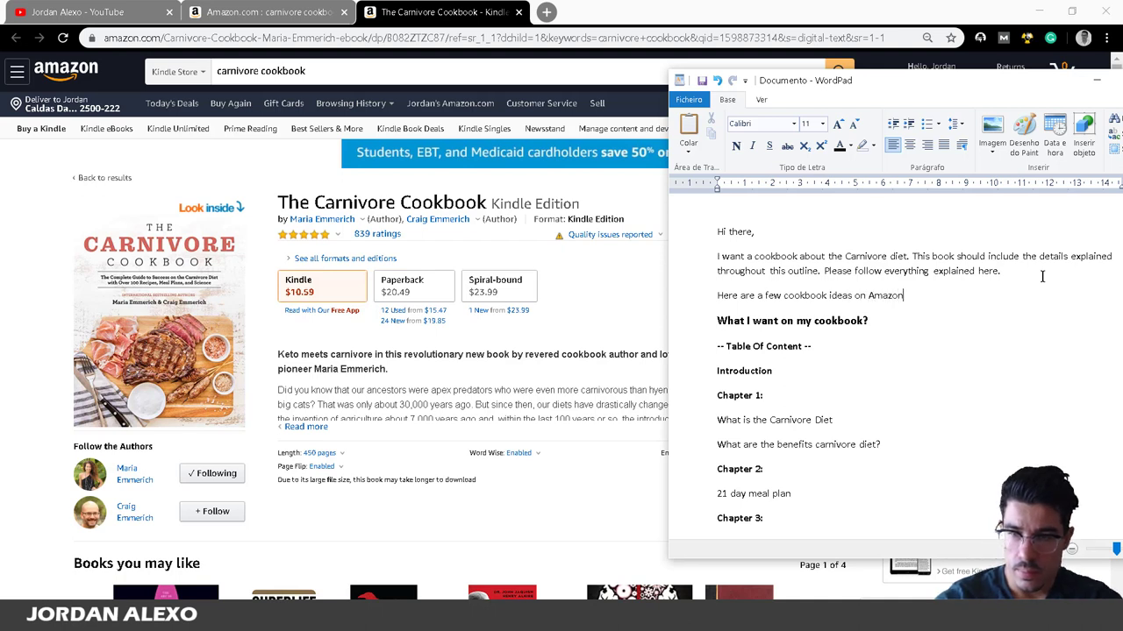
type(":")
key("Return")
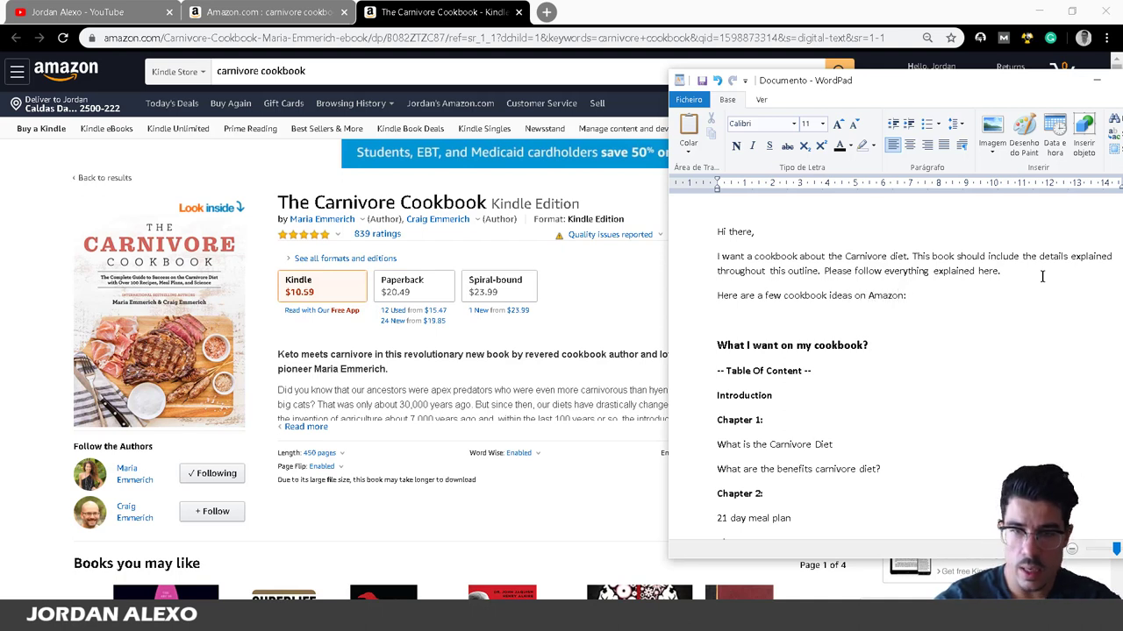
Paste the Amazon cookbook link as item 1 and start item '2.'.
type("1")
key("BackSpace")
key("BackSpace")
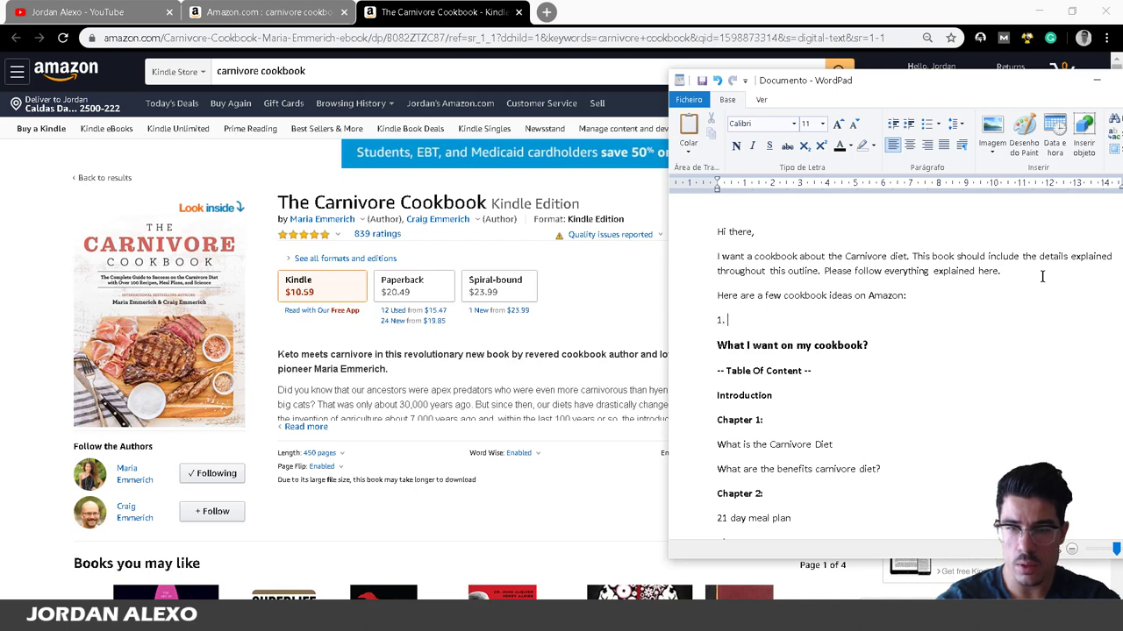
key("ctrl+v")
key("Return")
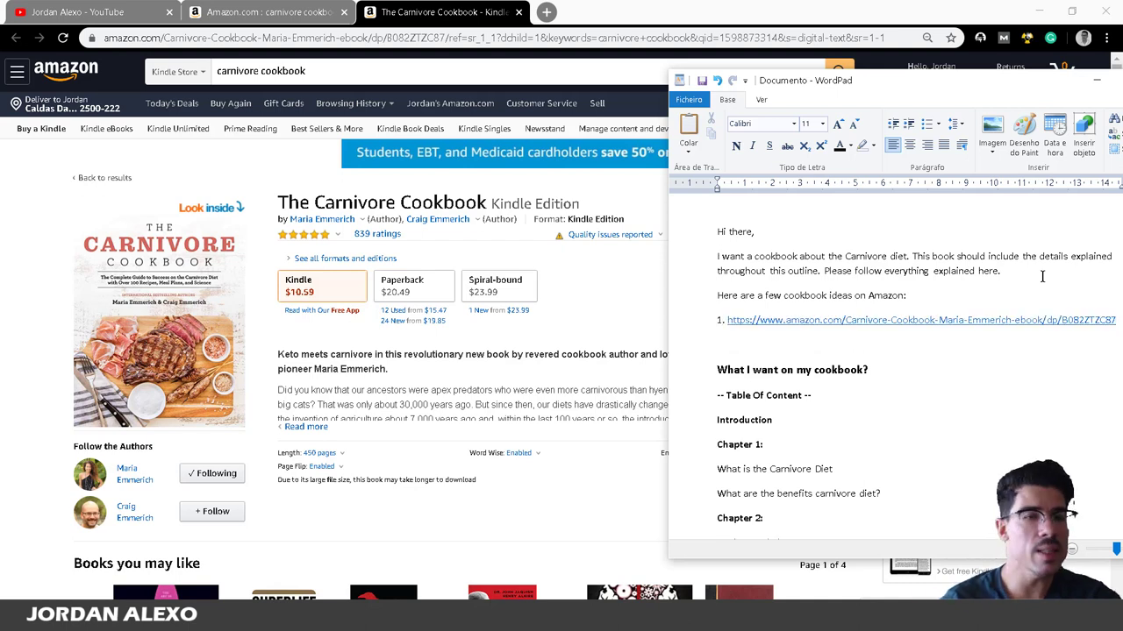
type("2.")
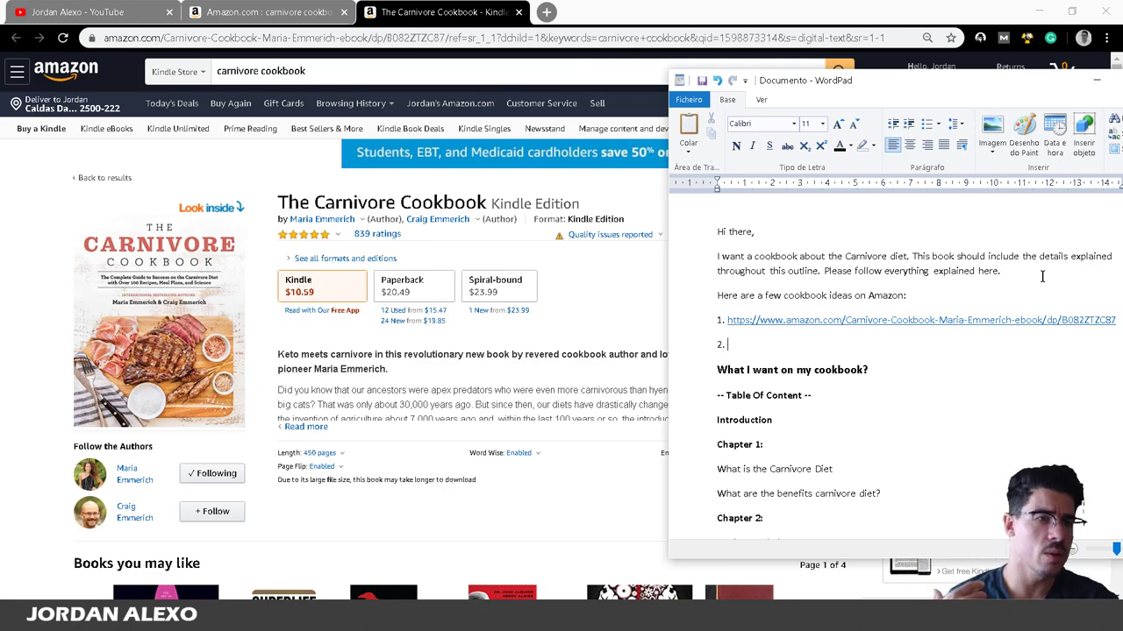
left_click(44, 9)
left_click(381, 73)
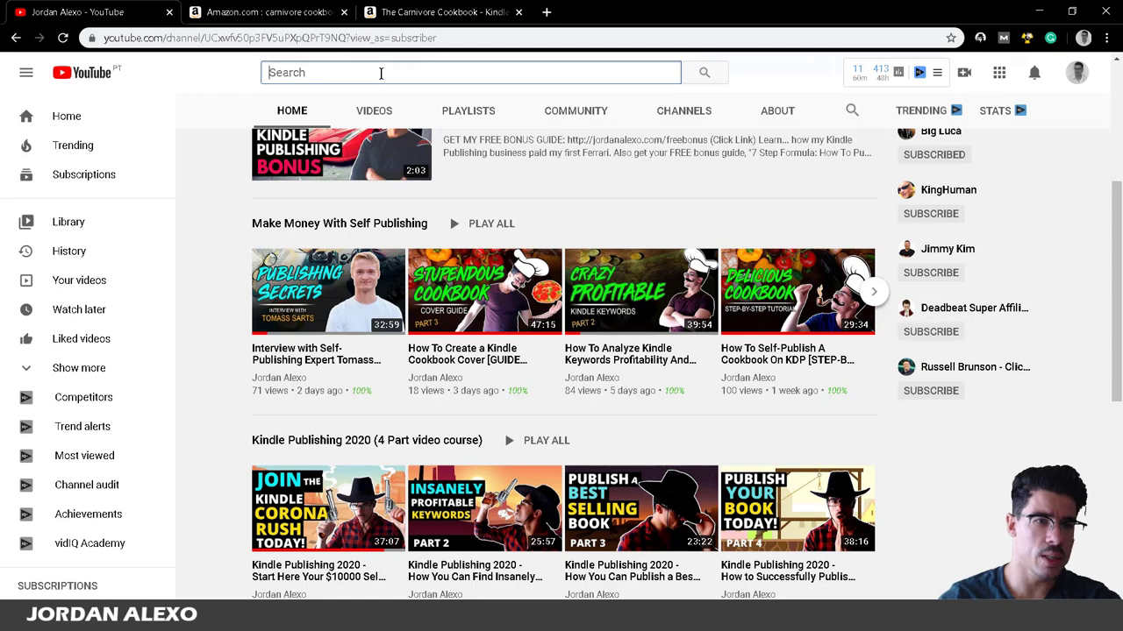
Search YouTube for 'carnivore diet' and browse the results.
type("carnivore diet")
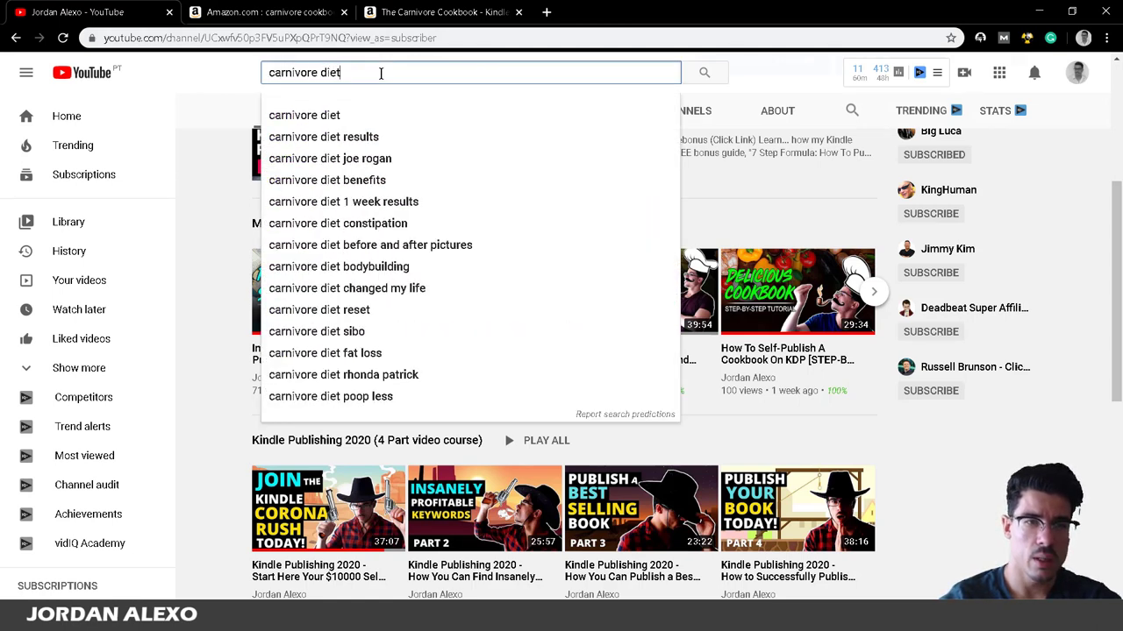
key("Return")
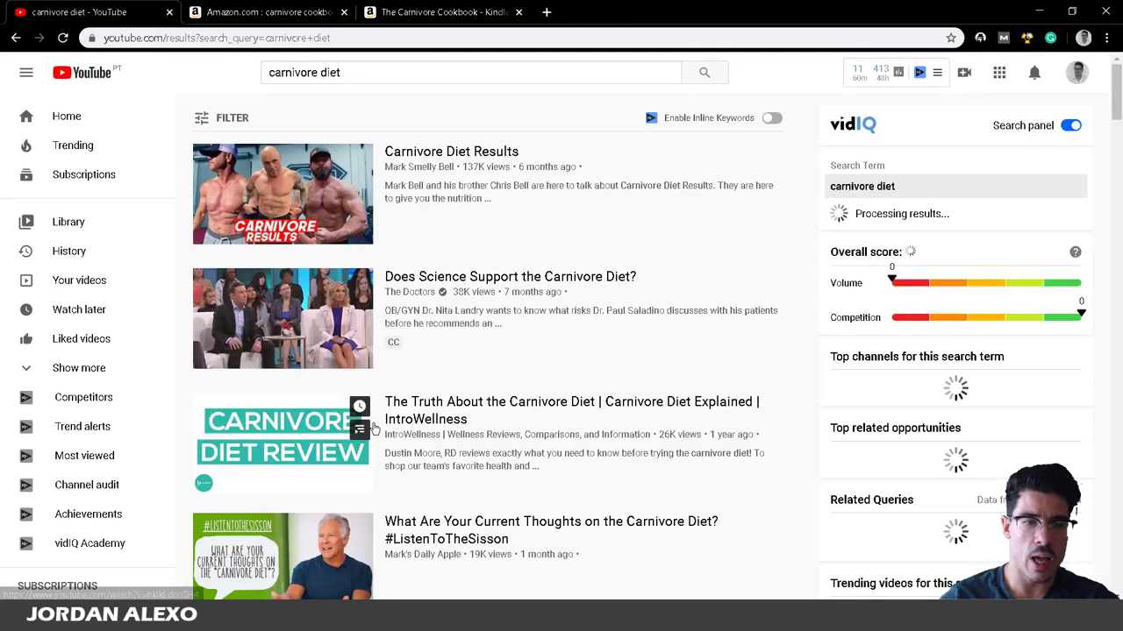
scroll(443, 412, "down", 3)
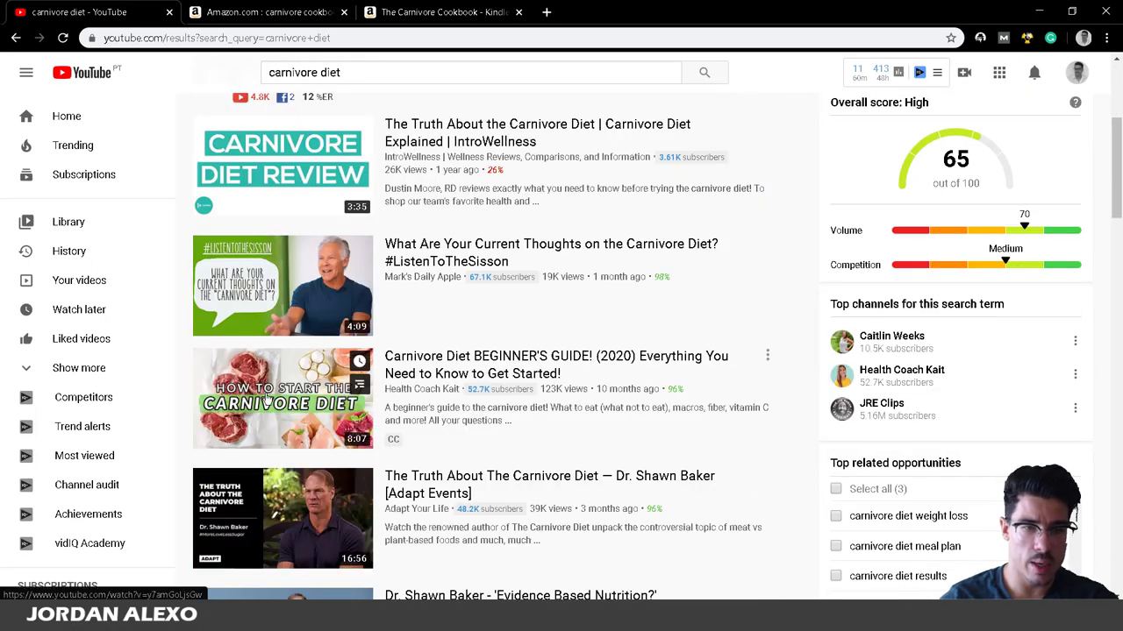
scroll(268, 487, "down", 2)
scroll(263, 389, "down", 2)
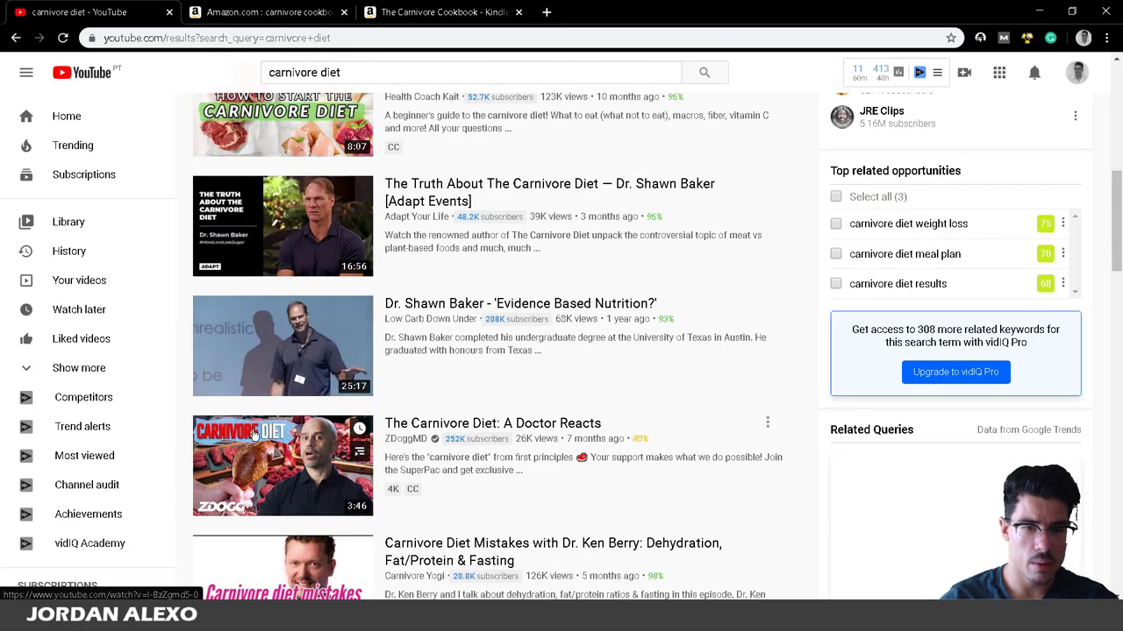
scroll(262, 408, "up", 2)
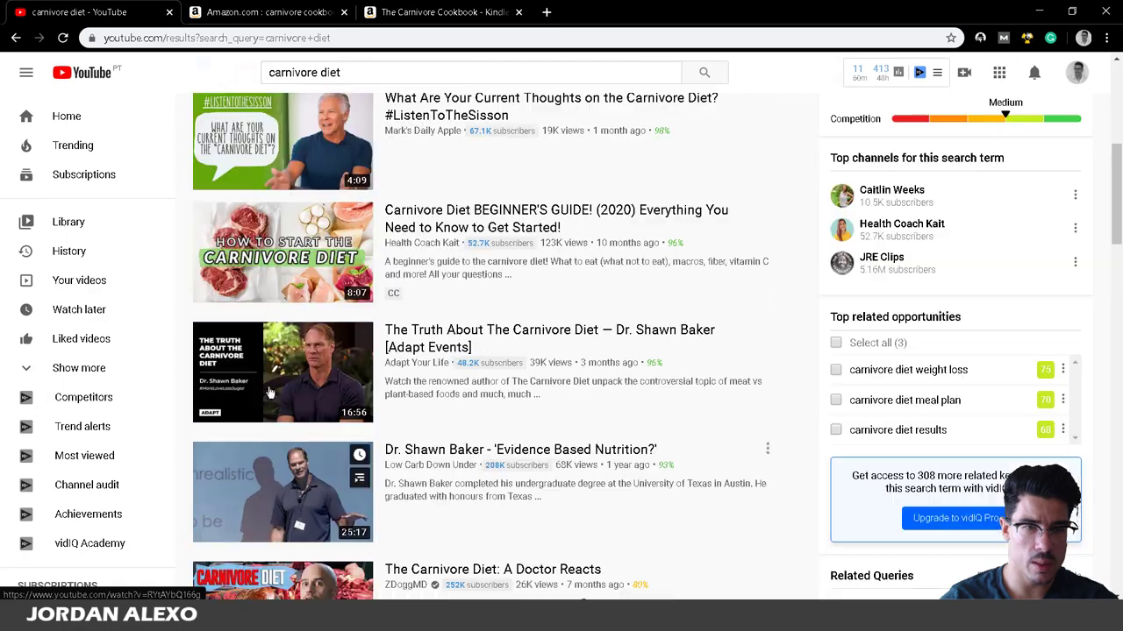
scroll(264, 404, "up", 6)
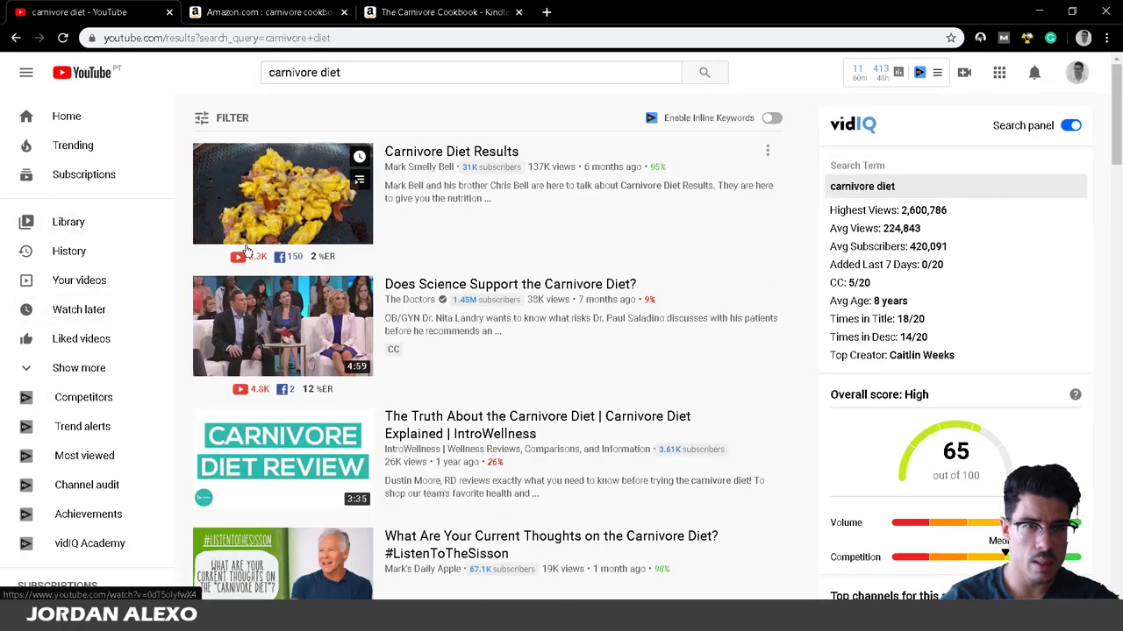
Open and pause the Carnivore Diet Results video, then copy its web address.
left_click(260, 217)
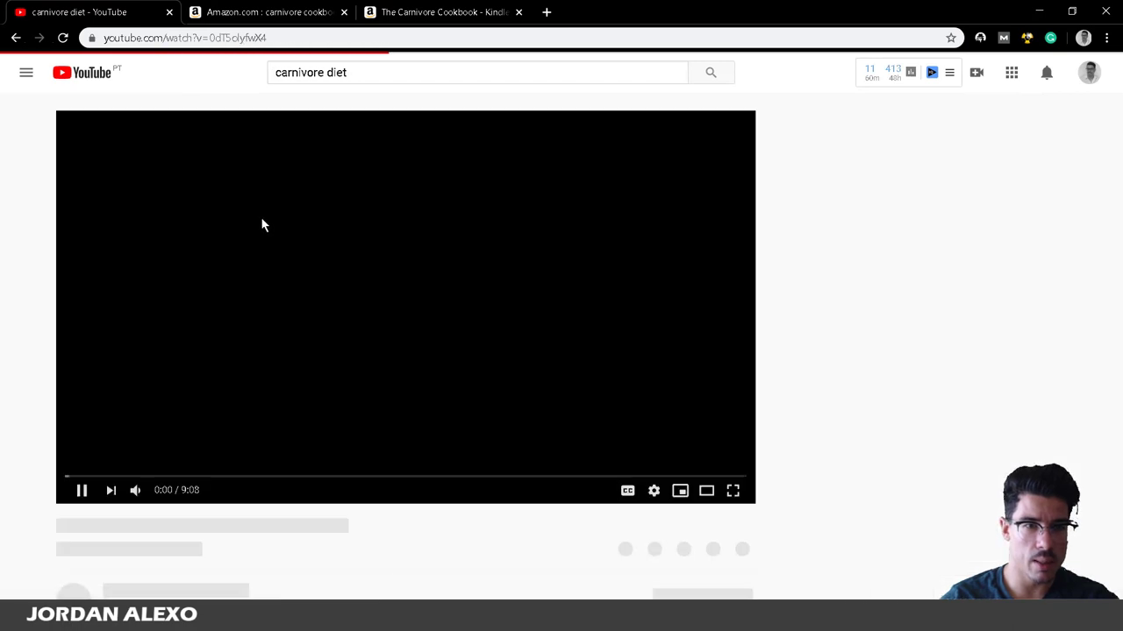
key("space")
left_click(391, 38)
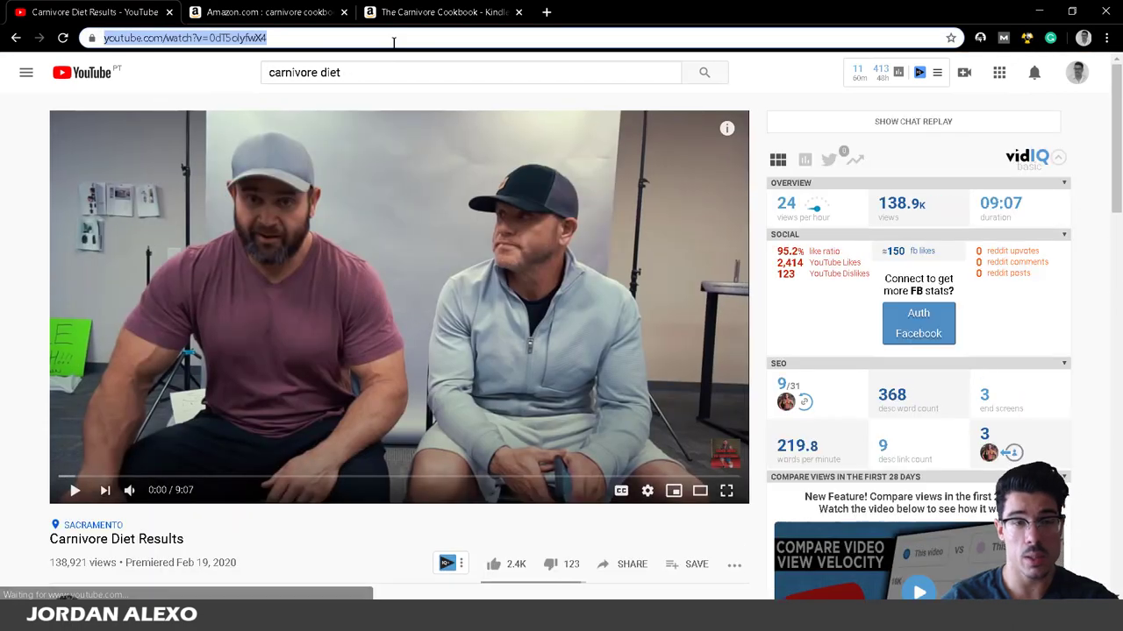
key("alt+Tab")
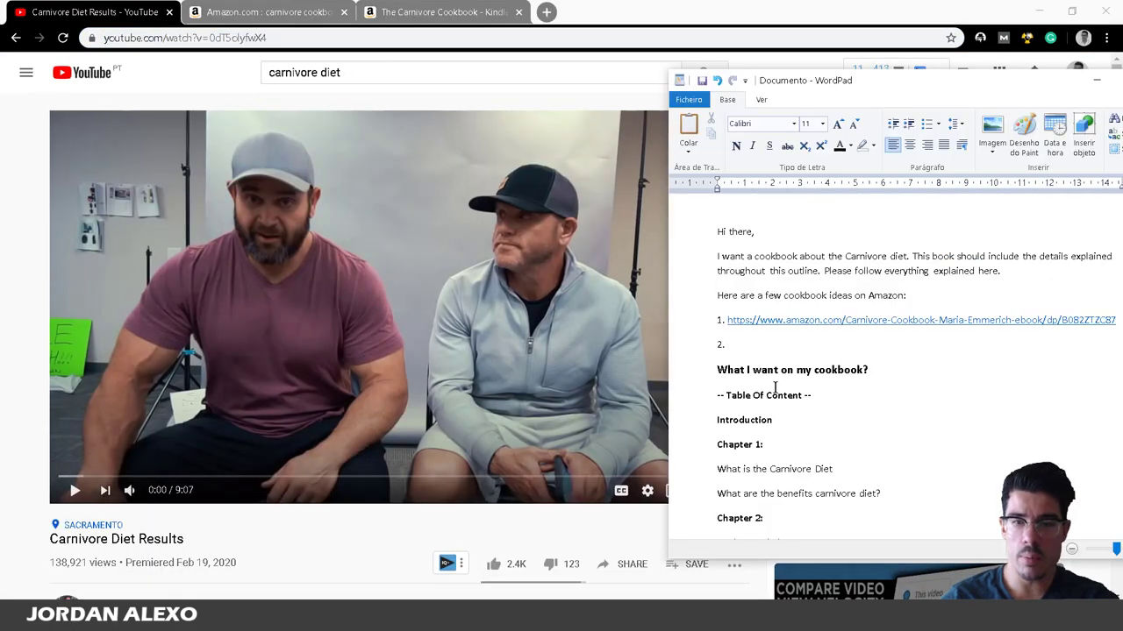
Fill item 2 with 'Youtube video:' and the pasted Carnivore Diet Results link.
type("Yo")
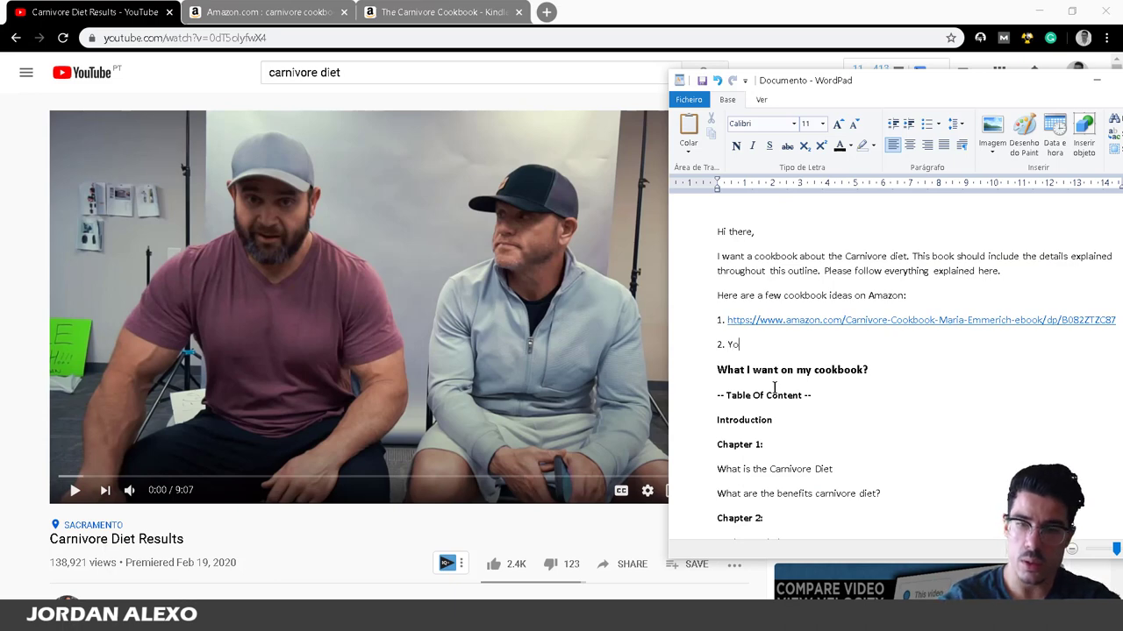
type("utube video:")
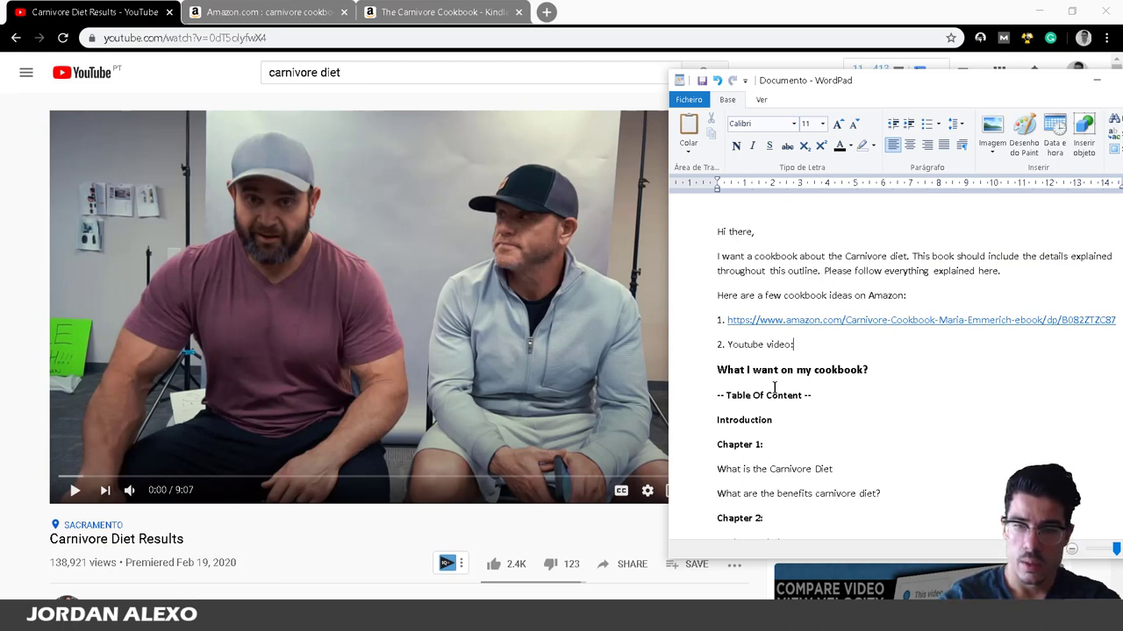
type("https://www.youtube.com/watch?v=0dT5olyfwX4")
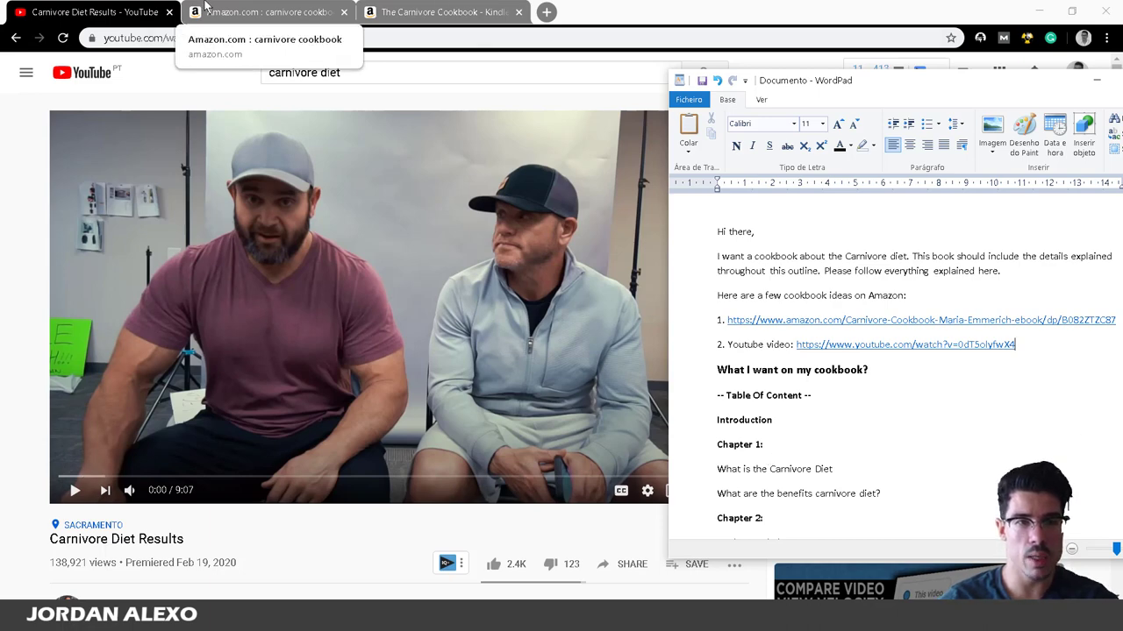
left_click(205, 7)
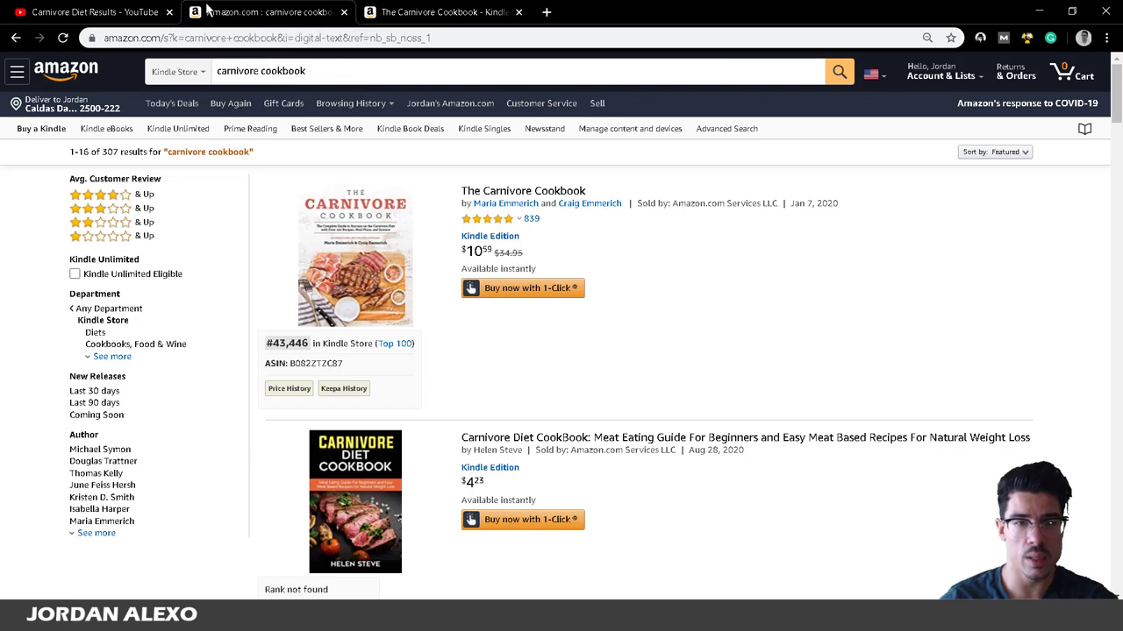
Filter The Carnivore Cookbook's 839 ratings to 1-star reviews and read through them.
left_click(443, 10)
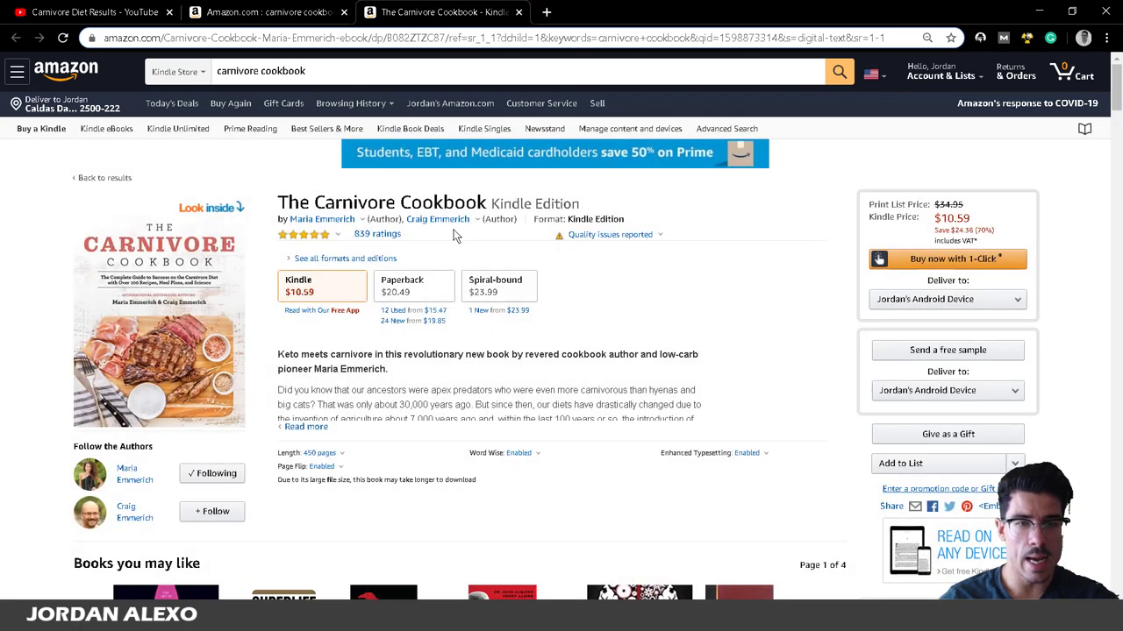
left_click(397, 244)
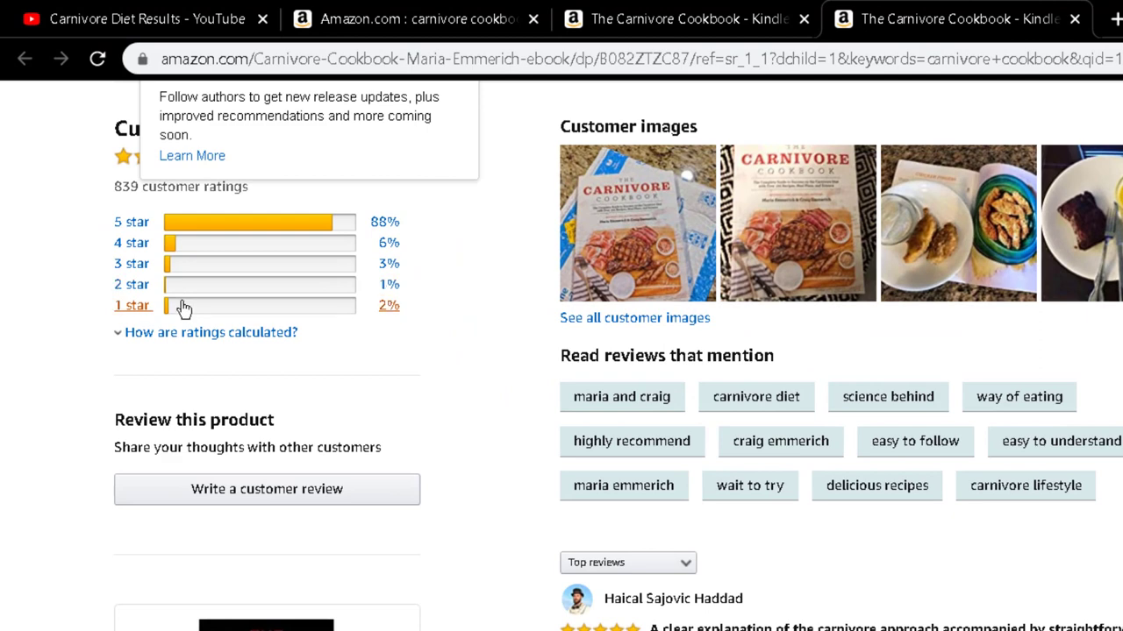
left_click(182, 307)
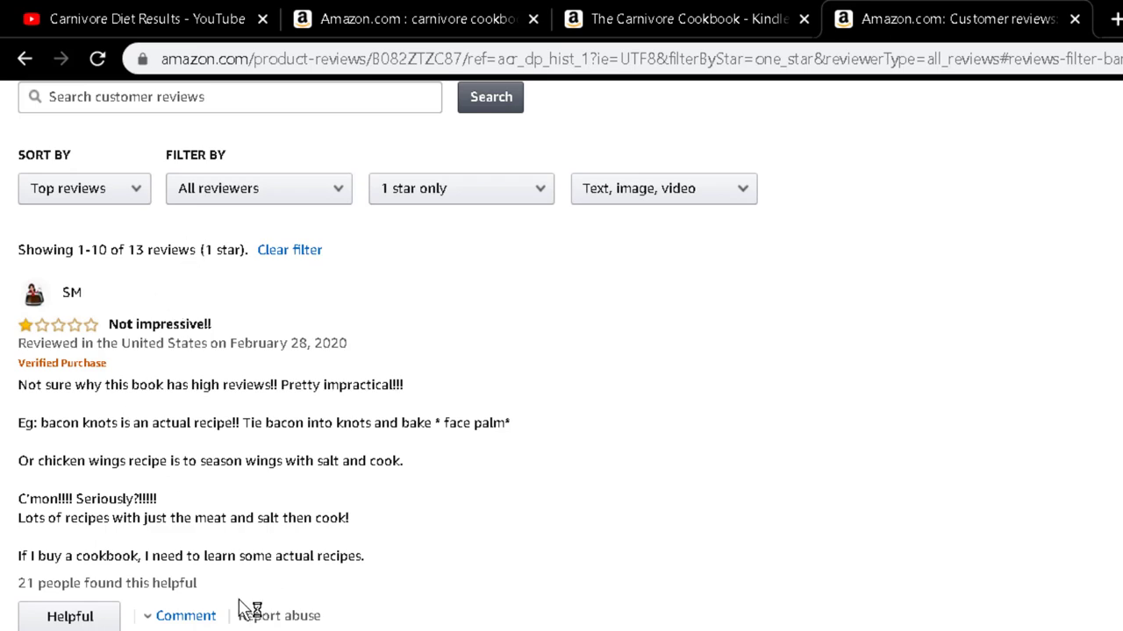
scroll(241, 603, "down", 3)
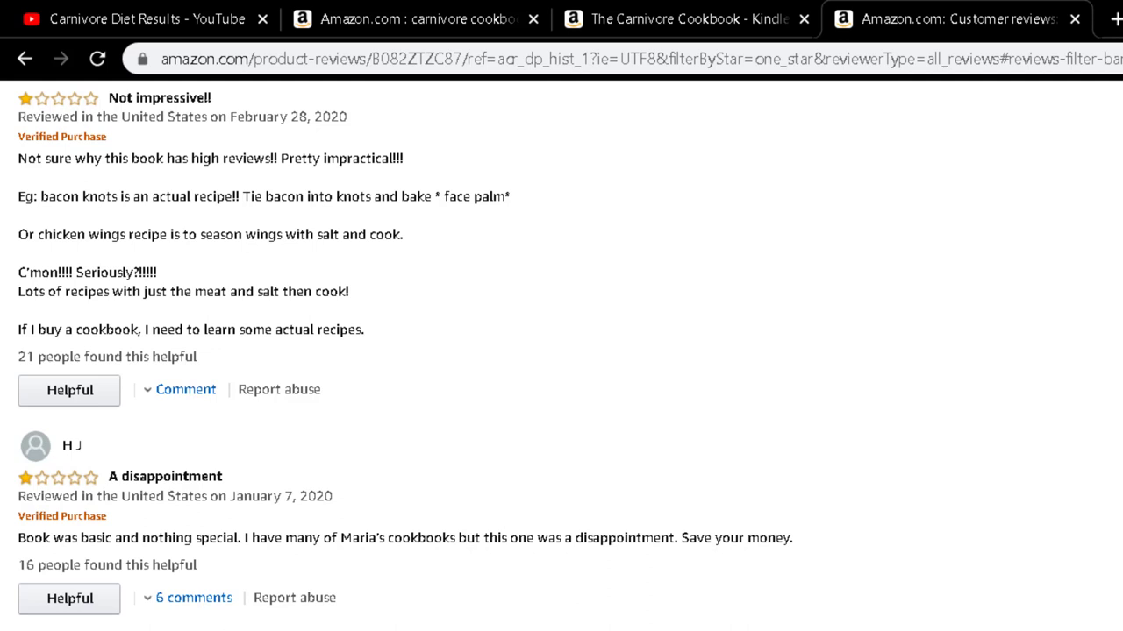
scroll(72, 453, "down", 5)
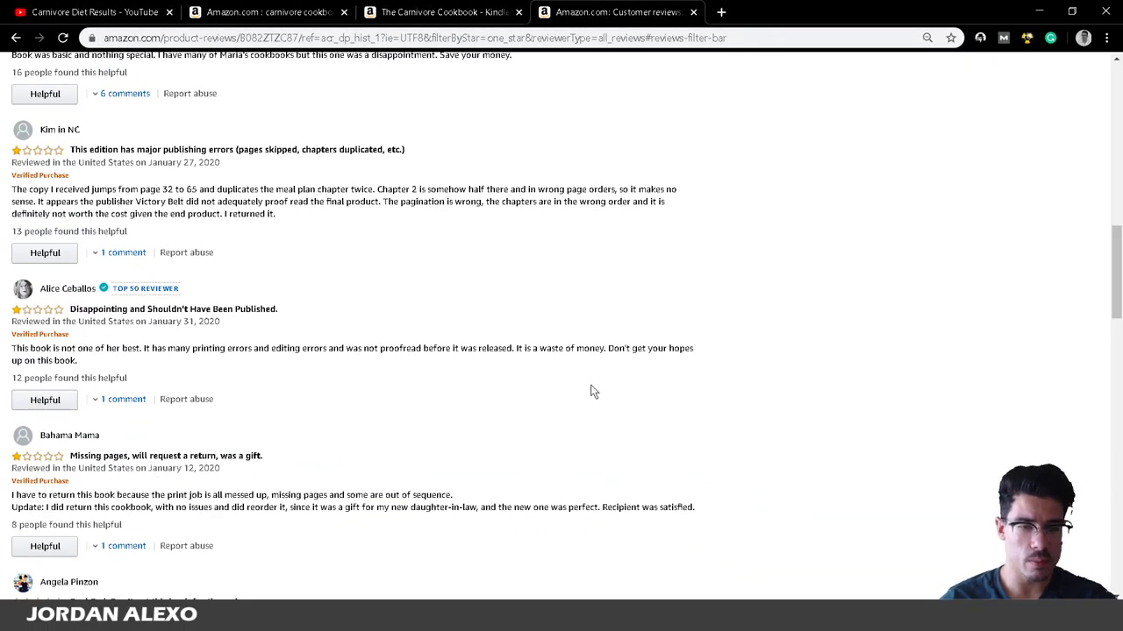
scroll(542, 404, "down", 3)
scroll(542, 402, "down", 3)
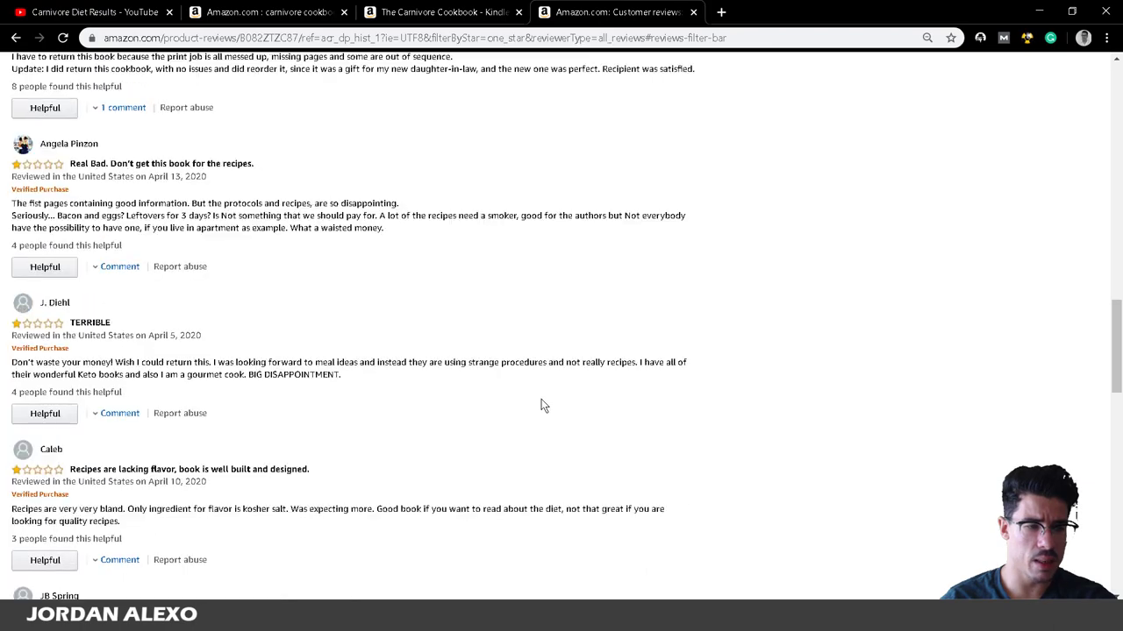
scroll(439, 377, "up", 12)
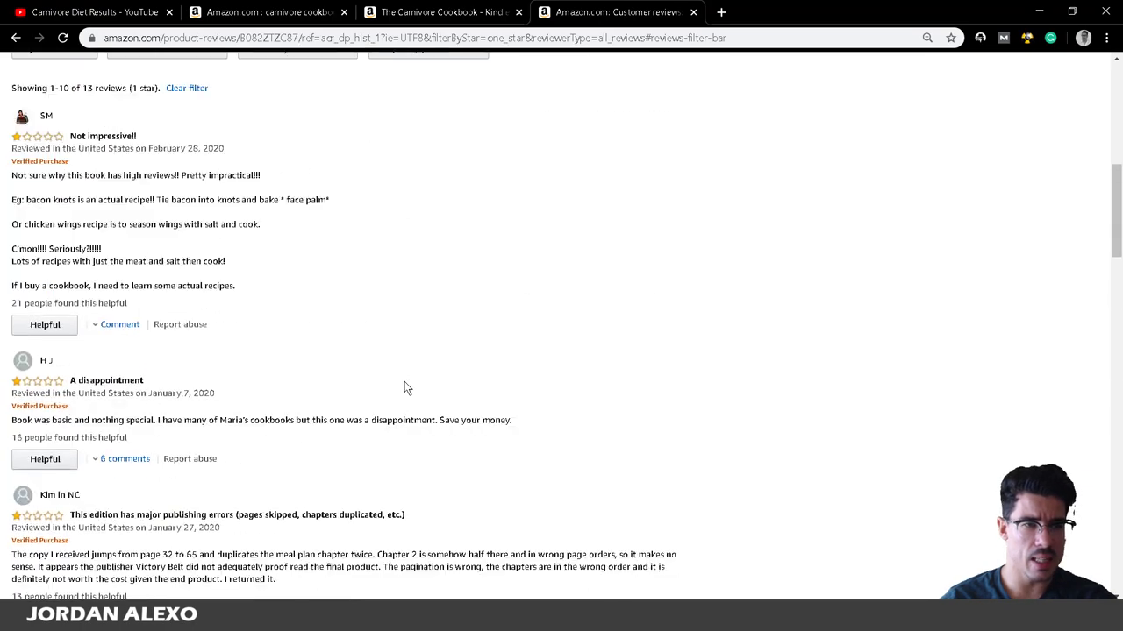
scroll(498, 445, "up", 5)
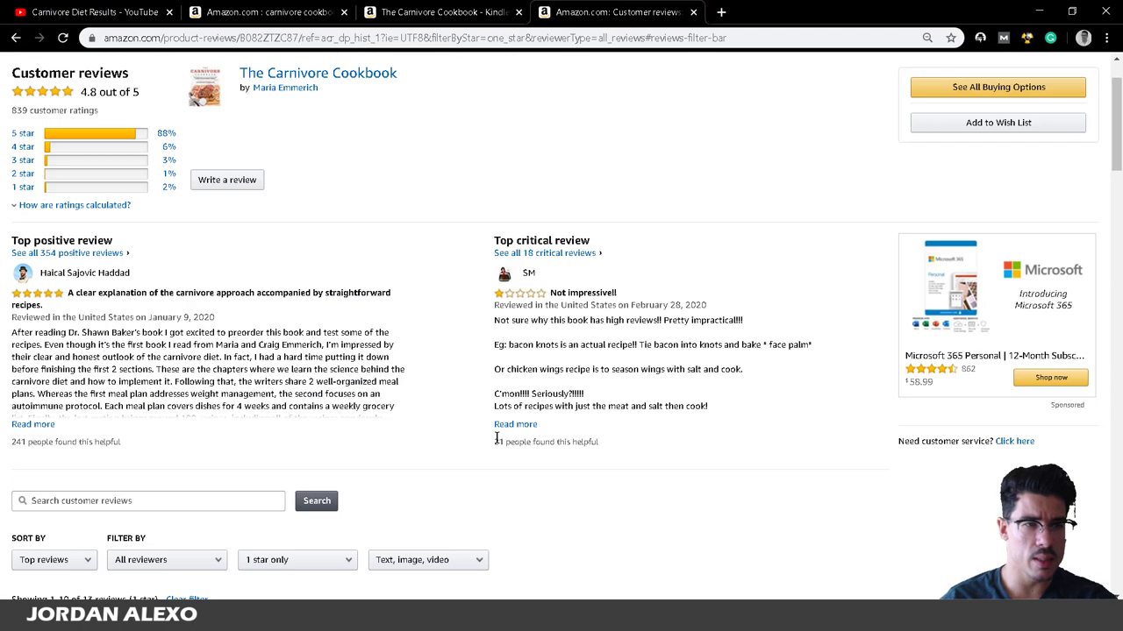
Filter The Carnivore Cookbook's Amazon reviews to 2-star and scroll through the two results.
left_click(65, 180)
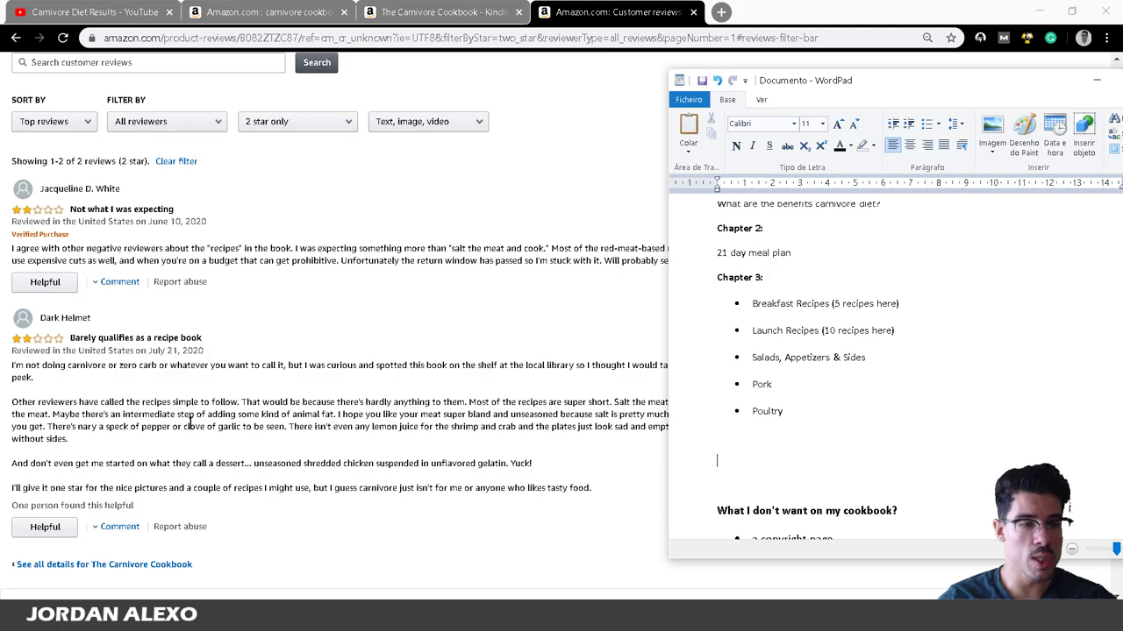
scroll(190, 424, "down", 3)
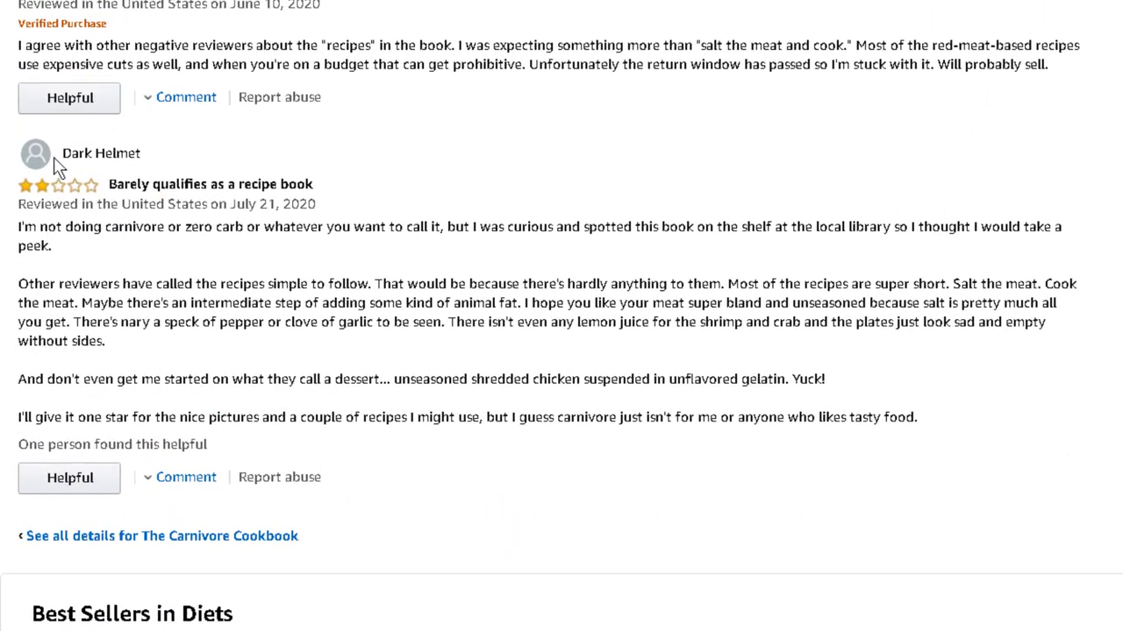
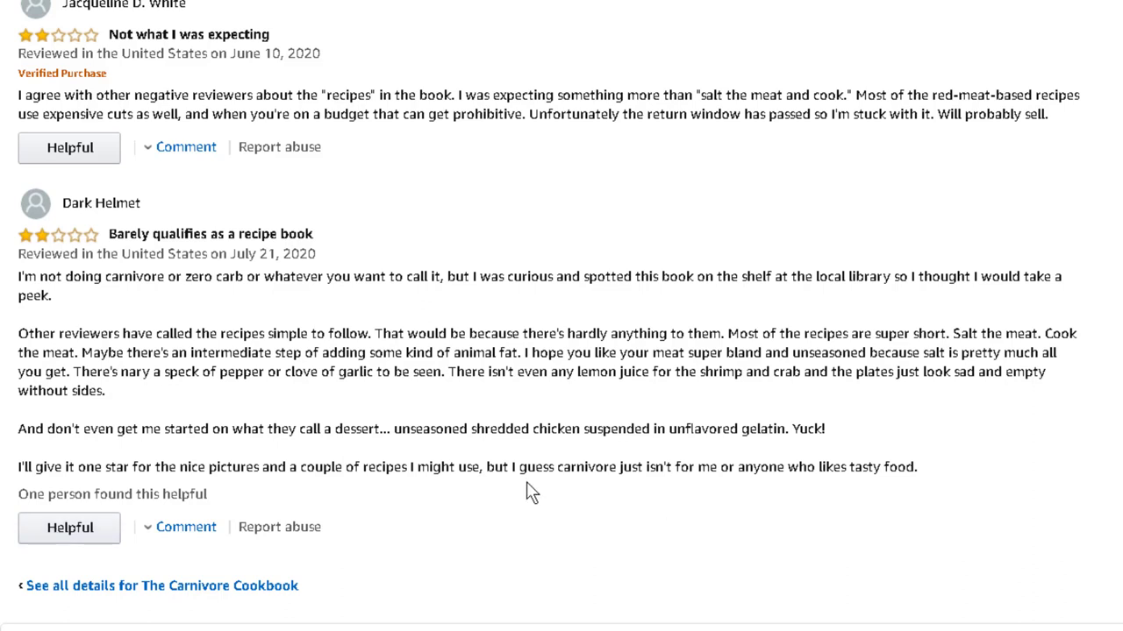
Type the heading 'What More I Want On My Cookbook' above the 'What I don't want' section.
left_click(366, 612)
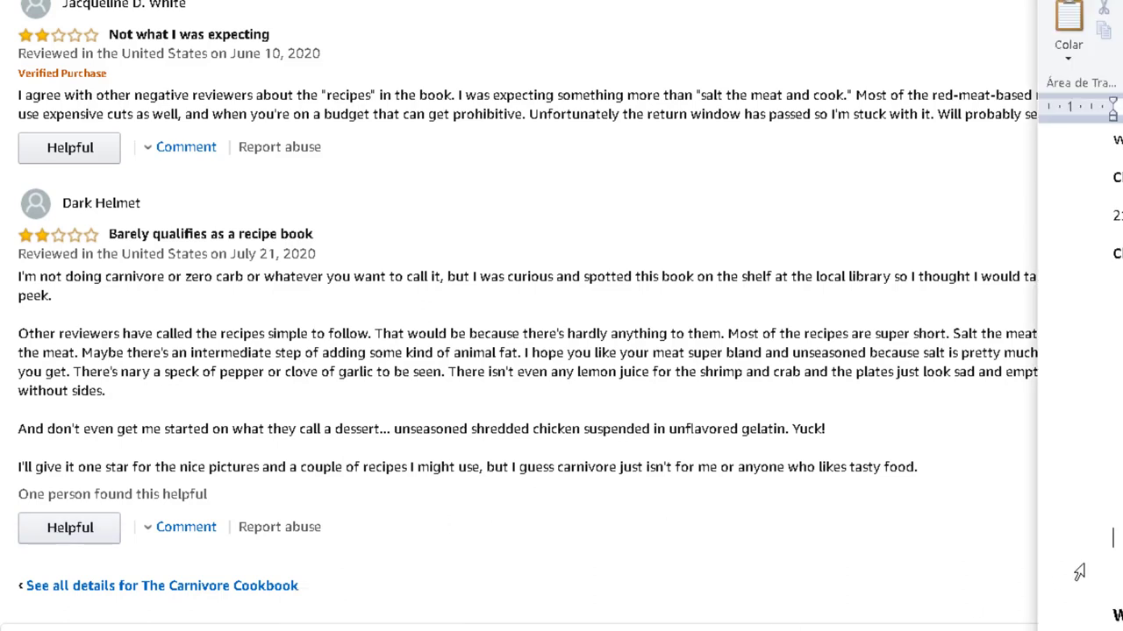
type("*")
key("BackSpace")
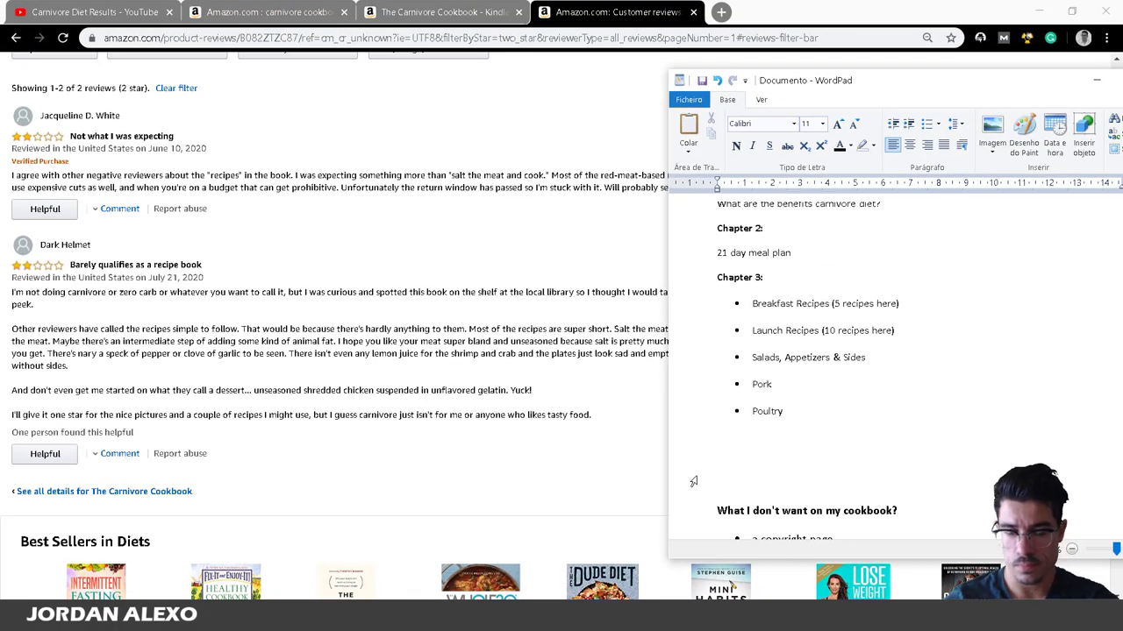
type("What More I wa")
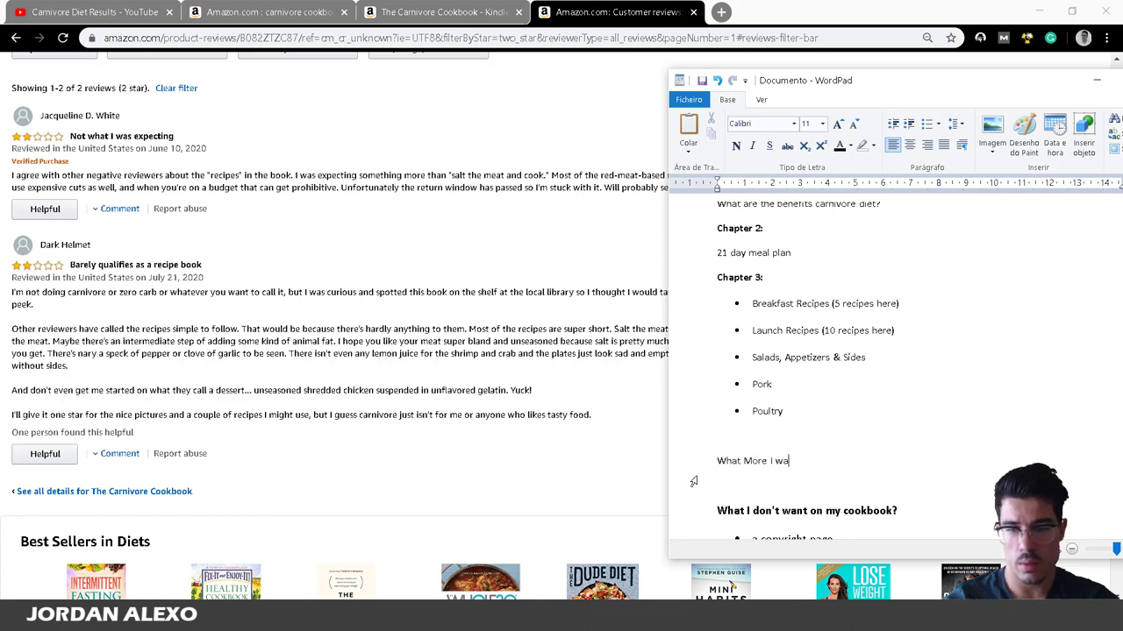
key("BackSpace")
type("Want ")
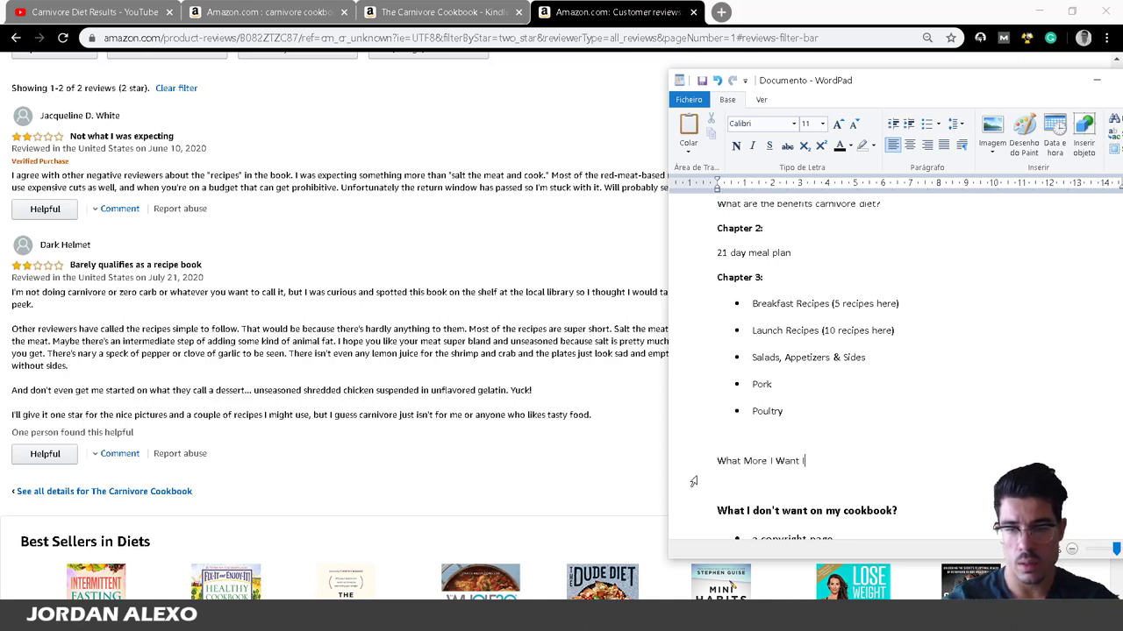
type("On My Coookbook")
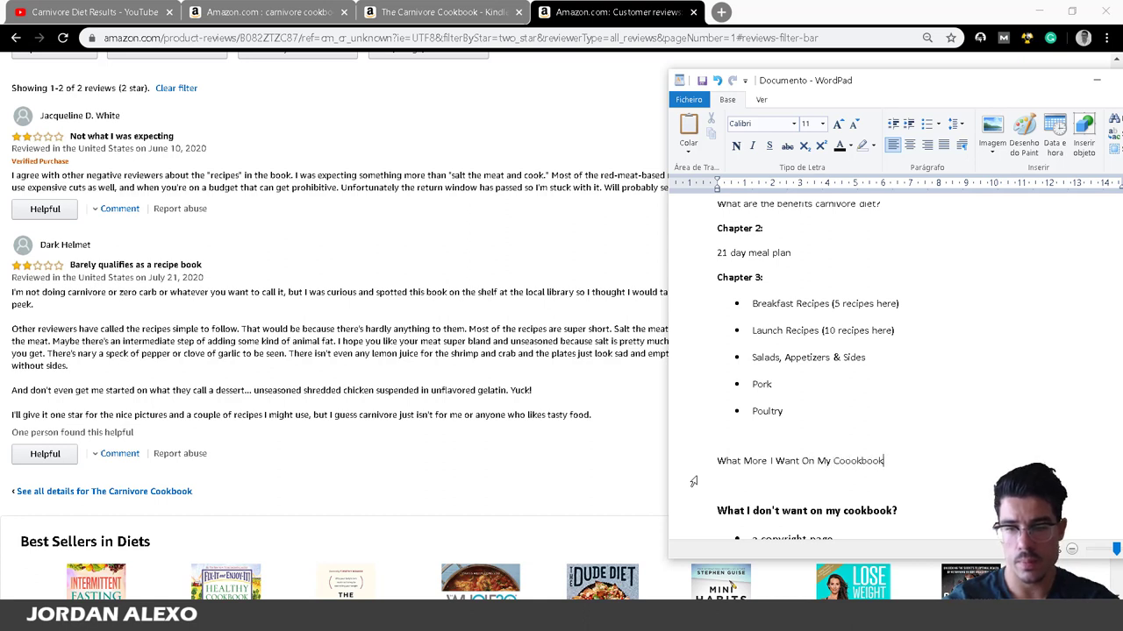
key("Return")
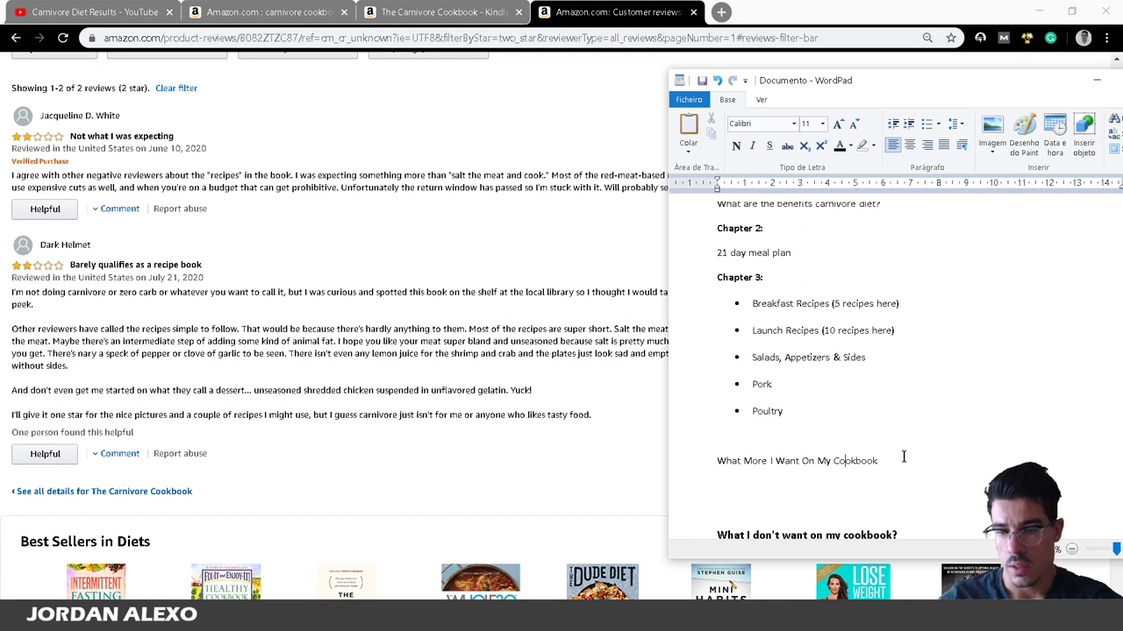
Make the new heading bold.
left_click_drag(905, 456, 797, 463)
left_click_drag(889, 453, 654, 461)
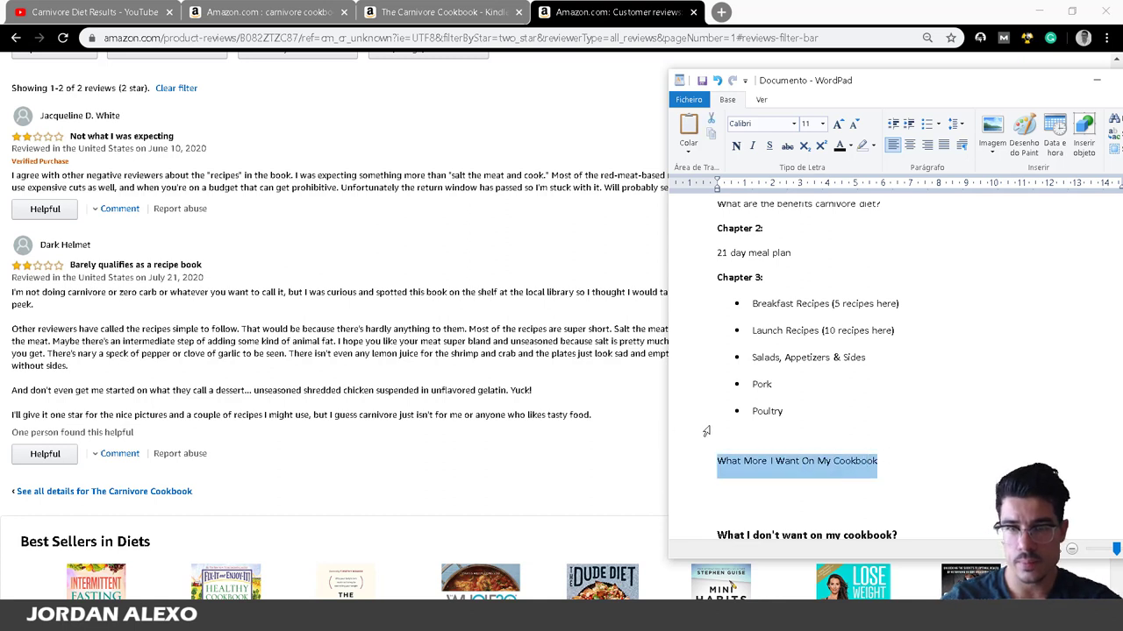
left_click(735, 146)
Add '- Include a few more sophisticated carnivore recipes' under the heading and start a new line.
left_click(798, 463)
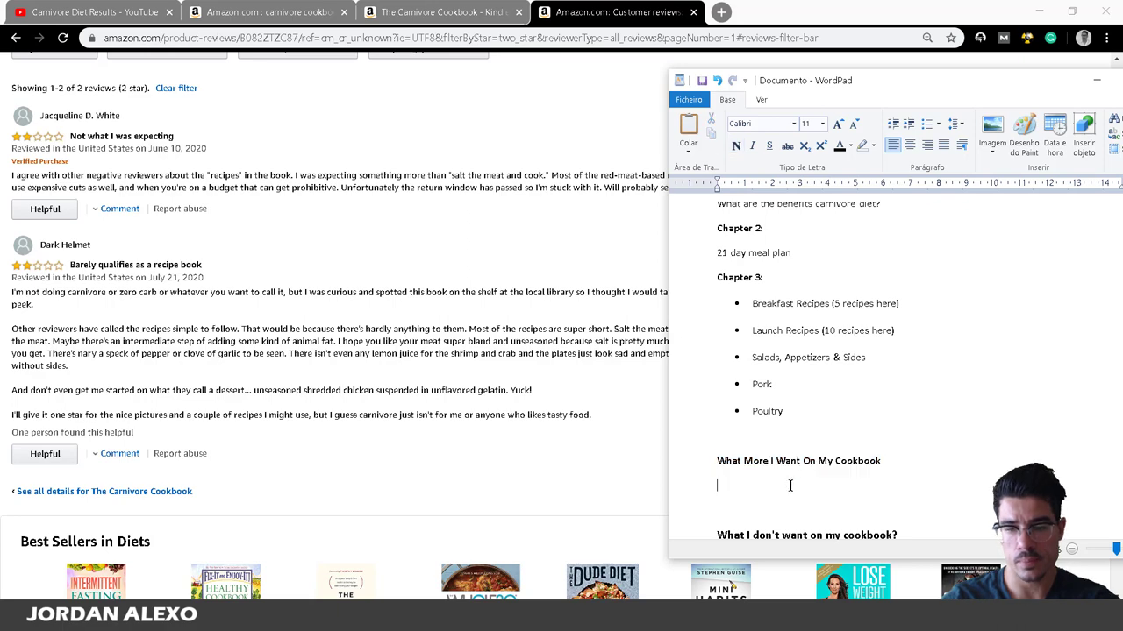
scroll(795, 384, "up", 4)
scroll(823, 427, "down", 5)
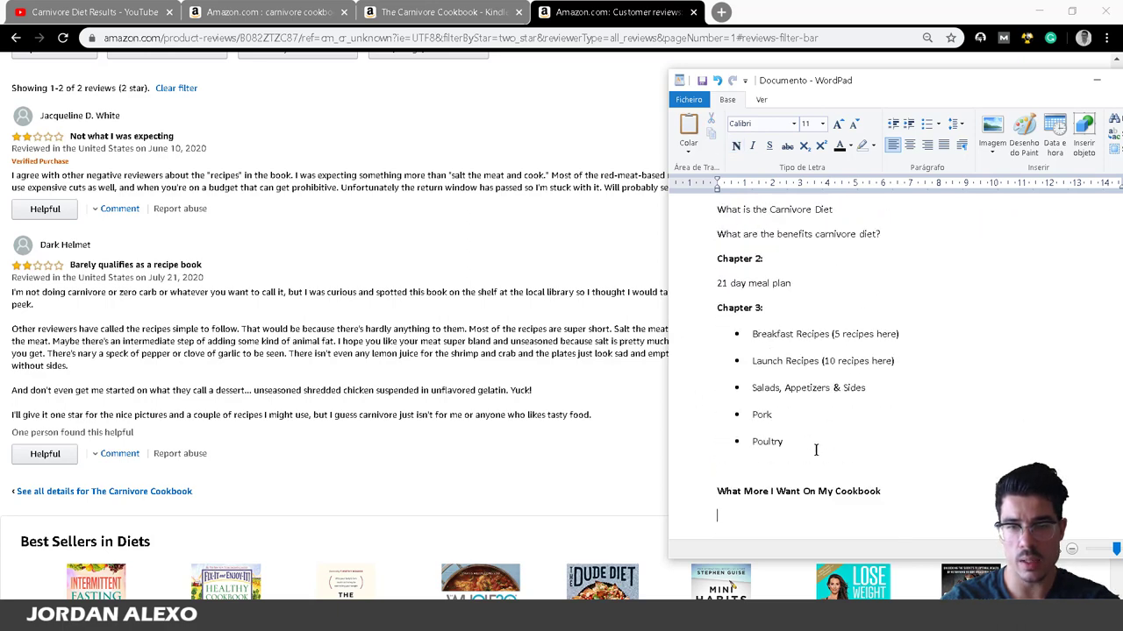
left_click(814, 449)
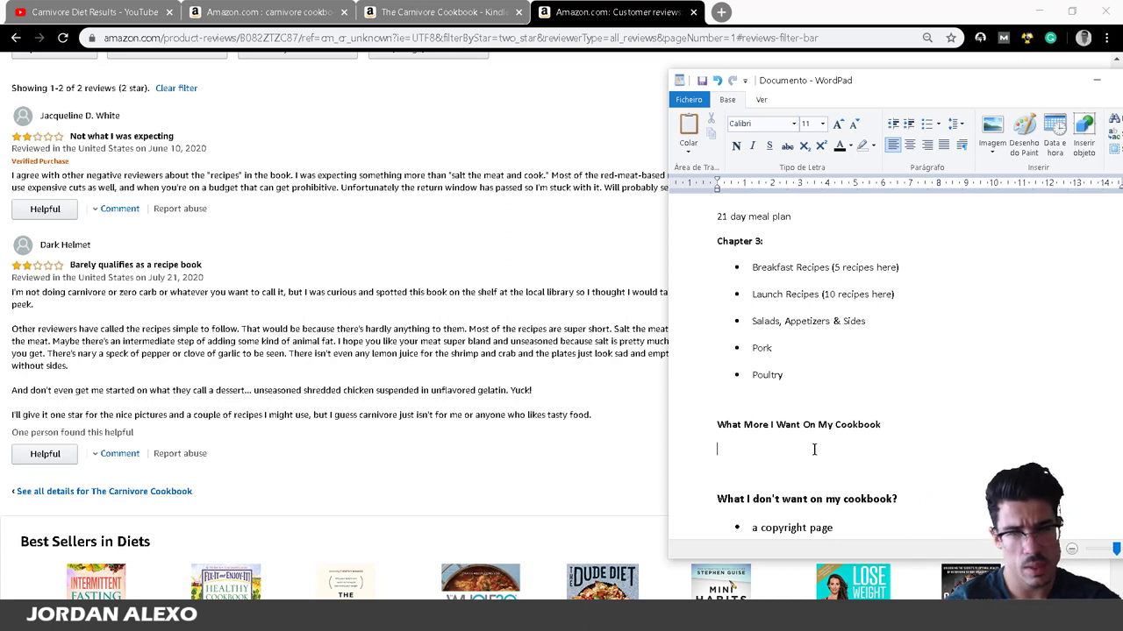
type("-")
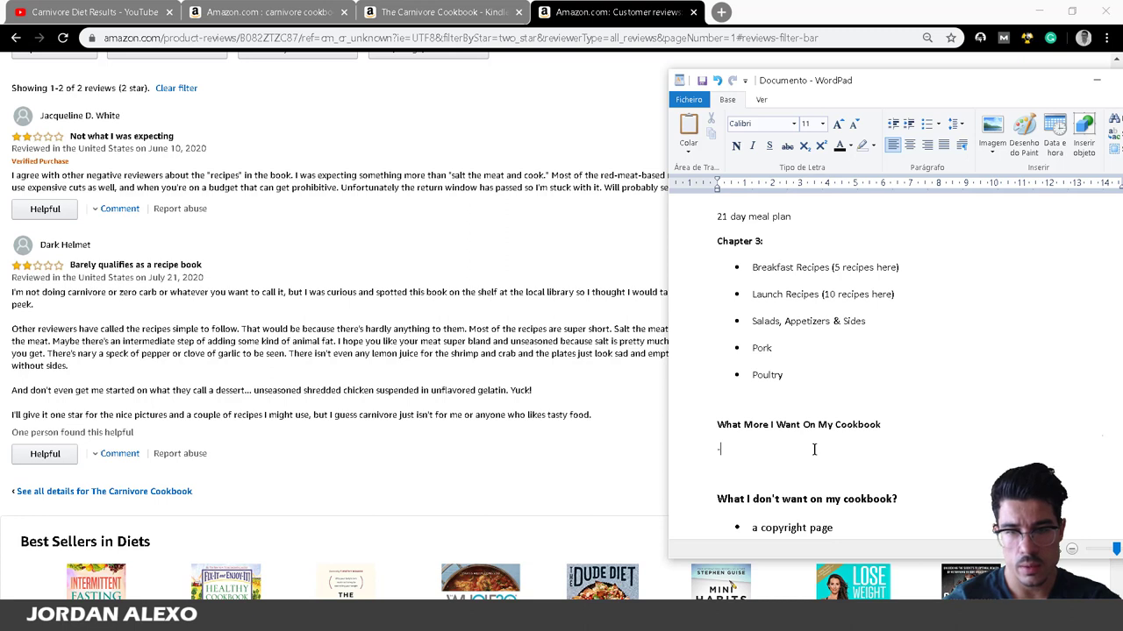
type(" Include a ")
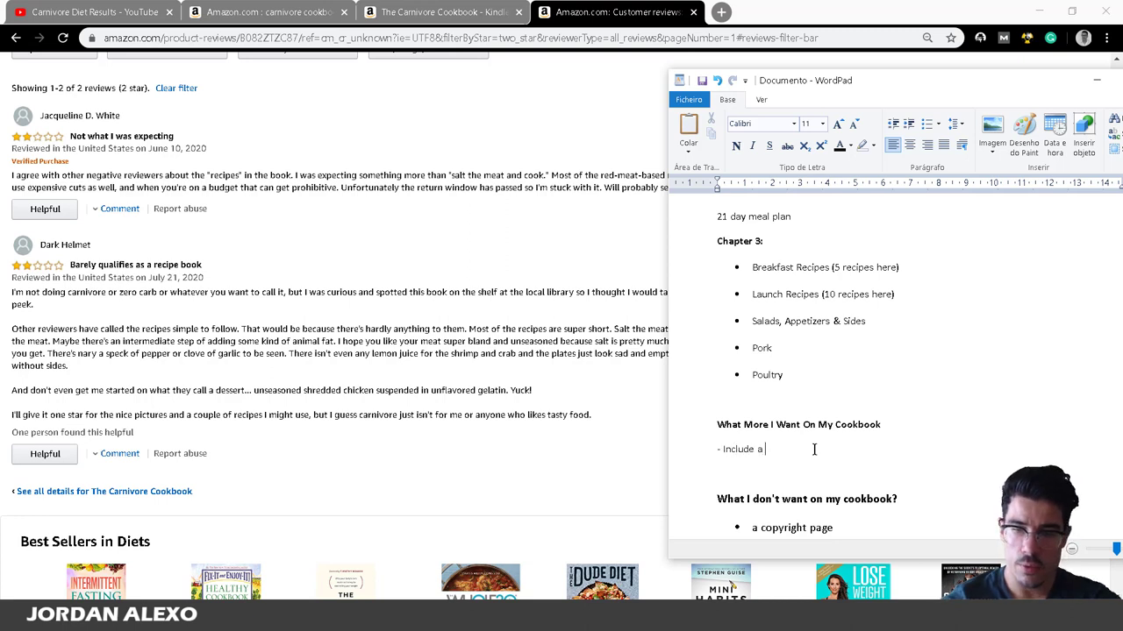
type("few more sop")
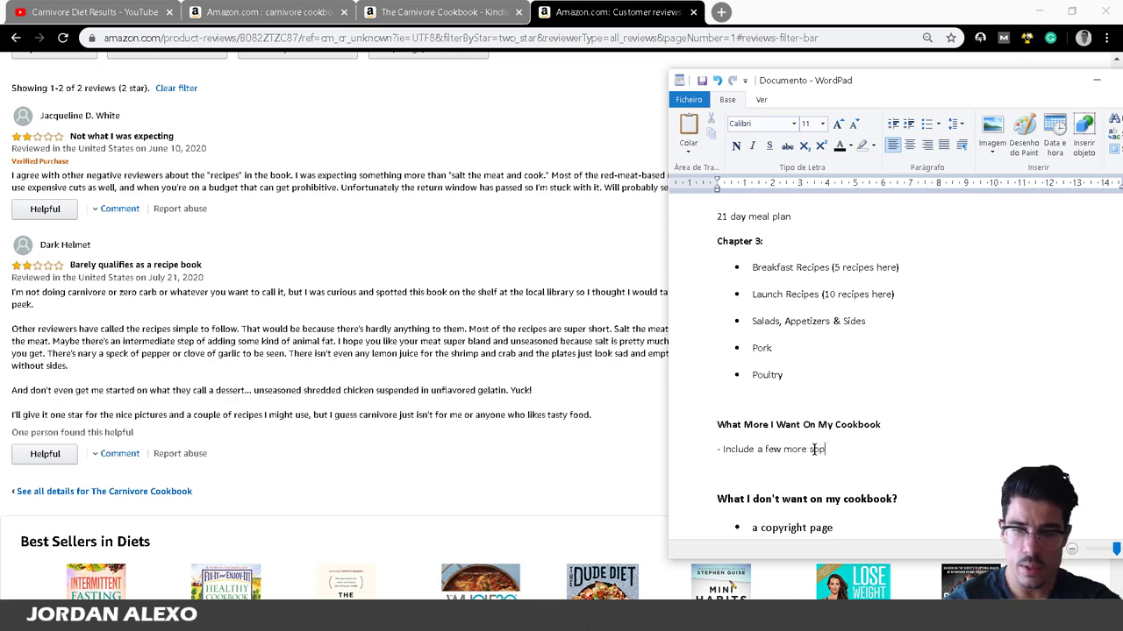
type("histicat")
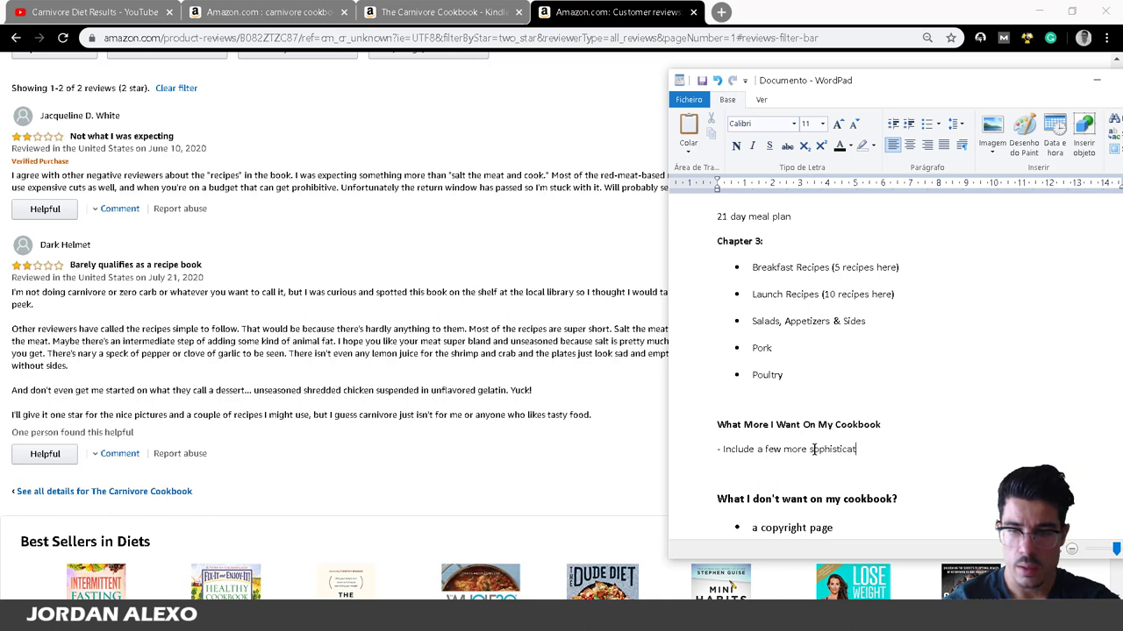
type("ed carnivore ")
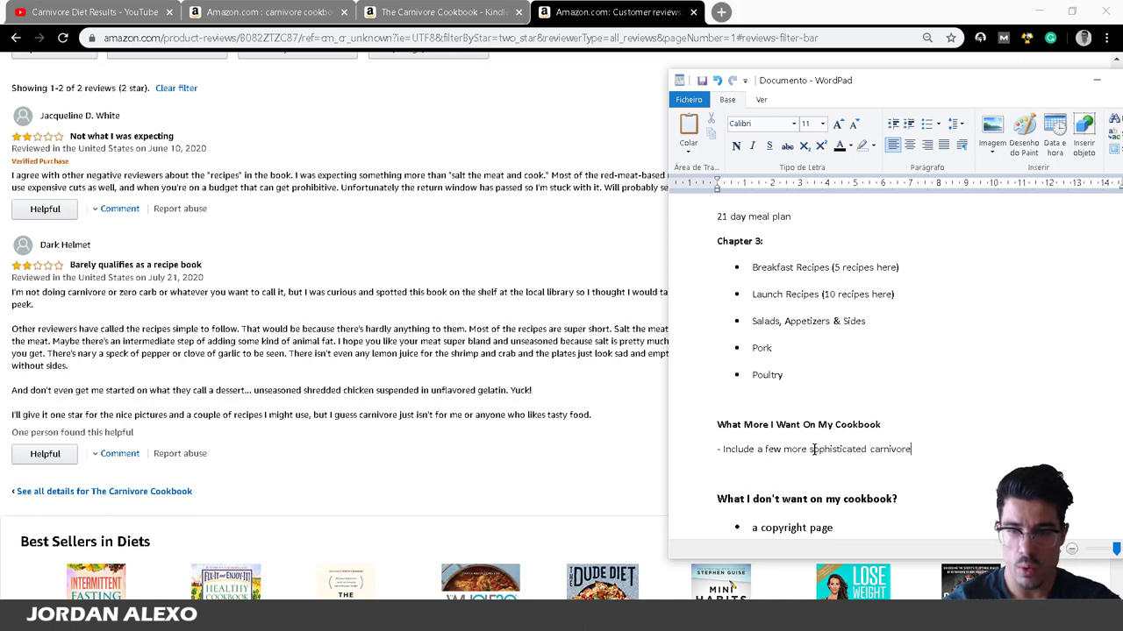
type("recipes")
key("Return")
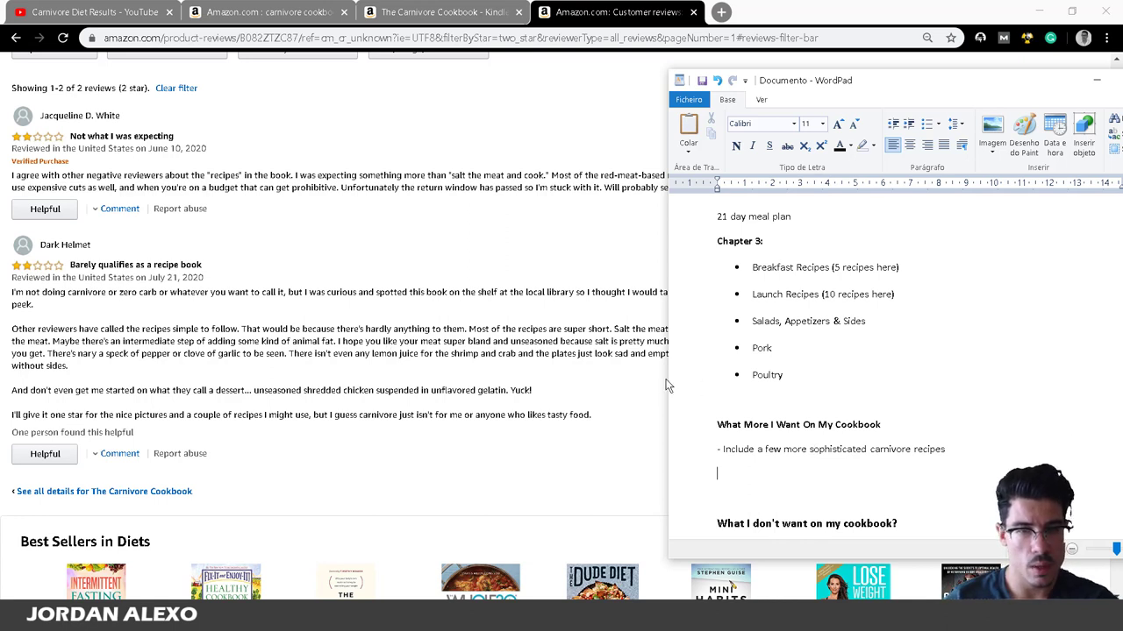
left_click(602, 392)
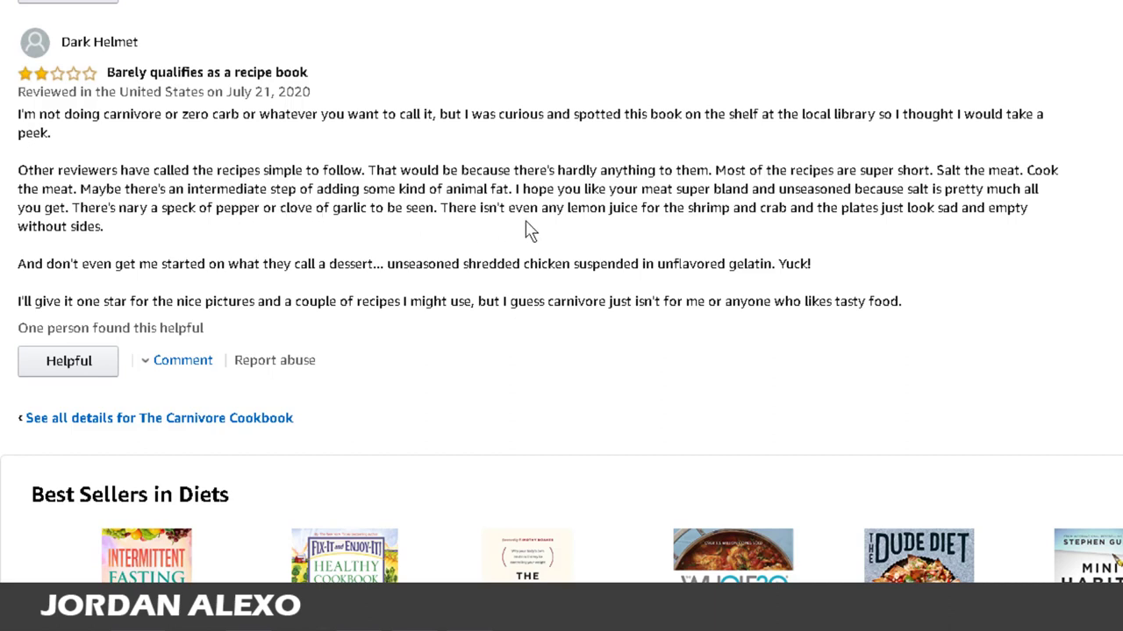
Add a second wish for sauce recipes people may add to their meals, then begin a third dash.
mouse_move(358, 614)
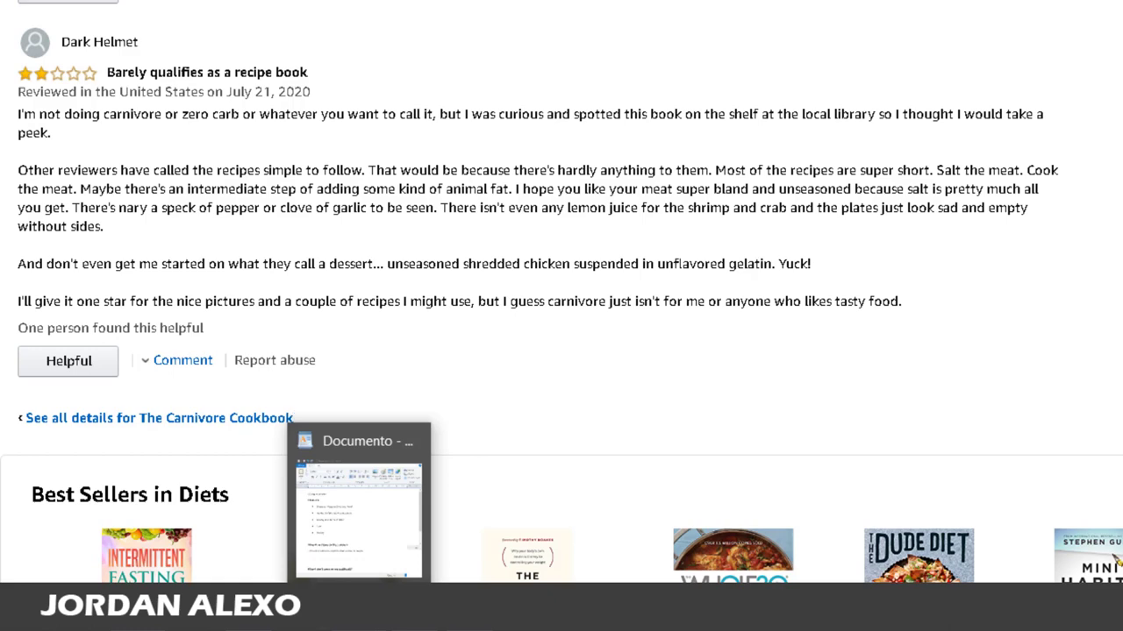
left_click(359, 509)
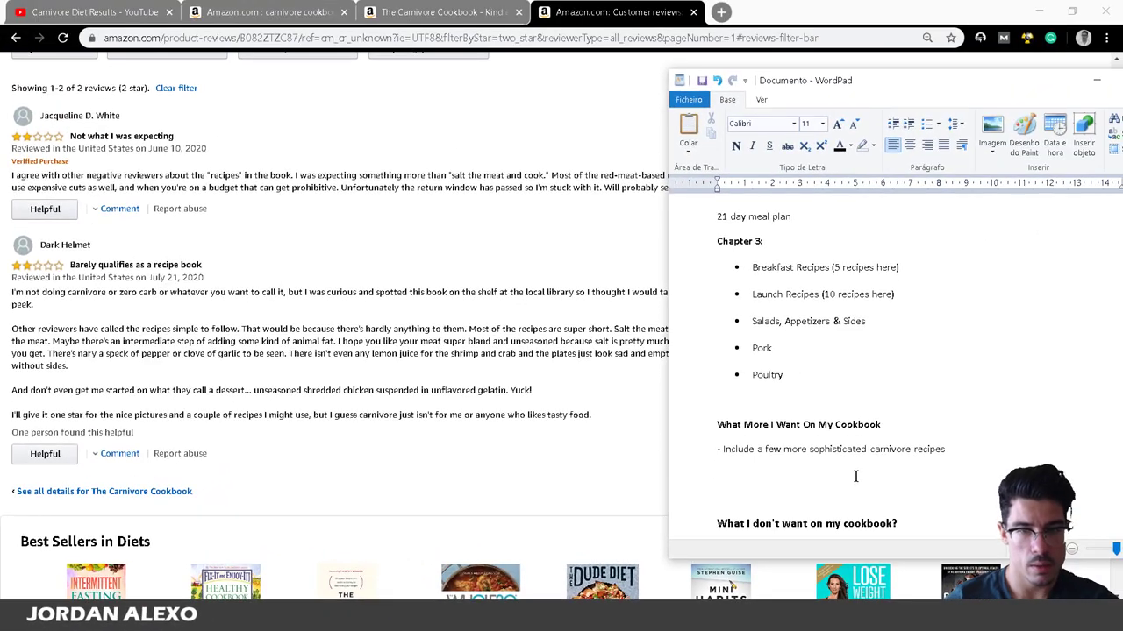
type("- ")
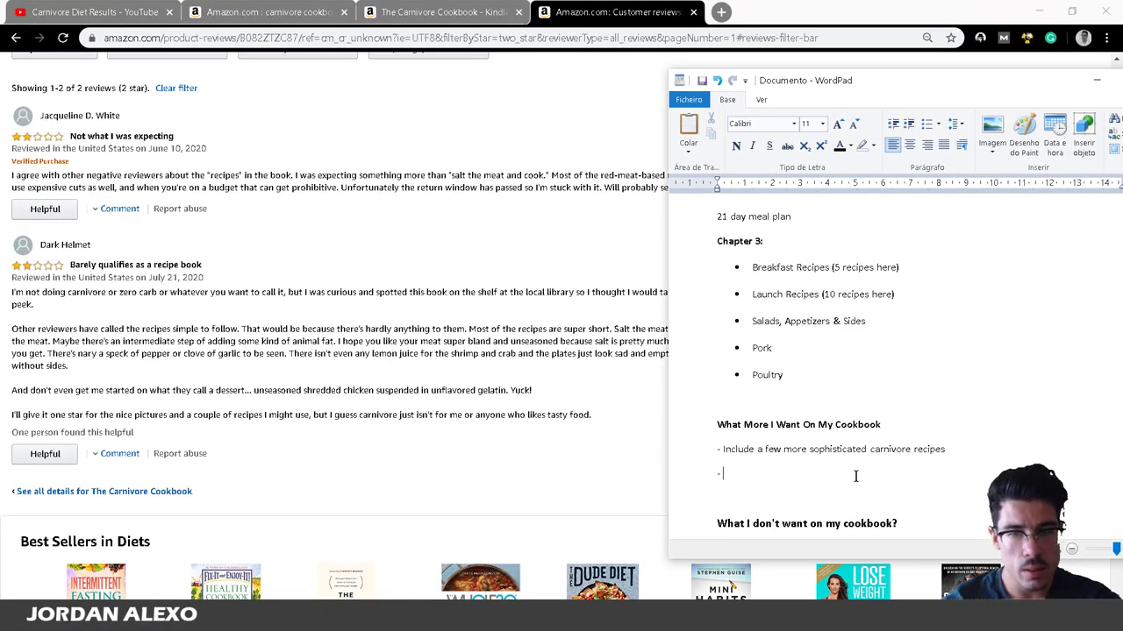
type("Include also ")
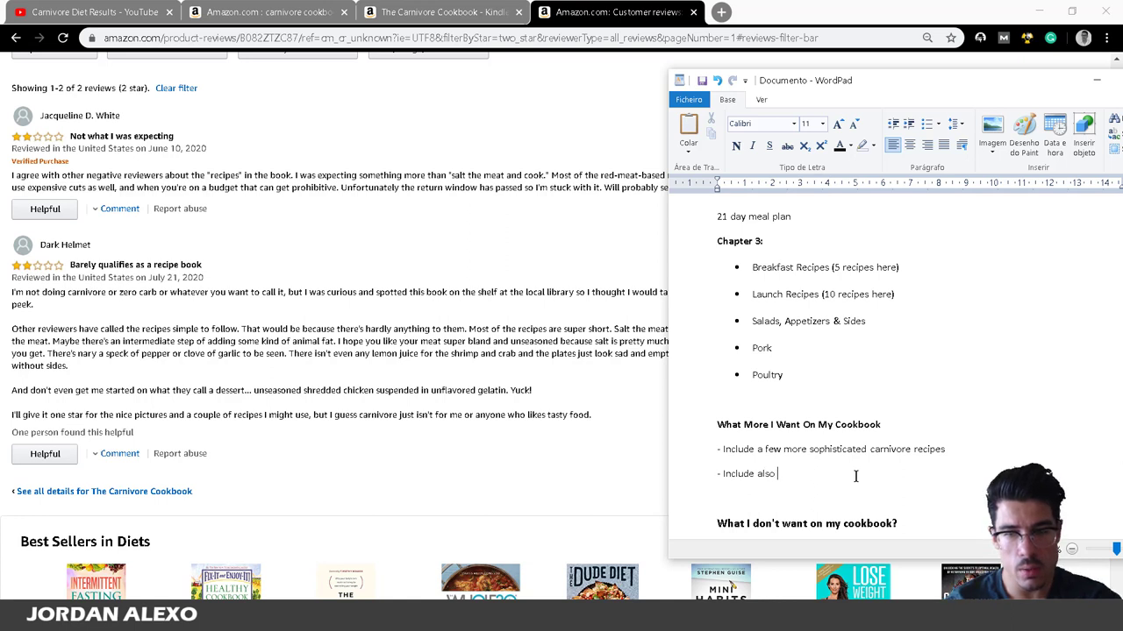
type("some sauces")
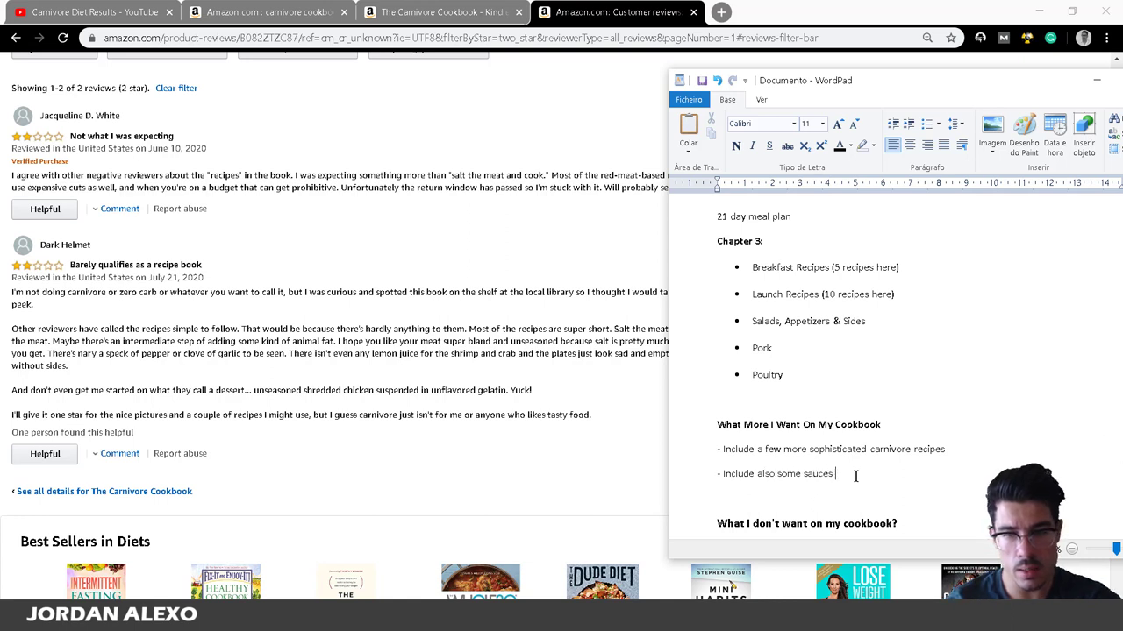
key("BackSpace")
key("BackSpace")
key("BackSpace")
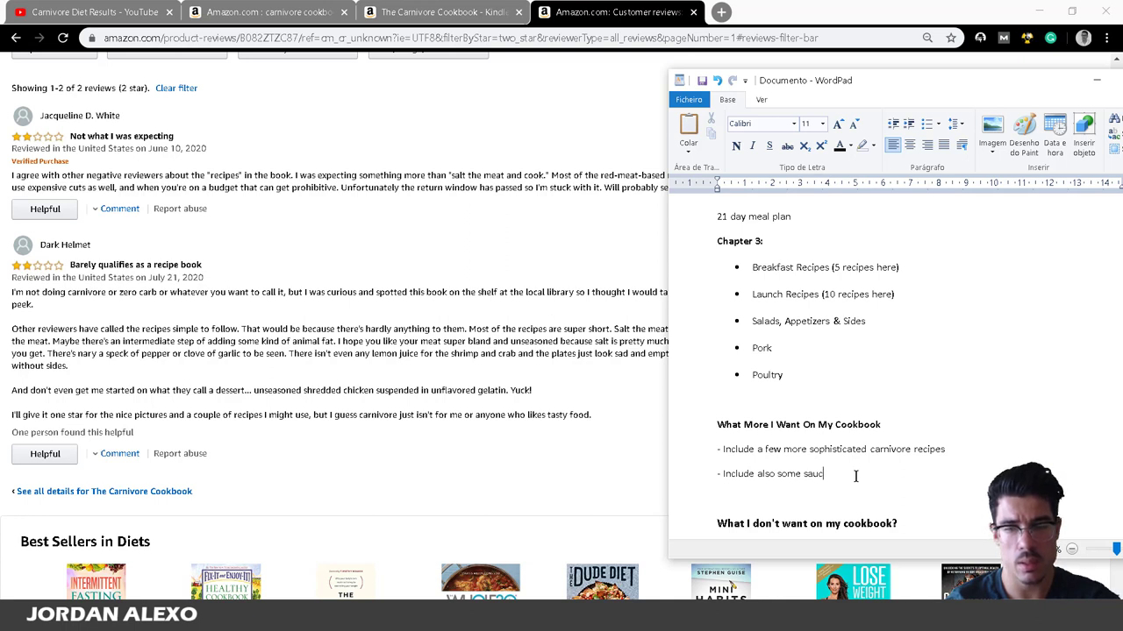
type("es")
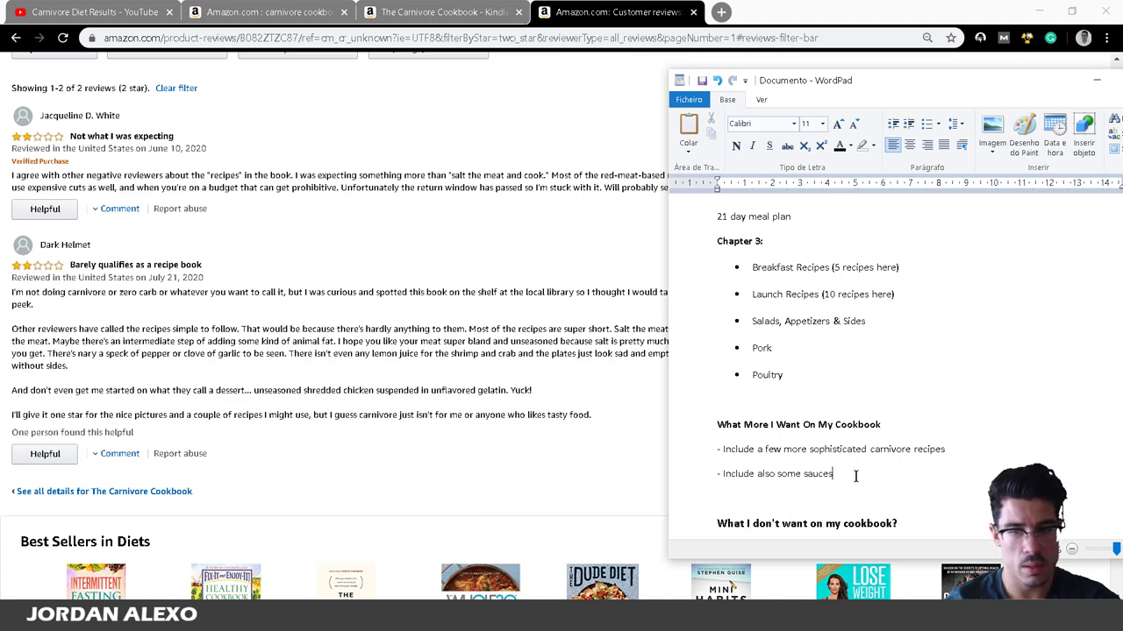
type("recipes s")
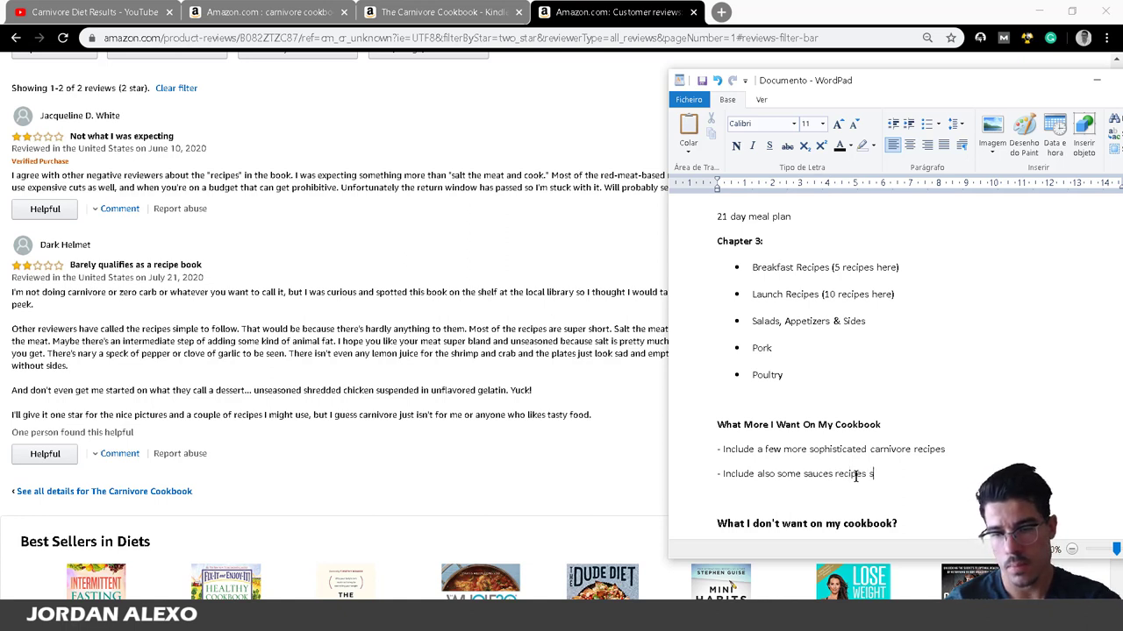
key("BackSpace")
type(", so pe")
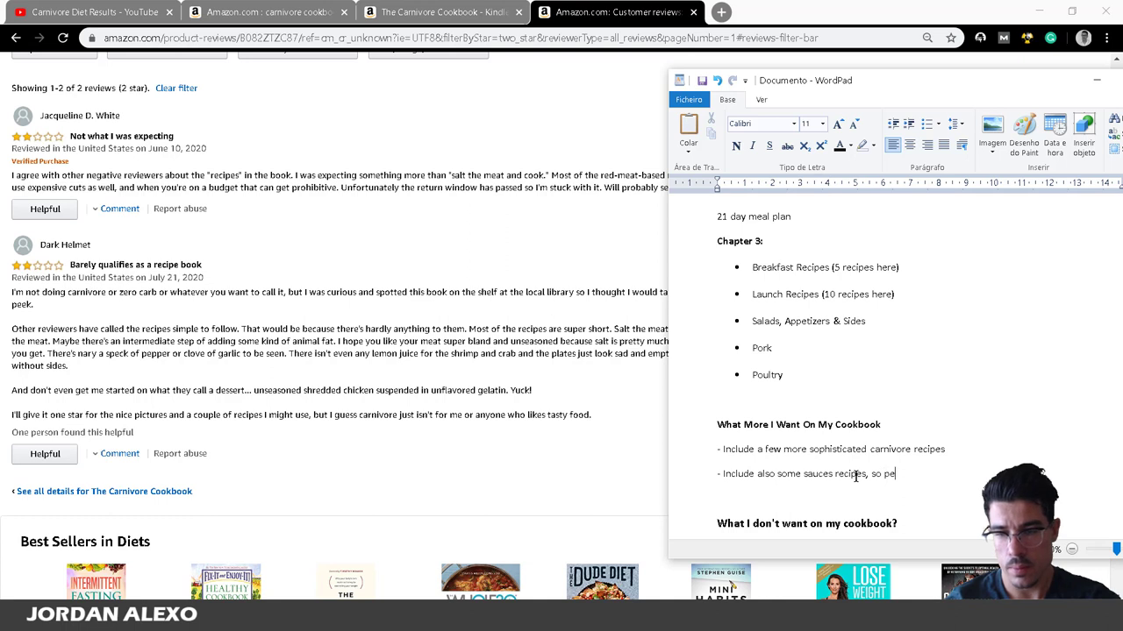
type("ople may add to their m")
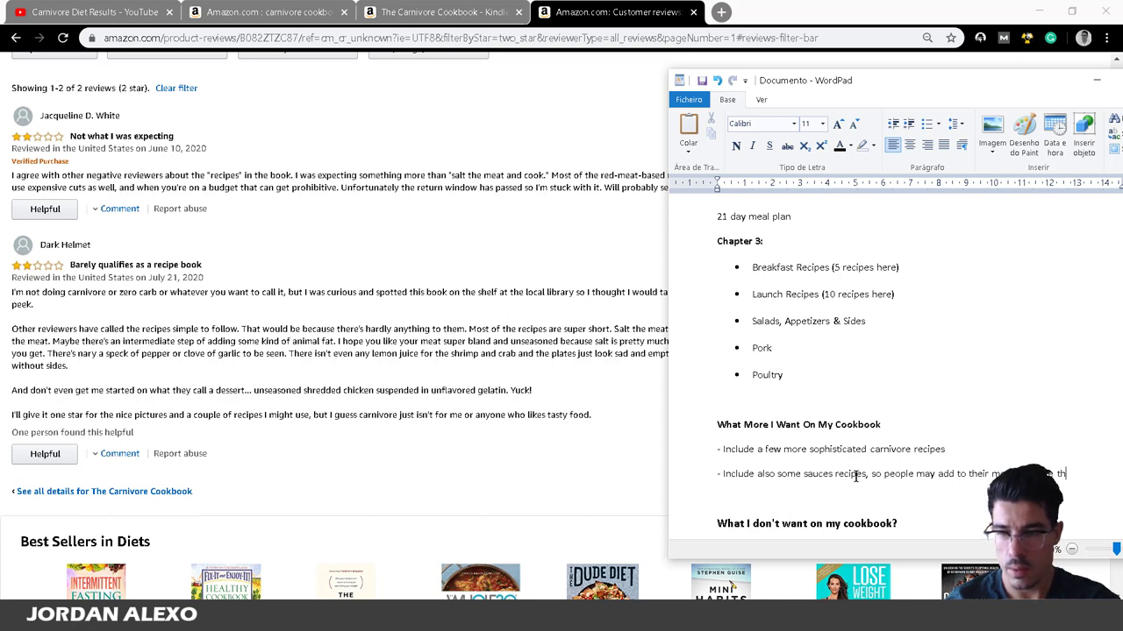
key("Return")
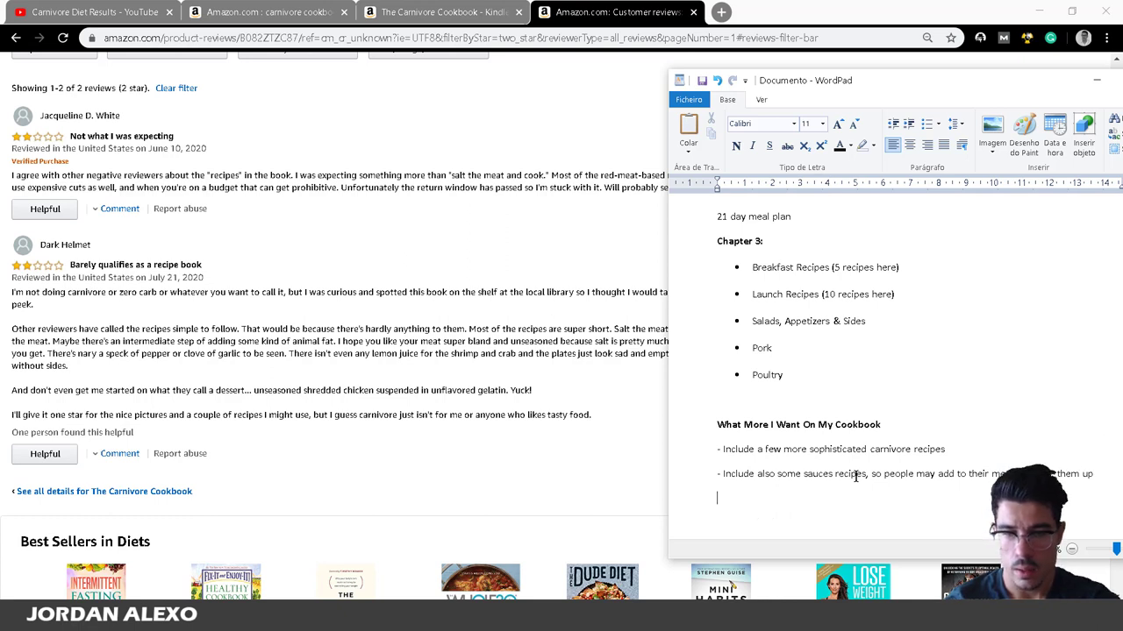
type("-")
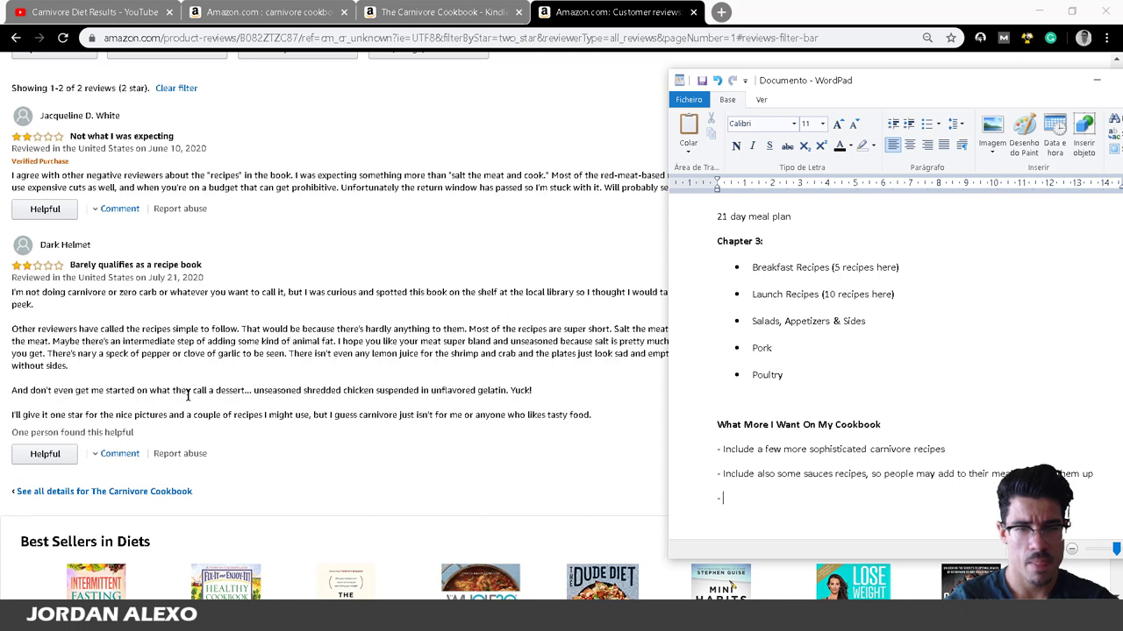
Write 'also add some interesting desserts' as the third wish and begin a fourth dash line.
type("also")
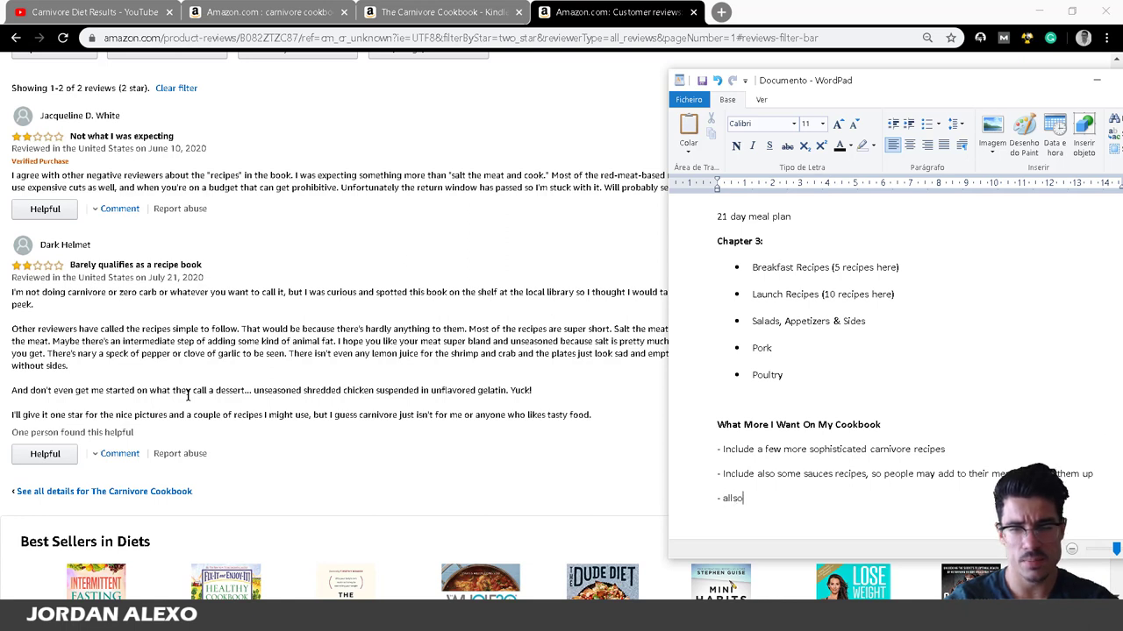
key("BackSpace")
key("BackSpace")
type("so add s")
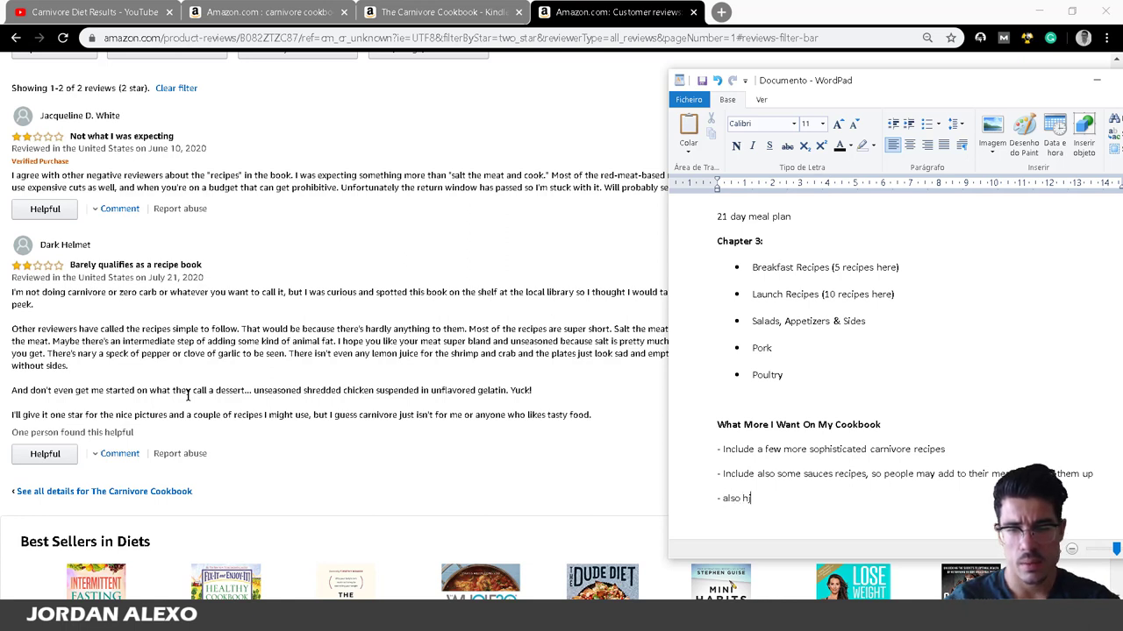
type("ome intere")
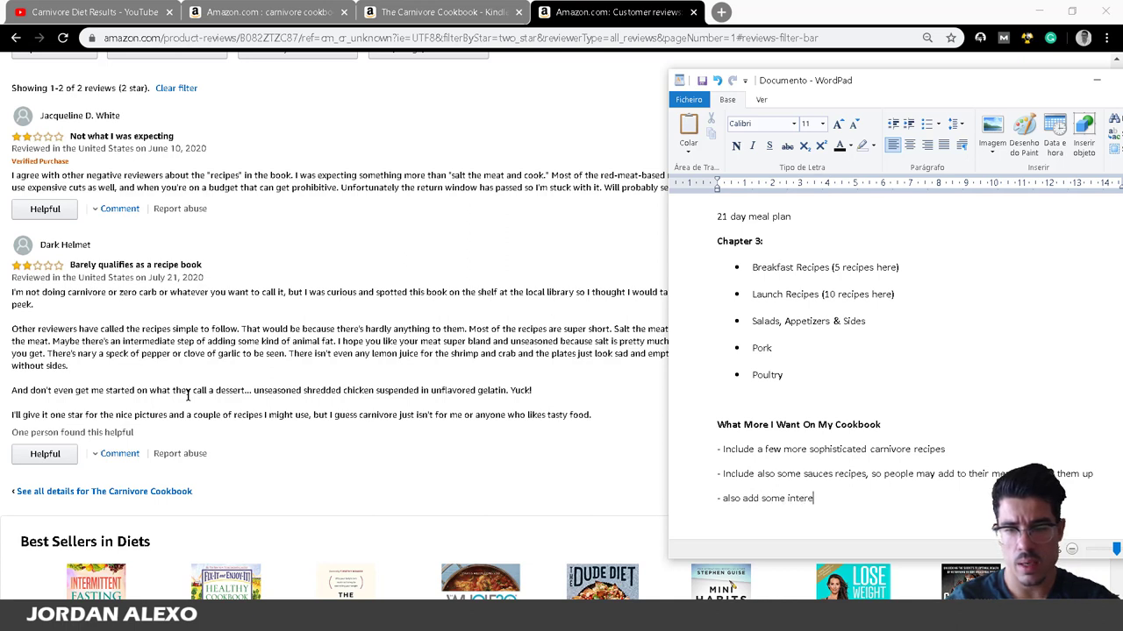
type("sting  desserts")
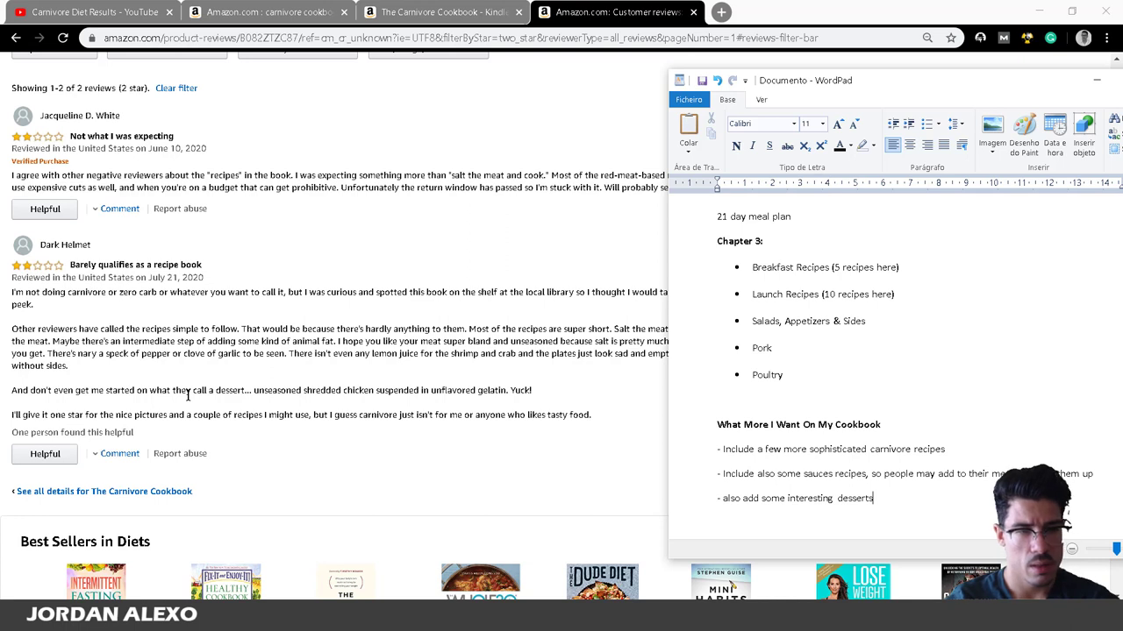
key("Return")
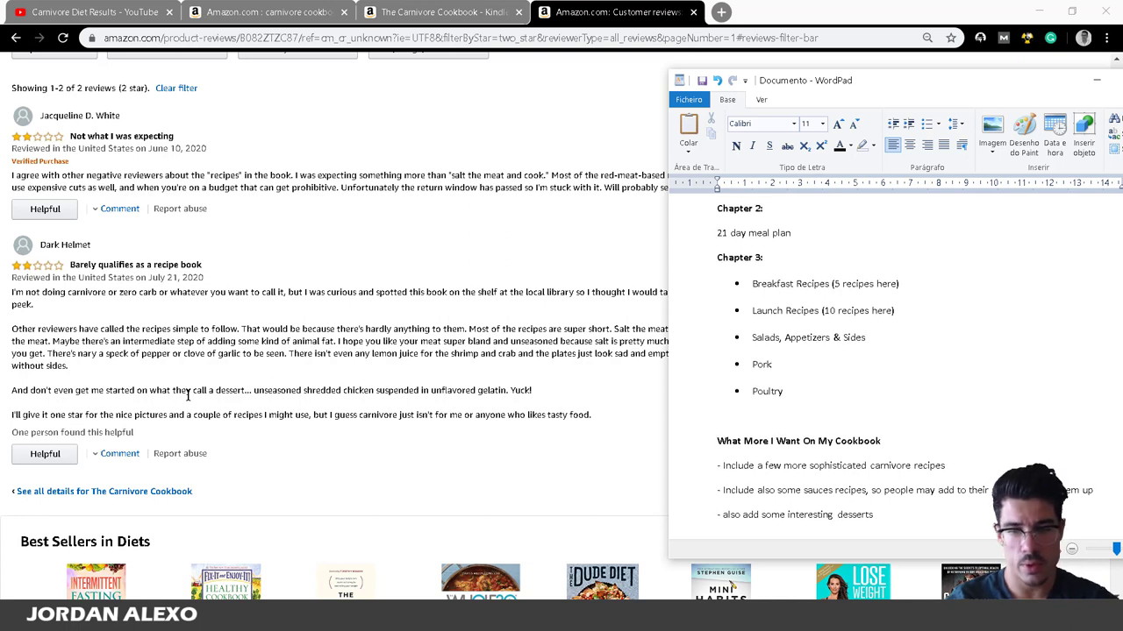
type("-")
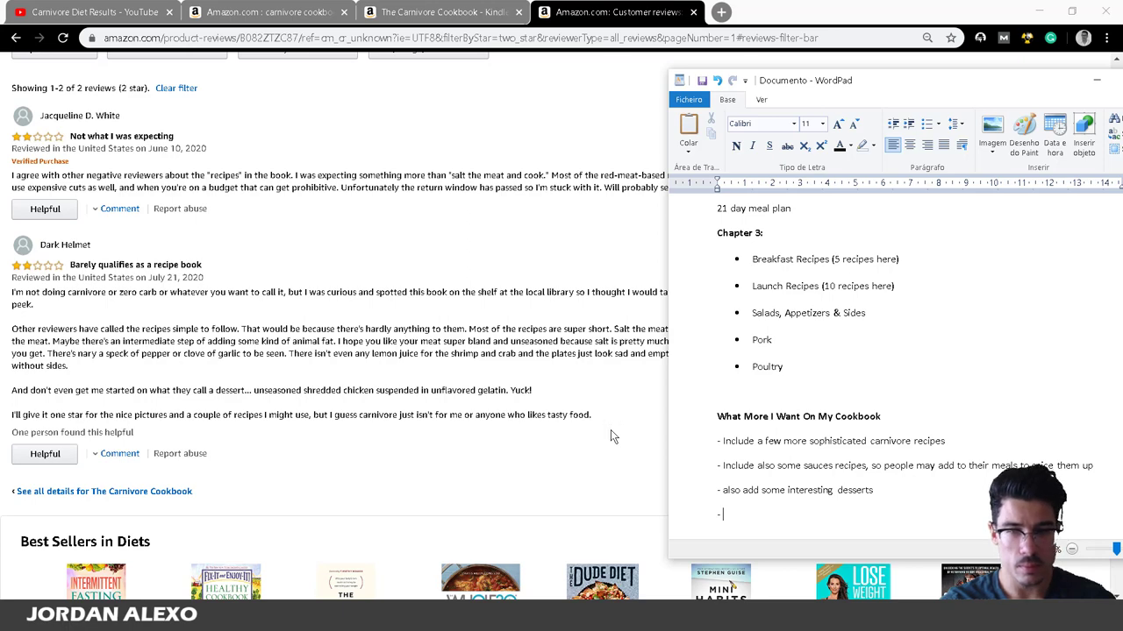
Switch to The Carnivore Cookbook's Amazon reviews page and scroll back to its top.
scroll(62, 473, "up", 2)
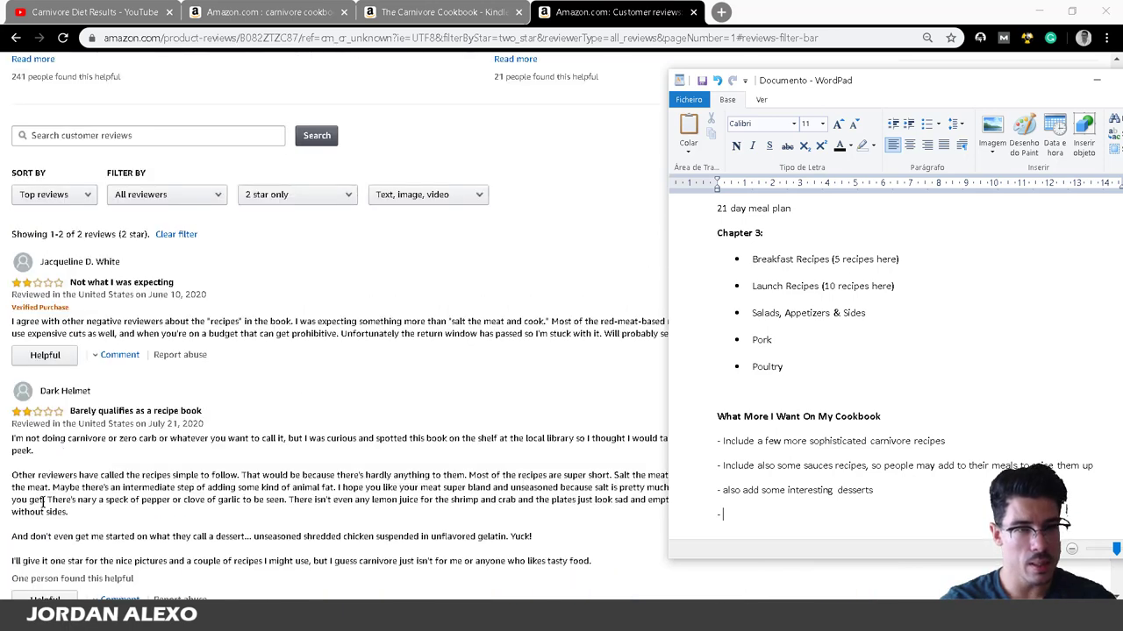
left_click(444, 392)
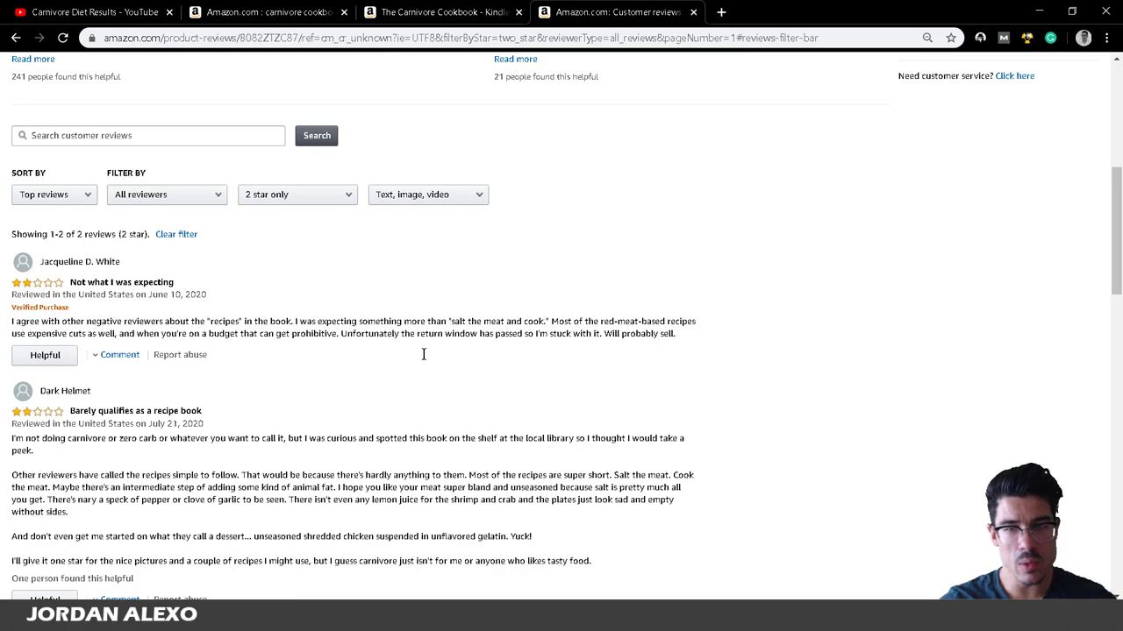
scroll(263, 279, "down", 2)
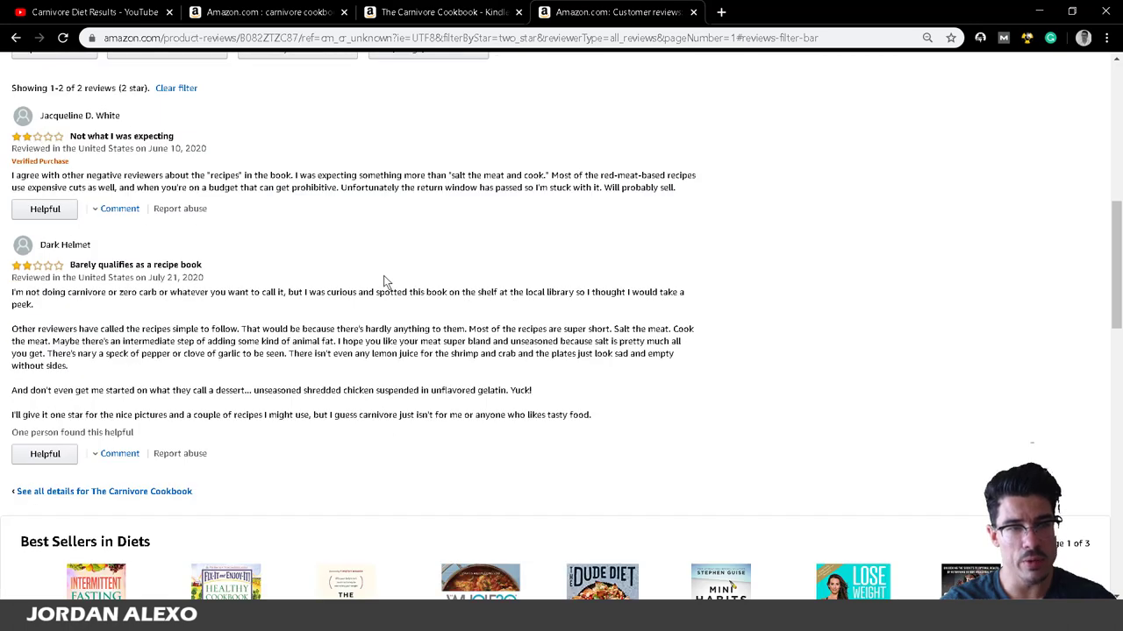
scroll(256, 460, "down", 1)
scroll(257, 461, "up", 2)
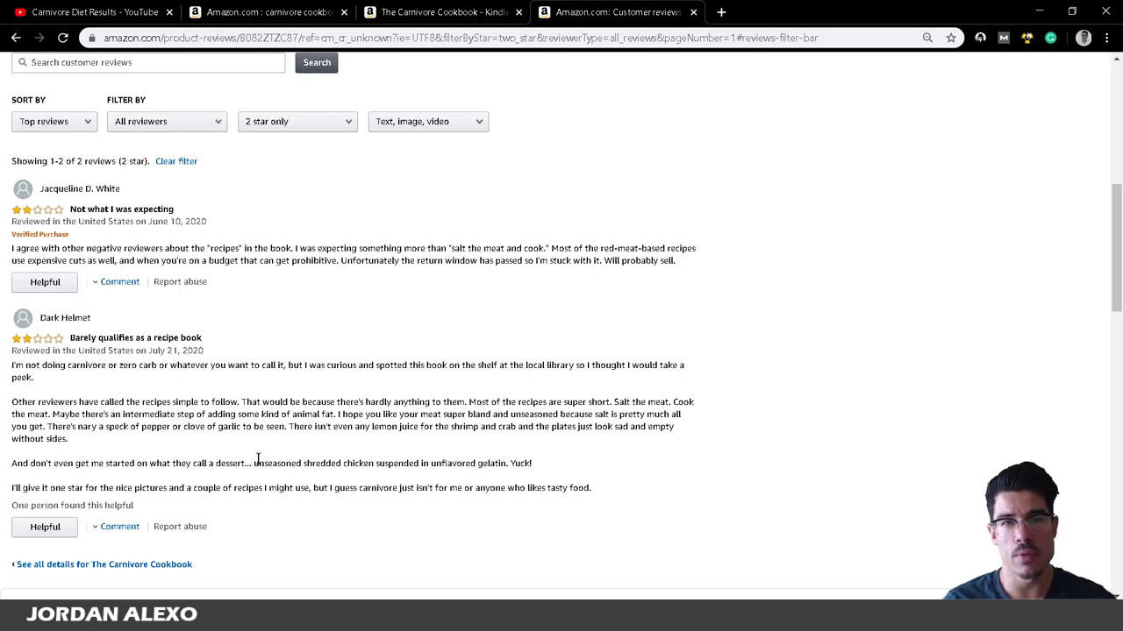
scroll(217, 485, "up", 6)
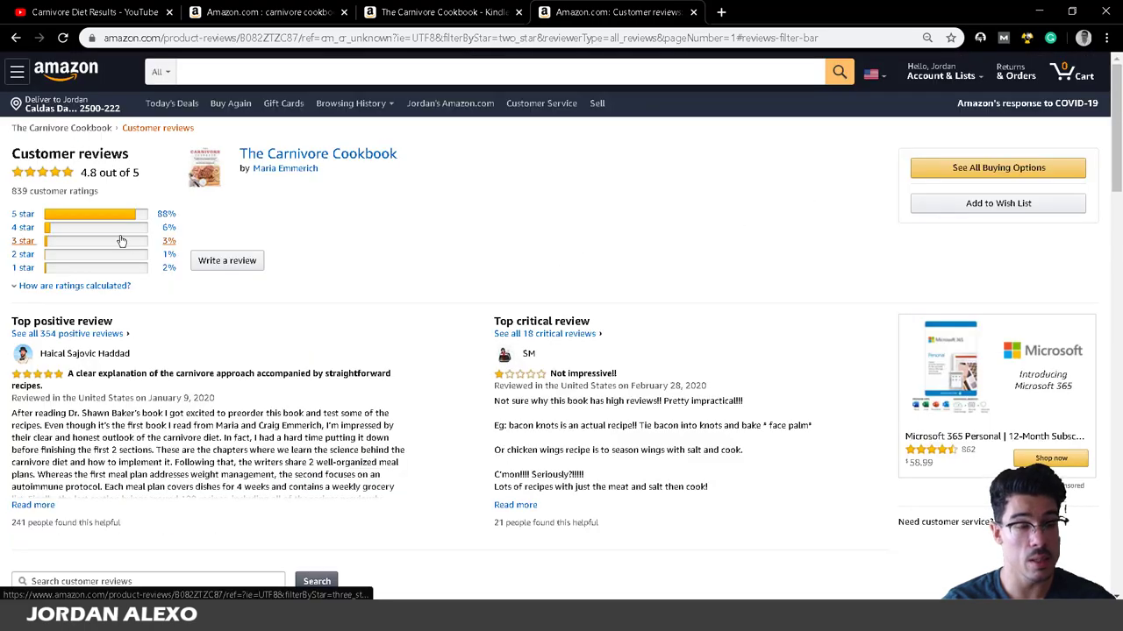
Filter the Amazon reviews to 3 stars only, then return to the WordPad outline.
left_click(121, 241)
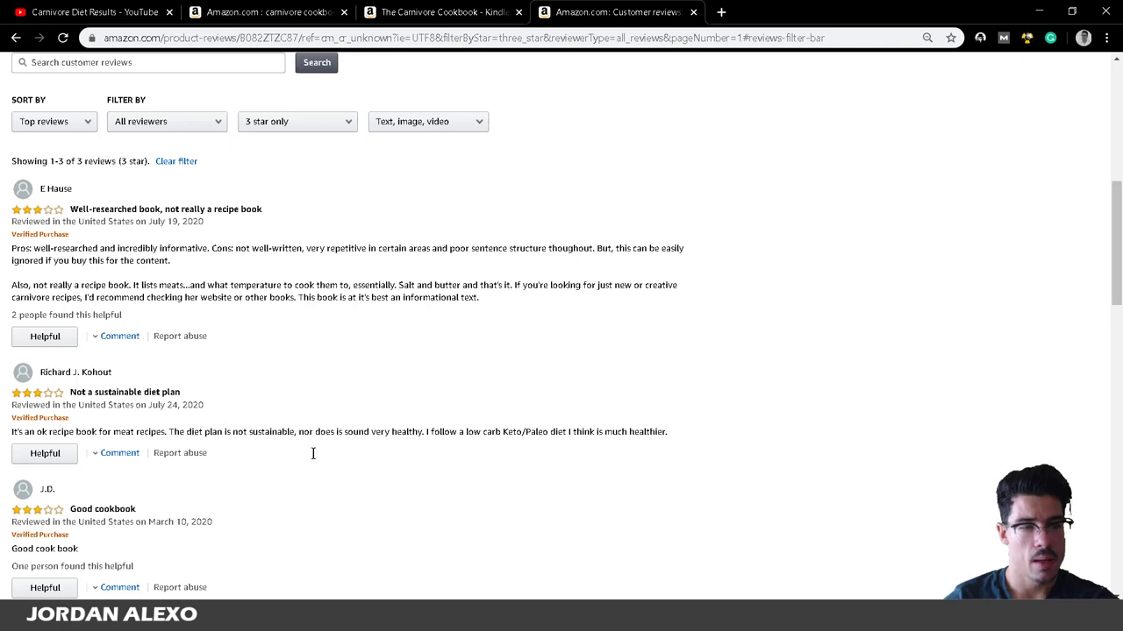
key("alt+Tab")
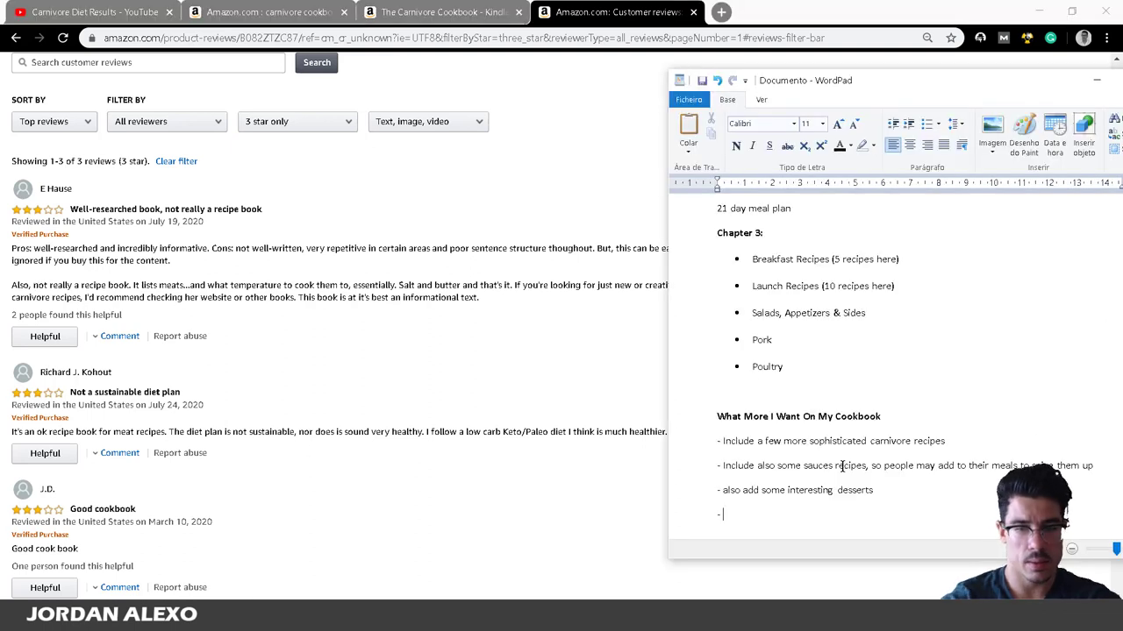
Add the wish 'Also add some scientifical data to backup the benefits of this' and begin a fifth dash.
type("Also ")
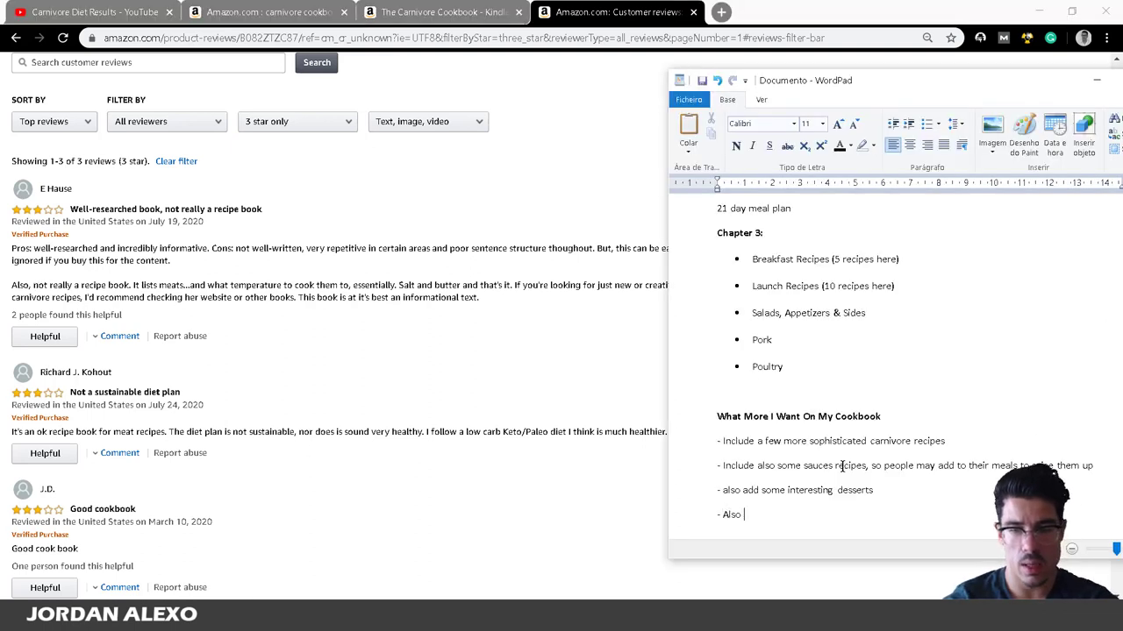
type("add some sc")
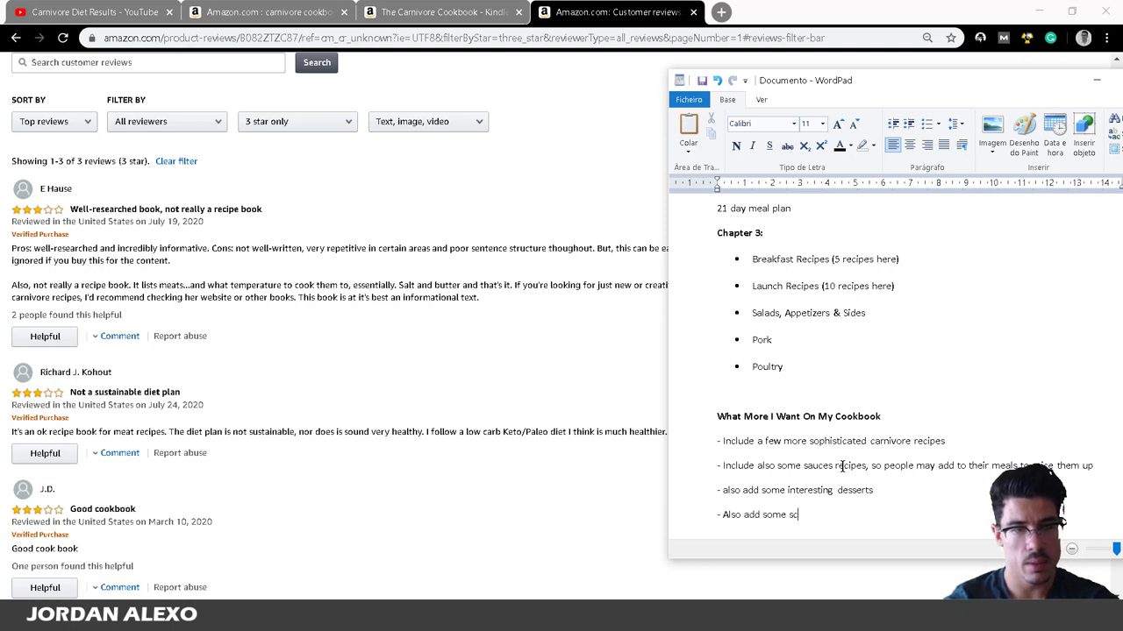
type("ientifical ")
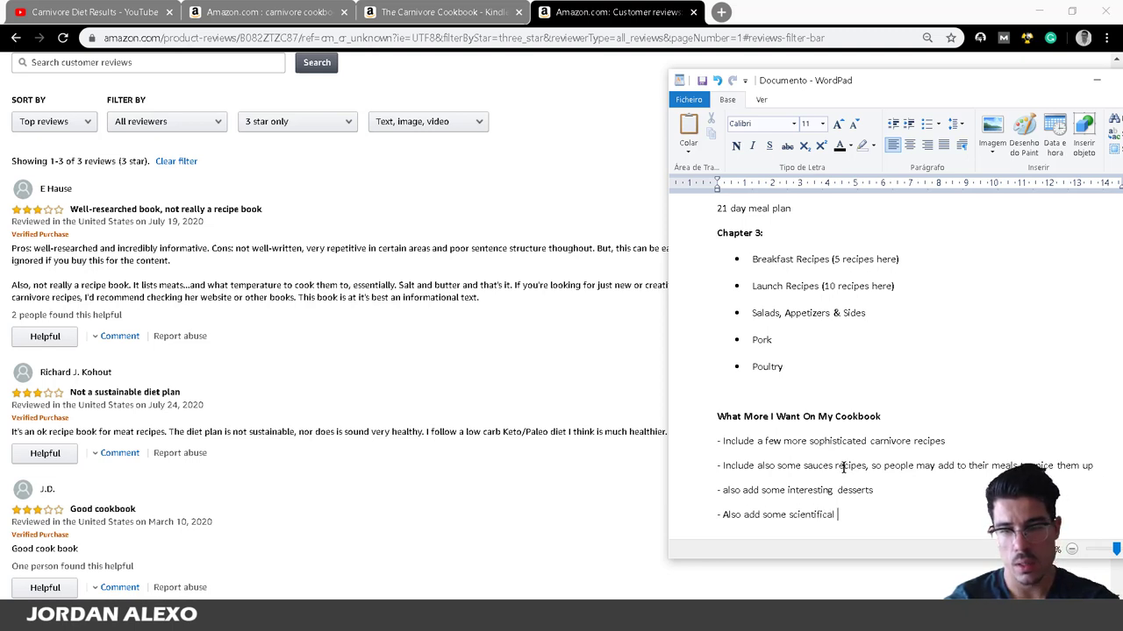
type("data to backup ")
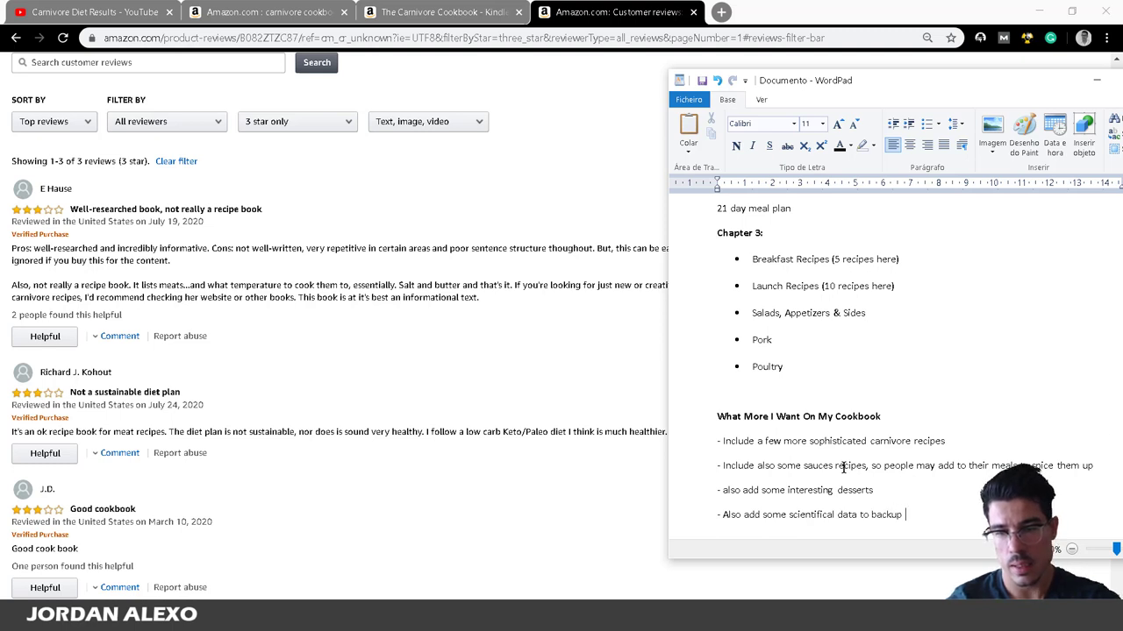
type("the benefits ")
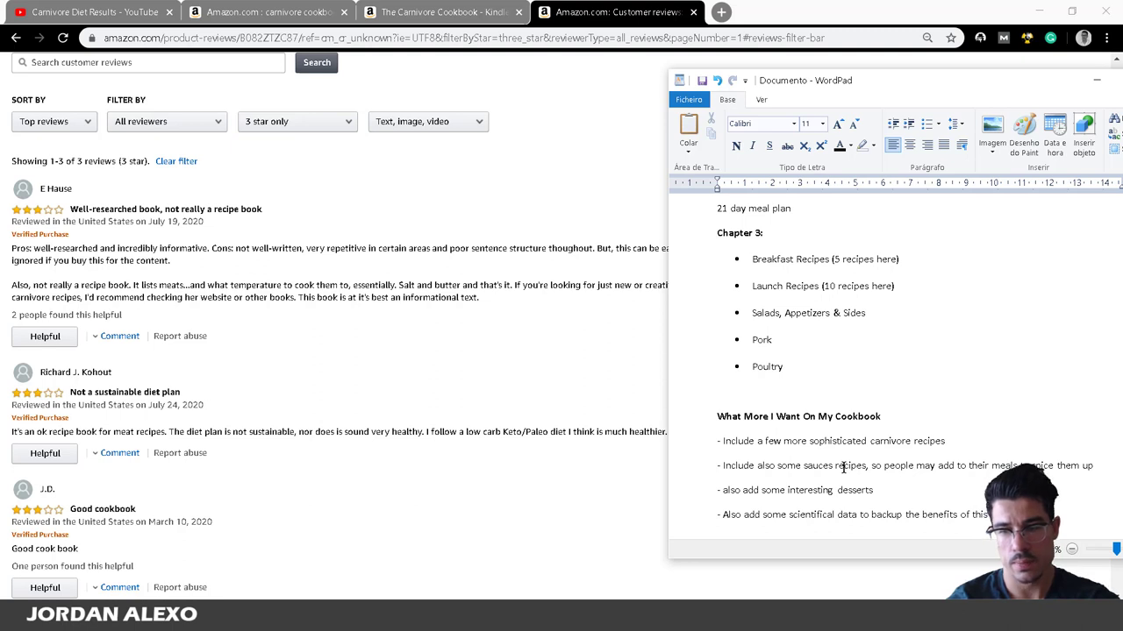
type("of this")
key("Return")
type("-")
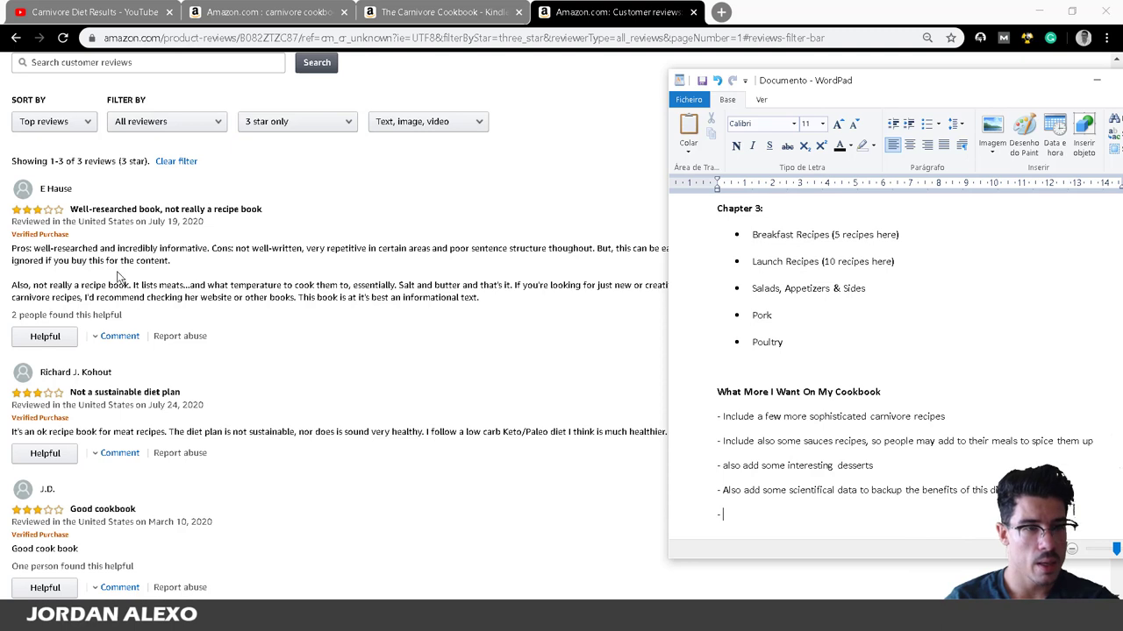
Bring the 3-star Amazon reviews forward and scroll through its three reviews.
left_click(30, 281)
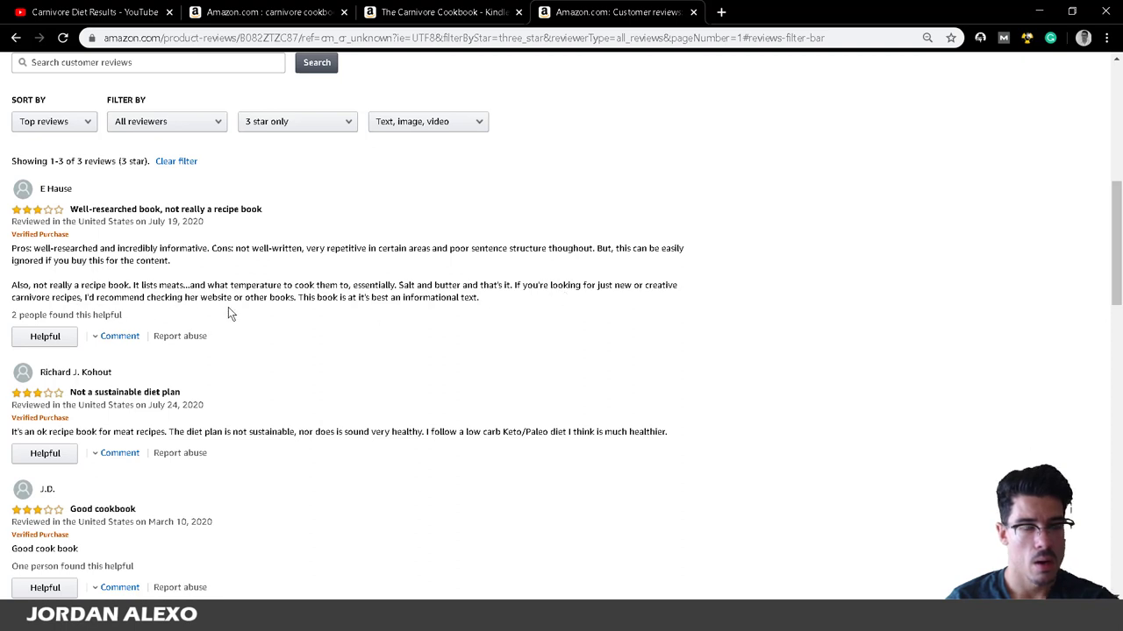
scroll(263, 316, "down", 3)
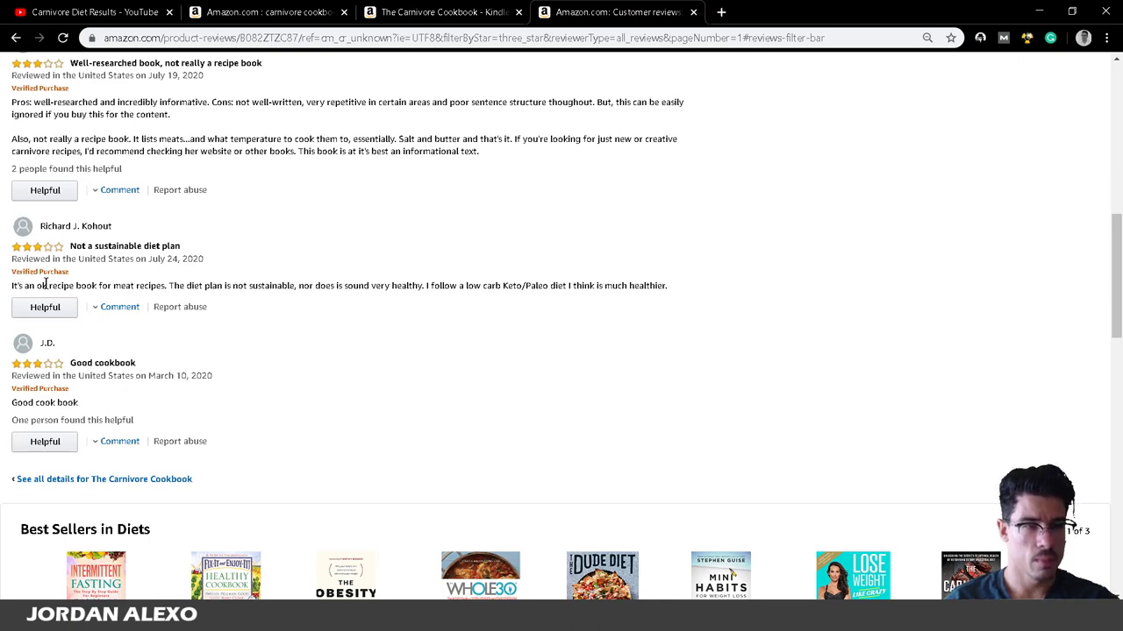
scroll(213, 349, "up", 3)
scroll(213, 349, "down", 3)
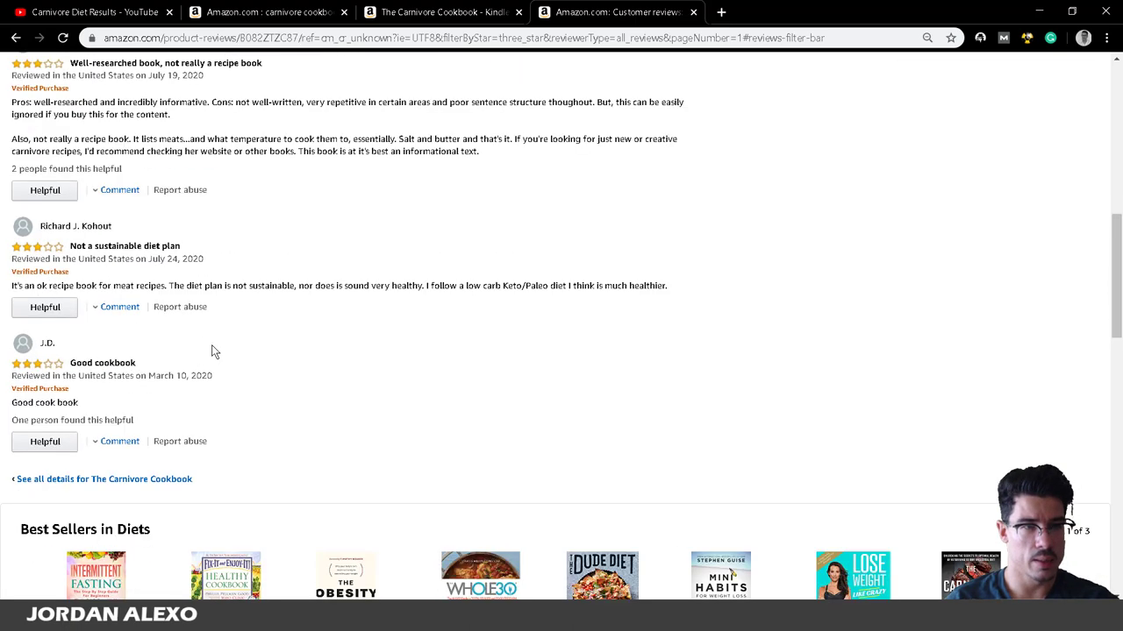
scroll(208, 365, "up", 9)
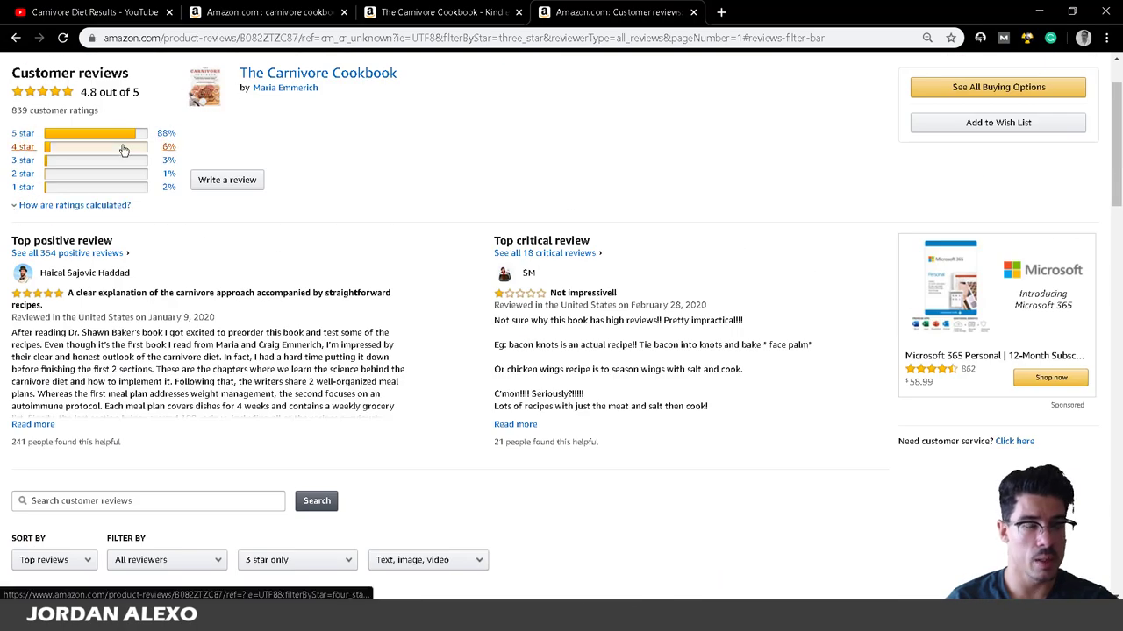
Filter the reviews to 4 stars and scroll through the three listed reviews.
left_click(123, 148)
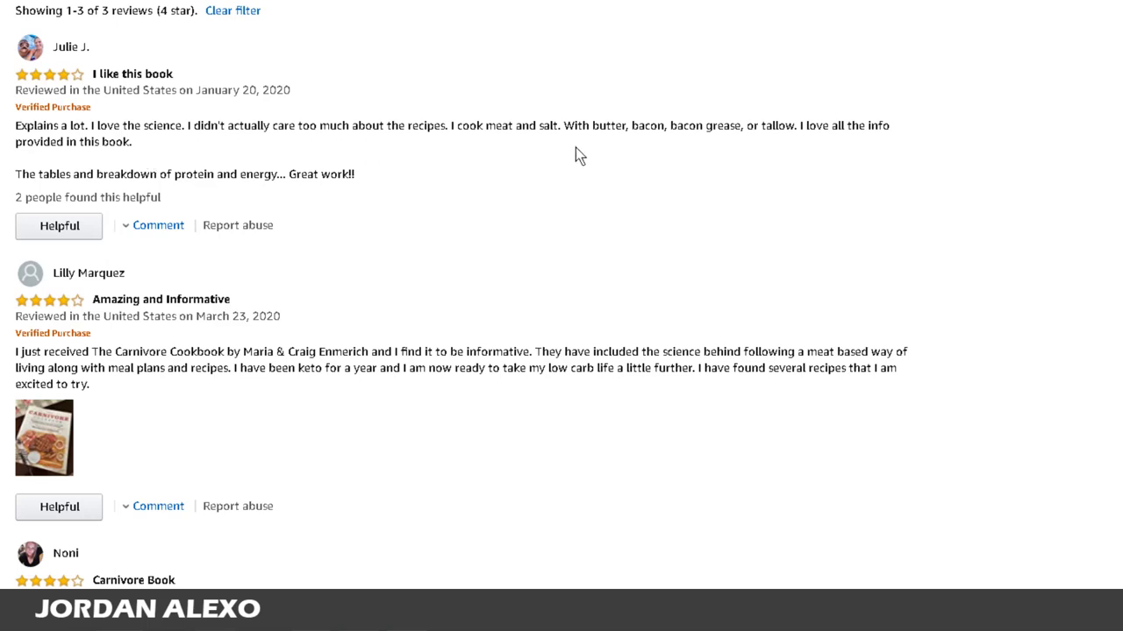
scroll(509, 211, "down", 1)
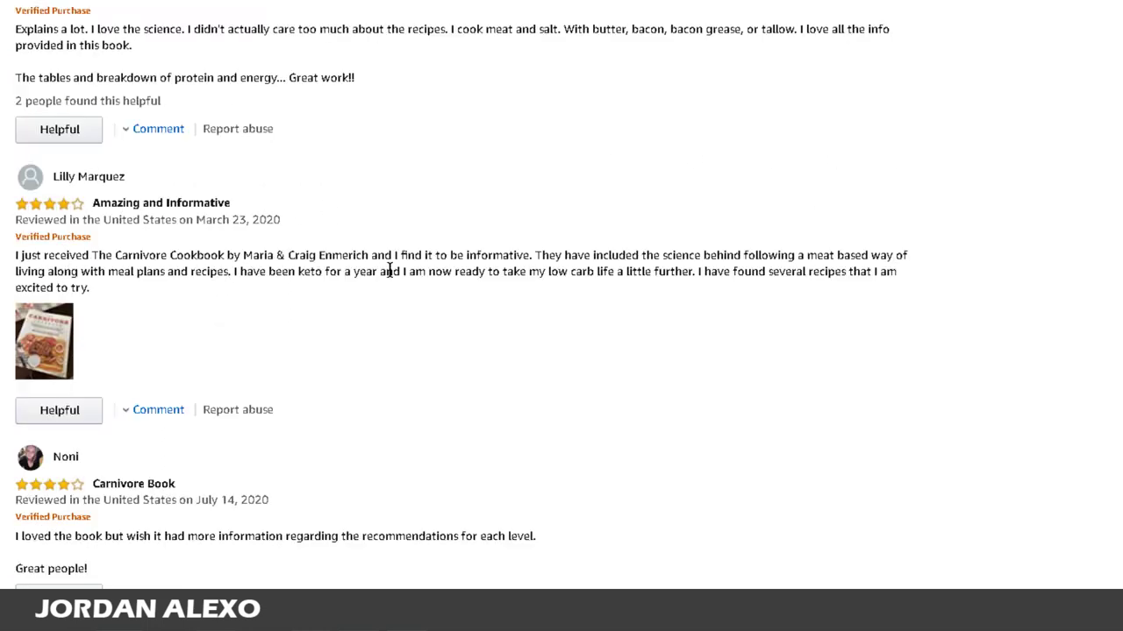
scroll(897, 279, "down", 1)
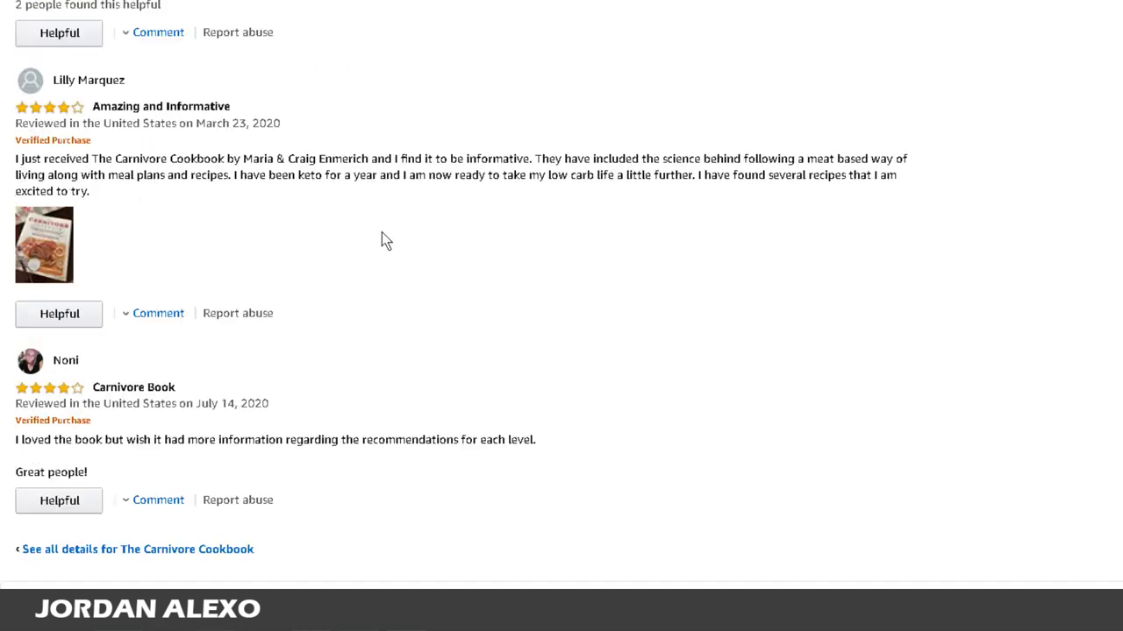
scroll(380, 238, "down", 2)
scroll(133, 369, "up", 9)
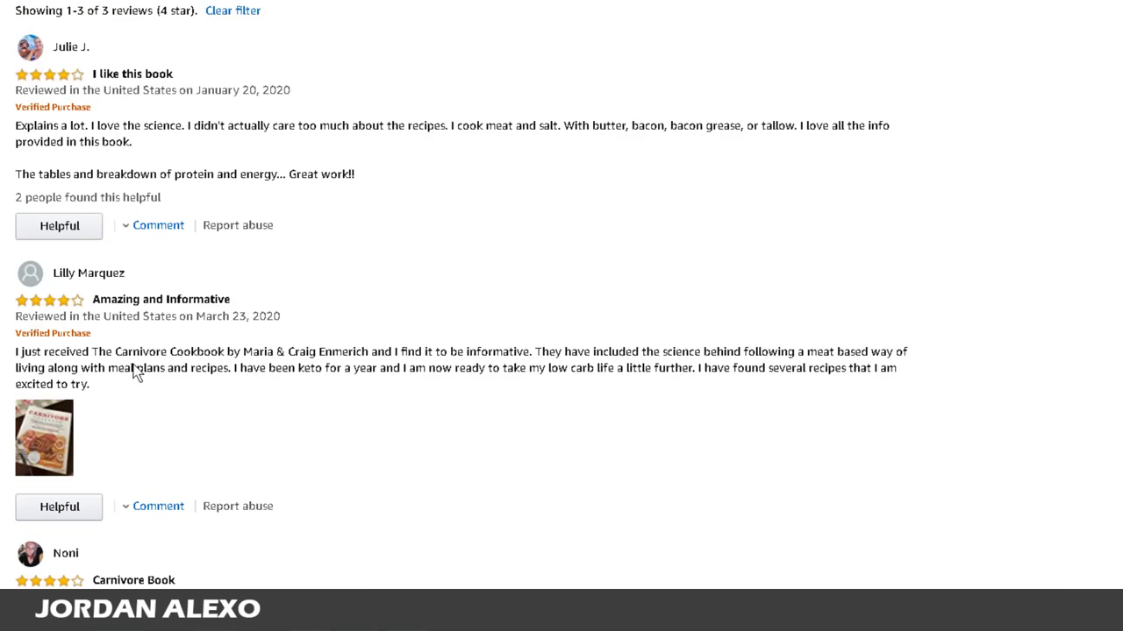
scroll(133, 364, "up", 2)
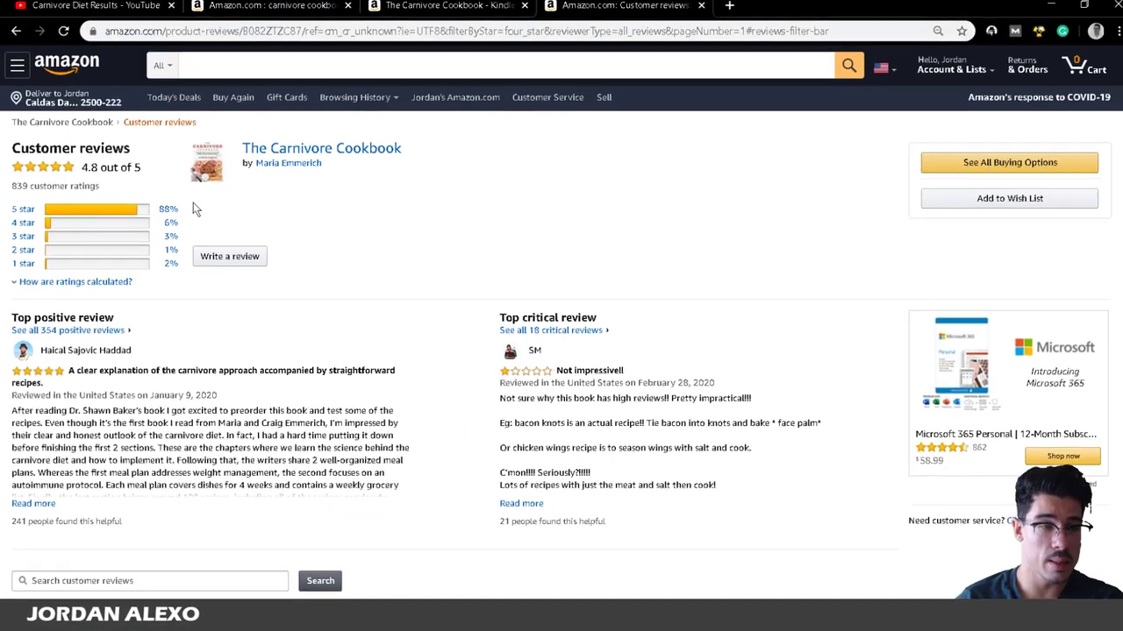
scroll(63, 248, "down", 1)
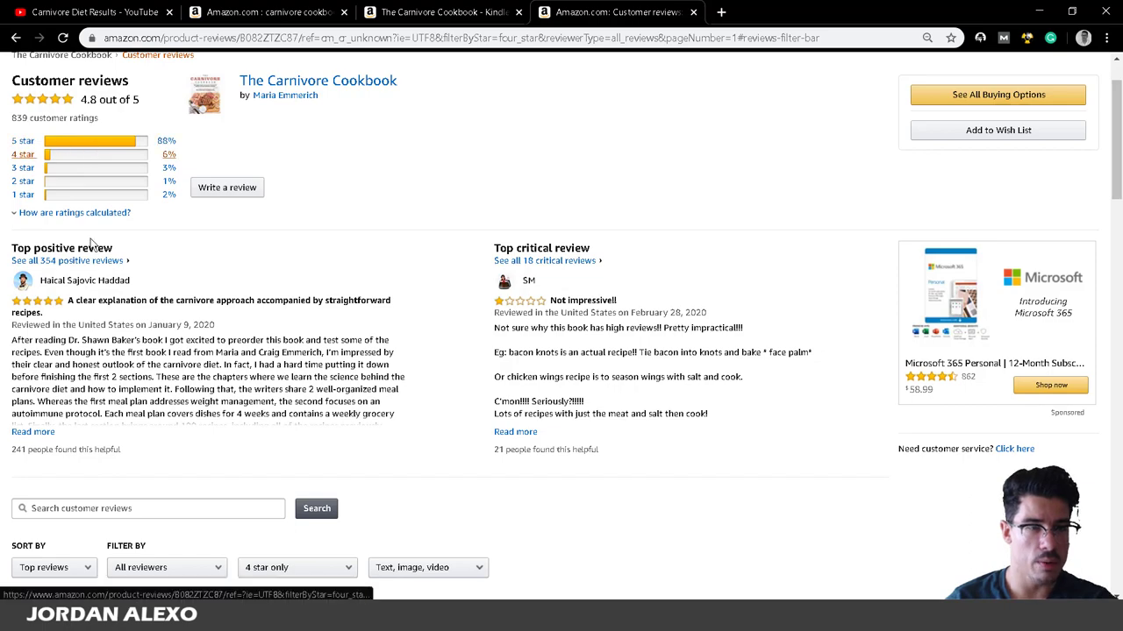
scroll(76, 386, "down", 3)
scroll(73, 406, "down", 3)
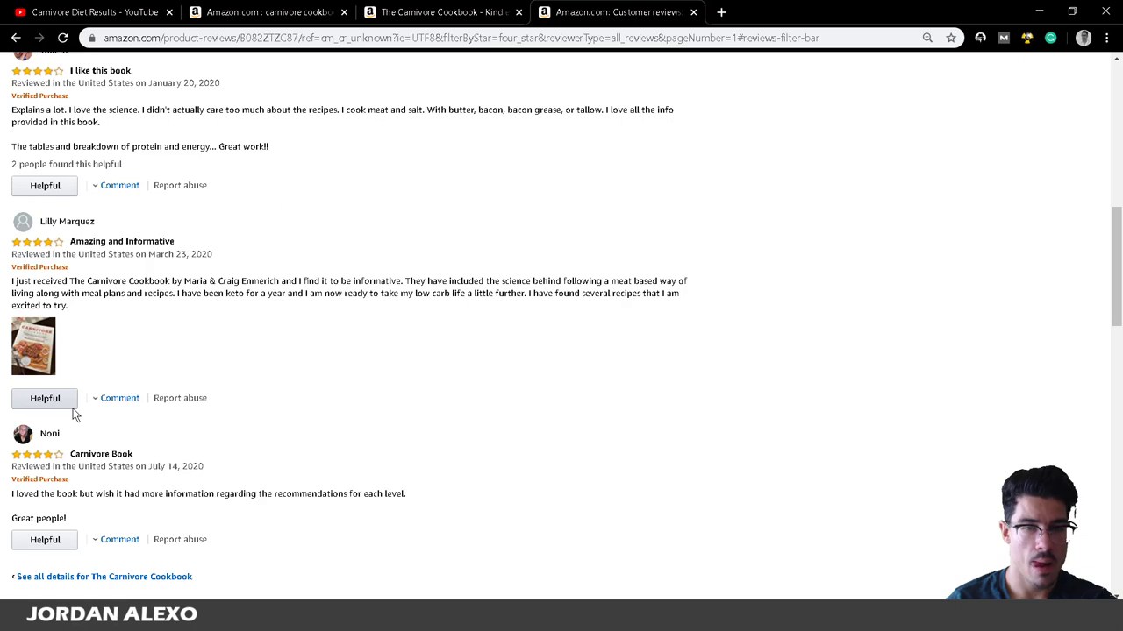
scroll(75, 415, "down", 1)
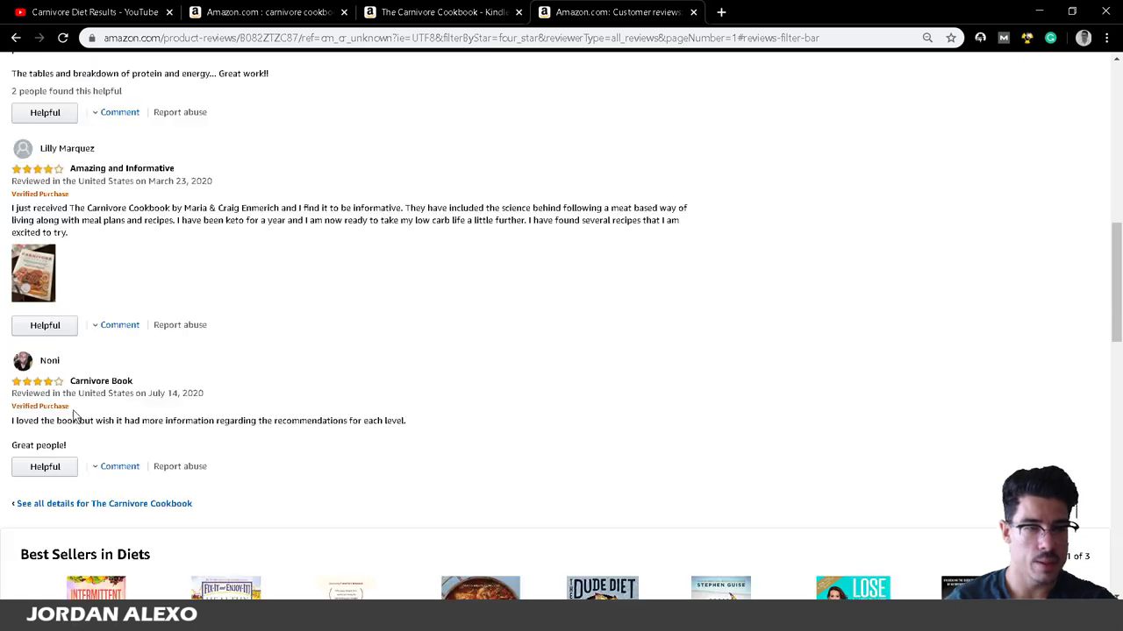
scroll(118, 541, "up", 1)
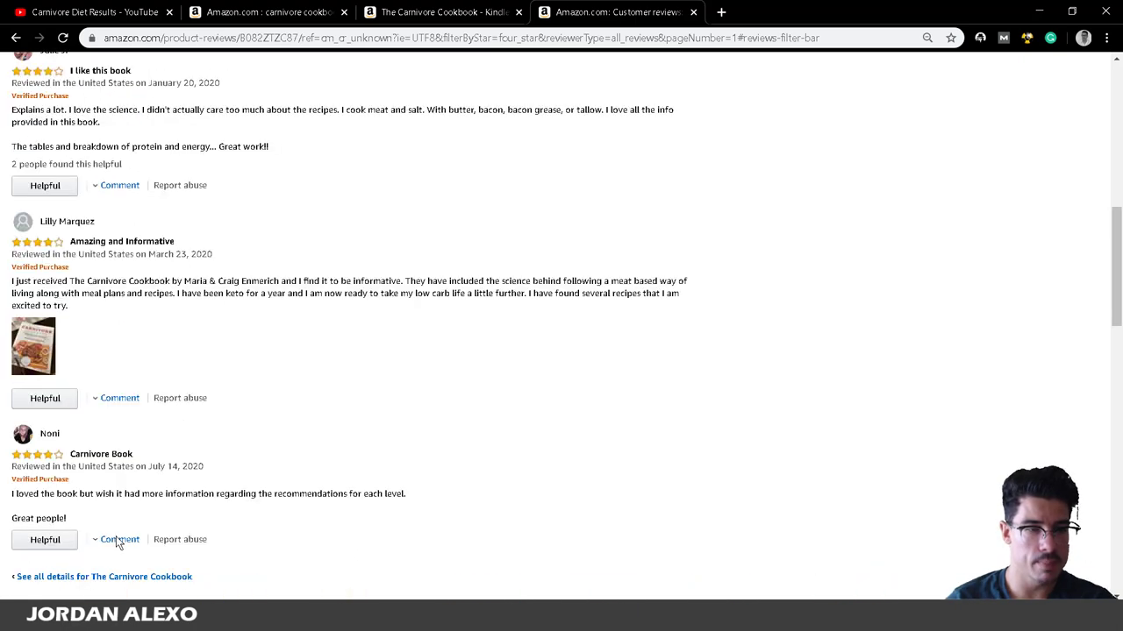
scroll(117, 541, "up", 6)
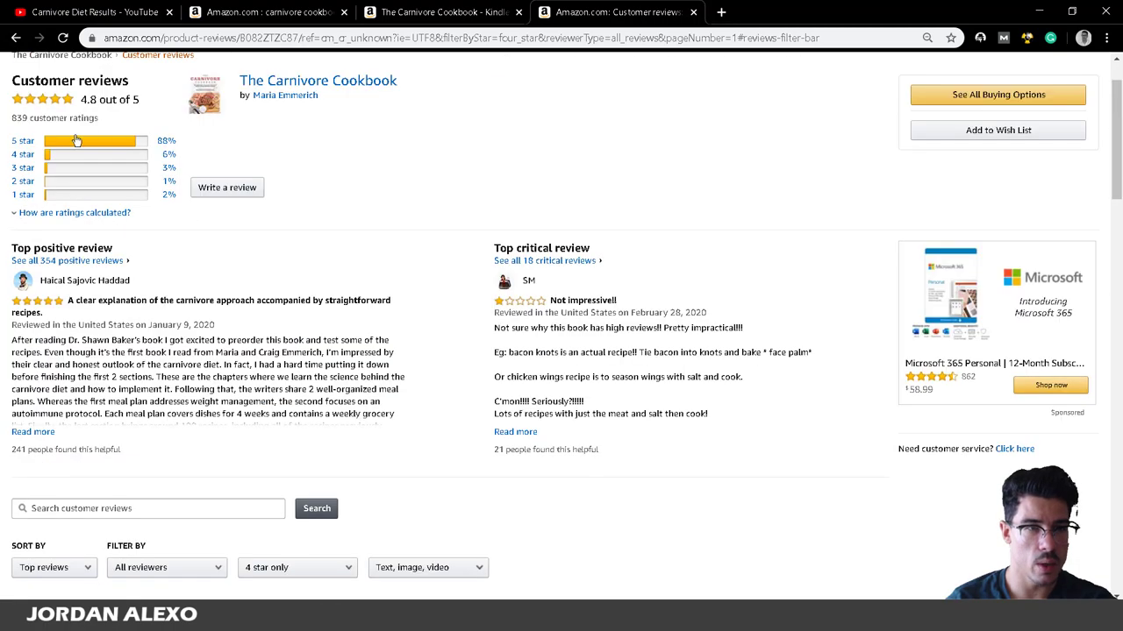
left_click(77, 145)
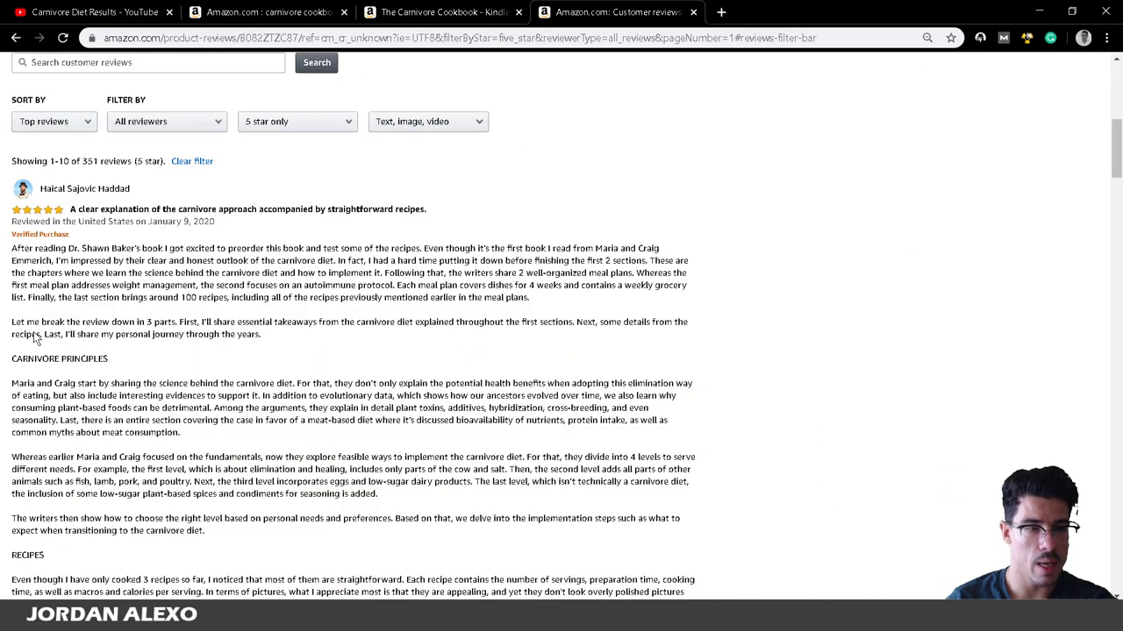
scroll(37, 339, "up", 3)
scroll(9, 263, "up", 3)
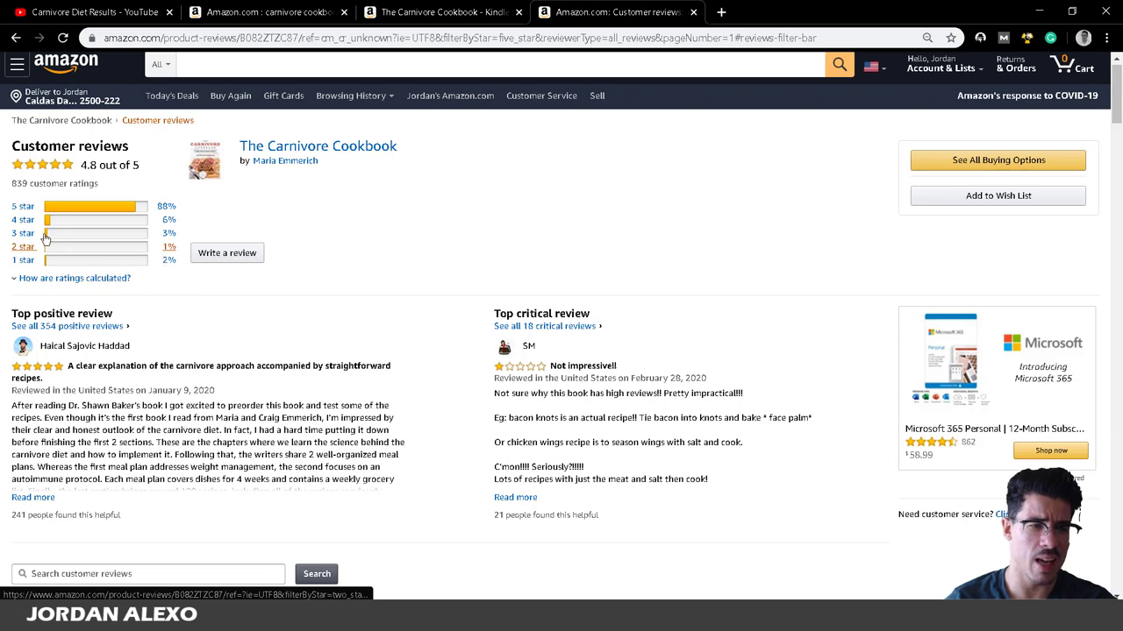
mouse_move(50, 252)
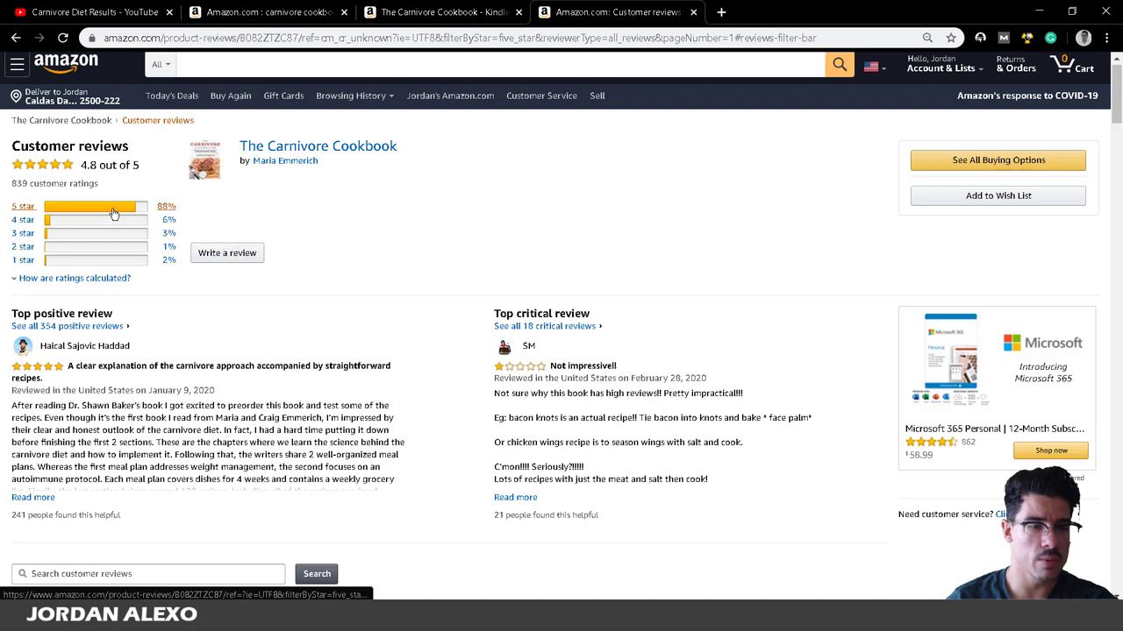
mouse_move(235, 616)
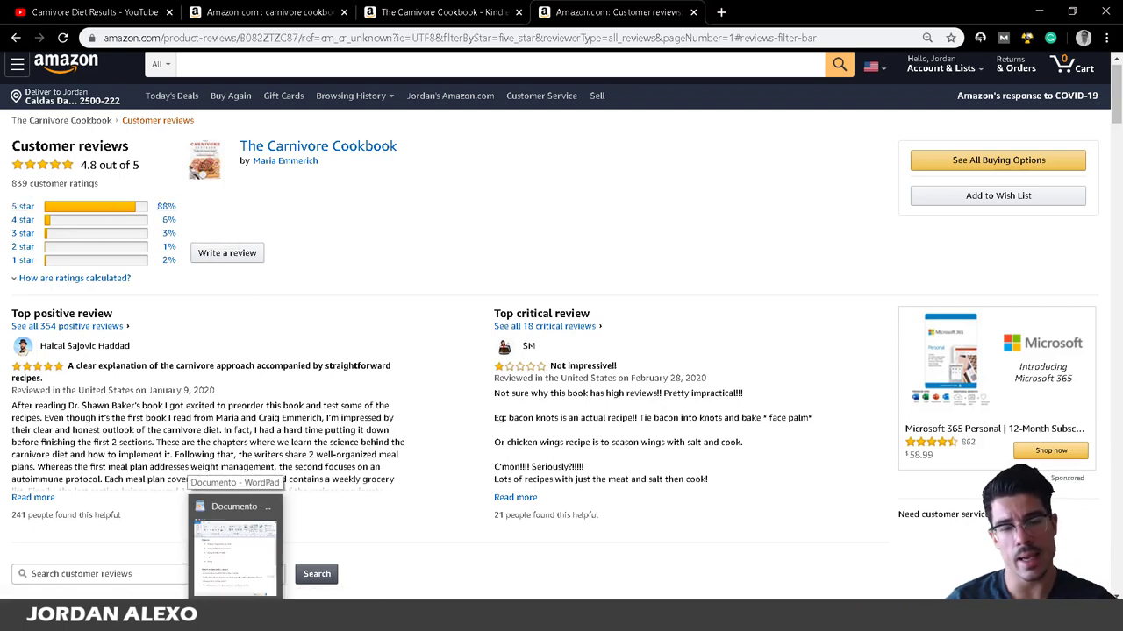
left_click(236, 548)
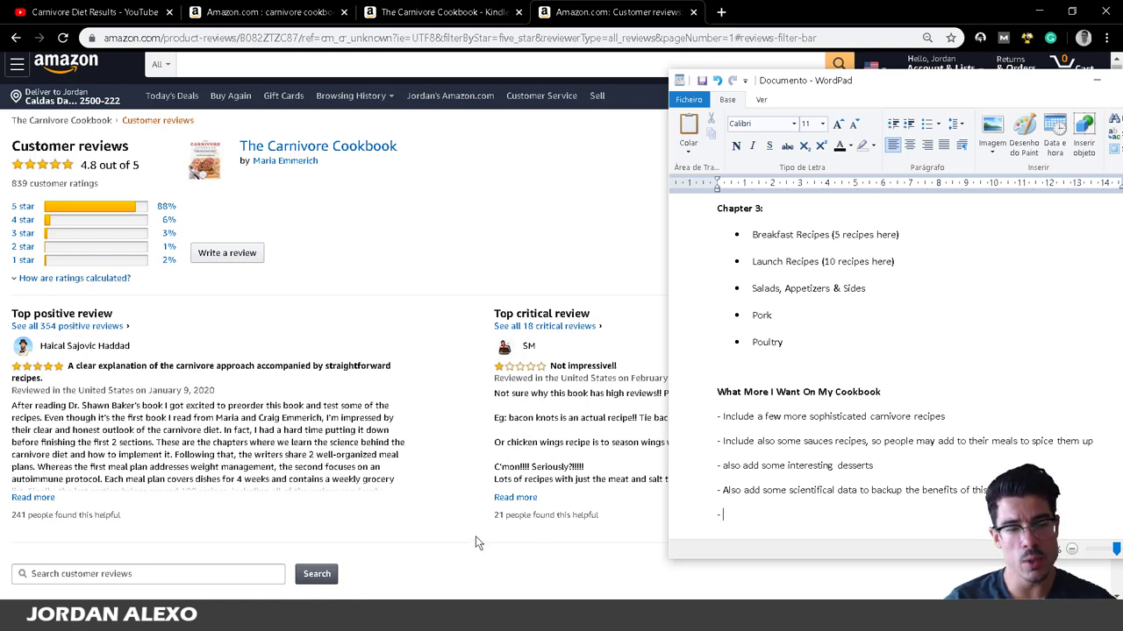
left_click(234, 528)
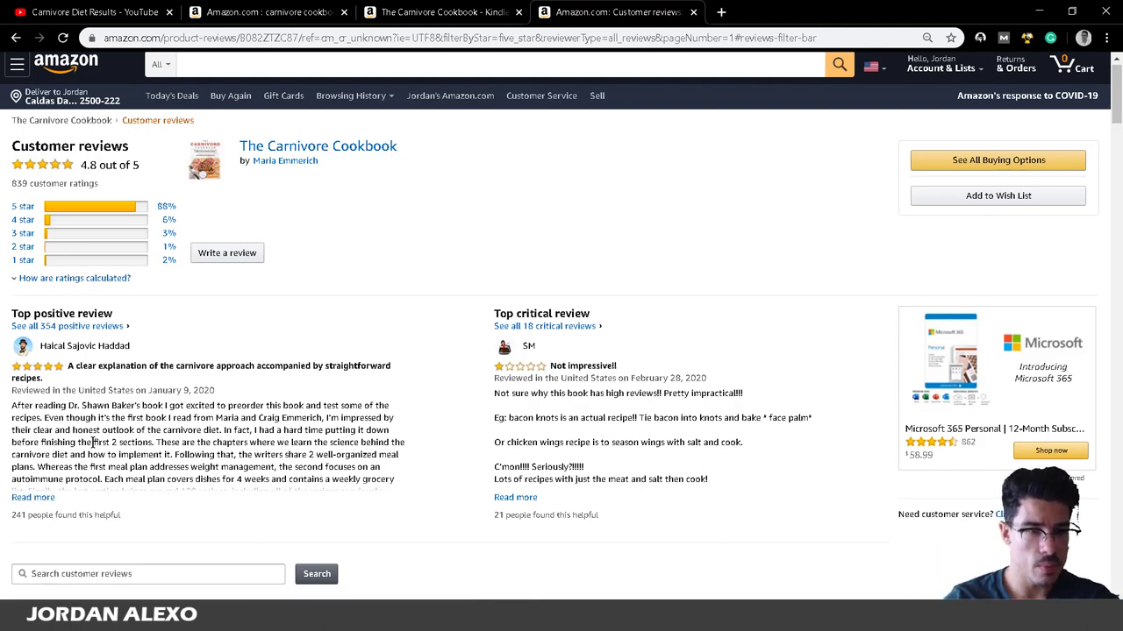
Scroll through the top 5-star review, then switch back to the WordPad outline.
scroll(92, 443, "down", 4)
scroll(92, 443, "down", 2)
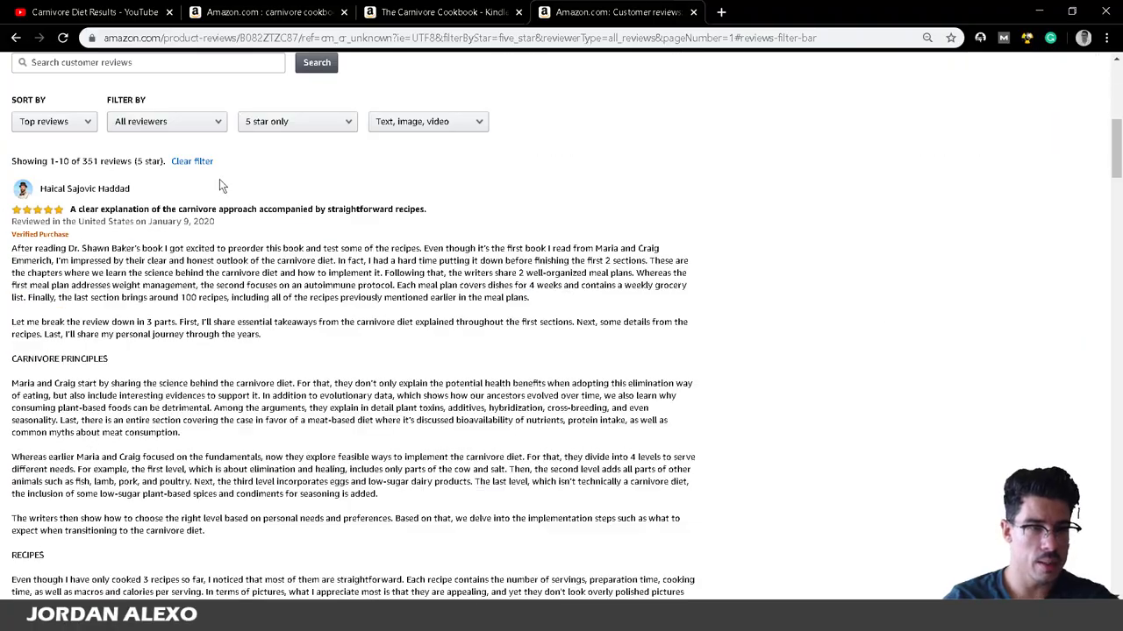
scroll(220, 181, "down", 2)
scroll(211, 210, "down", 4)
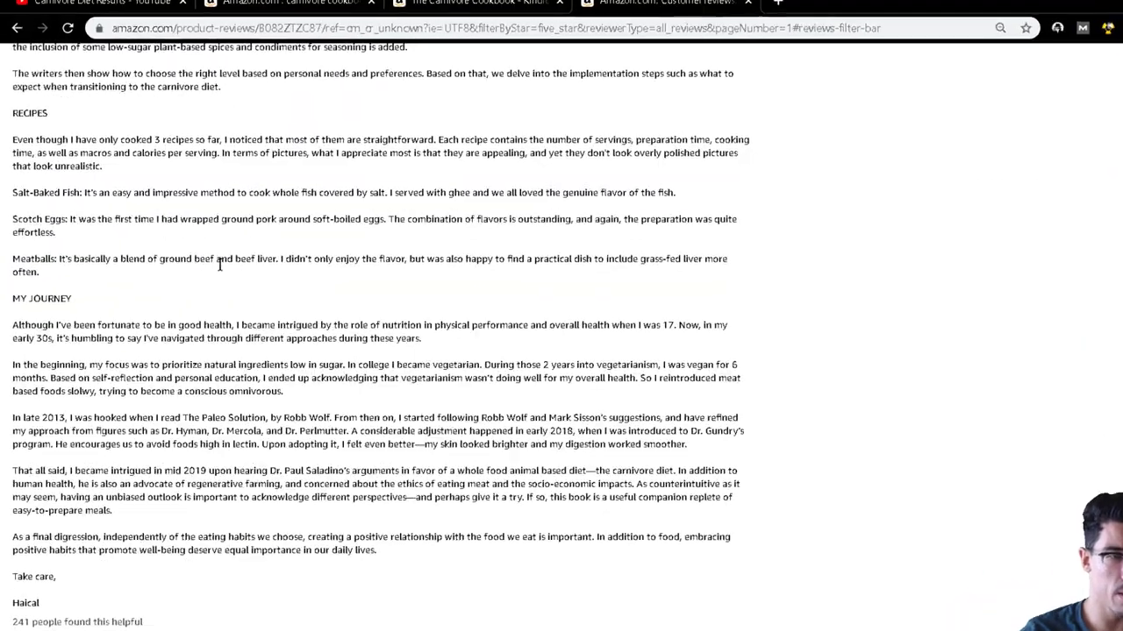
scroll(206, 261, "up", 3)
scroll(193, 233, "up", 2)
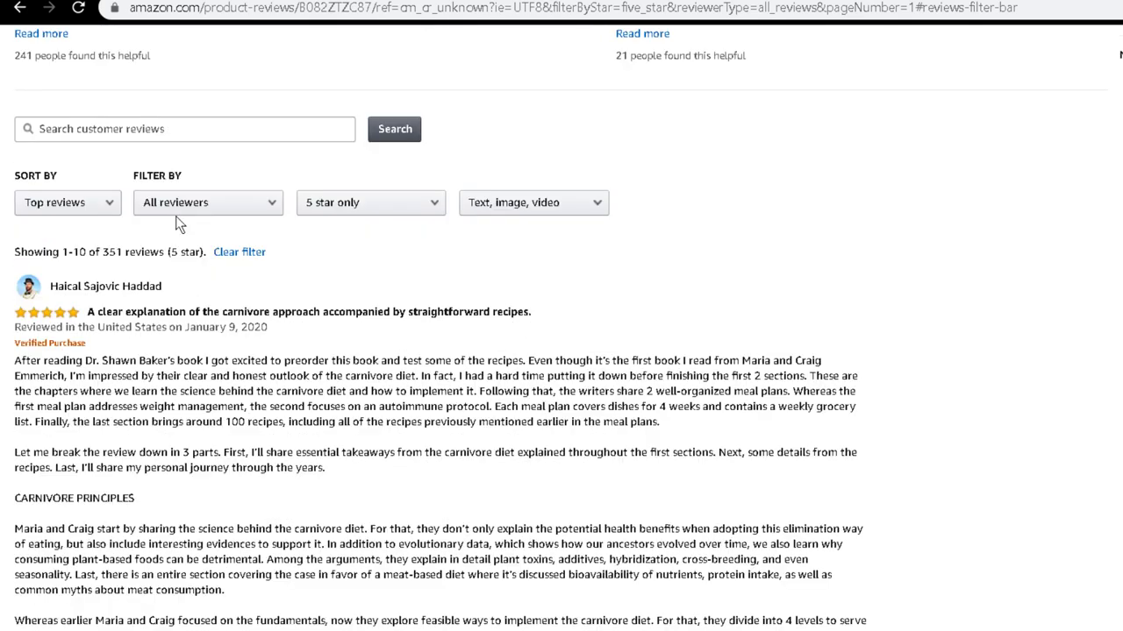
scroll(175, 219, "down", 2)
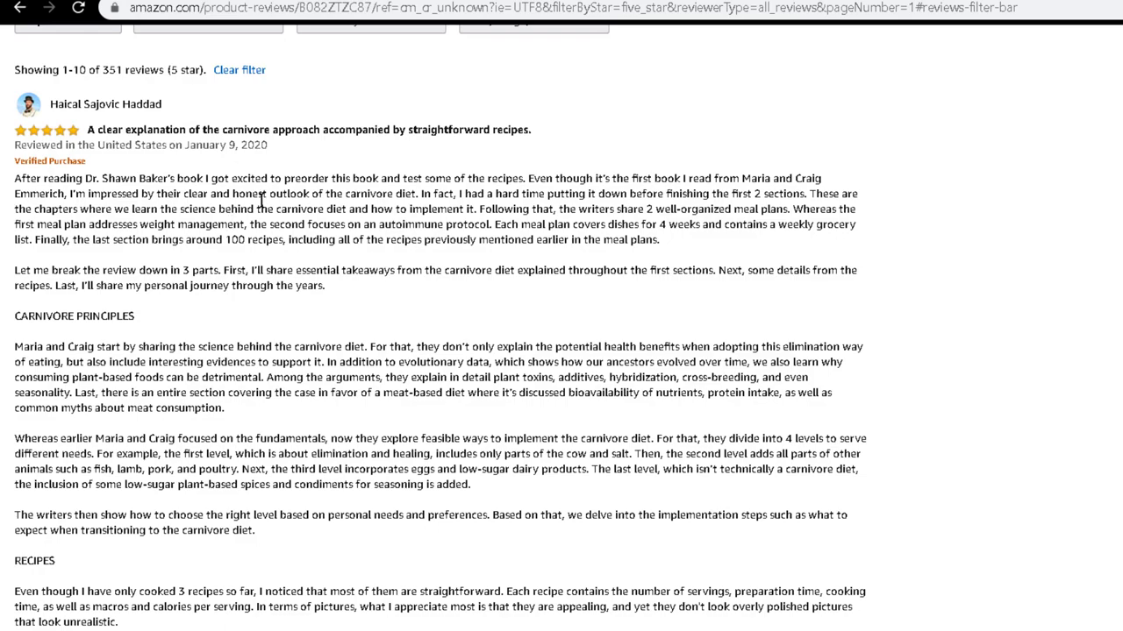
key("alt+Tab")
scroll(1055, 363, "up", 5)
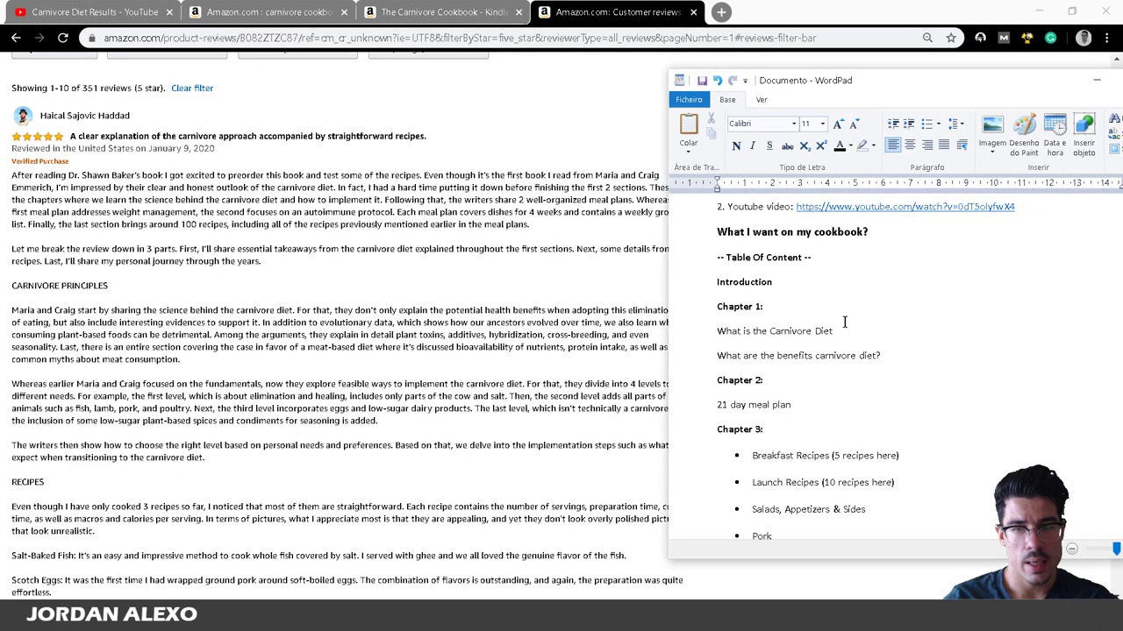
Append '[provide scientifical reasons]' to the benefits question and start a new line below it.
left_click(942, 361)
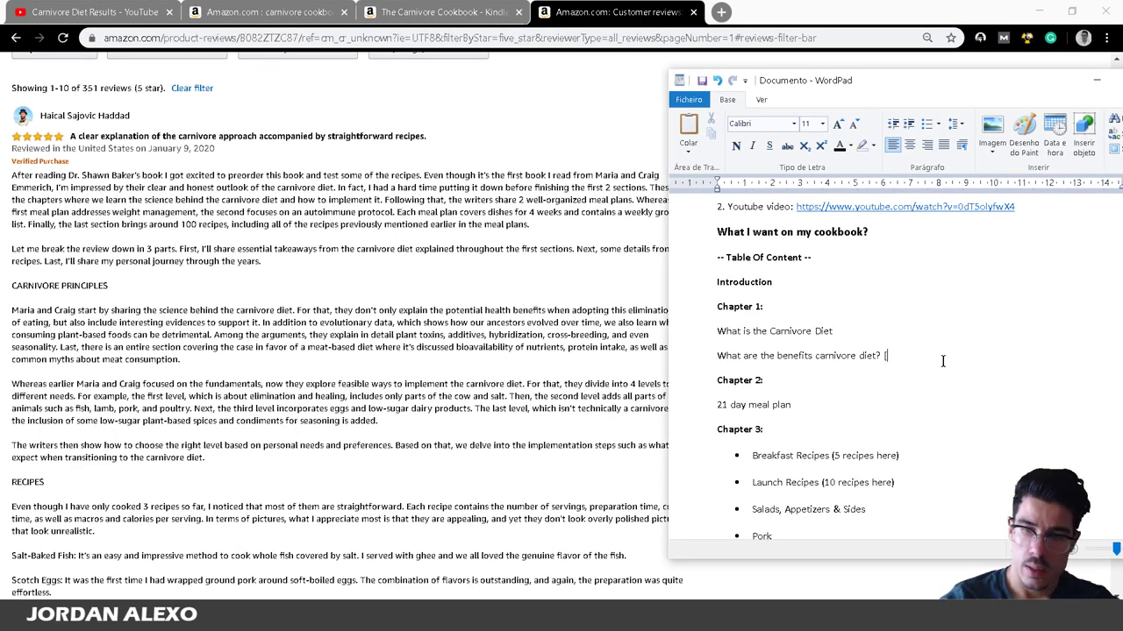
type("[se")
key("BackSpace")
key("BackSpace")
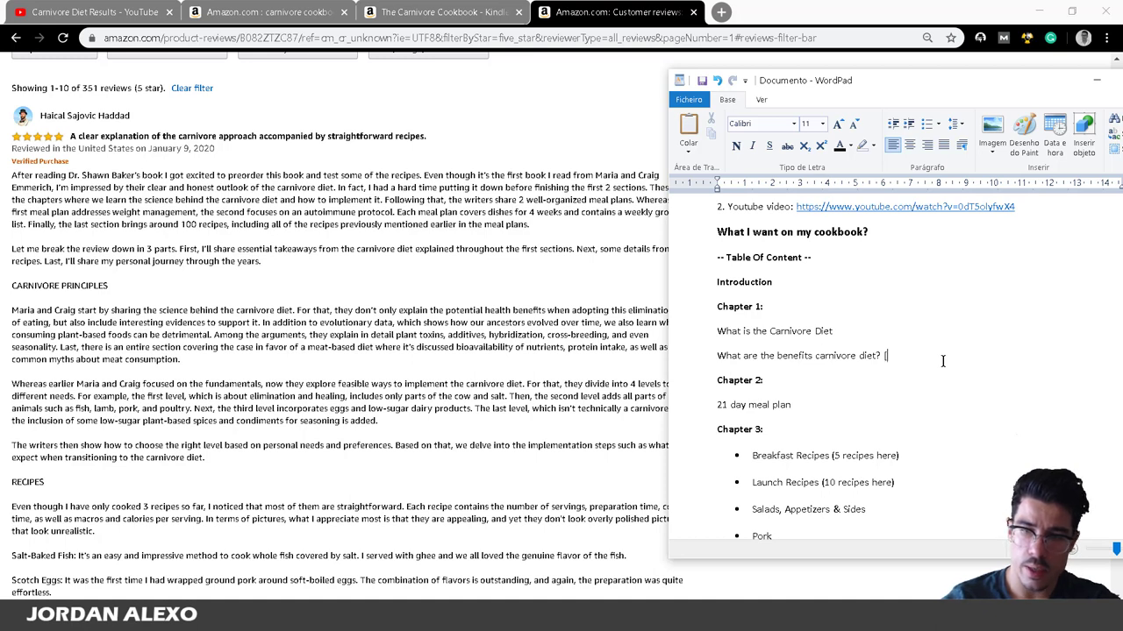
type("provide scie")
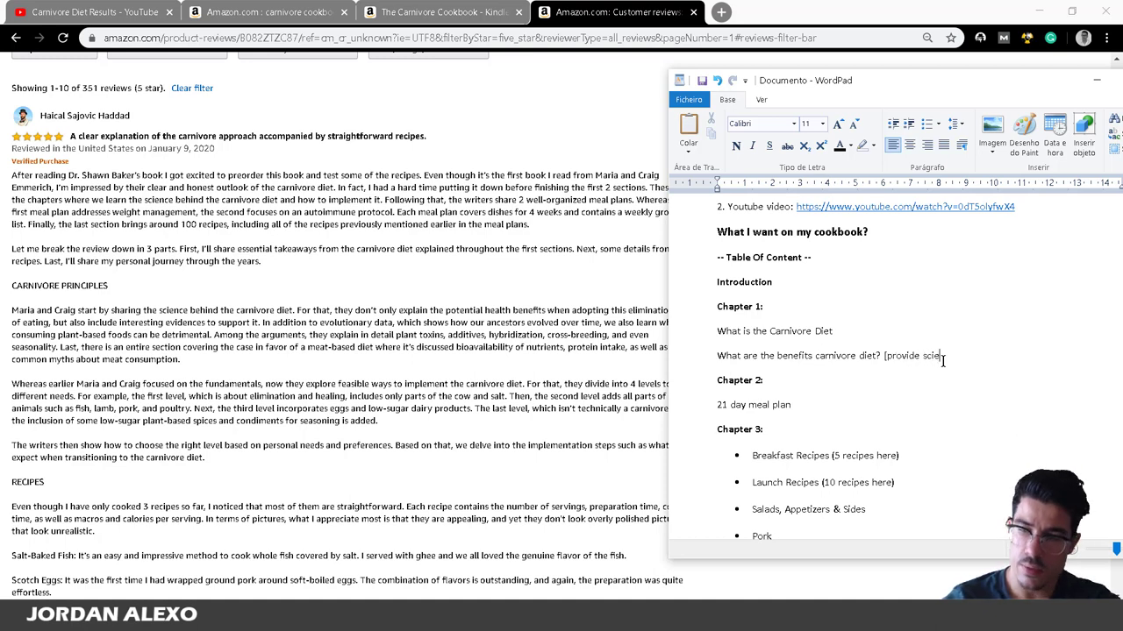
type("ntifical ")
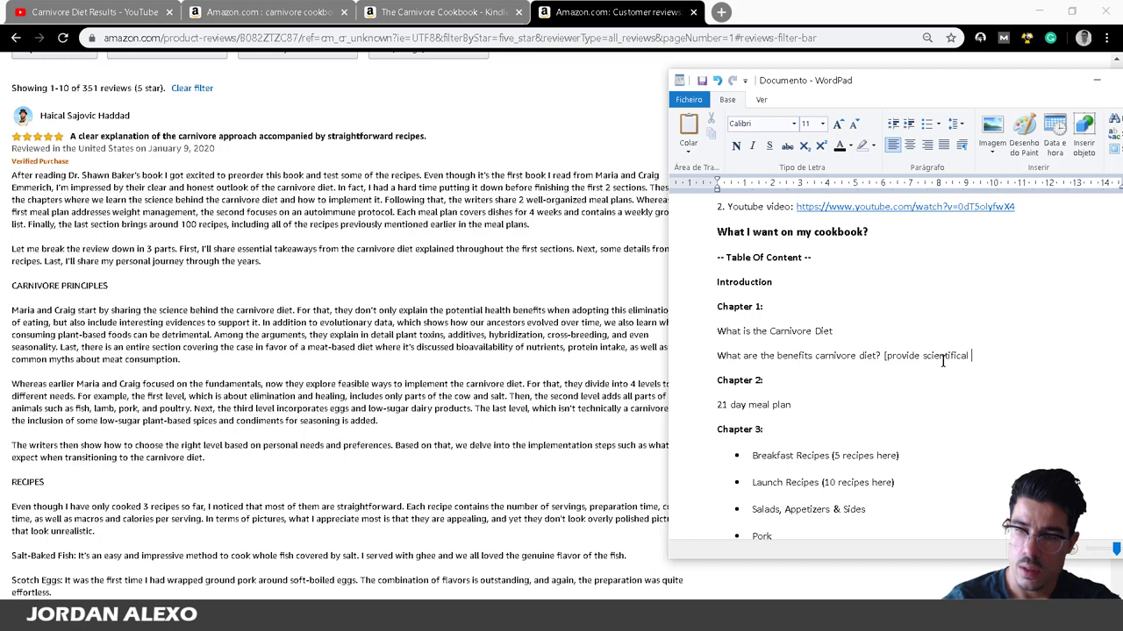
type("reasons")
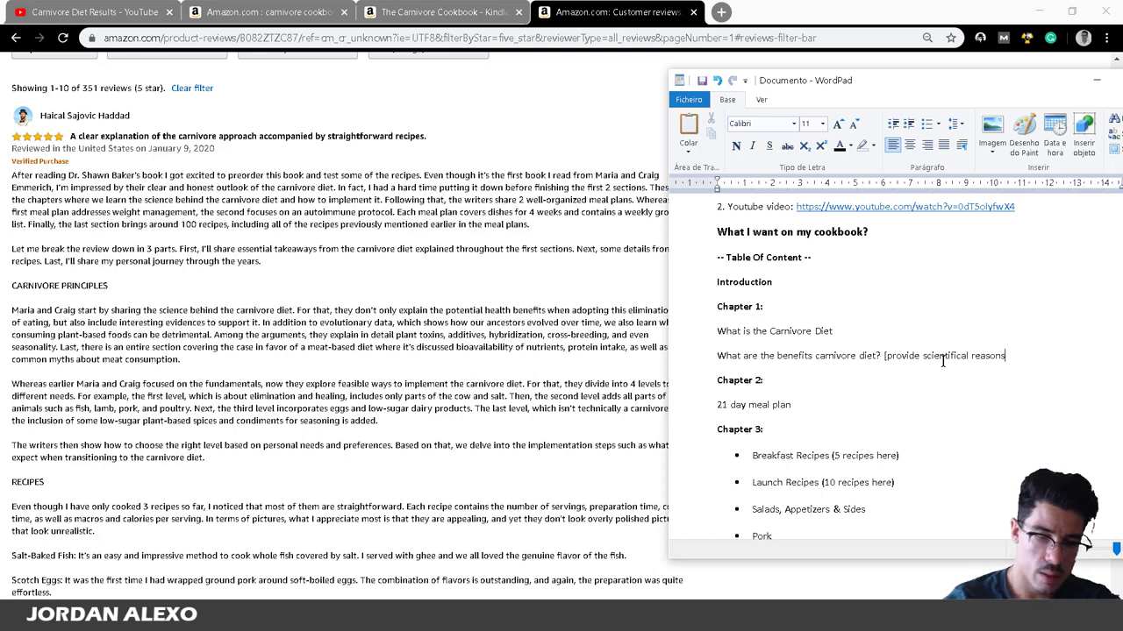
type("]")
key("Return")
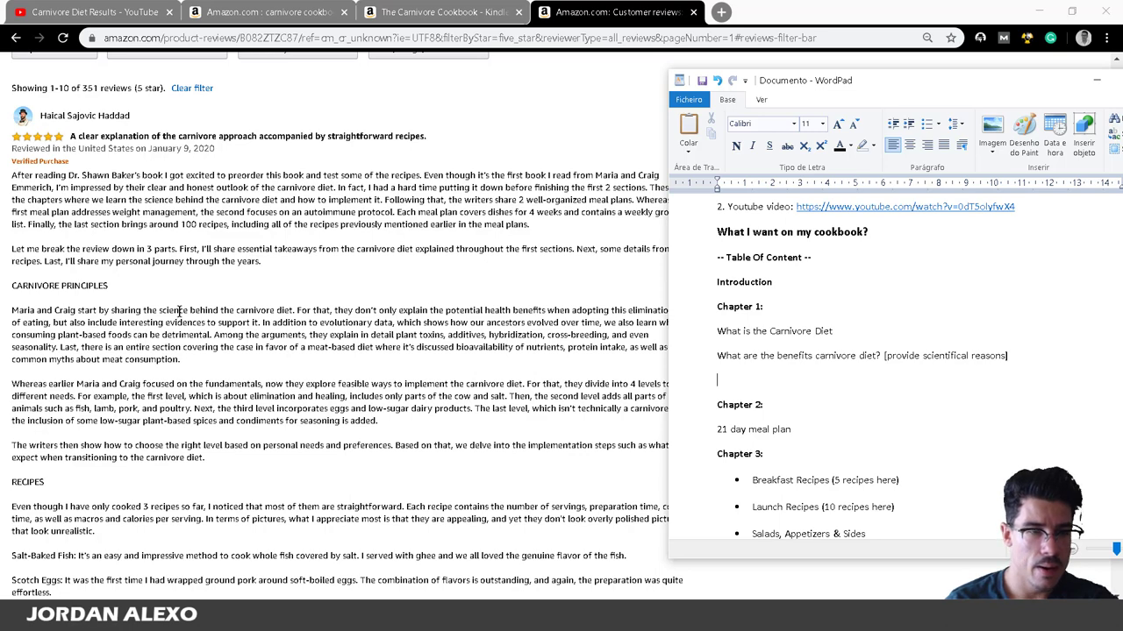
Write a wish for straightforward recipe instructions listing servings, nutritional facts and preparation time.
scroll(179, 311, "down", 1)
scroll(112, 340, "down", 2)
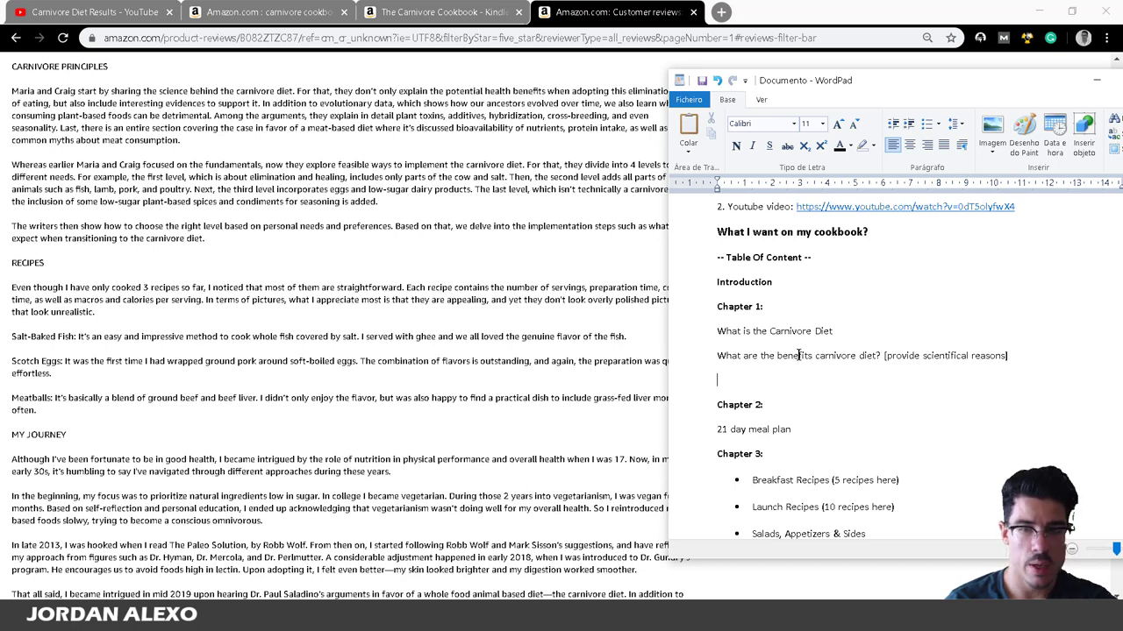
scroll(800, 356, "down", 4)
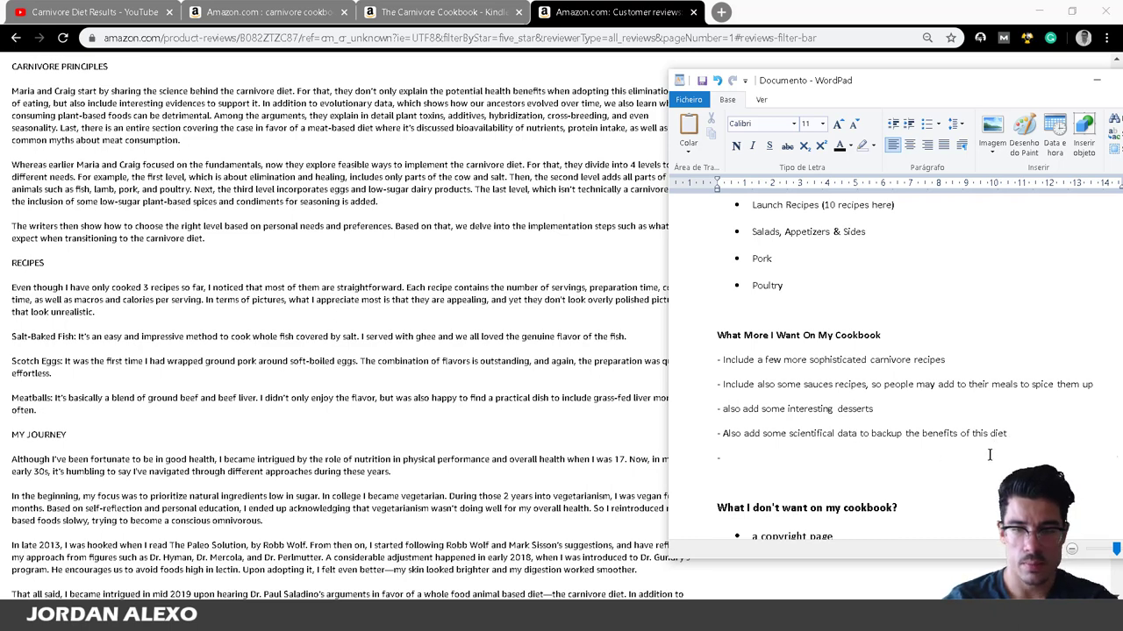
type("Provide ")
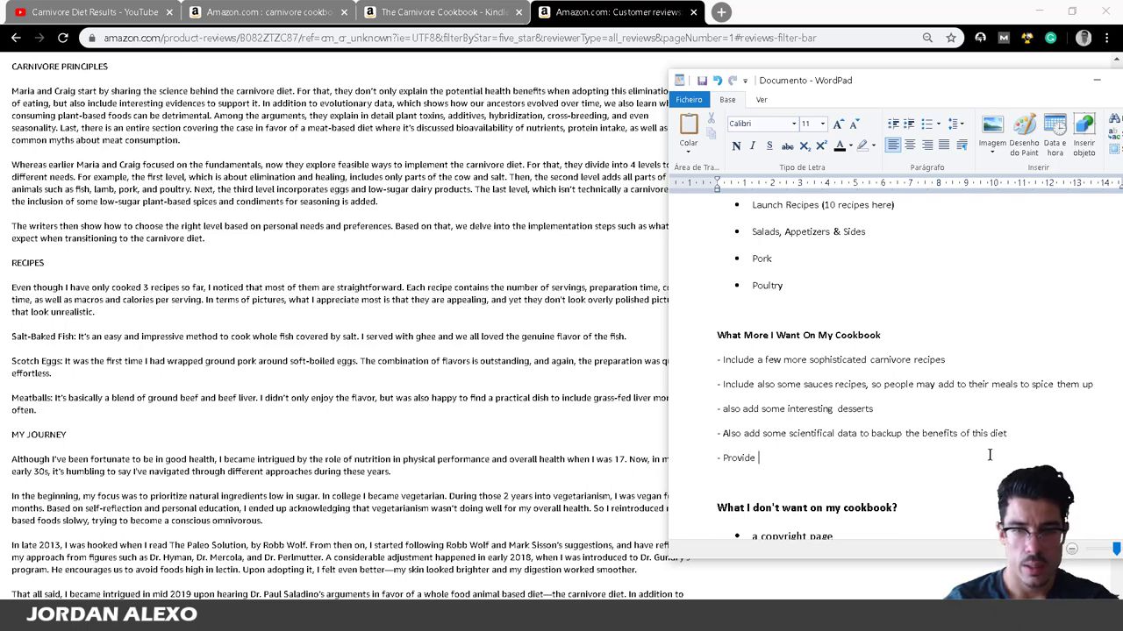
type("strai")
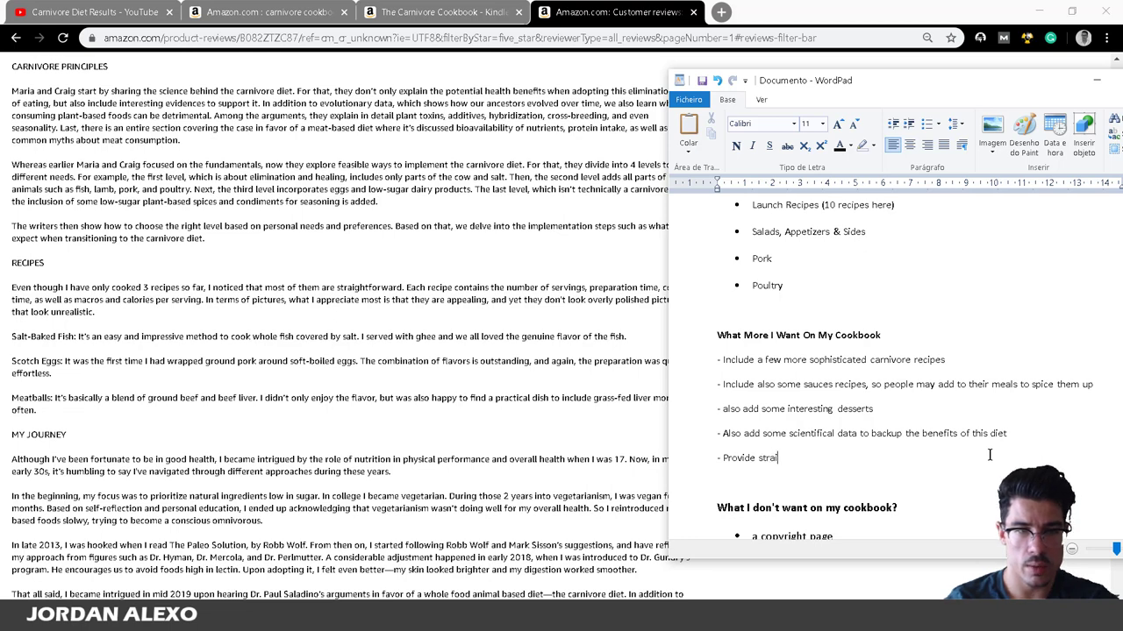
type("ghtforward")
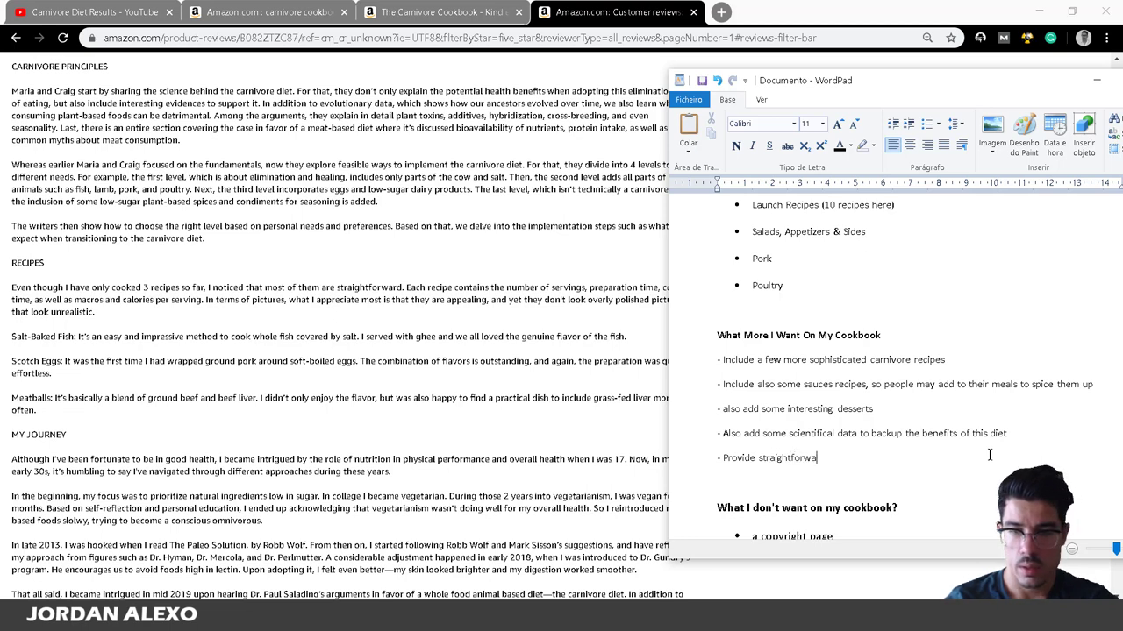
key("BackSpace")
key("BackSpace")
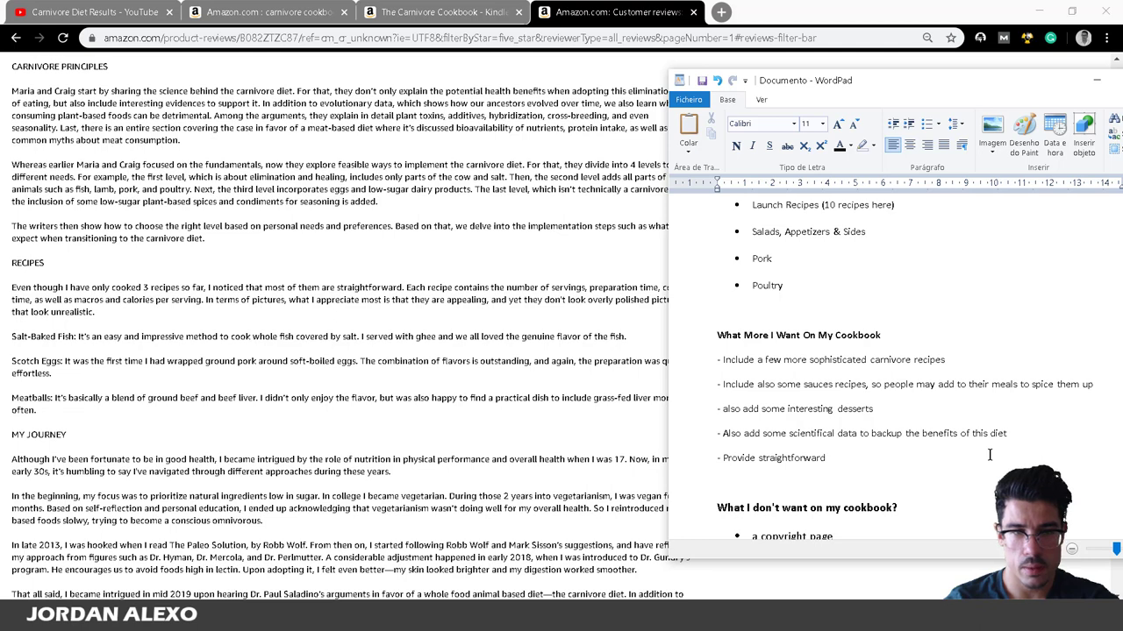
type("instructi")
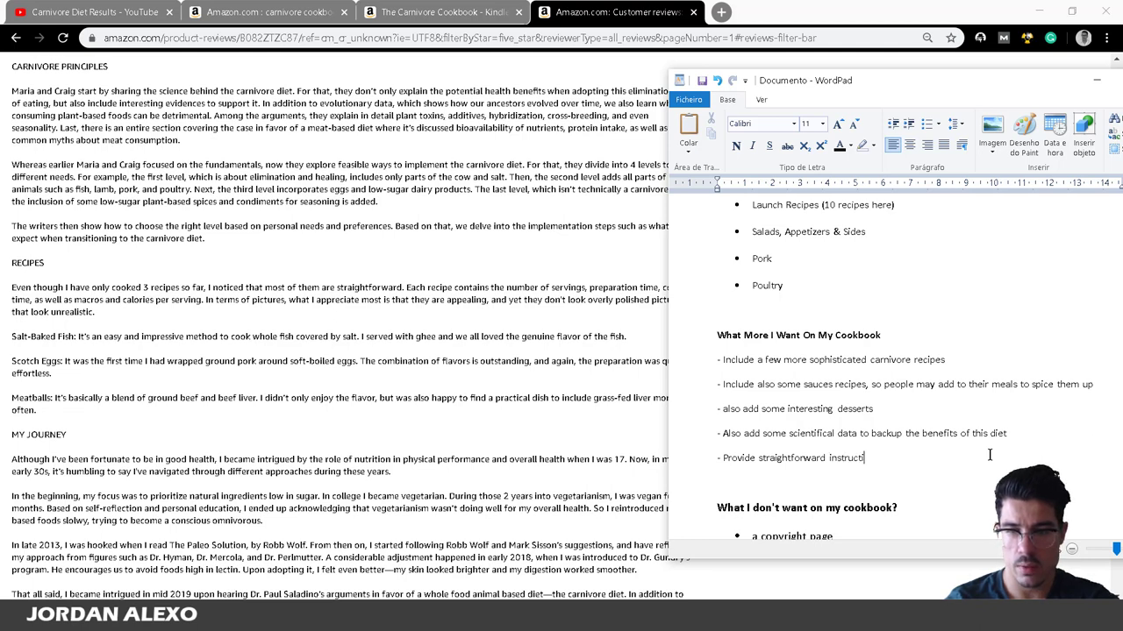
type("ons for each recipes. Furthermore, include")
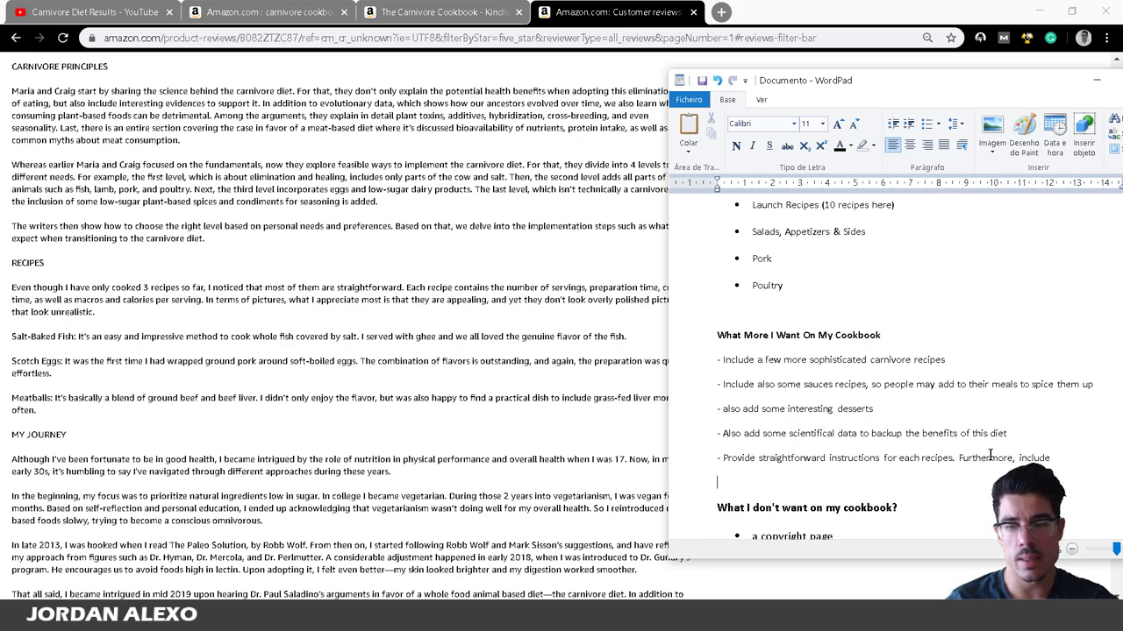
key("BackSpace")
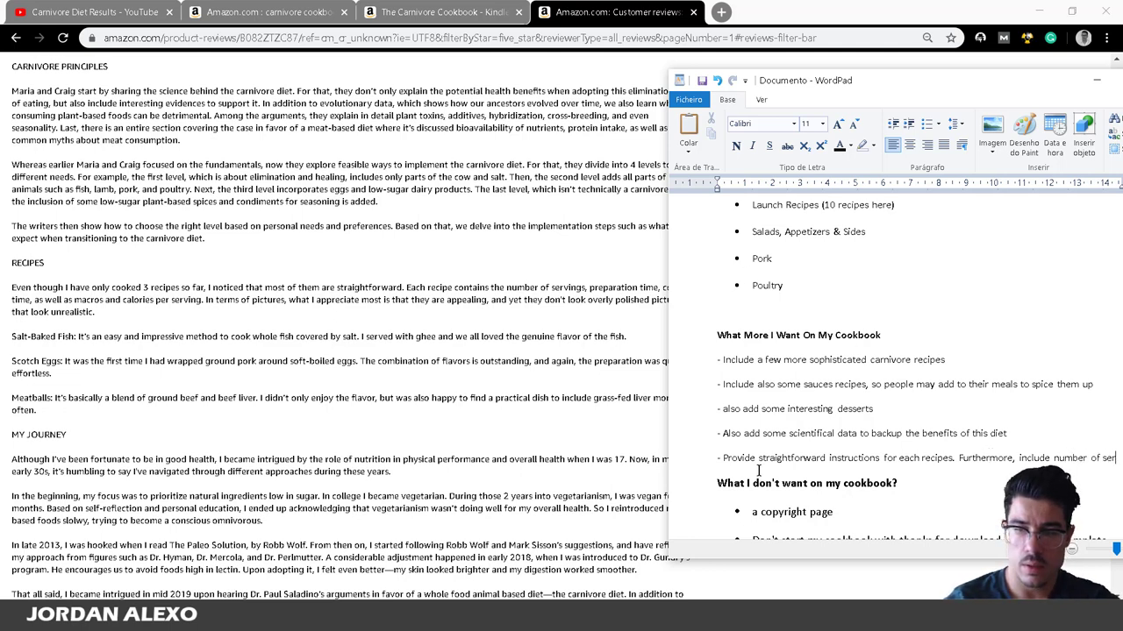
type("ber of servings, nutritional")
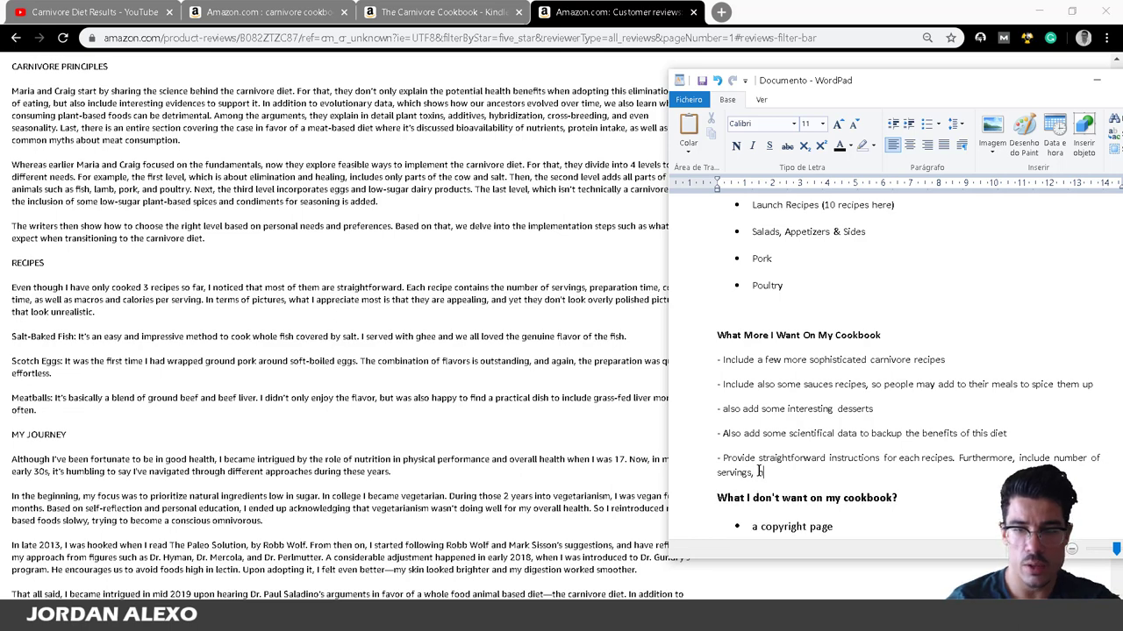
type(" facts")
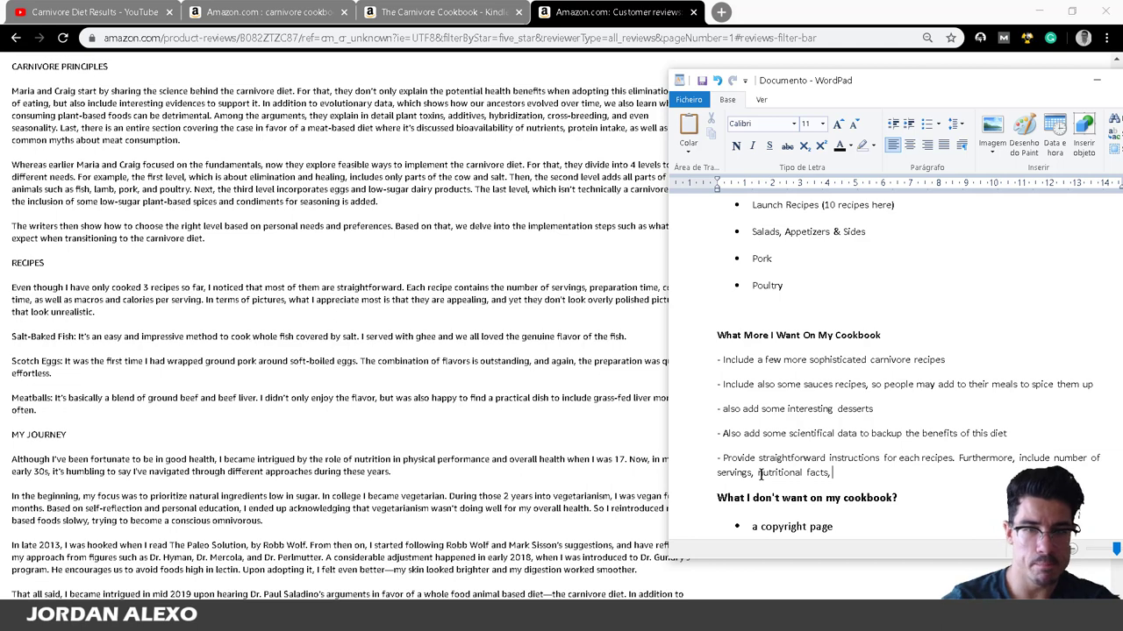
type(", prepara")
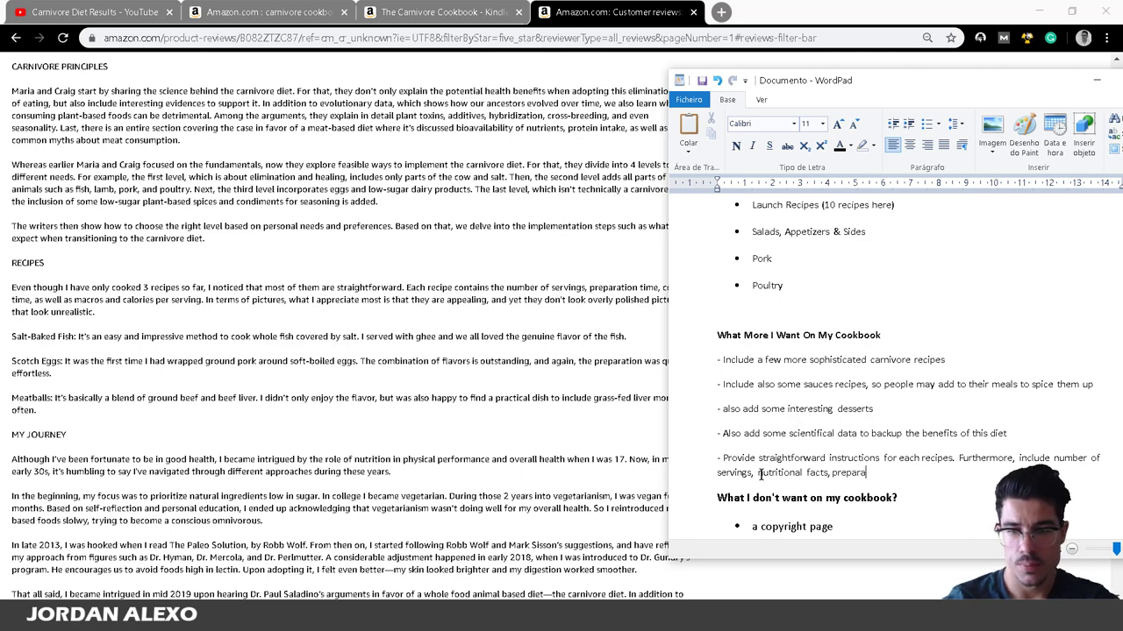
type("tion time")
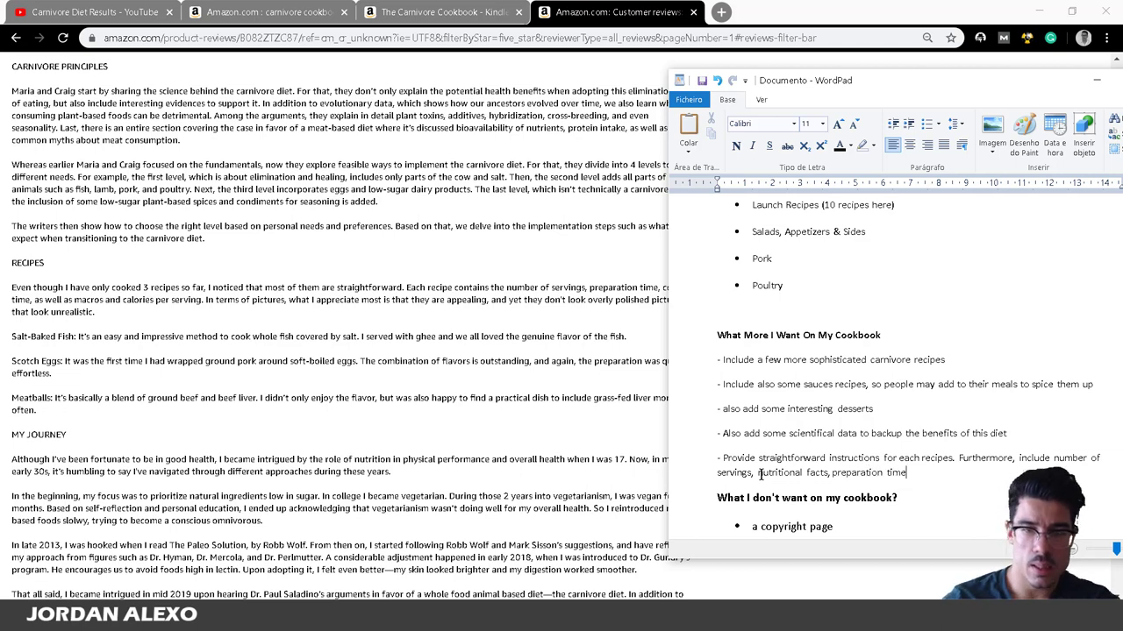
After checking the review, add cooking time and replace 'nutritional facts' with 'calories per serving'.
left_click(449, 209)
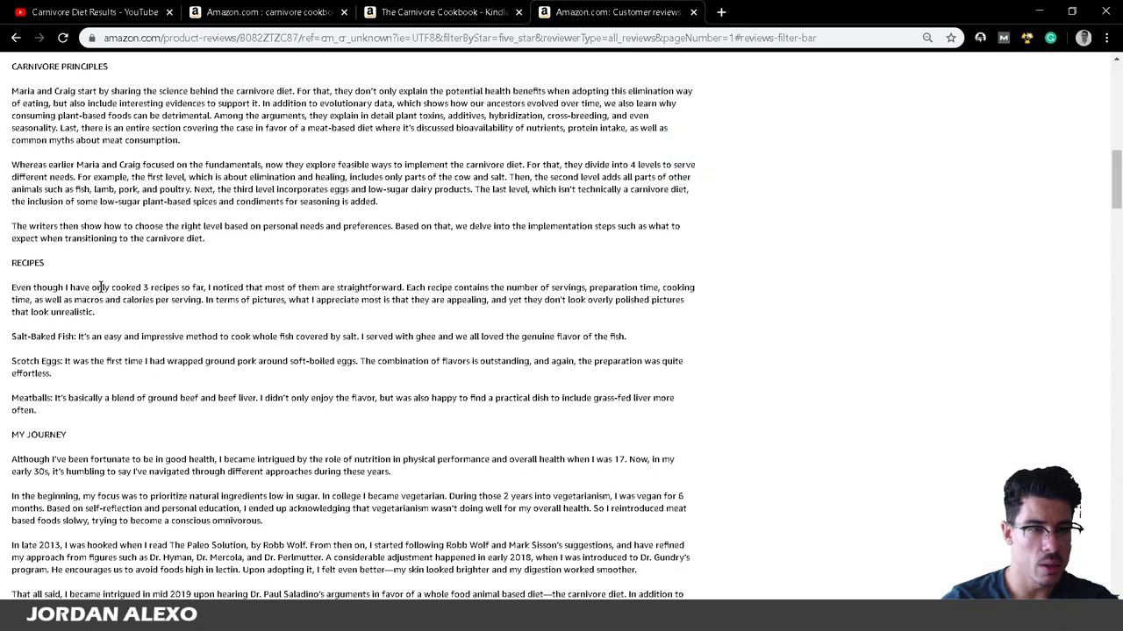
left_click(237, 615)
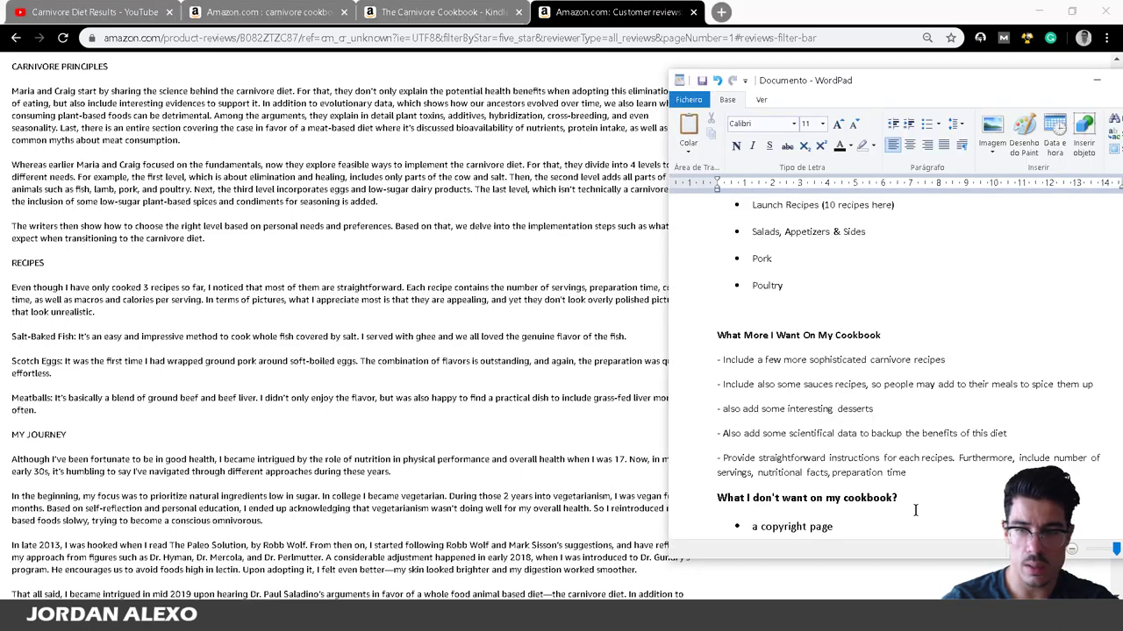
type("cooking time")
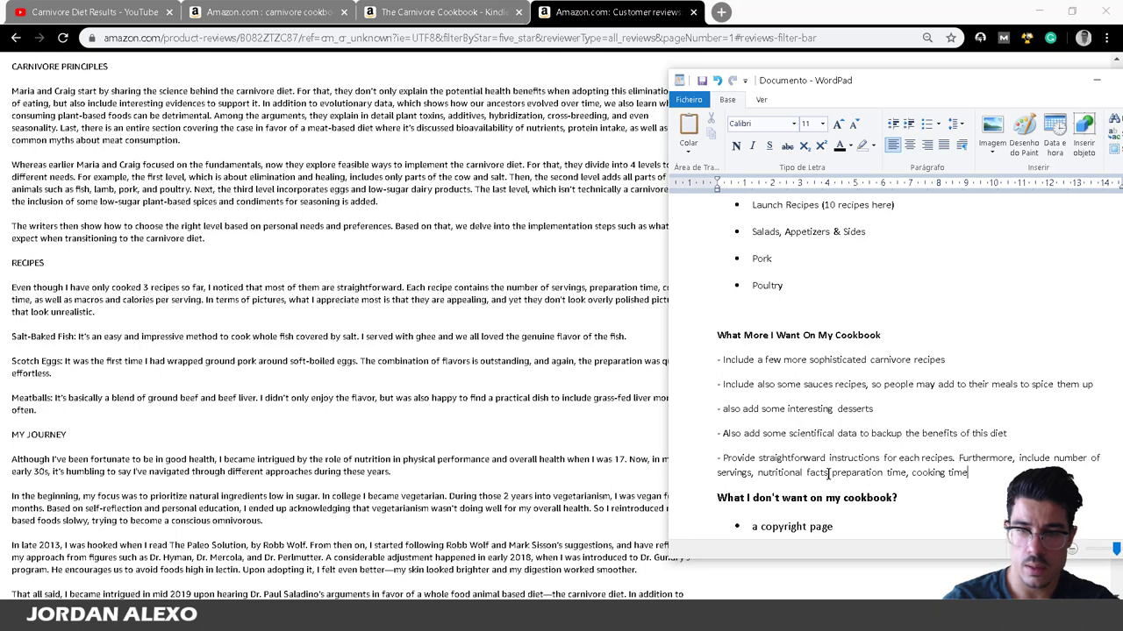
left_click_drag(829, 474, 760, 475)
type("calories ")
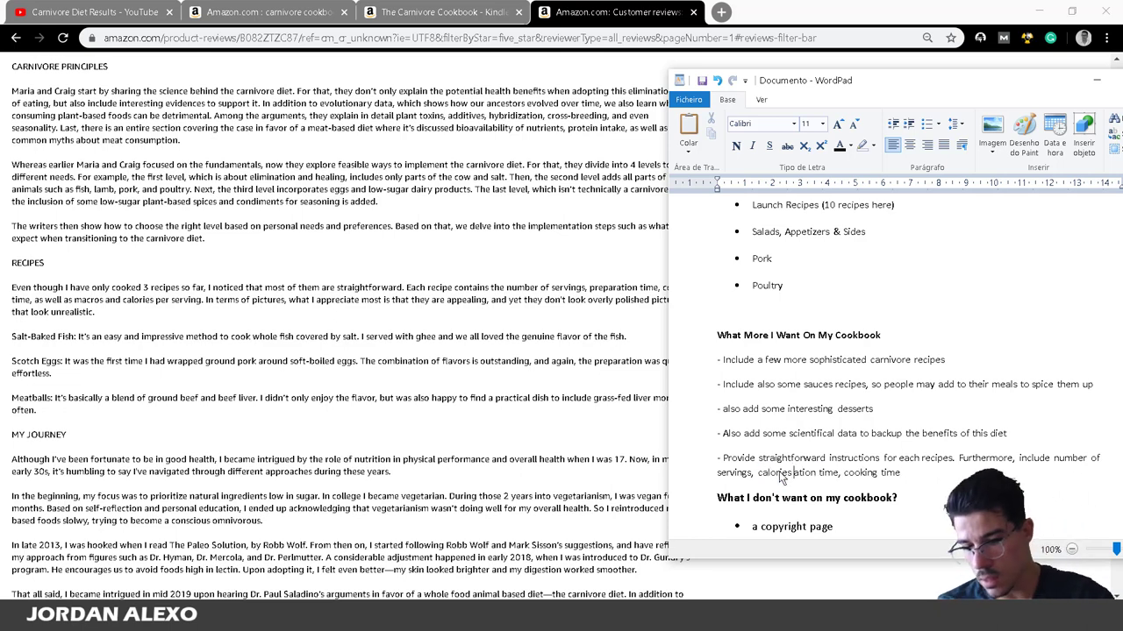
type("per ")
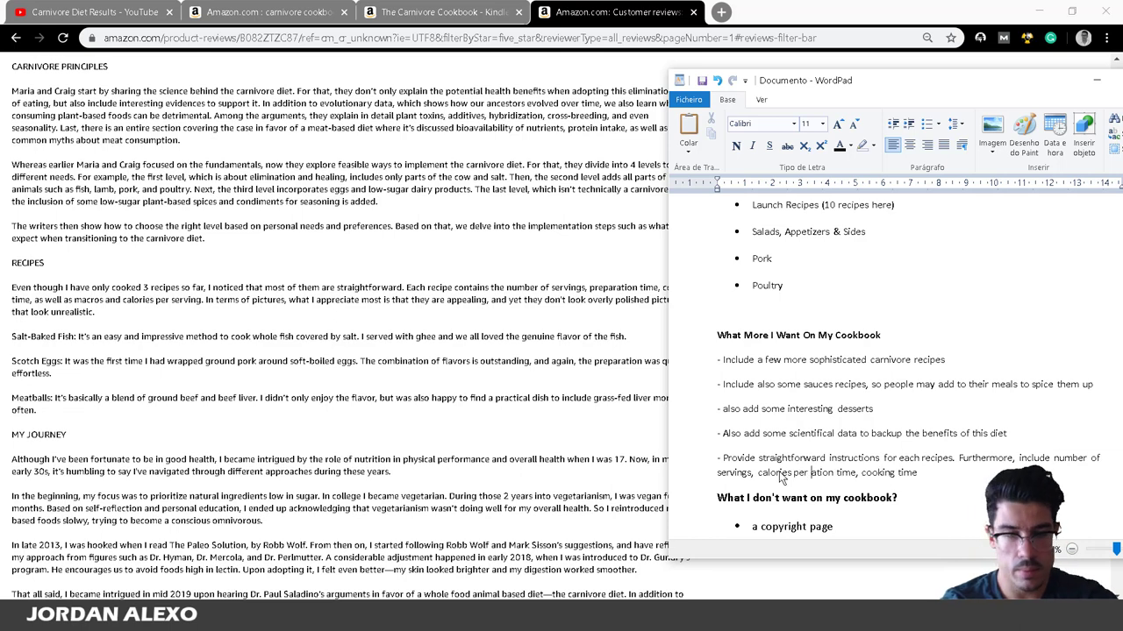
type("serving, ")
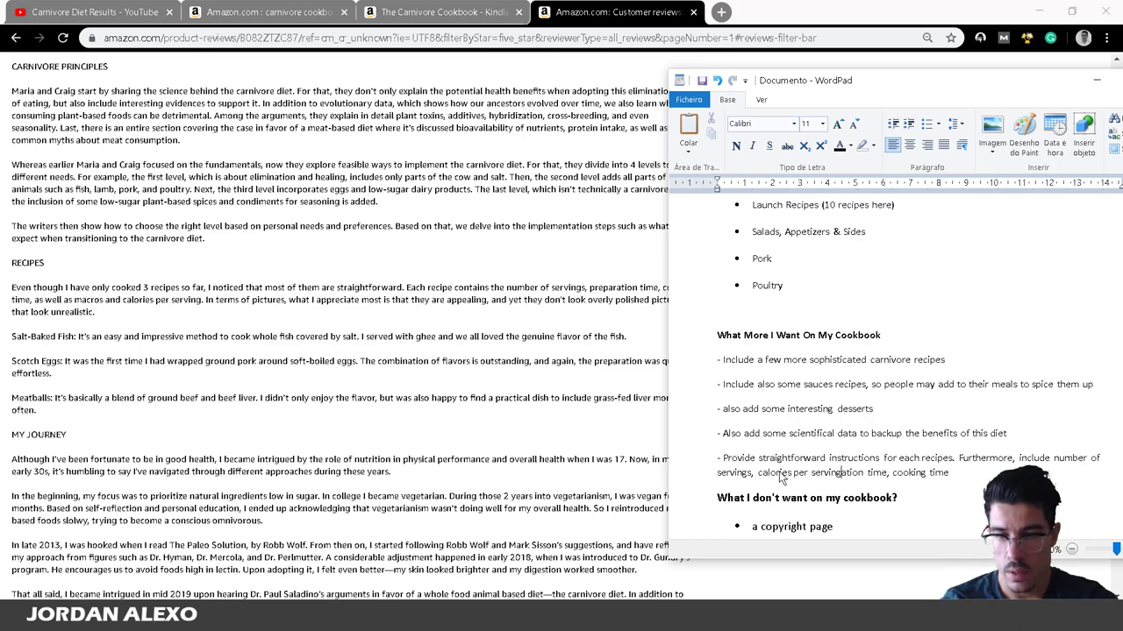
type("prepar")
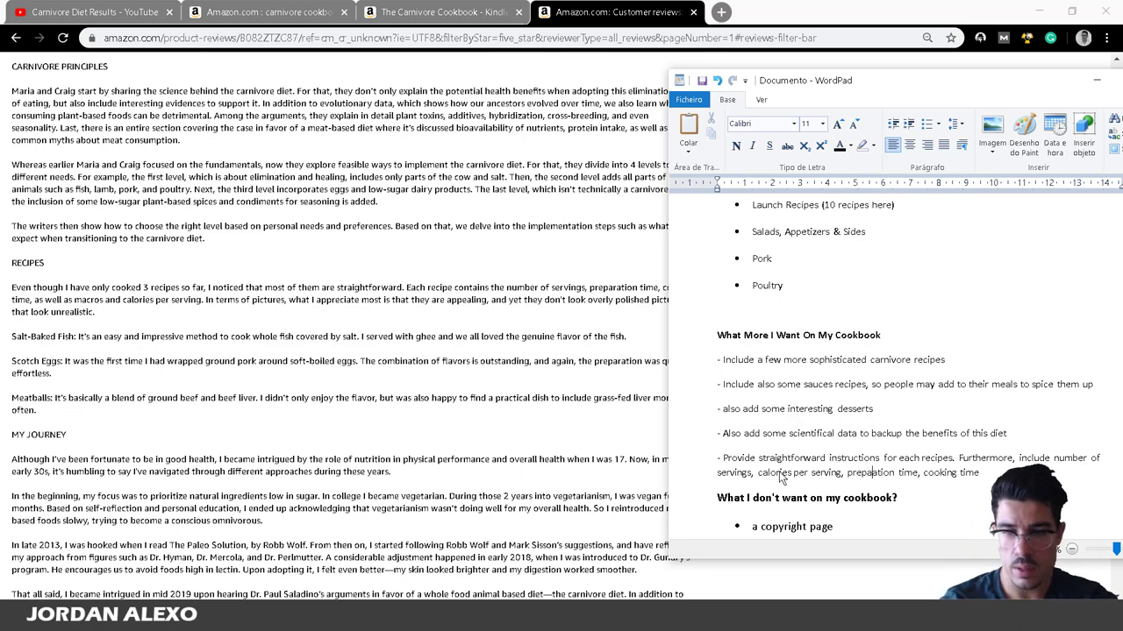
key("BackSpace")
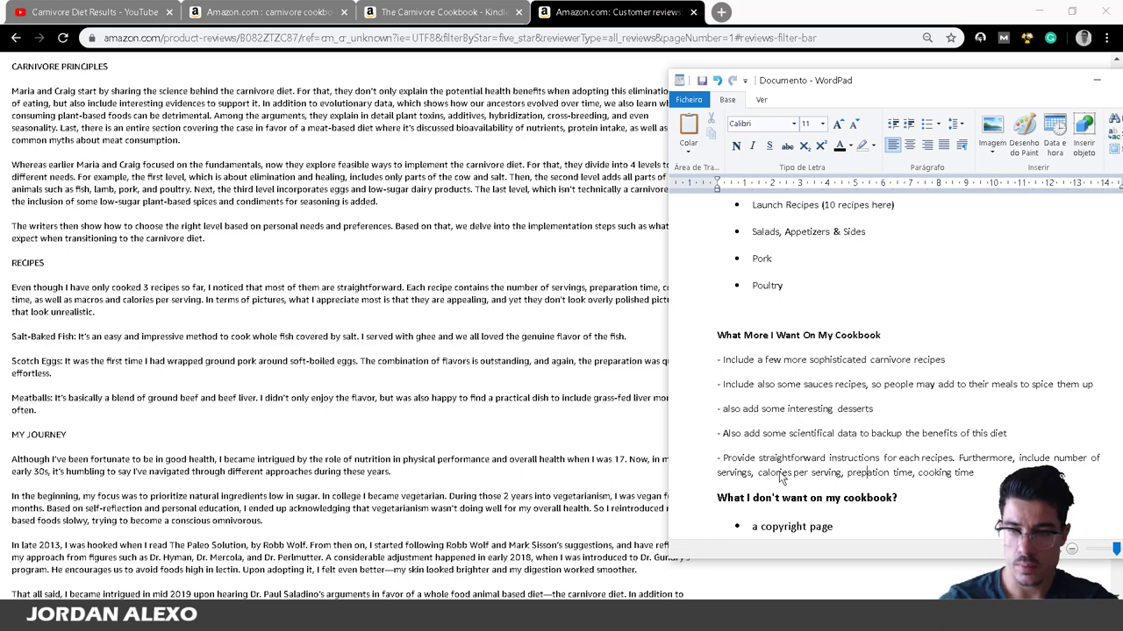
type("ar")
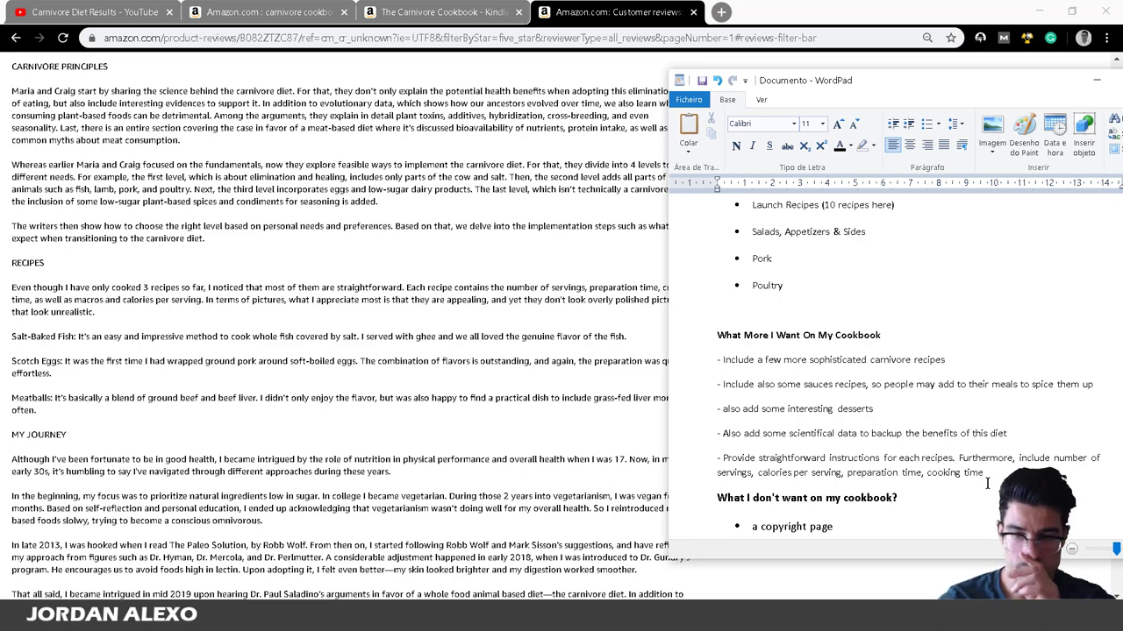
left_click(105, 255)
scroll(106, 254, "down", 1)
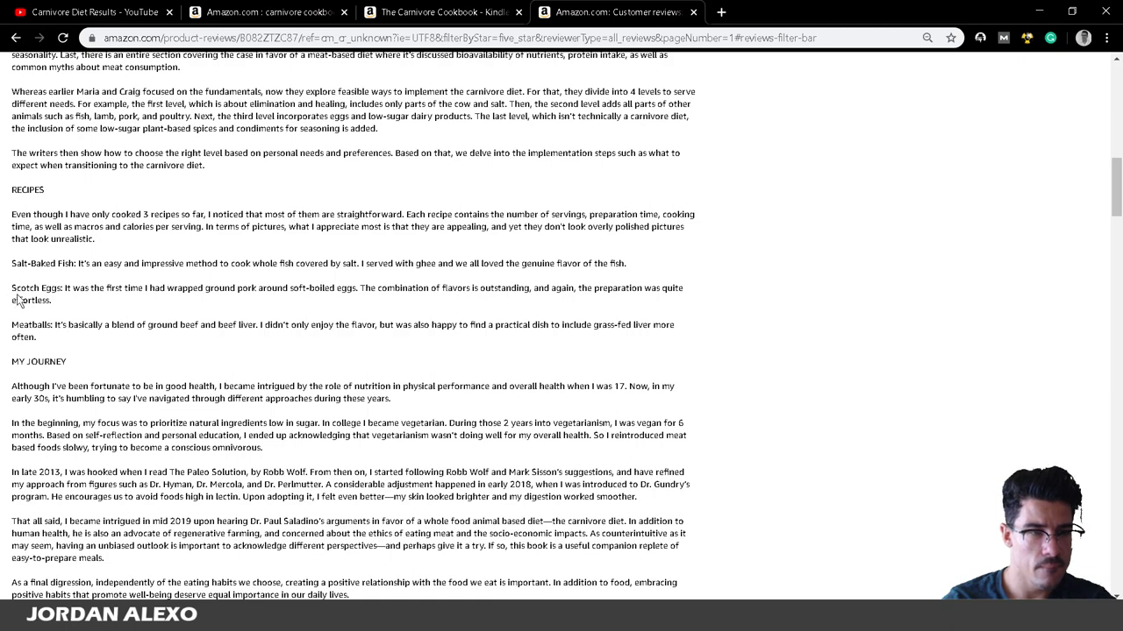
scroll(45, 339, "down", 1)
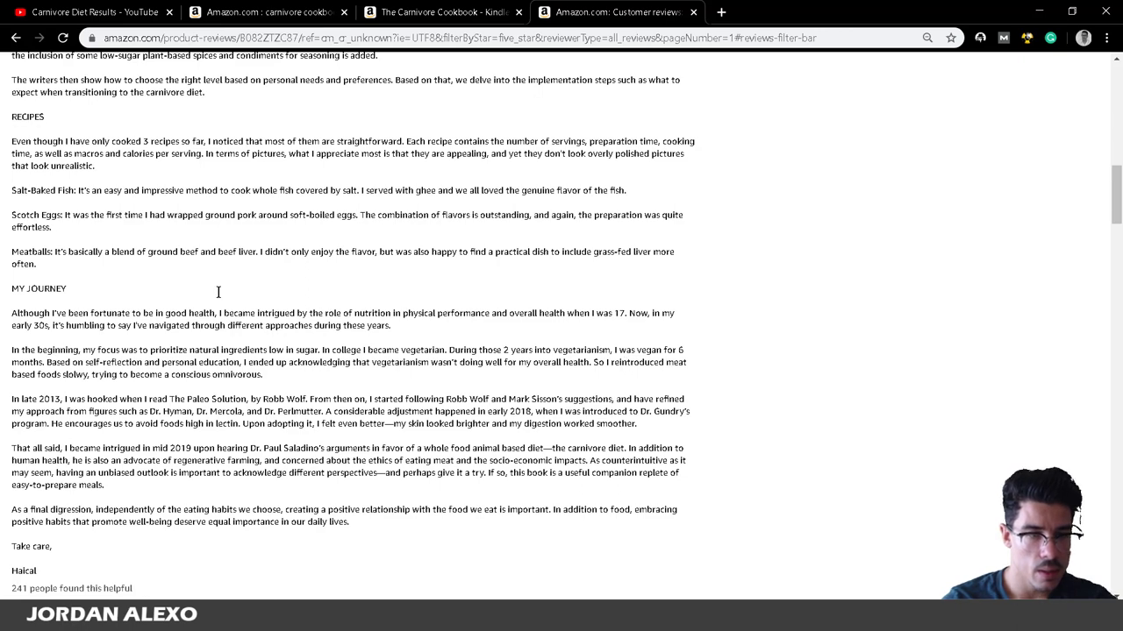
scroll(218, 290, "down", 3)
scroll(165, 230, "down", 2)
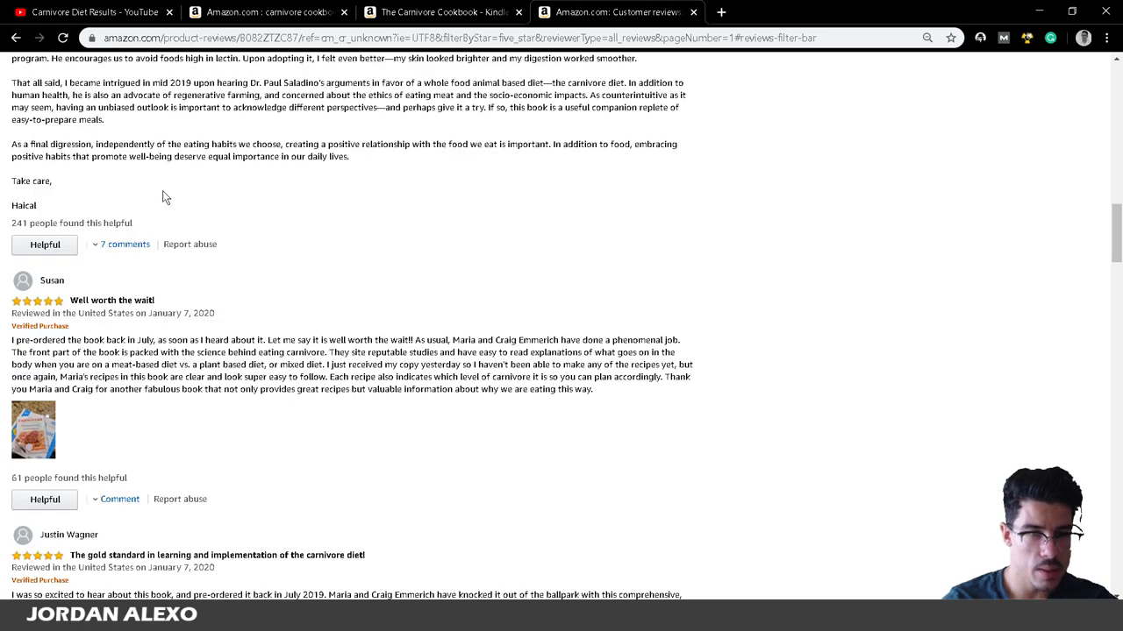
scroll(163, 193, "down", 1)
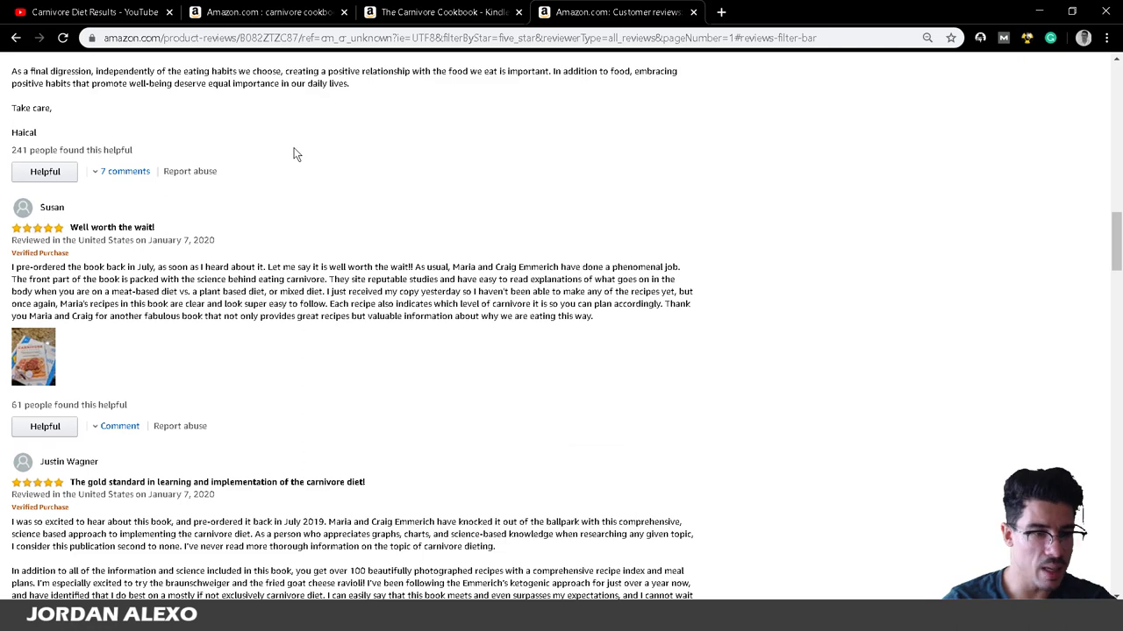
scroll(293, 157, "down", 1)
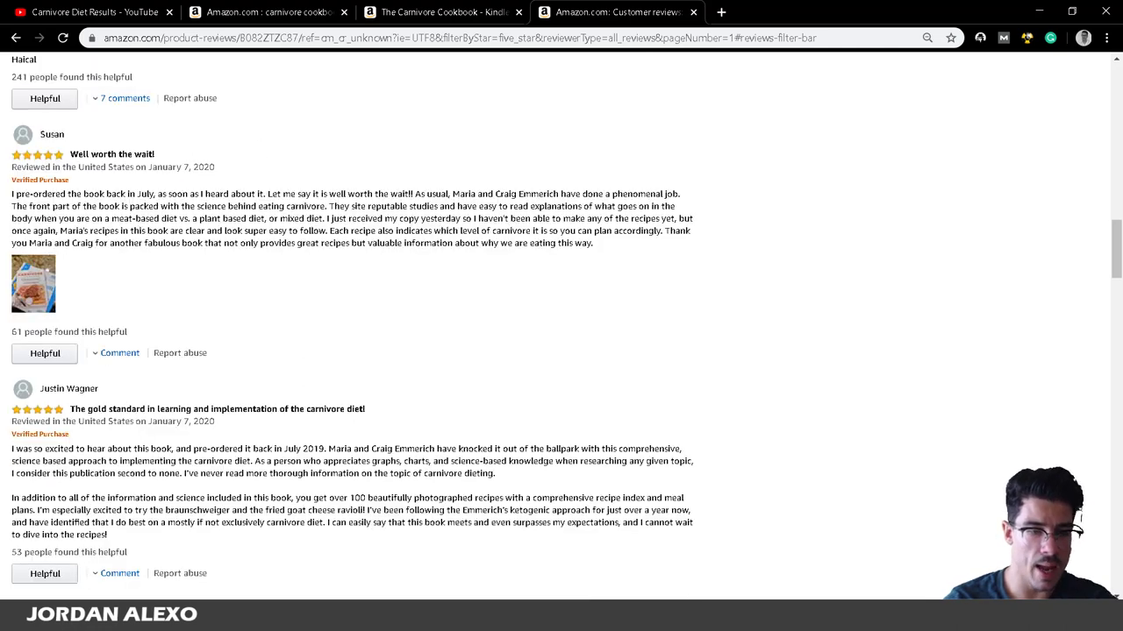
key("alt+Tab")
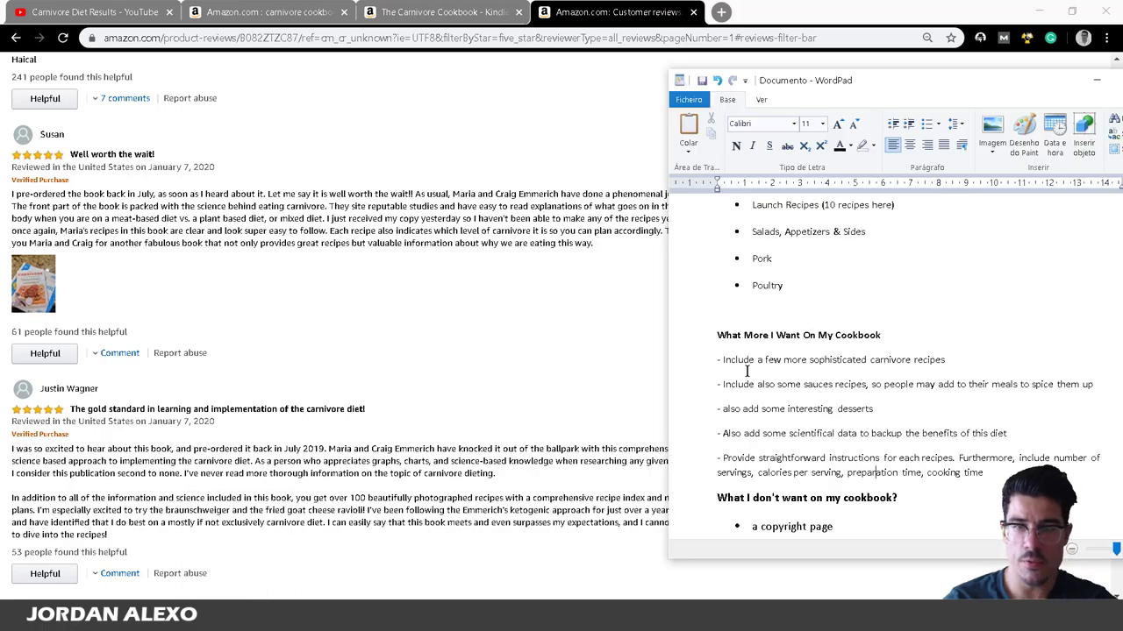
scroll(289, 360, "up", 15)
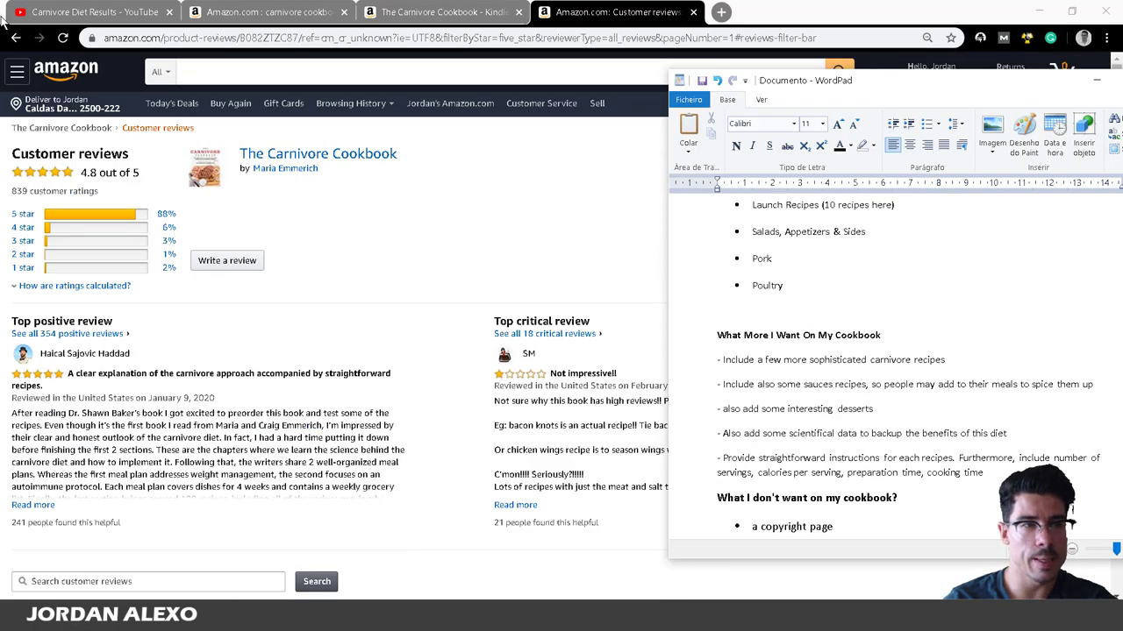
key("alt+Tab")
Open The Carnivore Cookbook Kindle page's Look Inside preview at its contents.
left_click(431, 12)
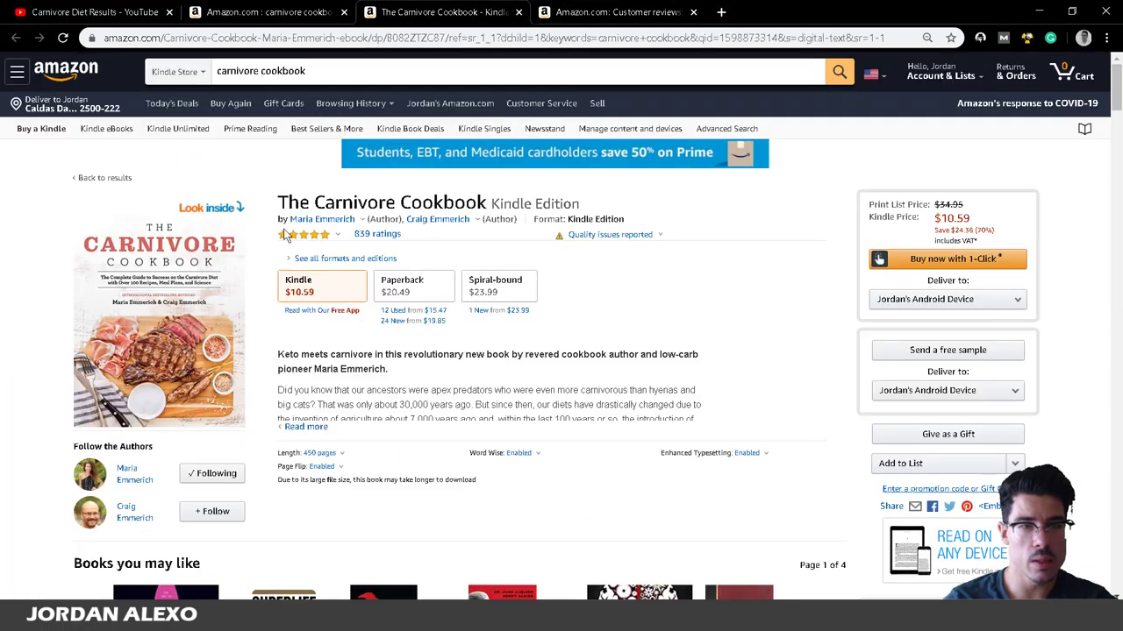
left_click(158, 313)
scroll(443, 351, "down", 15)
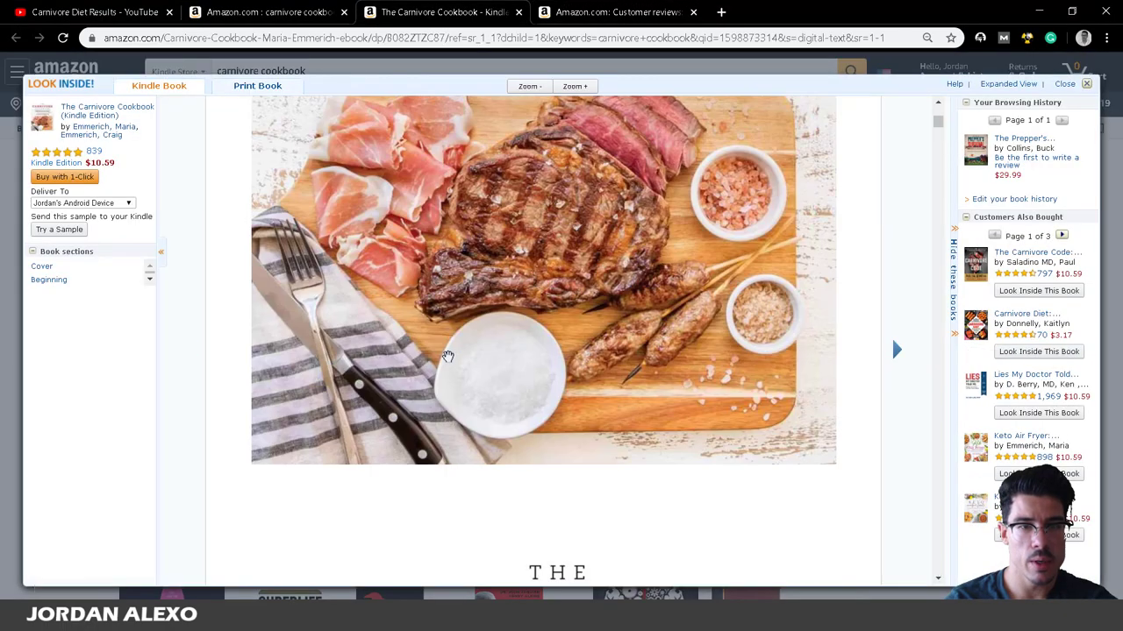
scroll(442, 360, "down", 3)
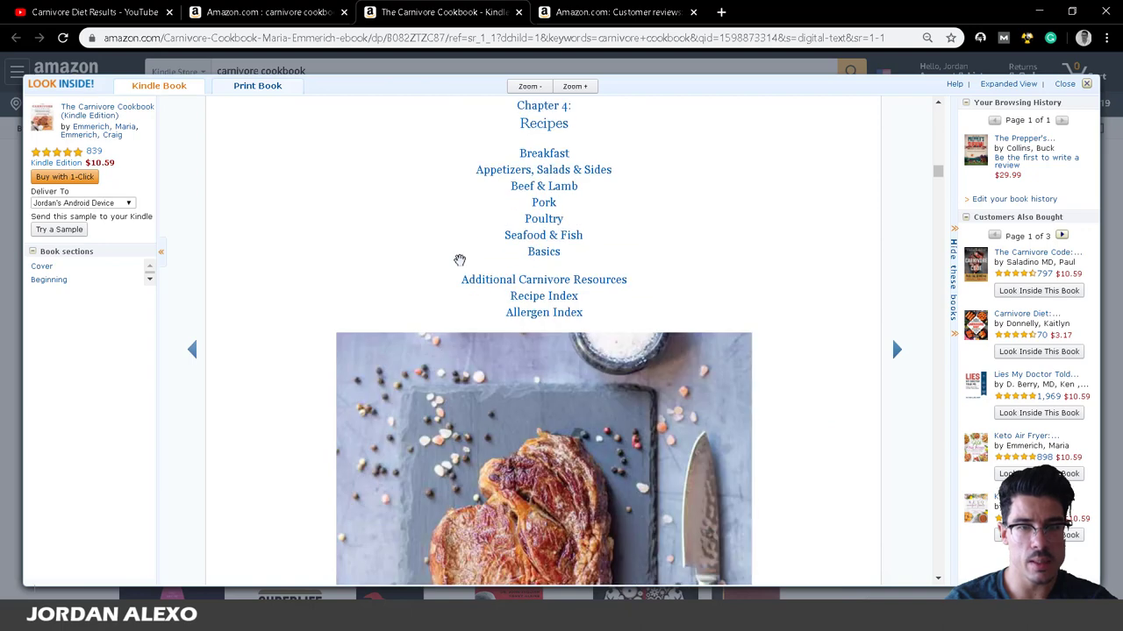
scroll(459, 258, "up", 3)
Bring the WordPad outline back on top and maximize its window.
key("alt+Tab")
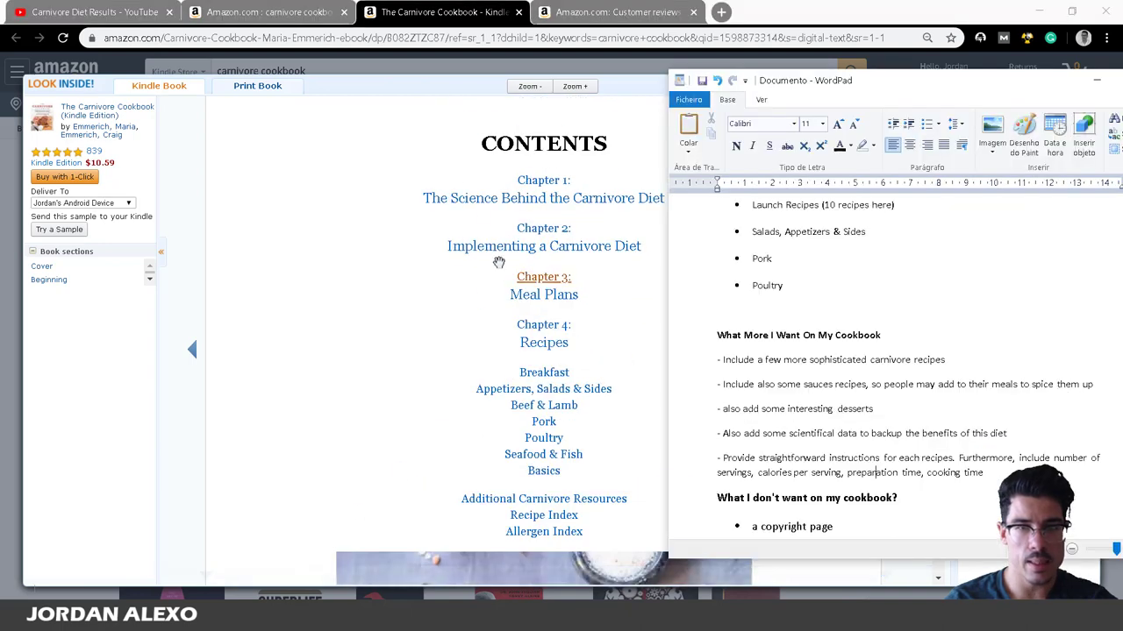
double_click(1001, 83)
scroll(704, 323, "up", 5)
scroll(705, 323, "up", 2)
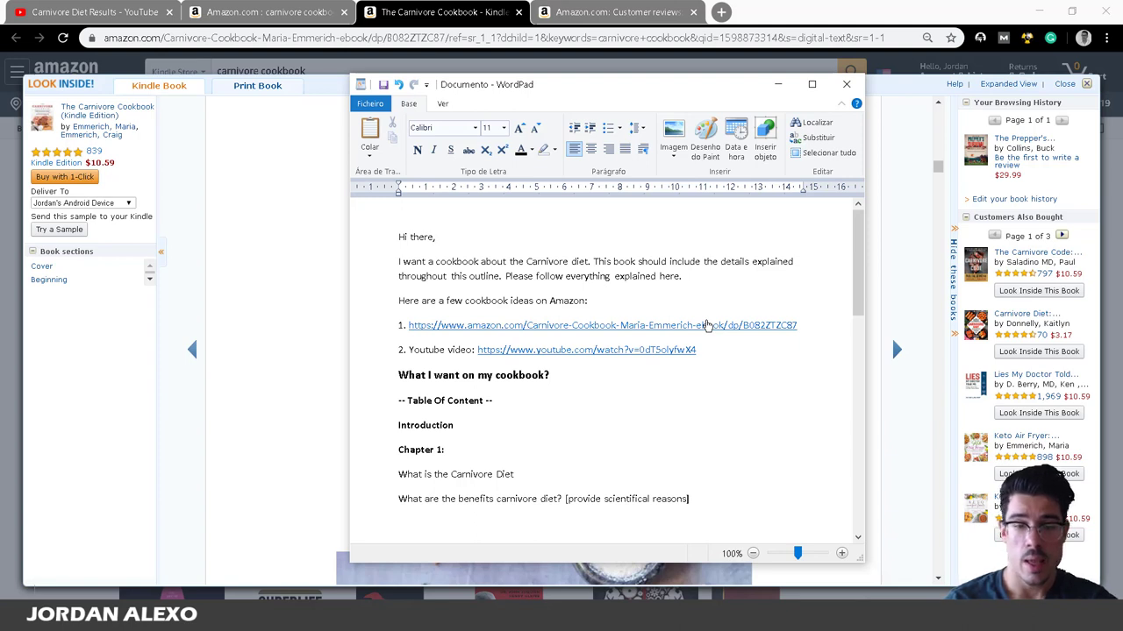
Read down the outline, then return to The Carnivore Cookbook's customer reviews in Chrome.
scroll(571, 296, "down", 4)
scroll(465, 474, "down", 3)
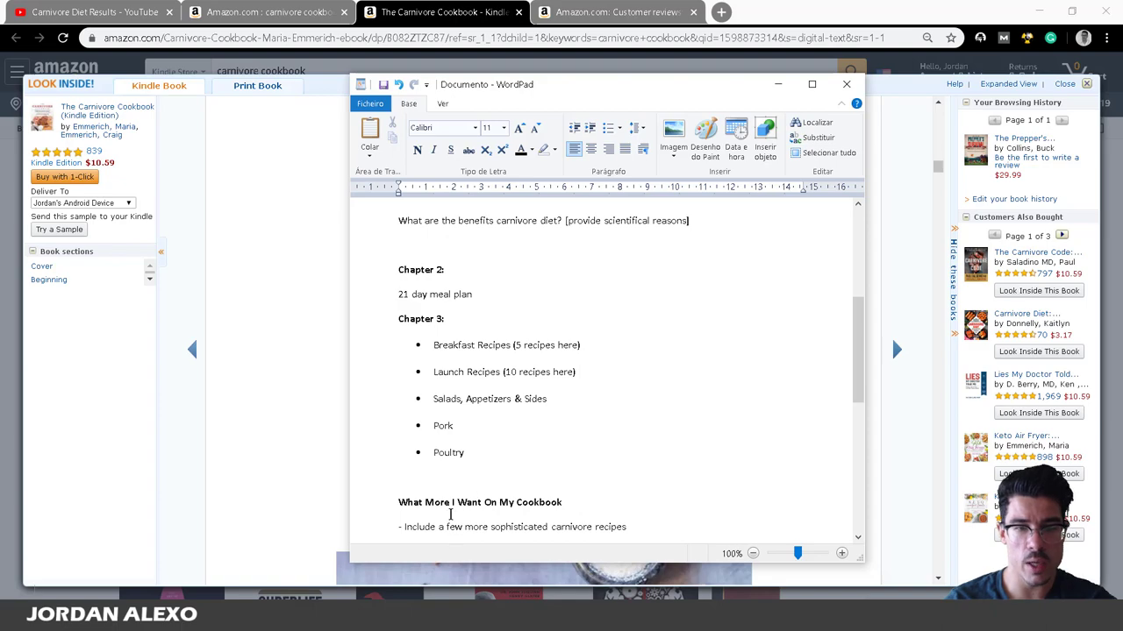
scroll(450, 515, "down", 6)
scroll(555, 496, "up", 3)
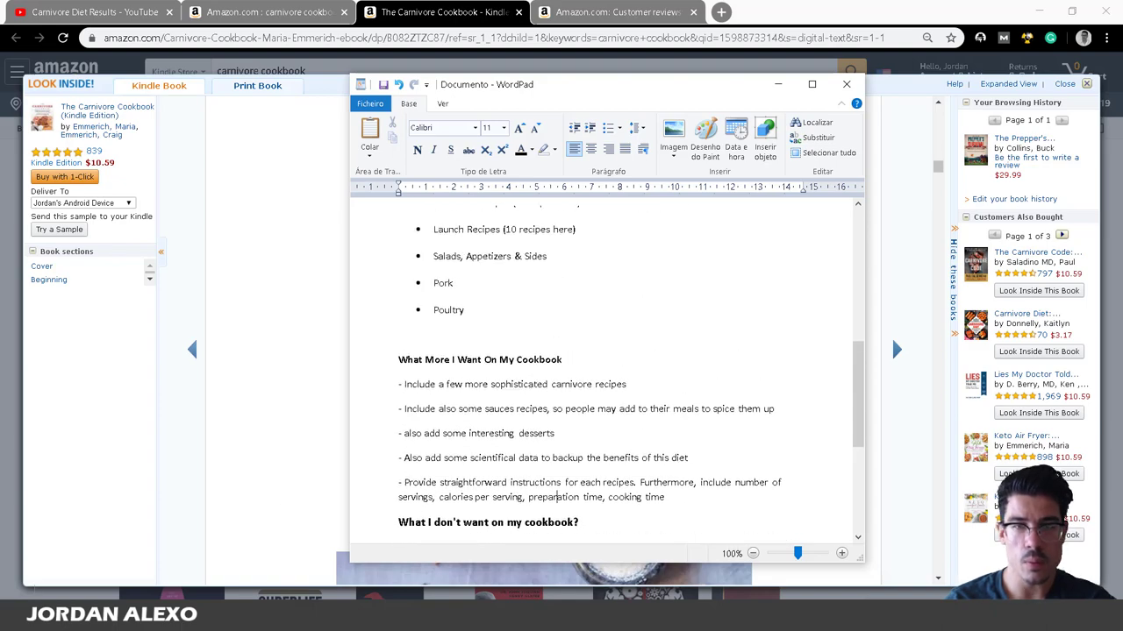
left_click(618, 11)
scroll(252, 253, "up", 5)
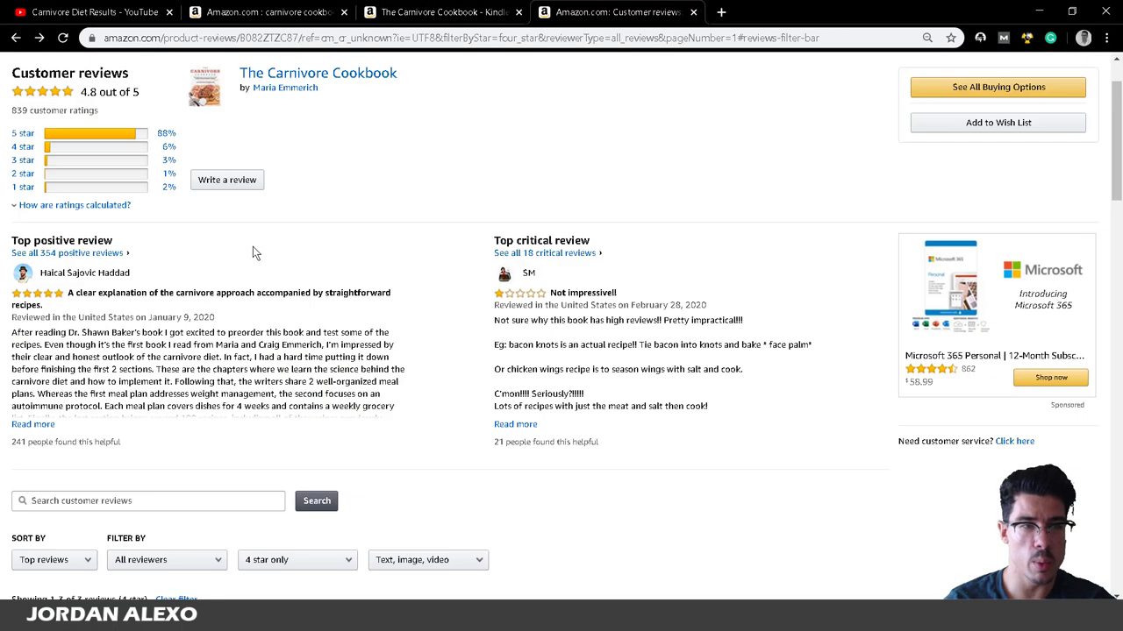
Filter the cookbook's reviews to 2, 3, 4 and then 5 stars in turn.
scroll(252, 253, "up", 2)
left_click(56, 243)
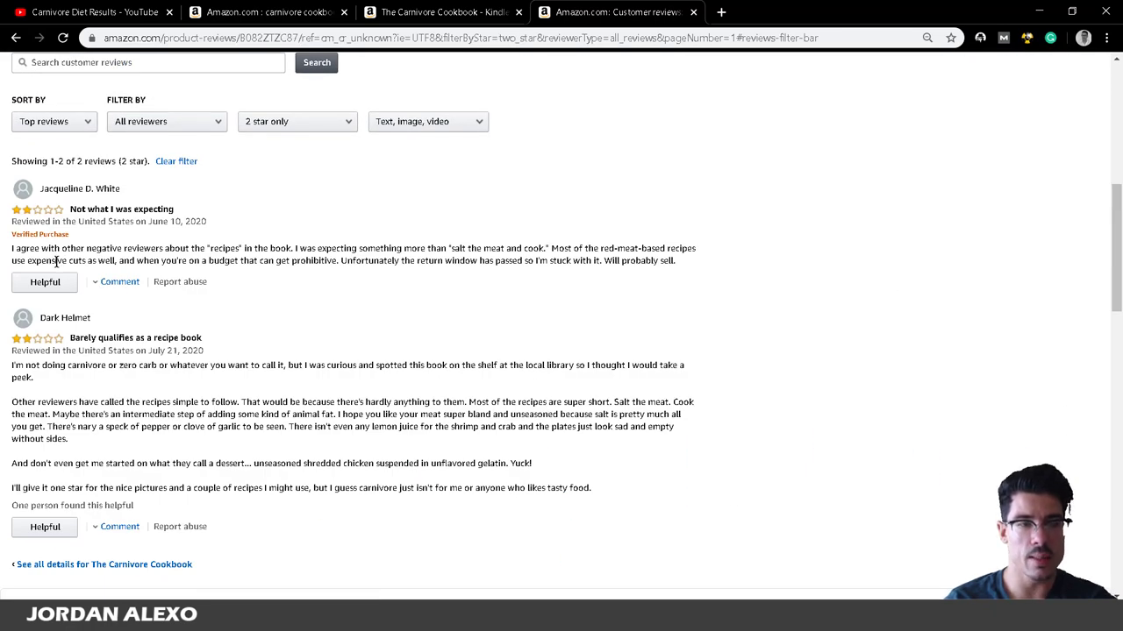
scroll(206, 260, "up", 6)
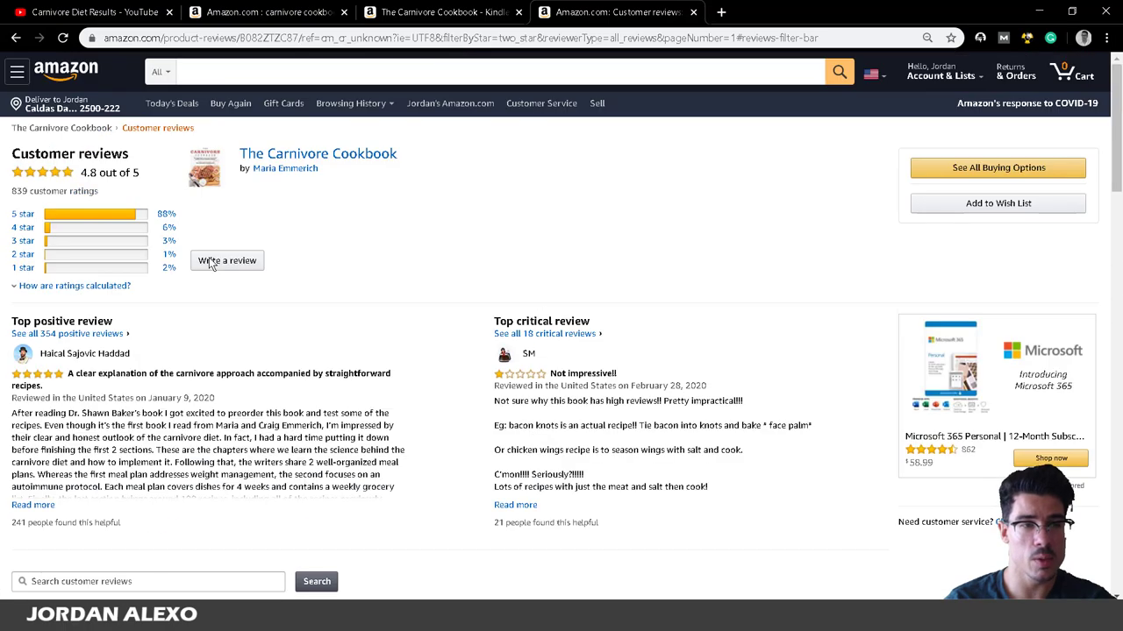
left_click(77, 248)
scroll(77, 246, "up", 6)
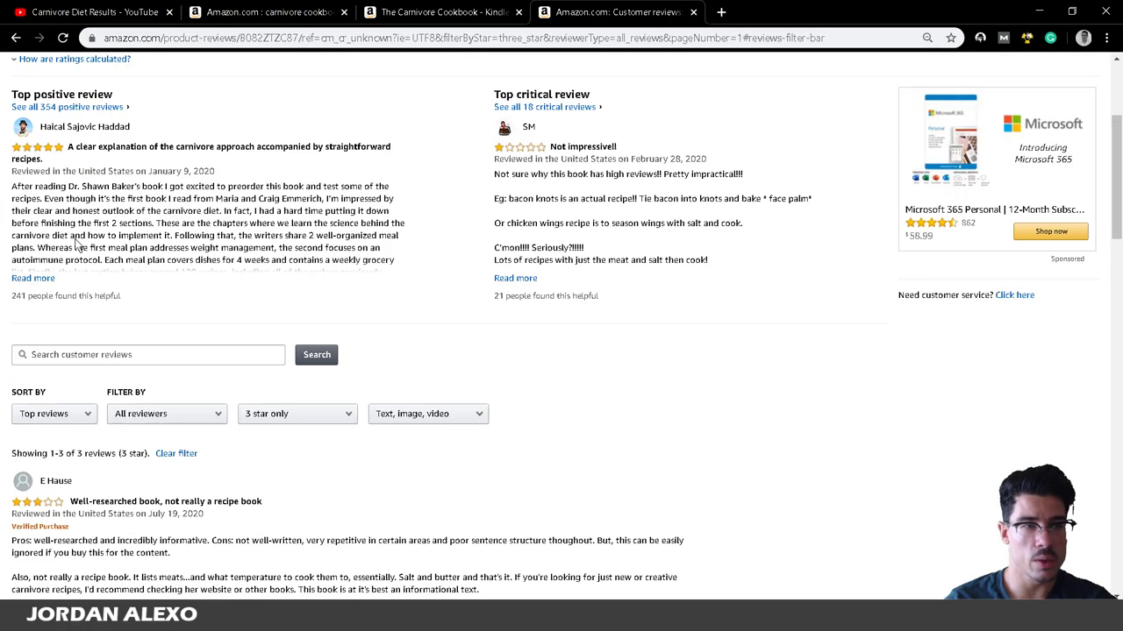
left_click(77, 238)
scroll(83, 219, "up", 6)
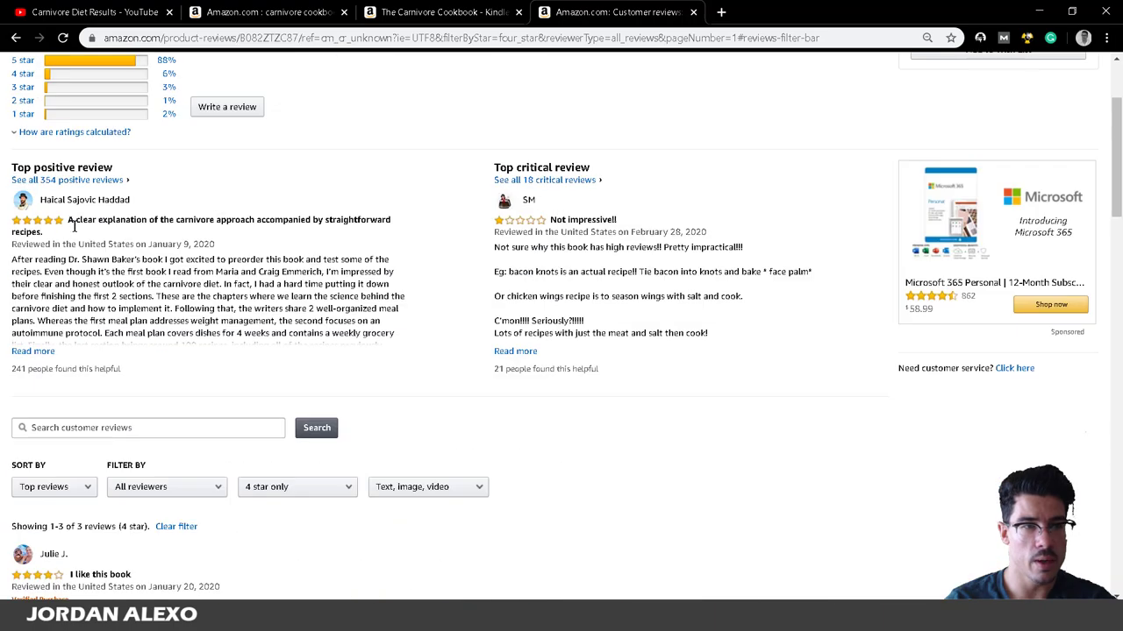
left_click(88, 214)
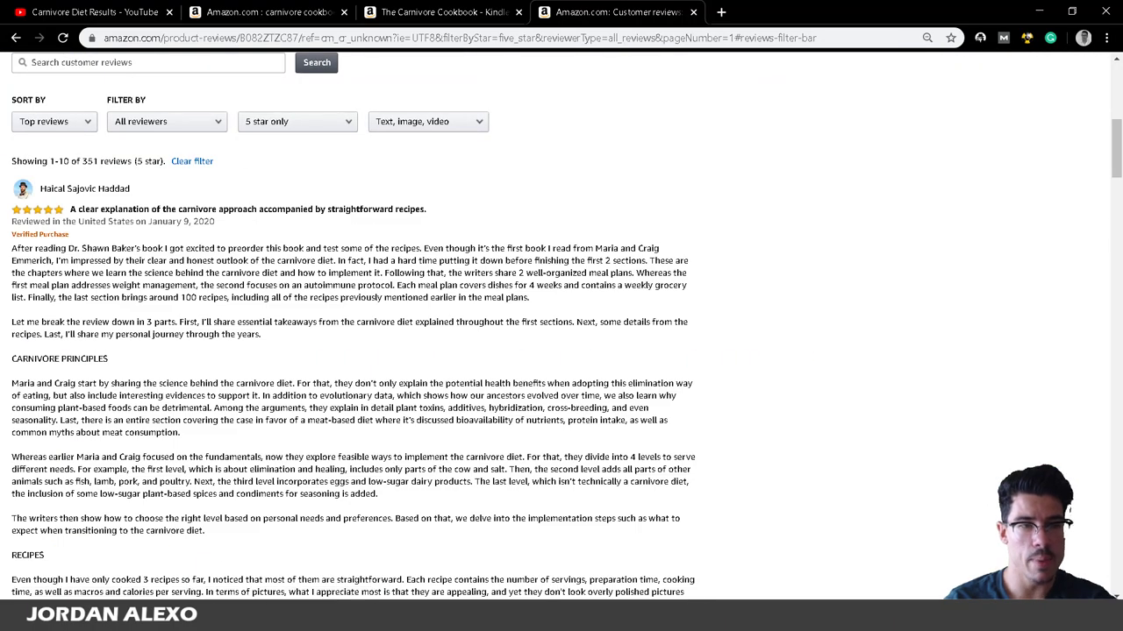
Glance at the outline, then switch to the 'carnivore cookbook' search results tab.
key("alt+Tab")
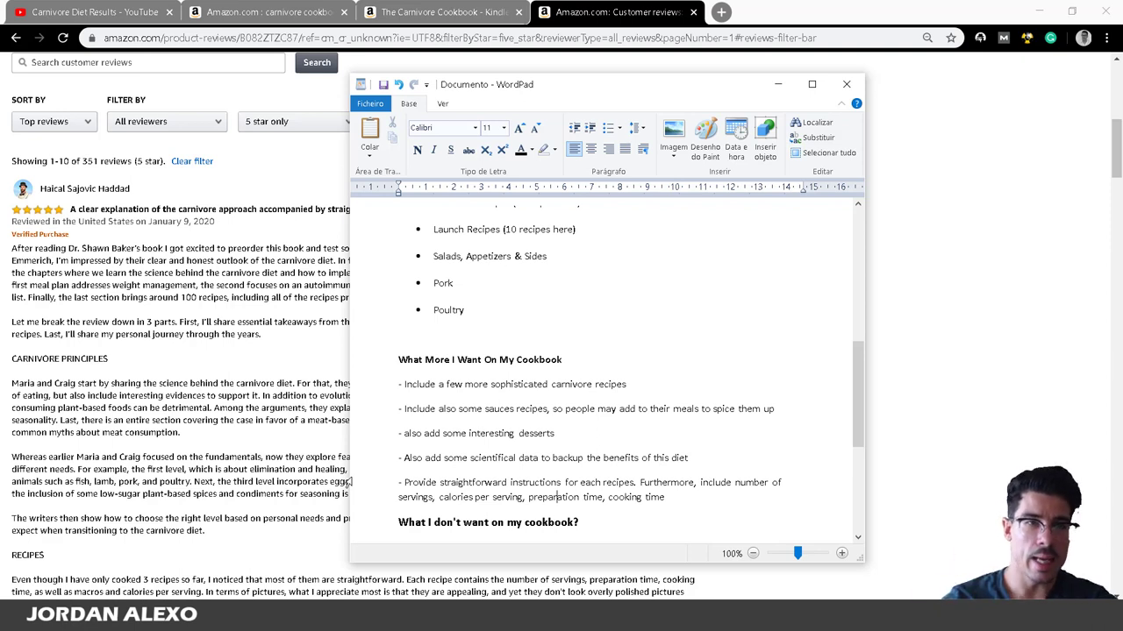
key("alt+Tab")
left_click(316, 11)
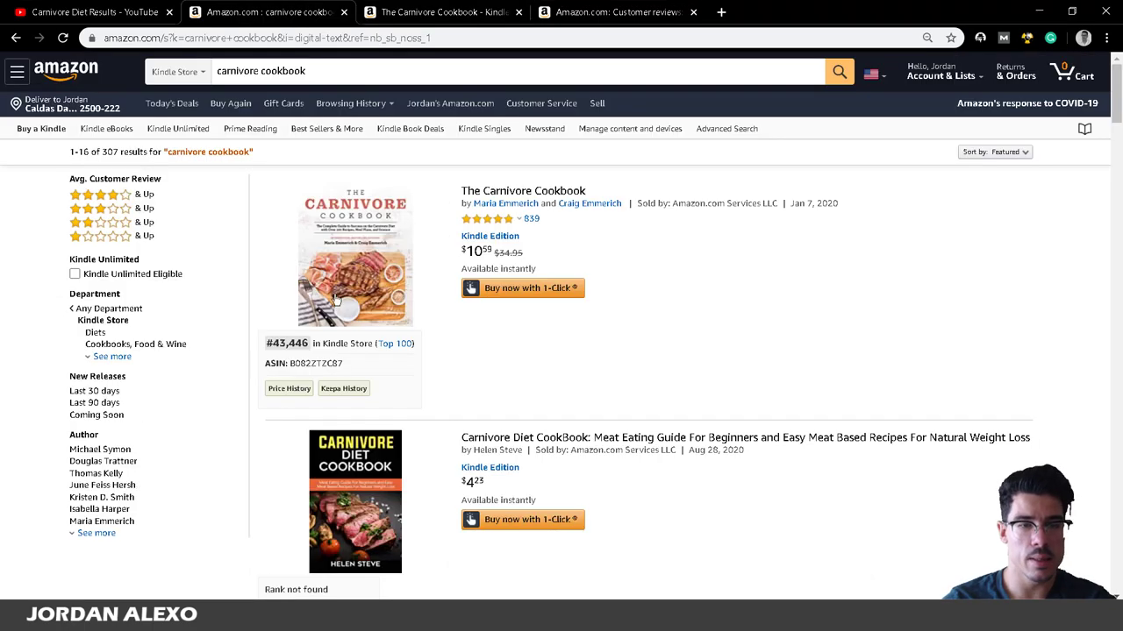
Open The Carnivore Diet's Look Inside preview and scroll to its Chapter 1 to References contents.
scroll(477, 368, "down", 10)
scroll(588, 340, "up", 3)
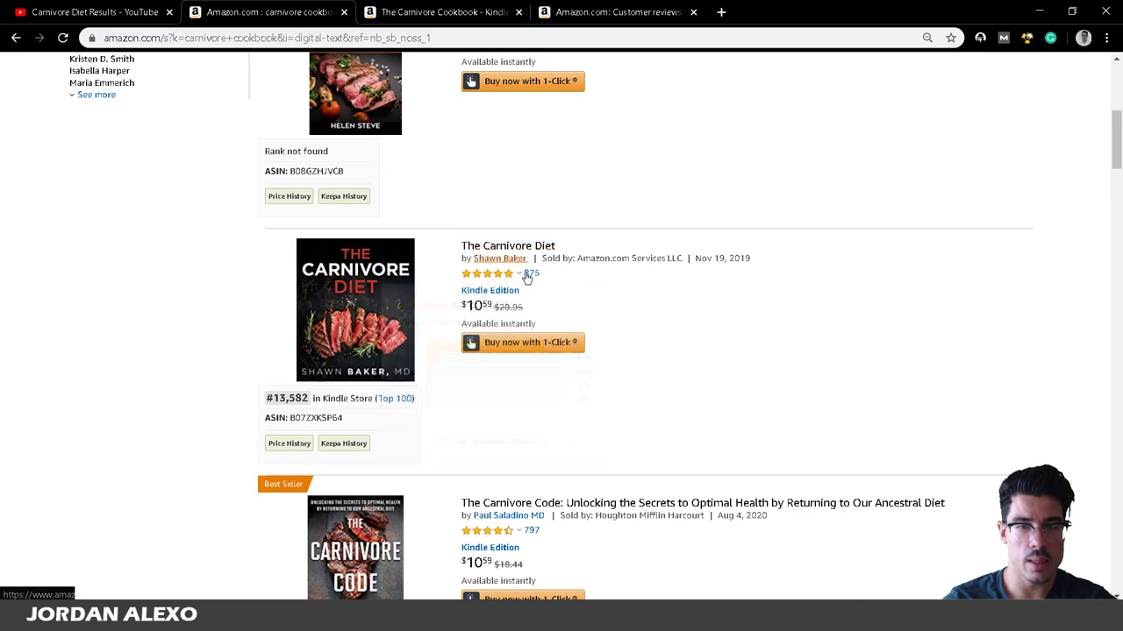
left_click(509, 246)
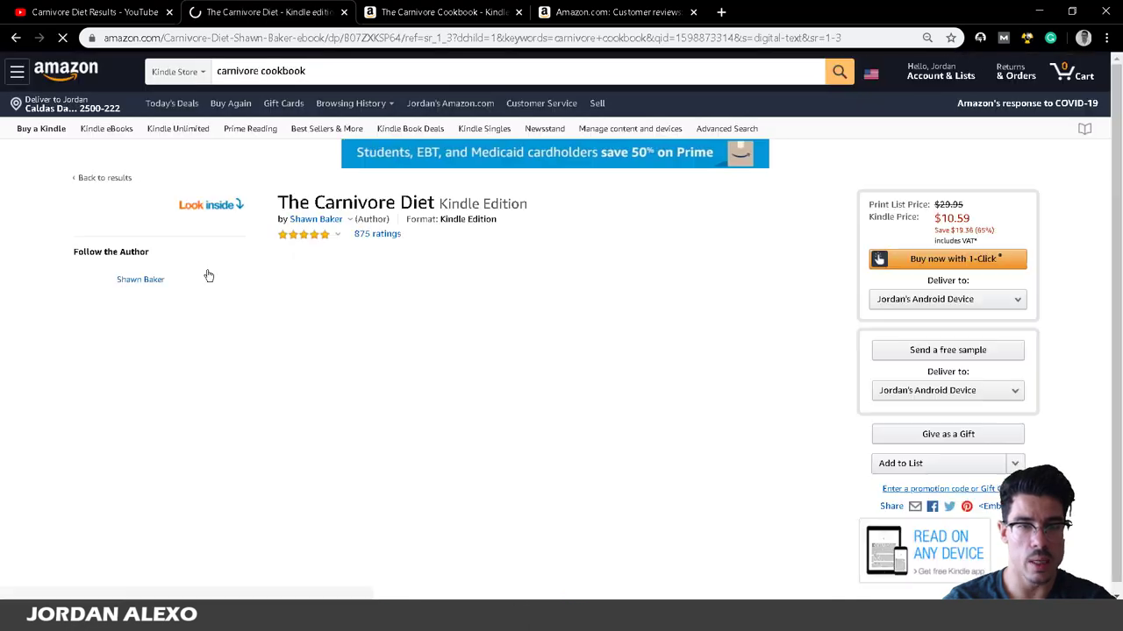
left_click(172, 294)
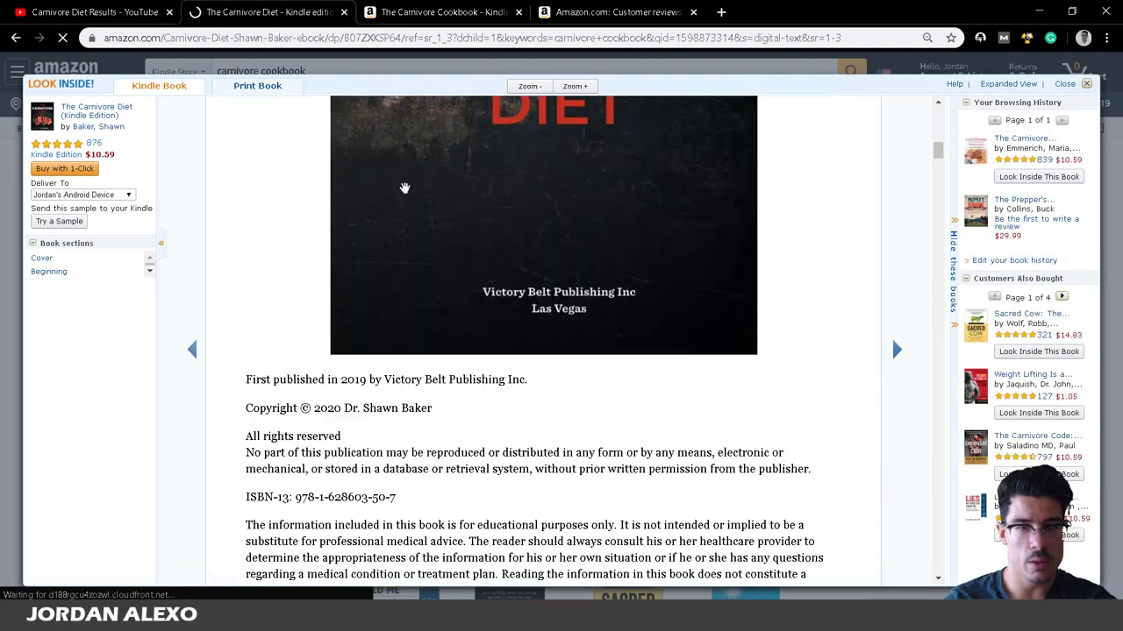
scroll(401, 197, "down", 5)
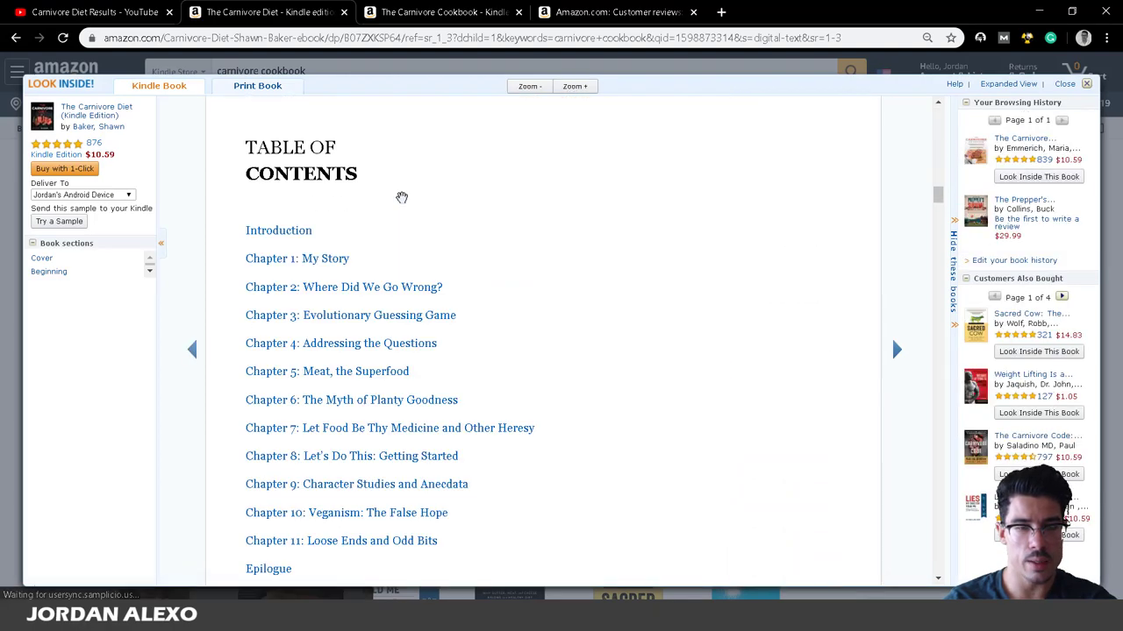
scroll(368, 391, "down", 1)
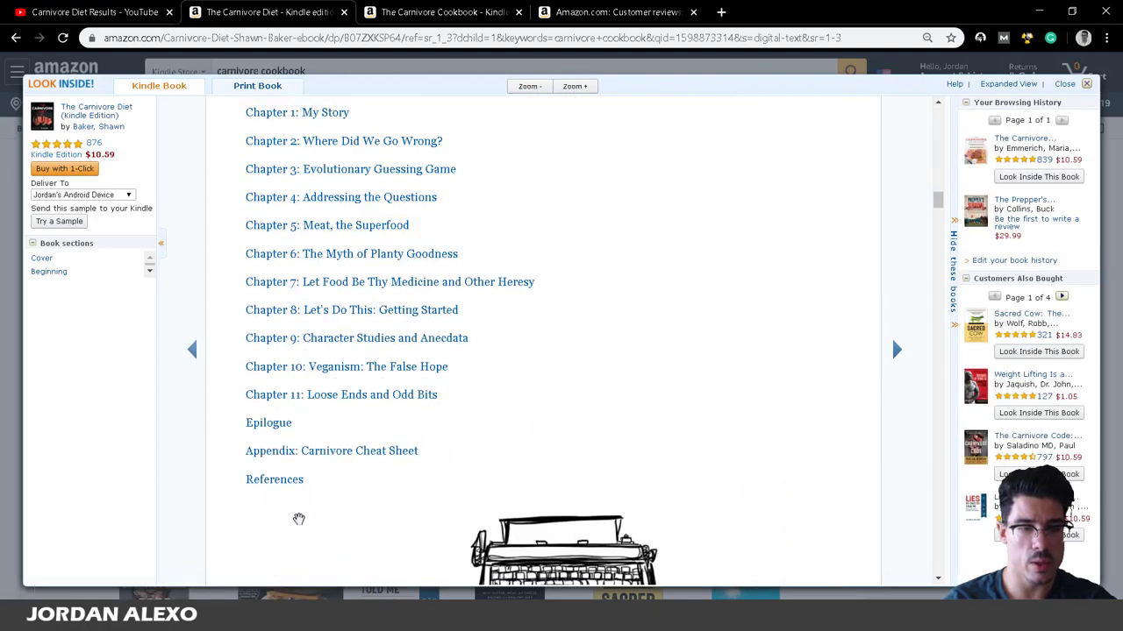
Place the outline window right of the Amazon chapter list and add a line under the benefits question.
left_click(237, 618)
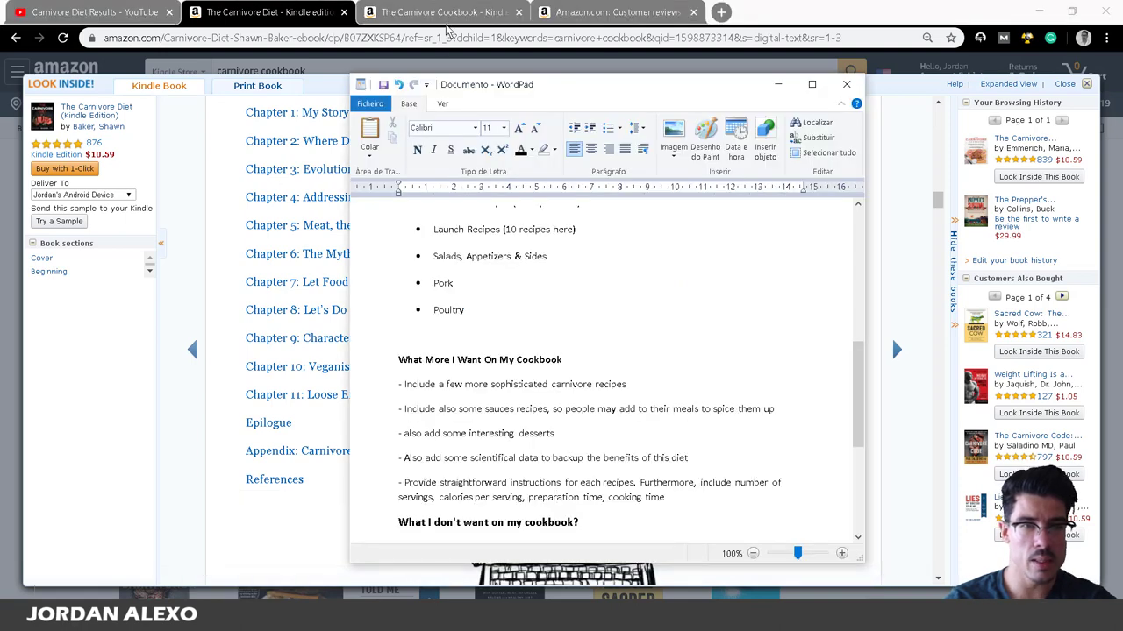
left_click_drag(547, 93, 751, 114)
scroll(711, 336, "up", 7)
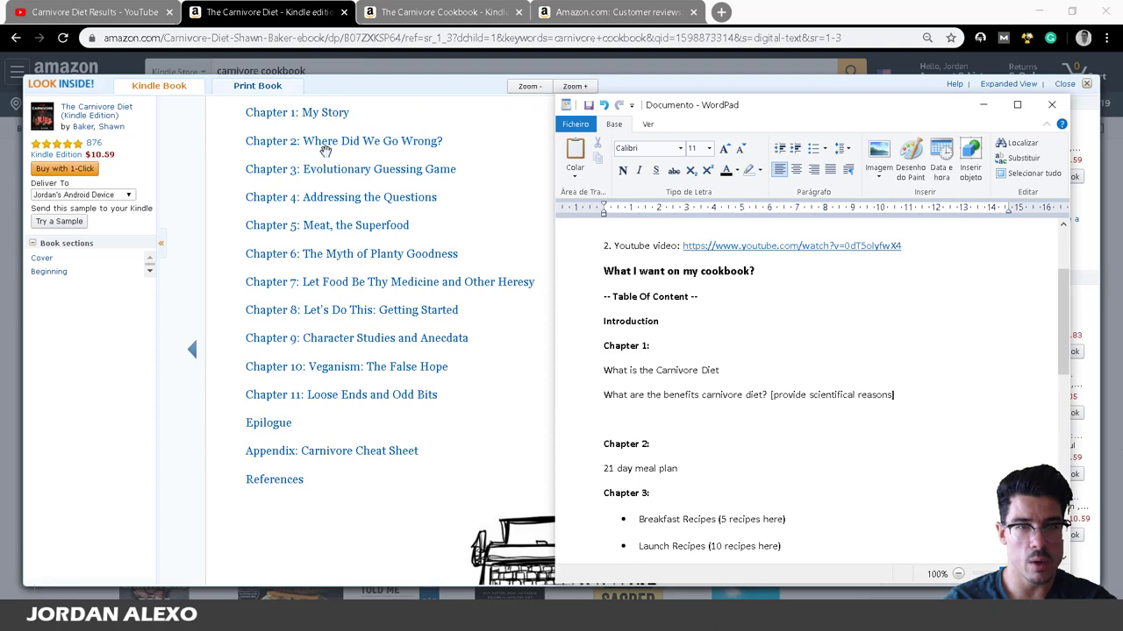
scroll(338, 171, "down", 3)
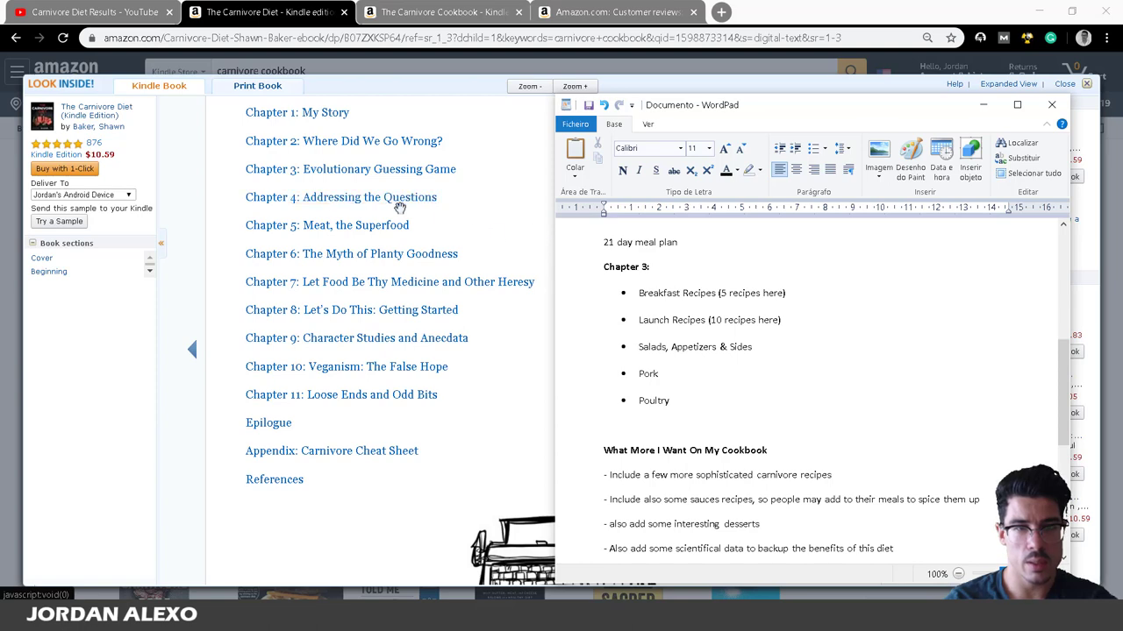
scroll(681, 389, "up", 3)
scroll(674, 391, "up", 1)
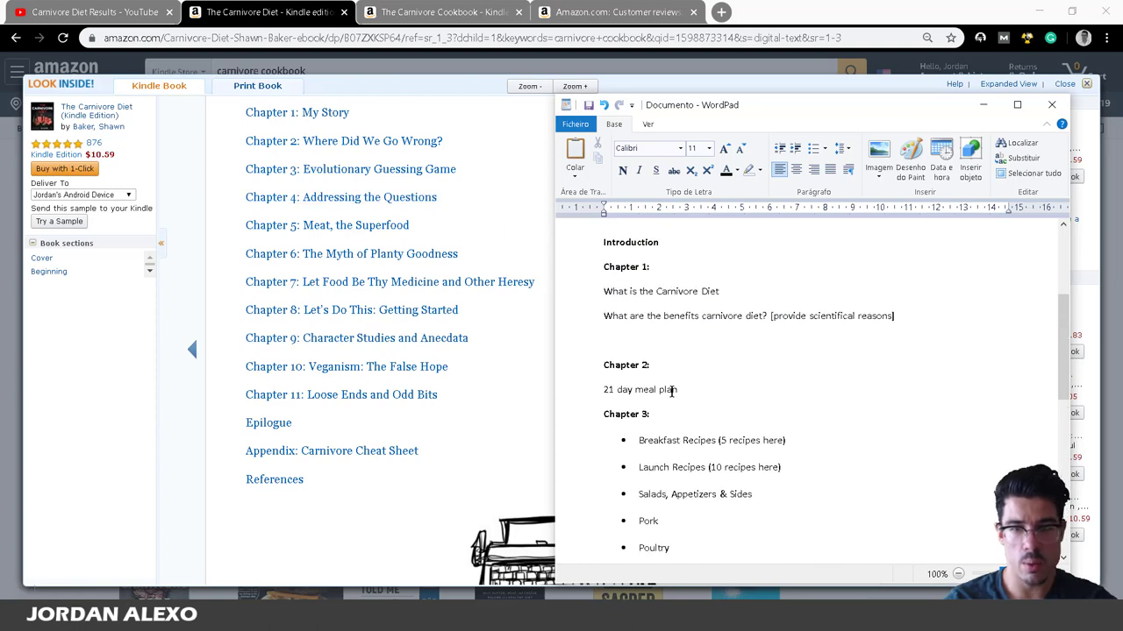
scroll(679, 396, "up", 5)
scroll(679, 403, "down", 2)
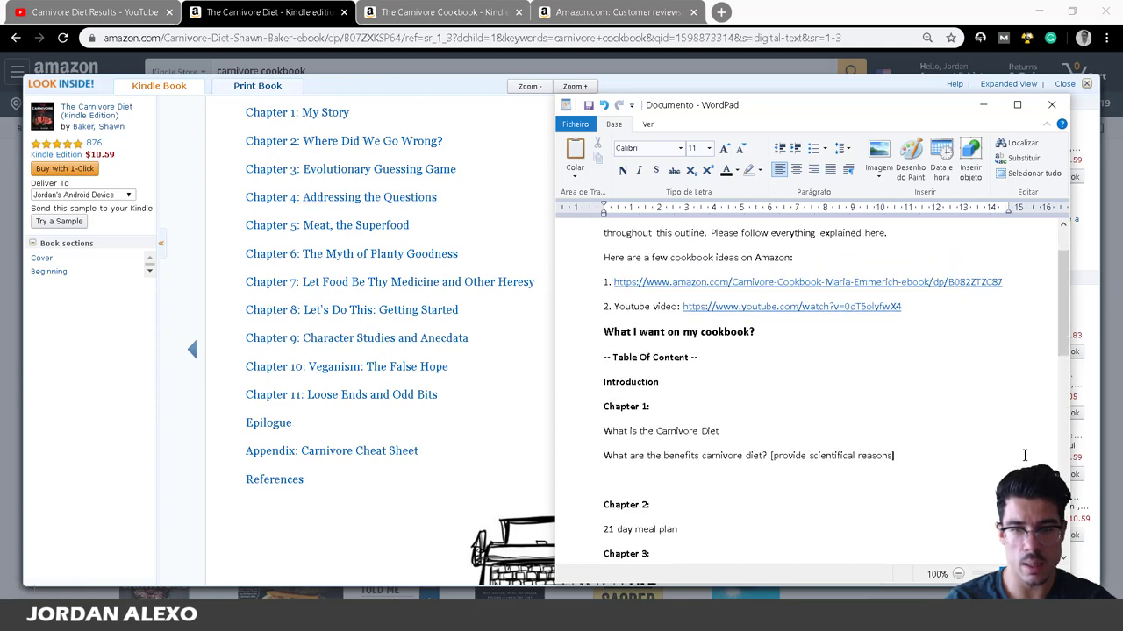
key("Return")
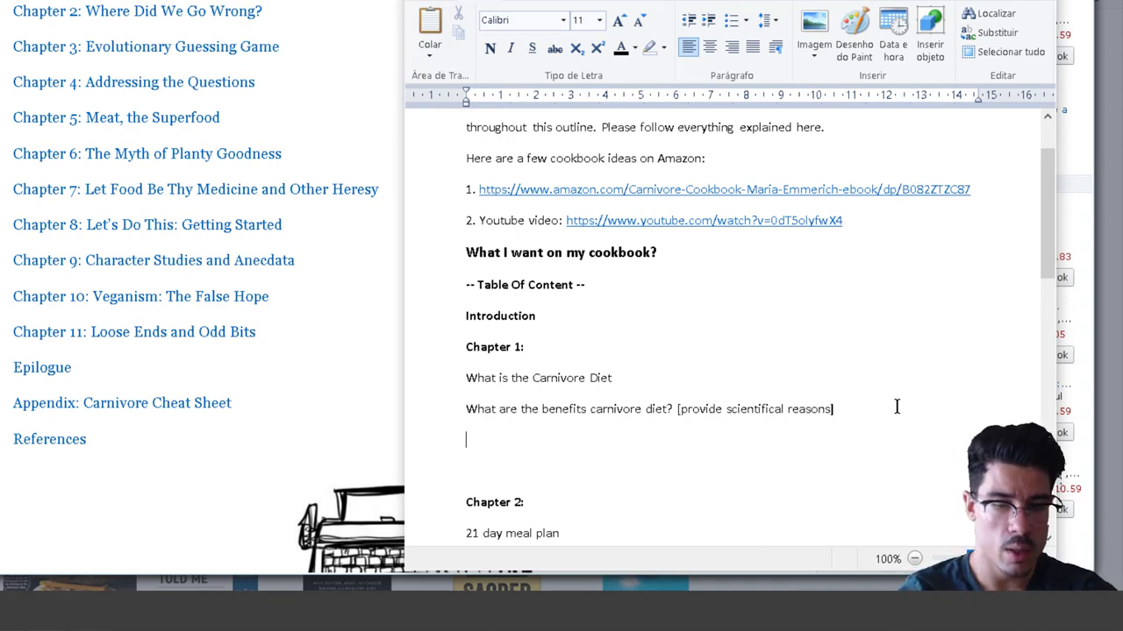
Add the topic 'Frequently Asked Questions About The Carnivore Diet?' with an empty line below it.
type("Dc")
key("BackSpace")
key("BackSpace")
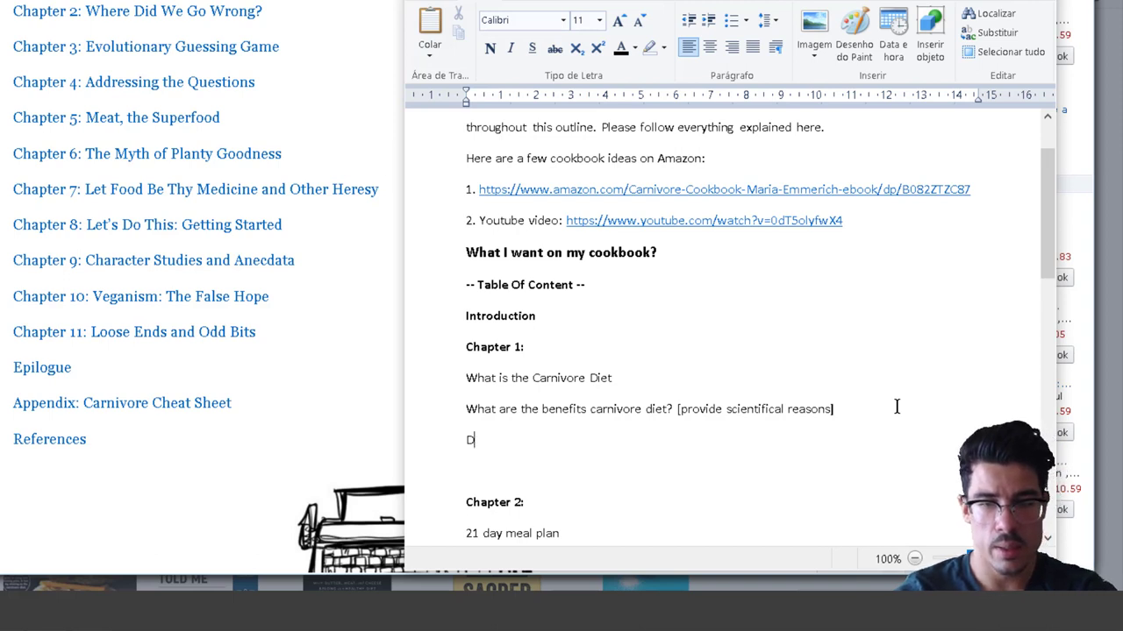
type("Common Que")
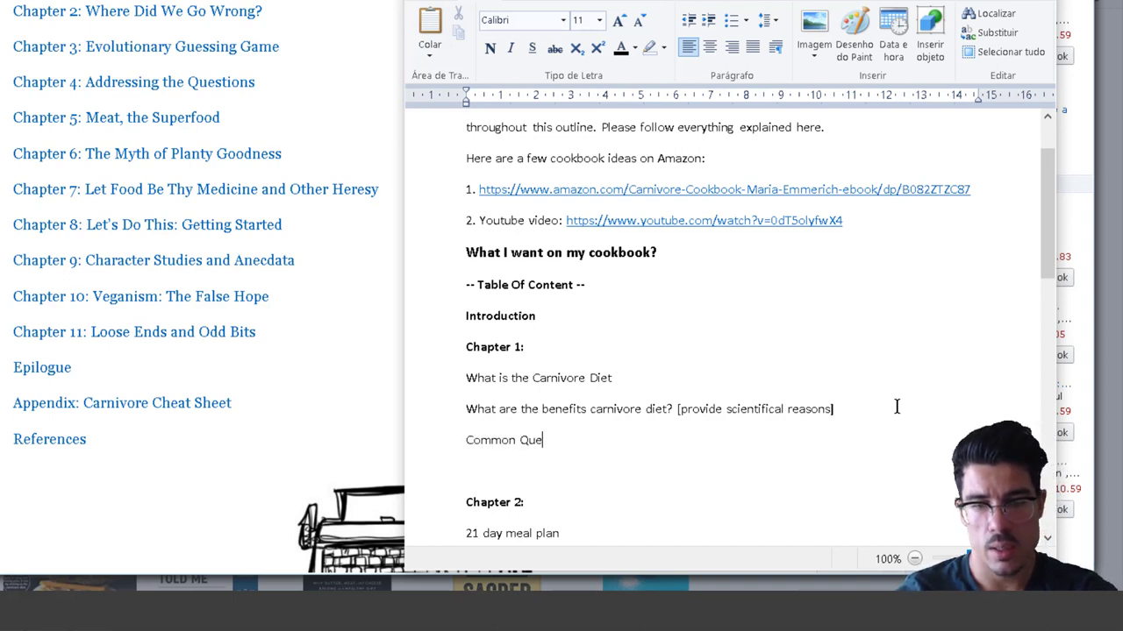
type("stions Asked ")
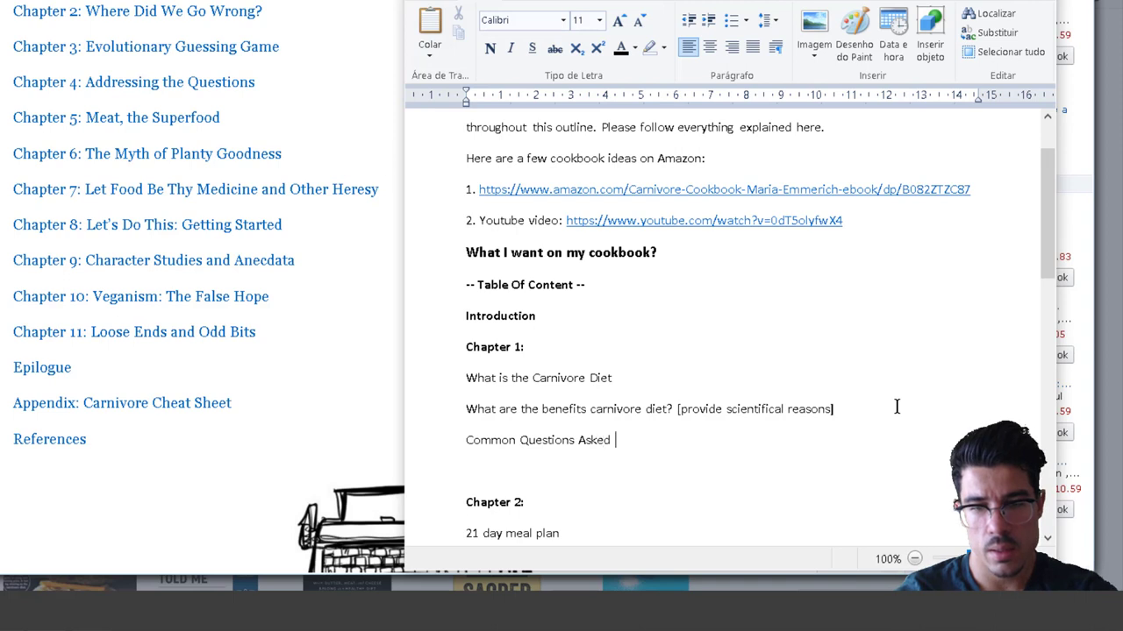
type("About The Ca")
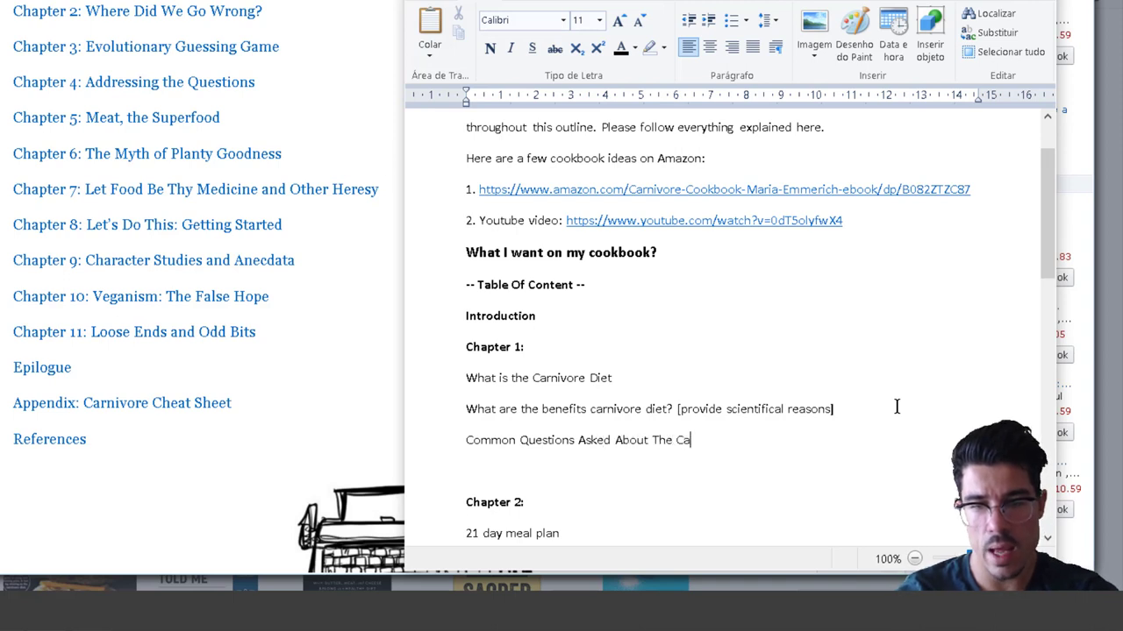
type("rnivore Diet?")
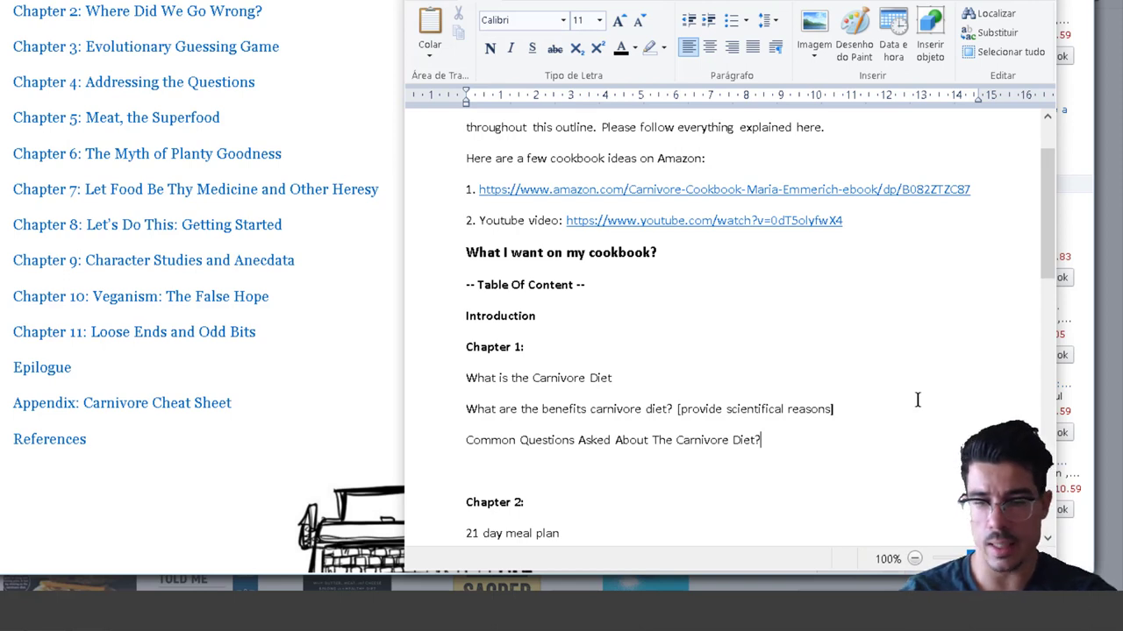
key("Return")
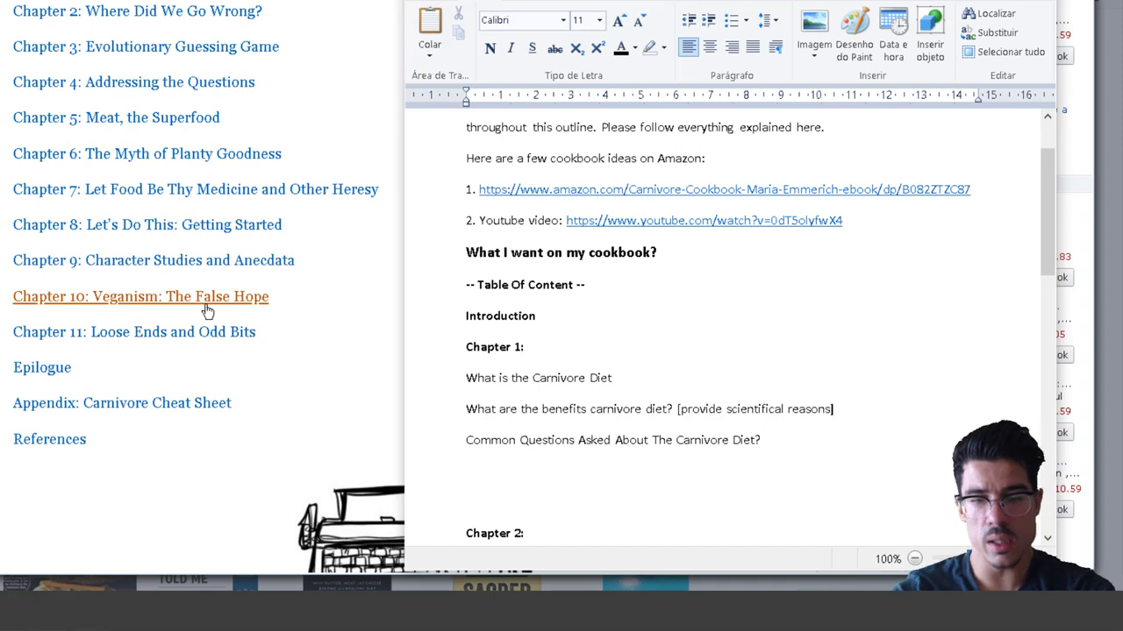
double_click(485, 446)
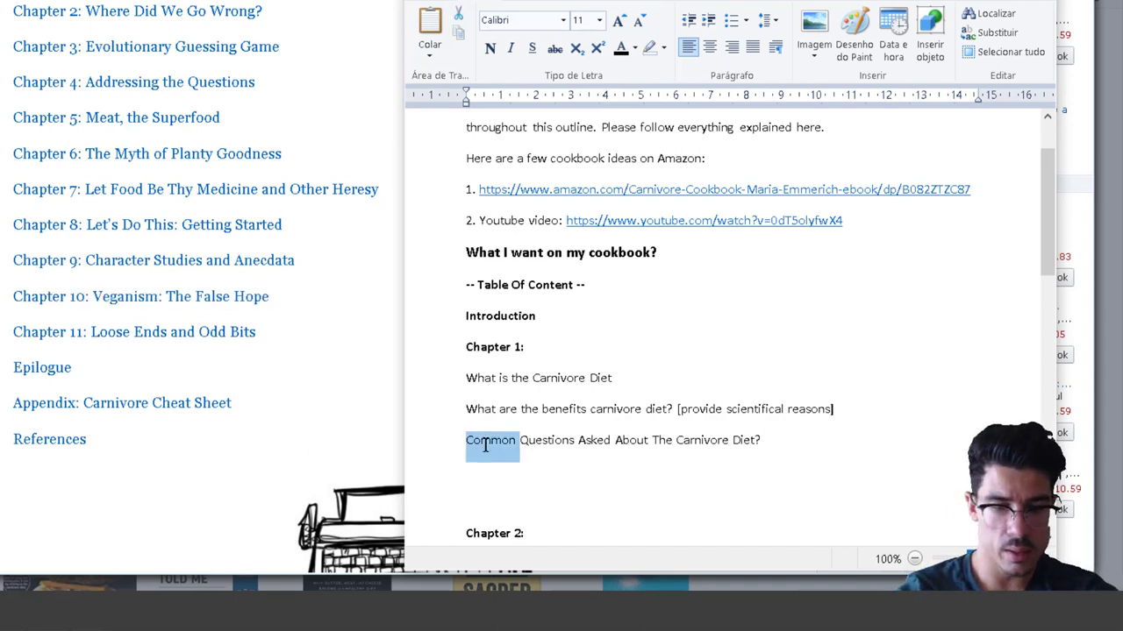
type("Freq")
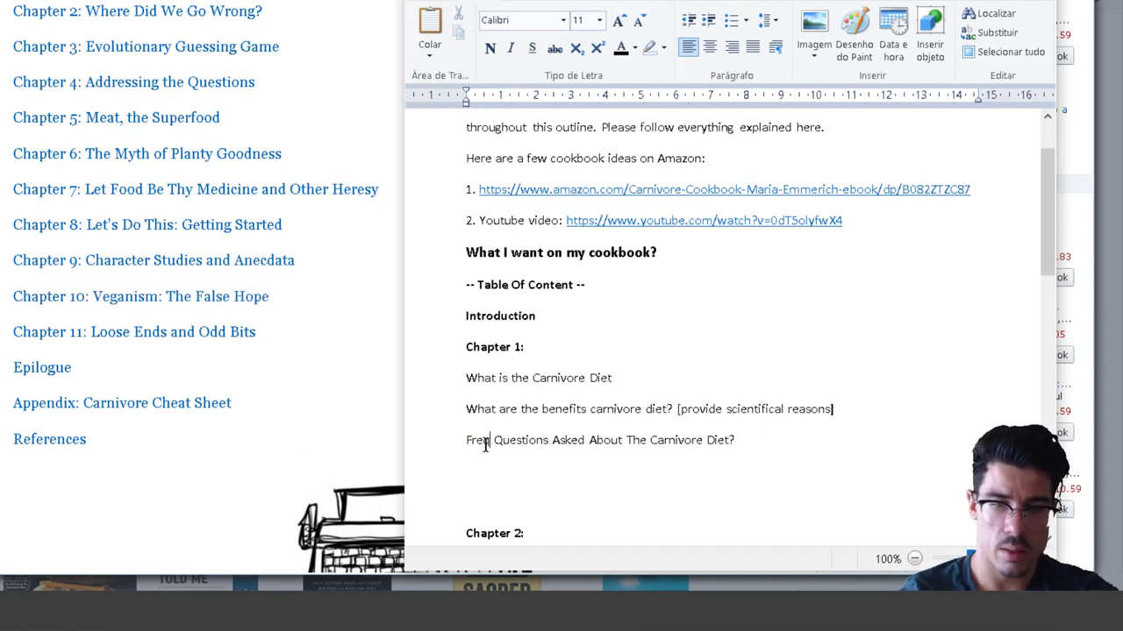
type("uent")
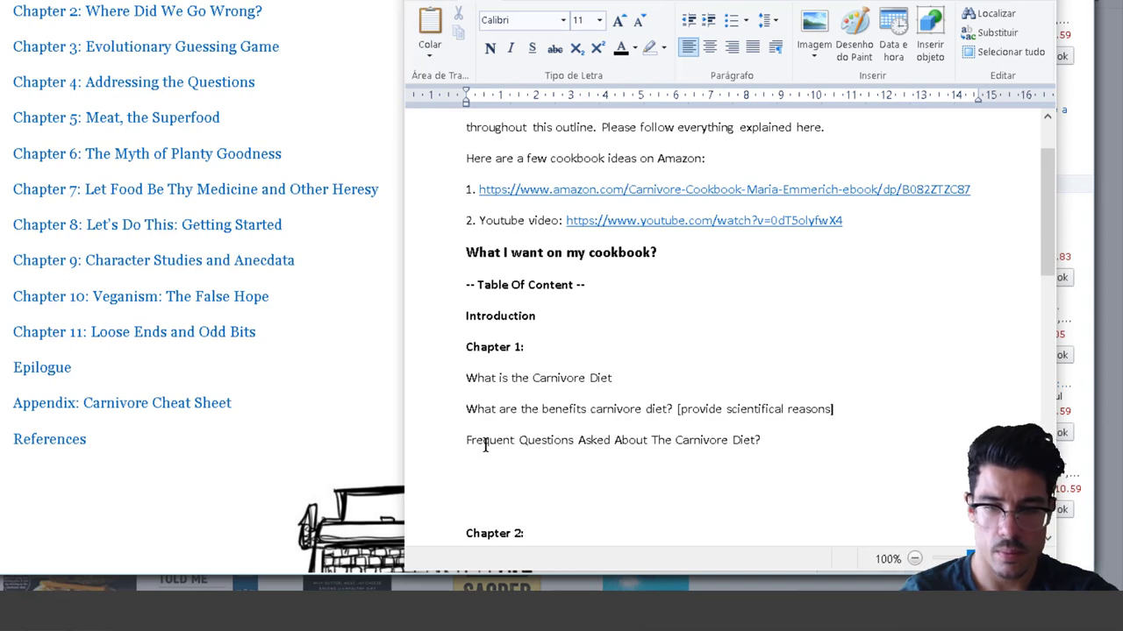
type("ly Aske")
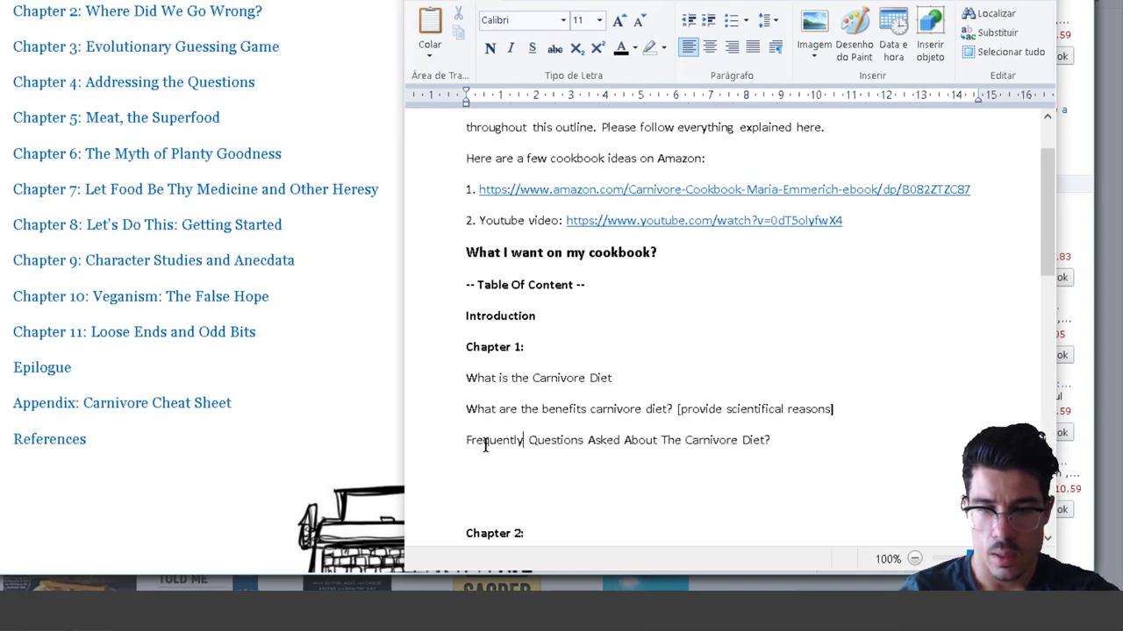
type("d")
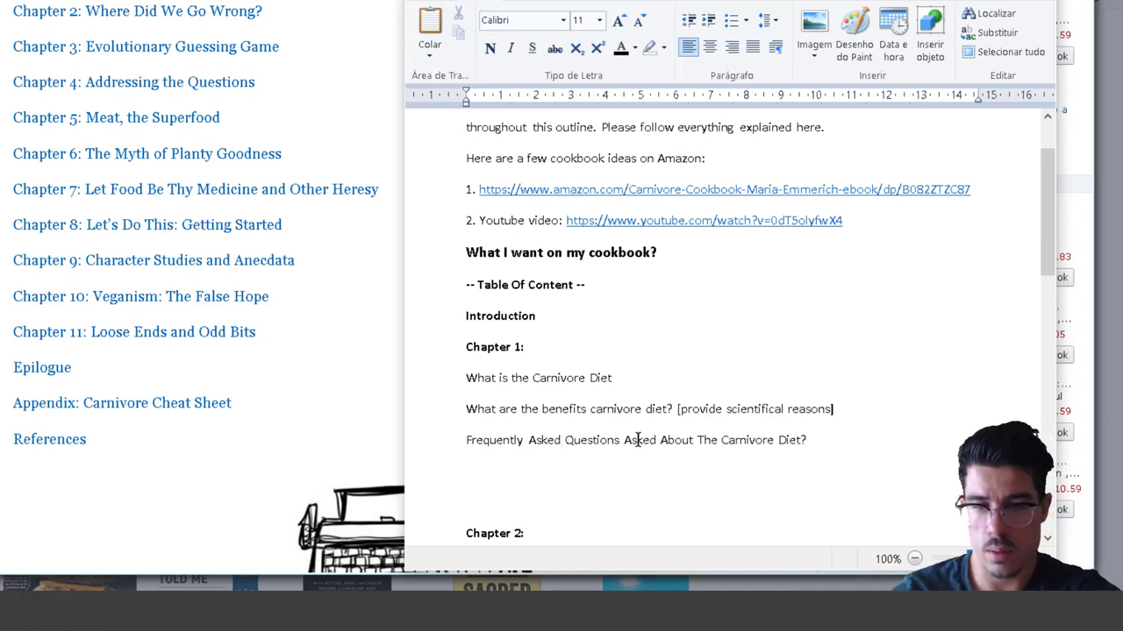
double_click(639, 438)
key("BackSpace")
left_click(783, 440)
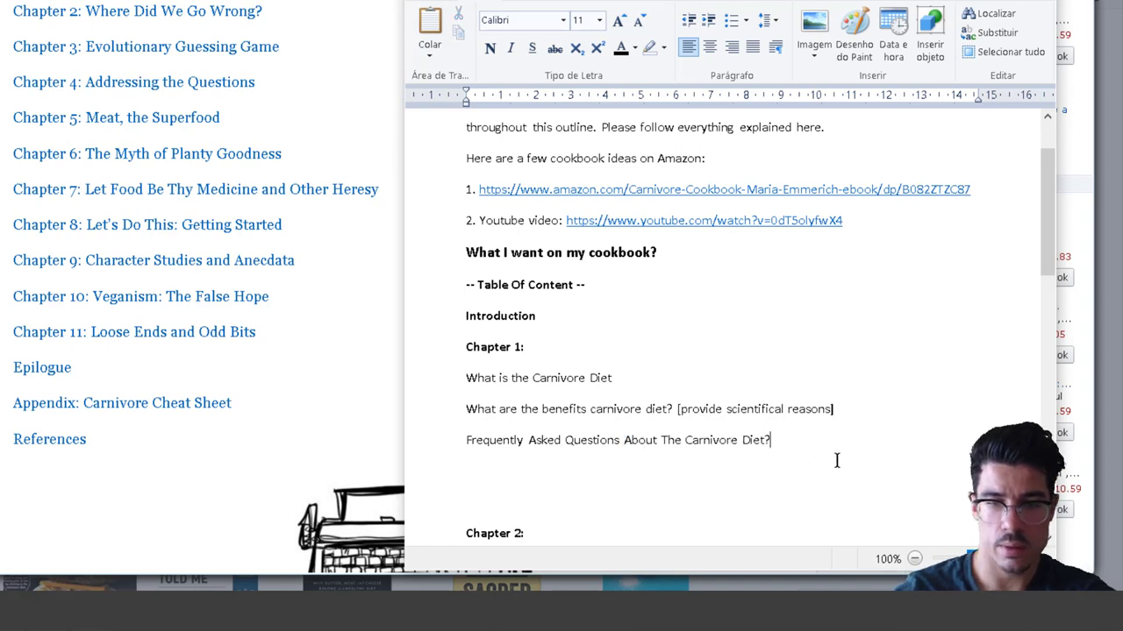
key("Return")
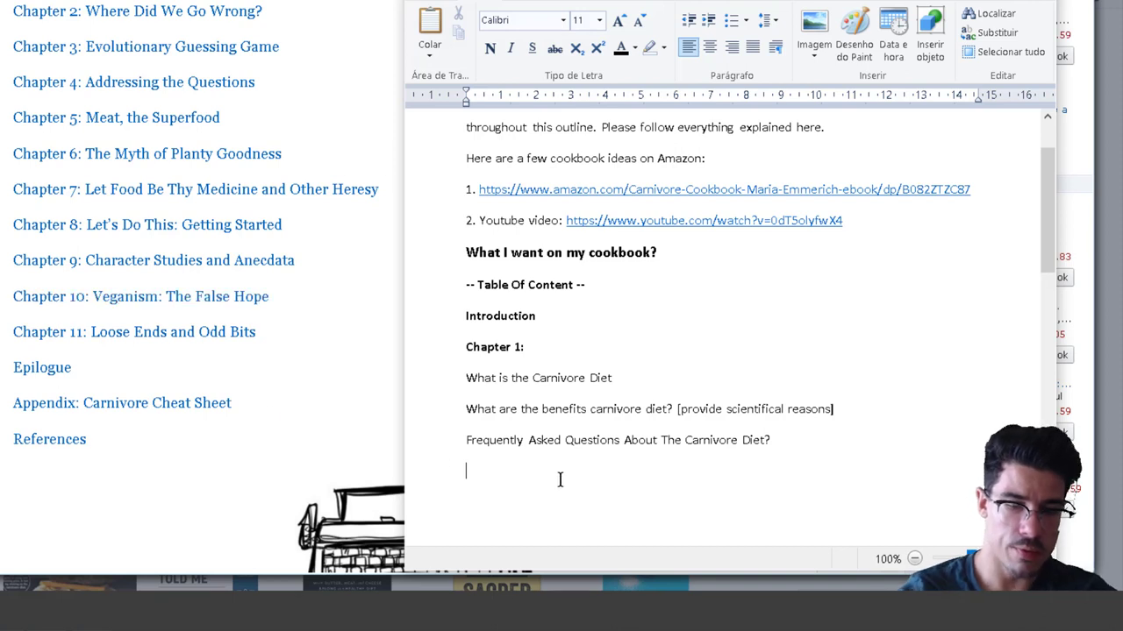
Type 'Veganism: Why is it wrong?' on the empty line below the FAQ topic.
type("Veganism:")
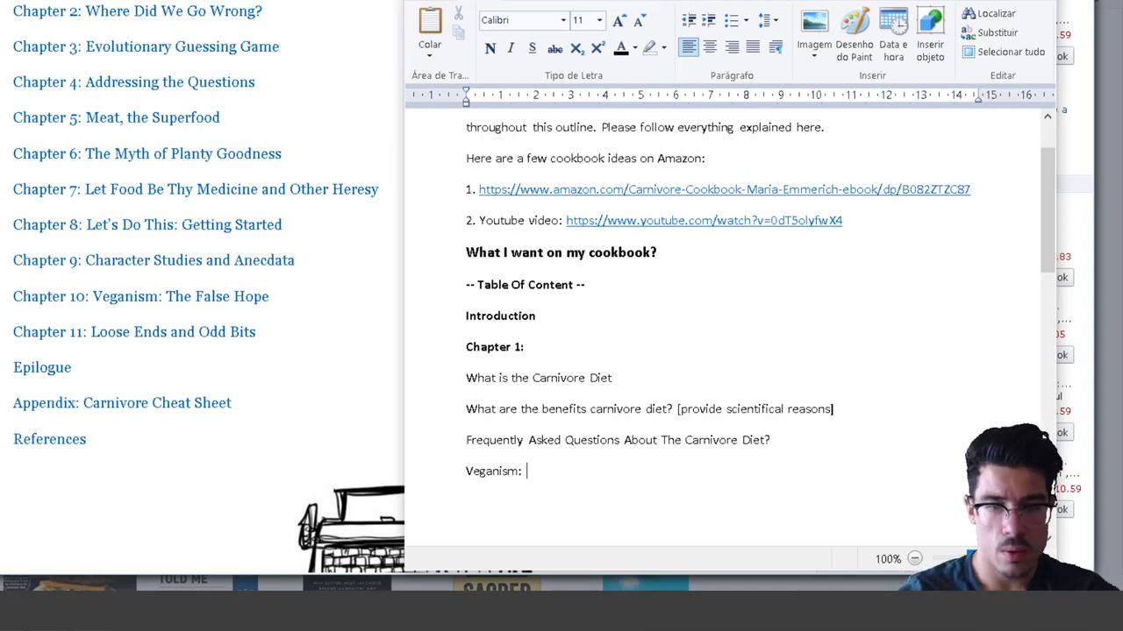
type("Why is")
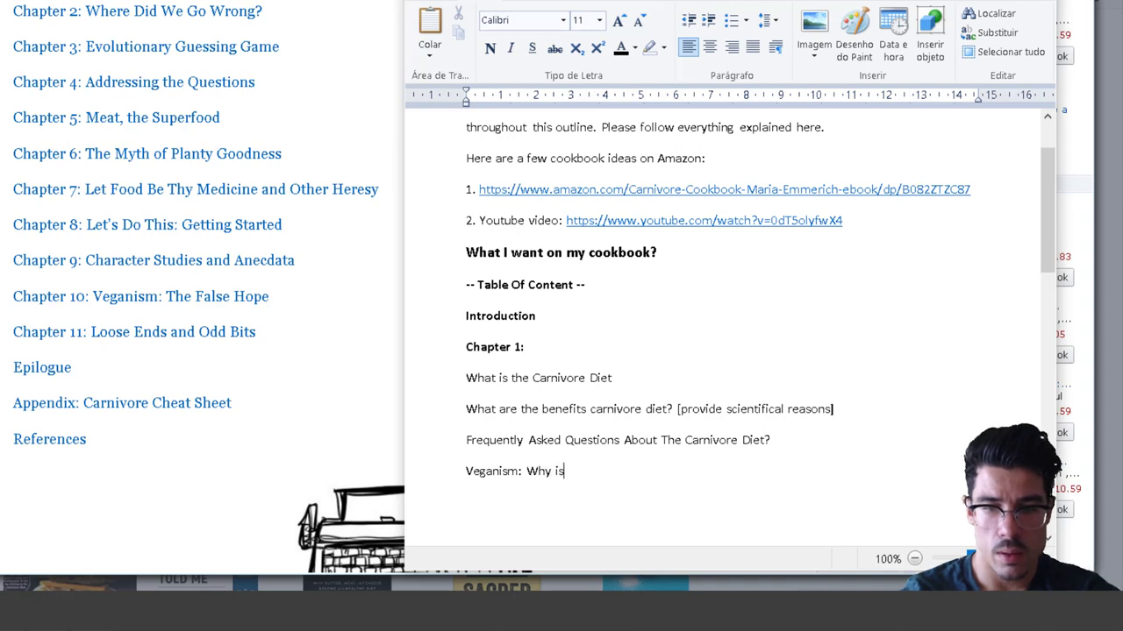
type(" it wrong?")
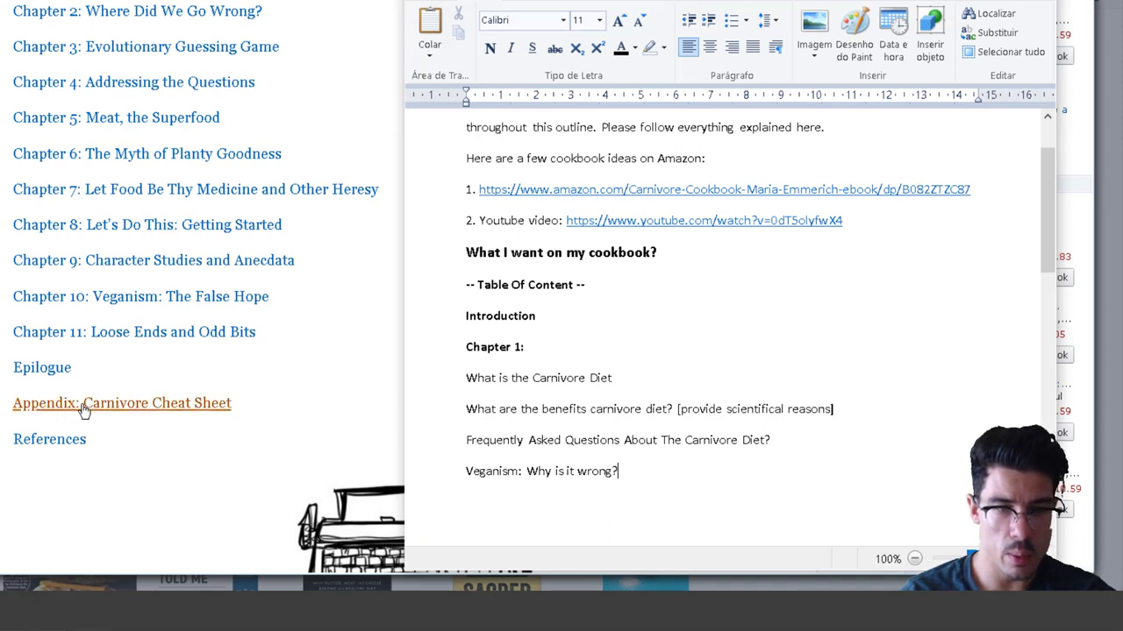
scroll(666, 414, "down", 3)
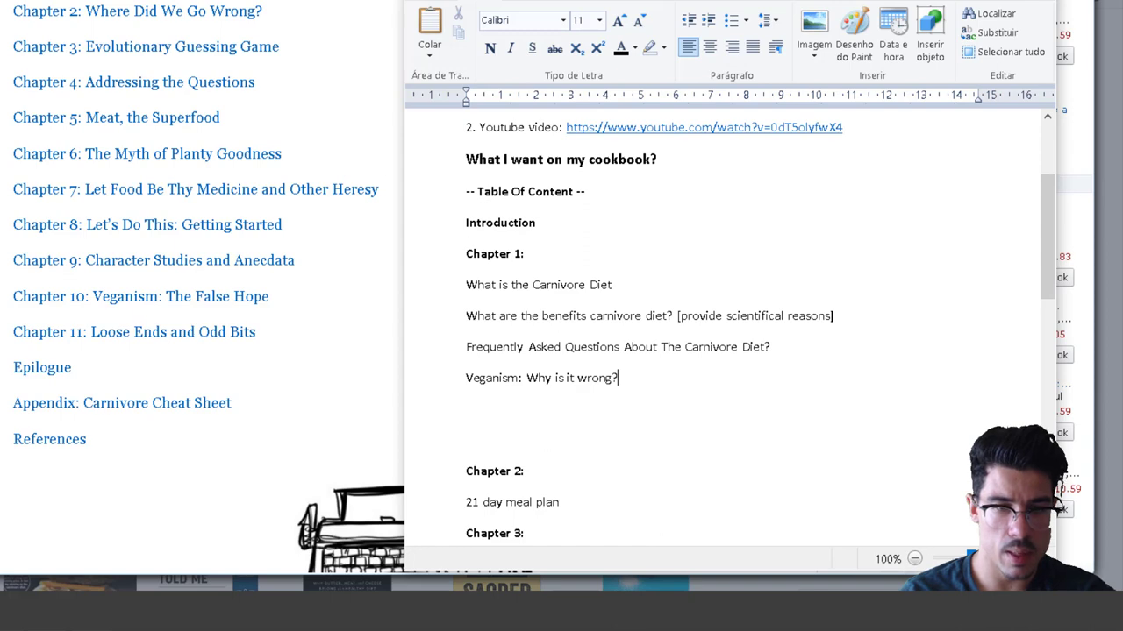
scroll(651, 378, "down", 6)
scroll(651, 421, "down", 3)
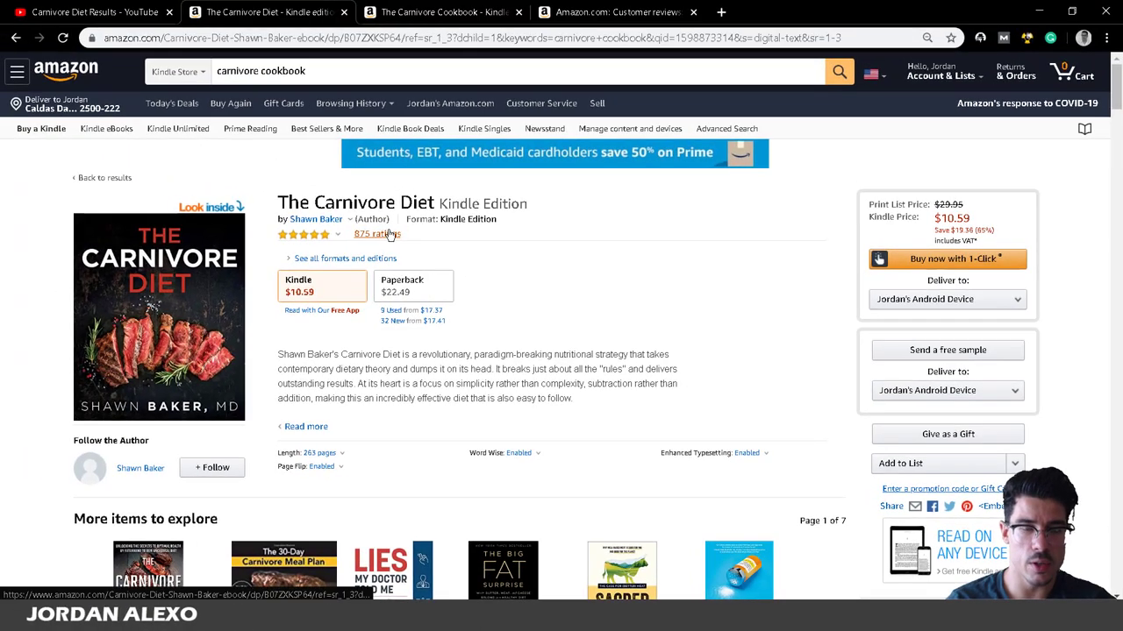
Open The Carnivore Diet's customer reviews and reposition the outline window beside them.
left_click(387, 229)
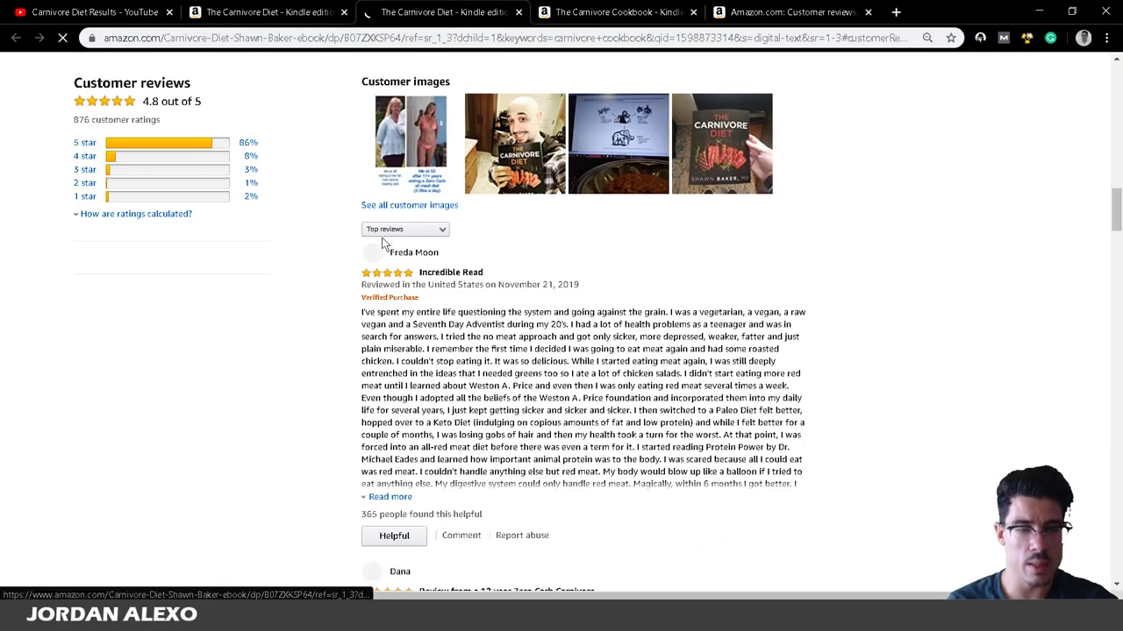
key("alt+Tab")
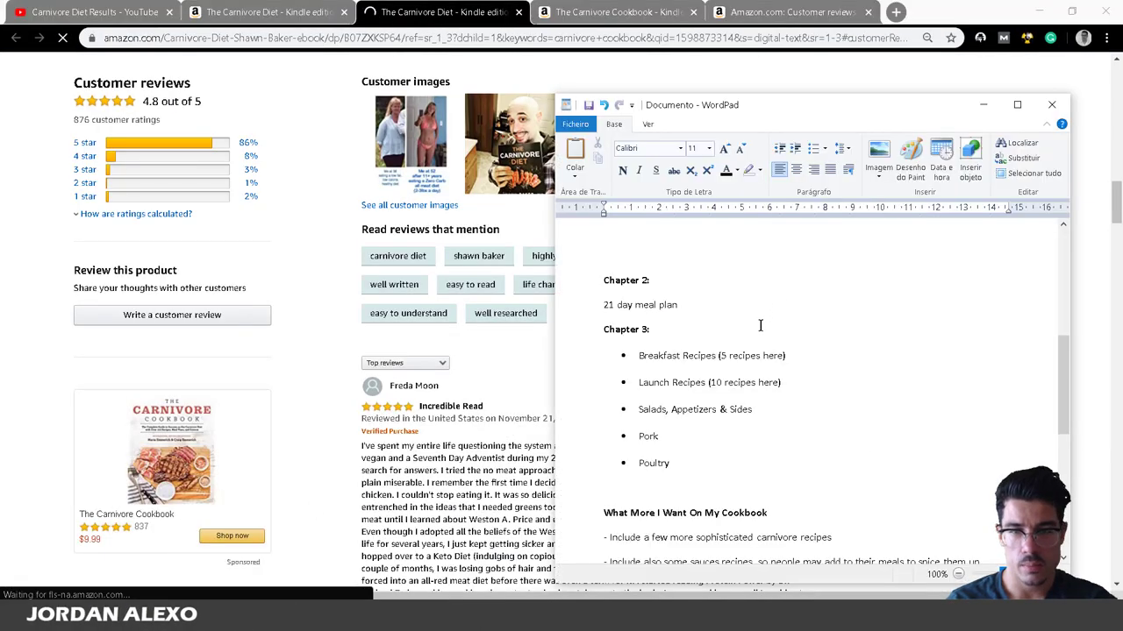
scroll(752, 329, "down", 8)
scroll(744, 345, "up", 12)
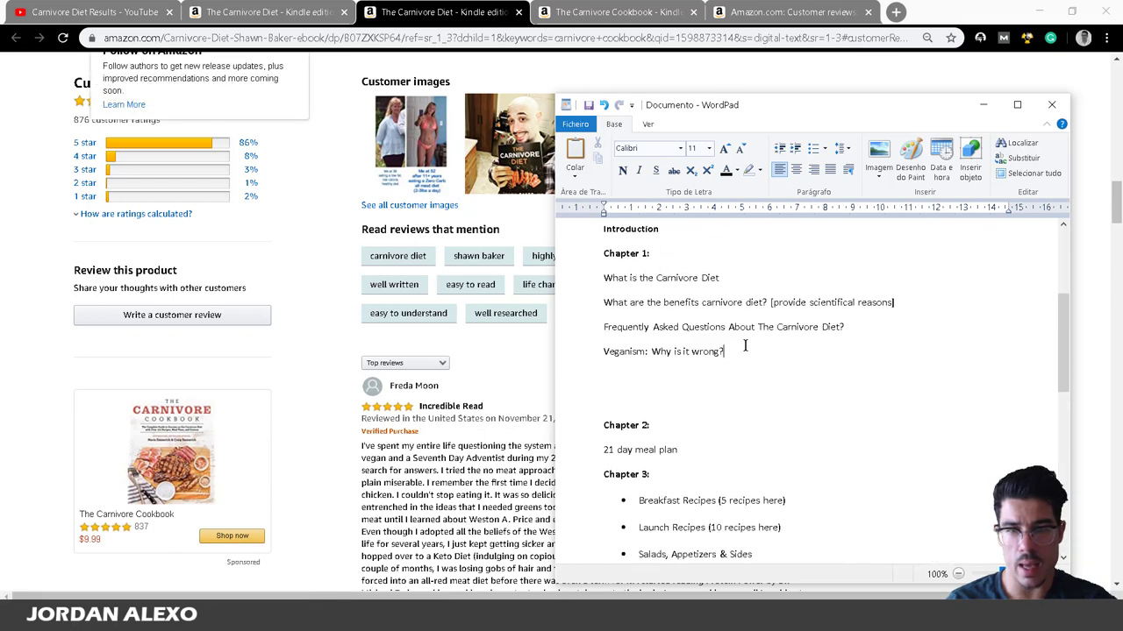
scroll(745, 345, "up", 4)
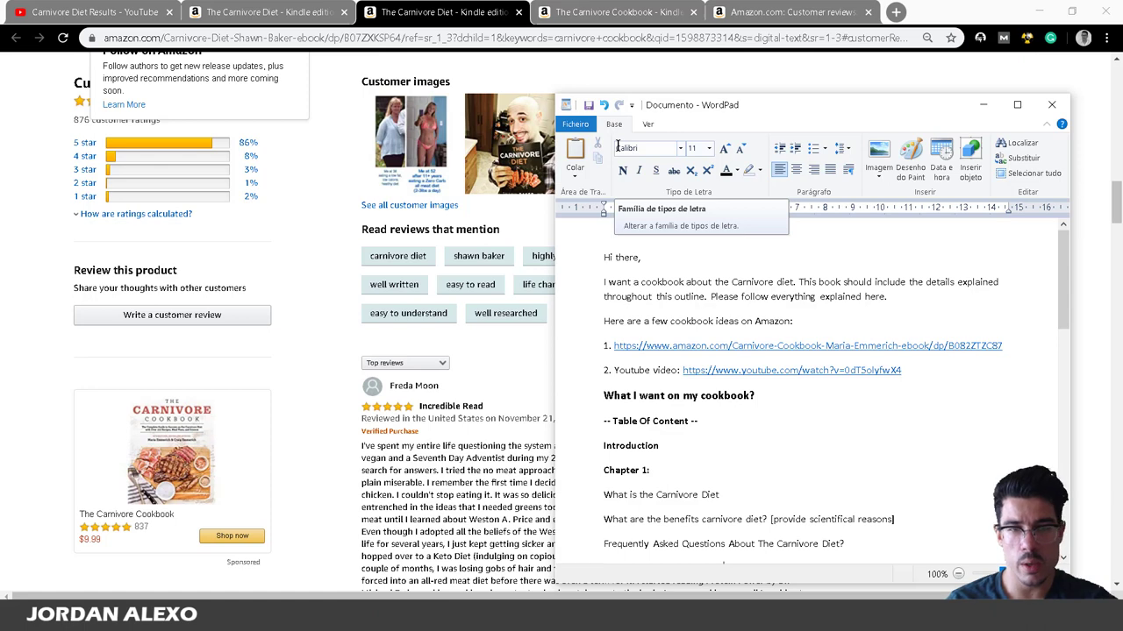
left_click_drag(872, 105, 673, 109)
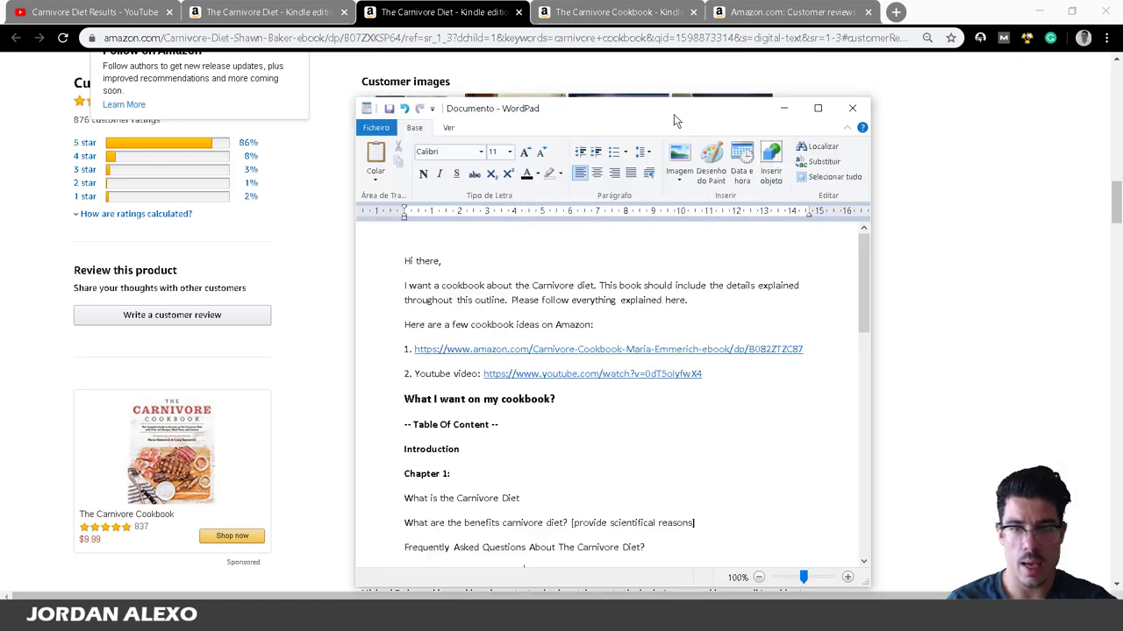
scroll(664, 275, "down", 1)
scroll(664, 274, "down", 10)
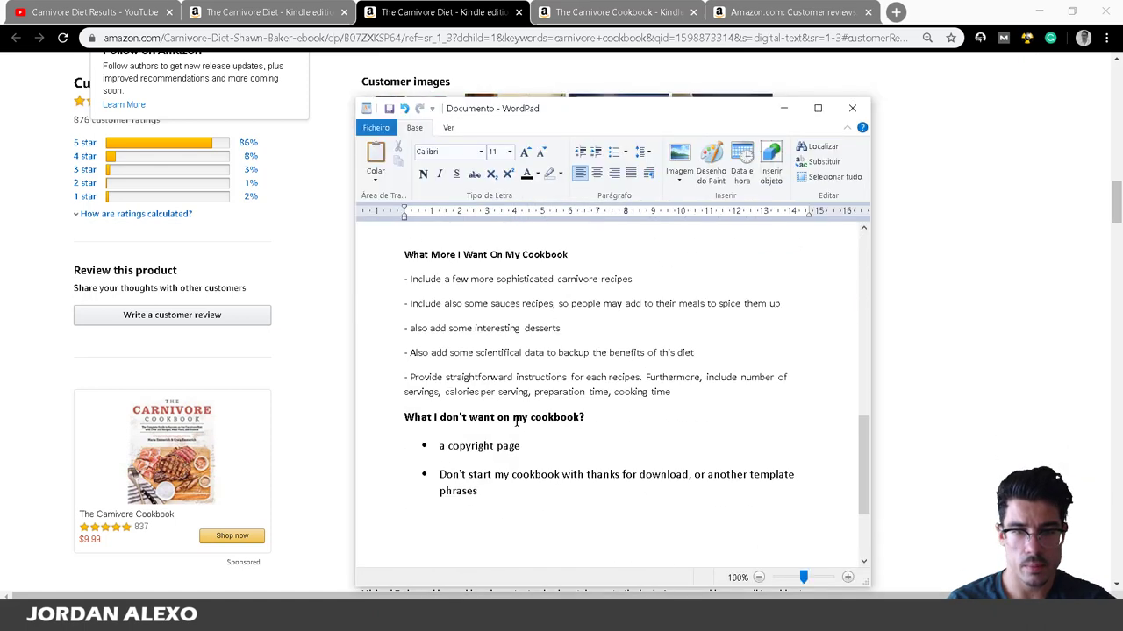
Filter the reviews to 2 stars, then to 3 stars, and bring the outline back in front.
left_click(318, 397)
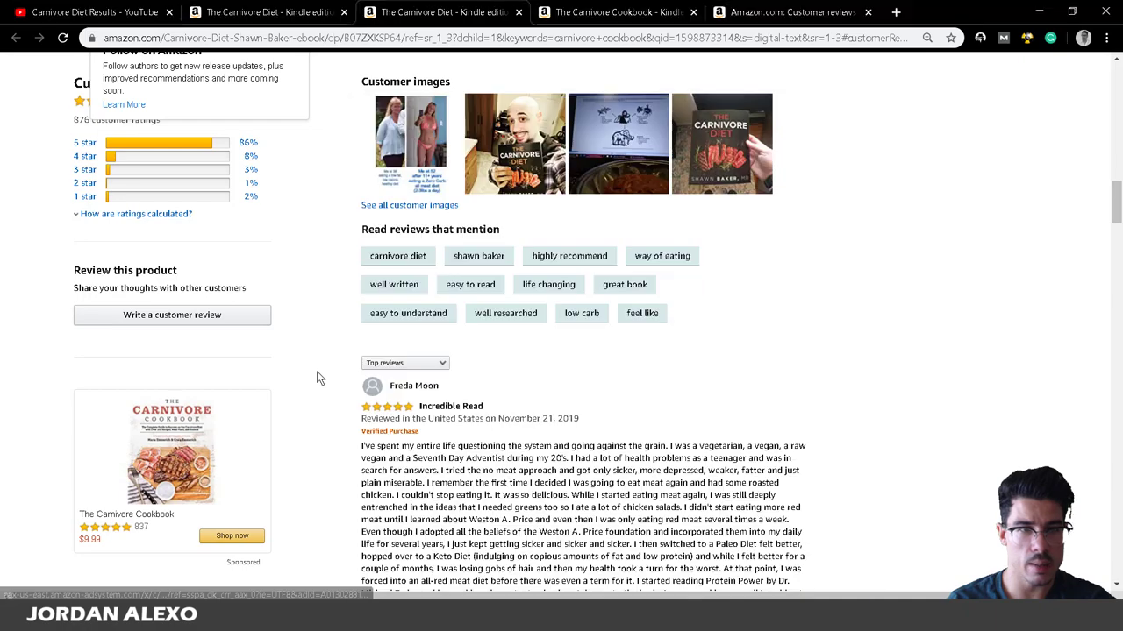
left_click(166, 182)
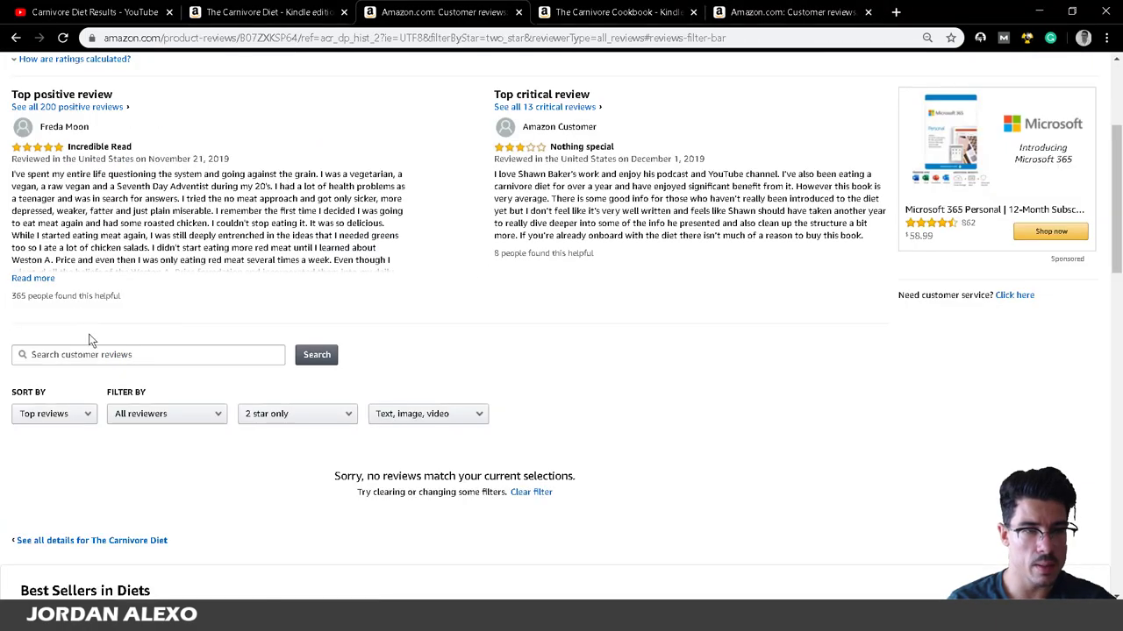
left_click(77, 253)
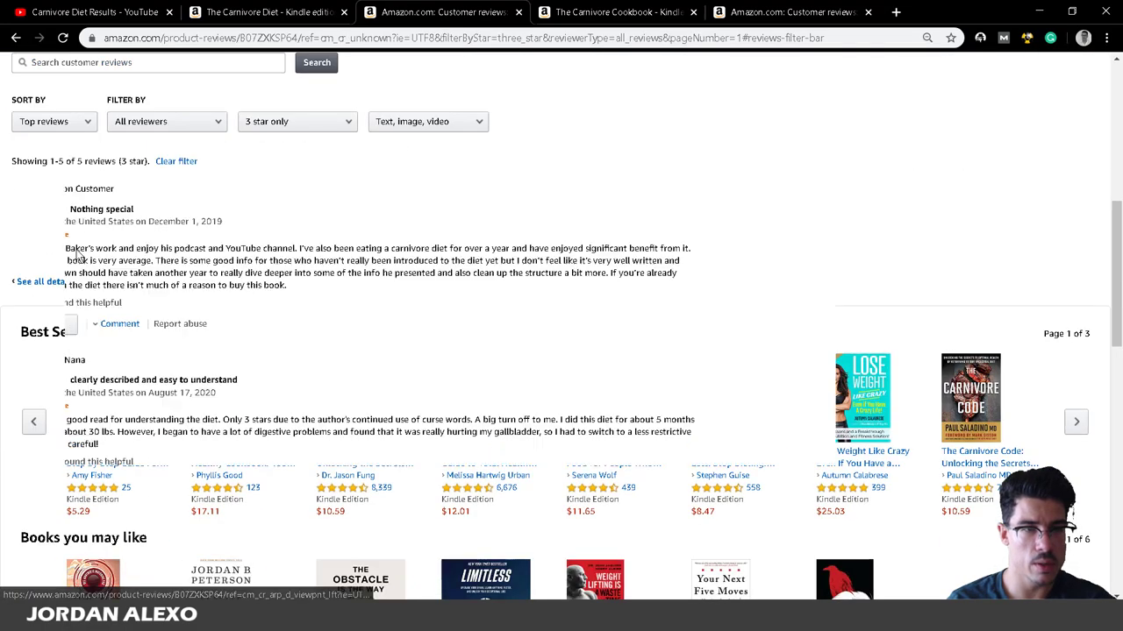
scroll(77, 257, "down", 2)
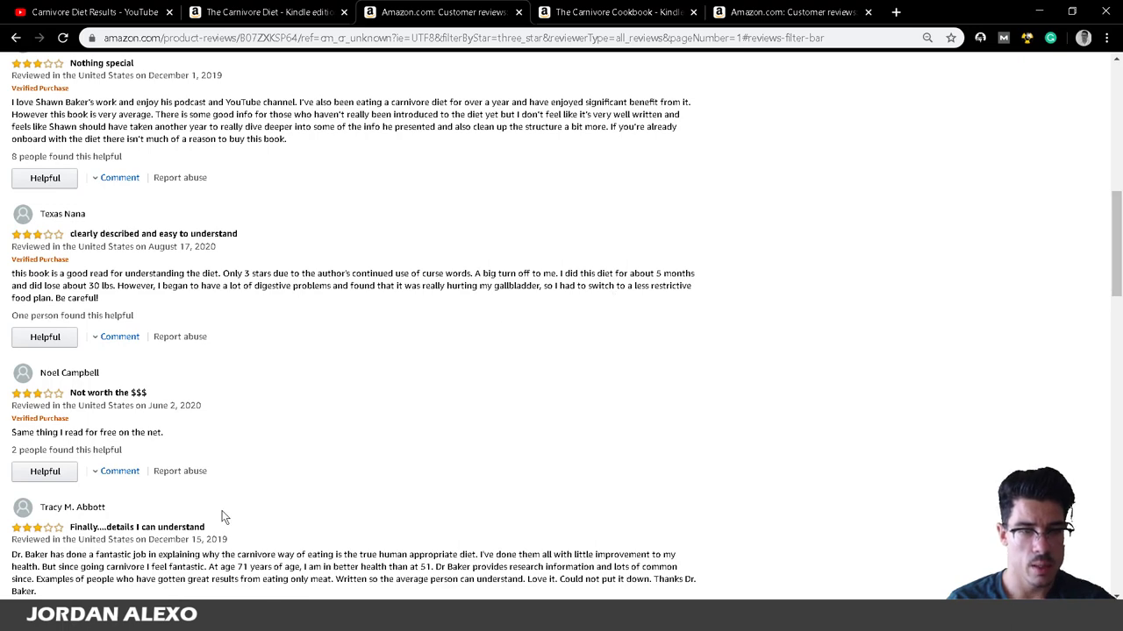
left_click(220, 618)
scroll(677, 356, "up", 5)
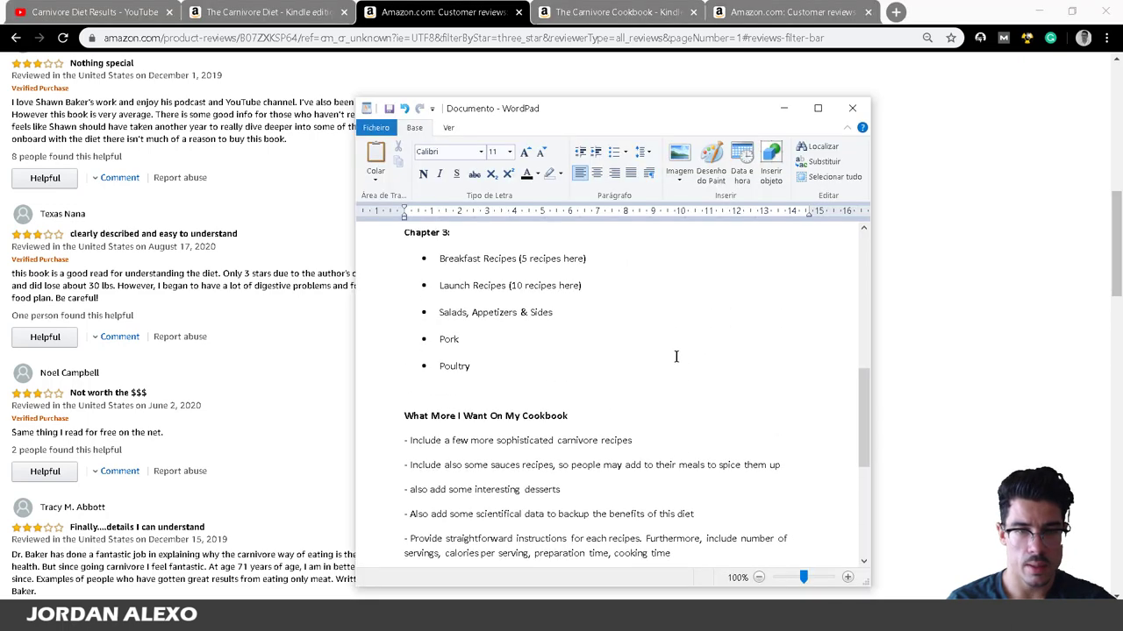
Extend the Chapter 2 entry '21 day meal plan' with ' To Lose 10 Pounds'.
scroll(649, 356, "down", 5)
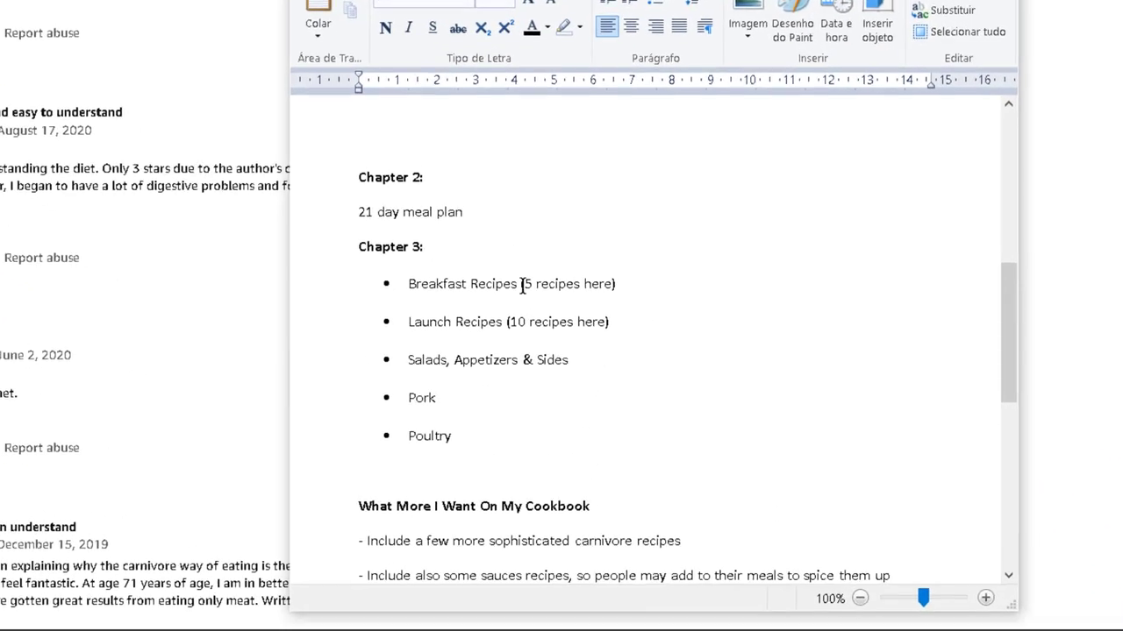
left_click(521, 293)
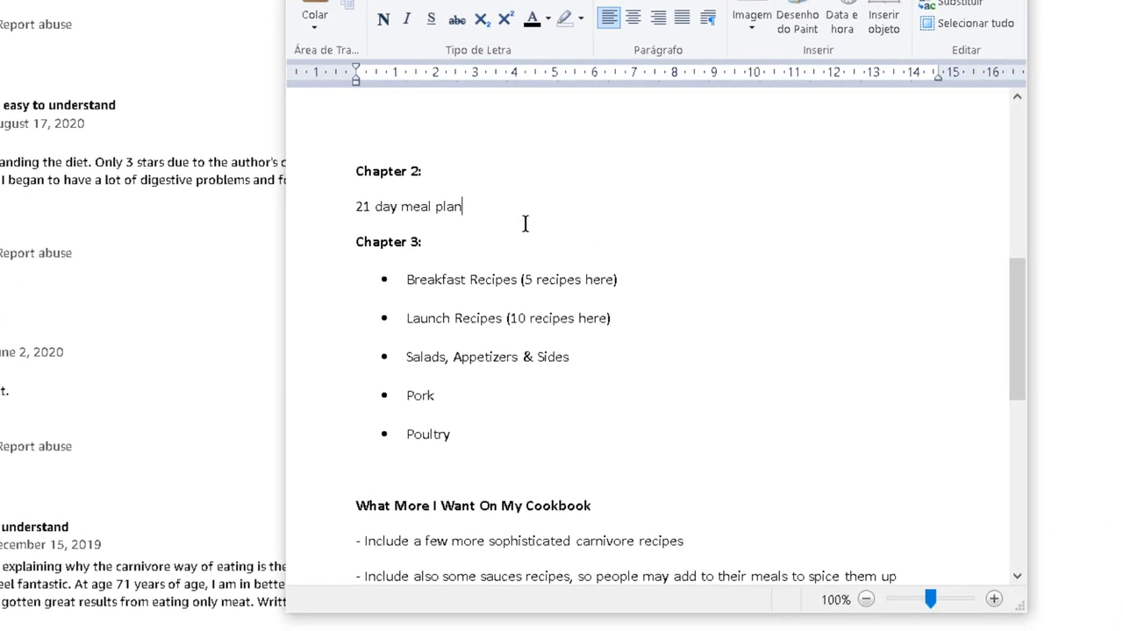
type("To Lose 10")
key("BackSpace")
type("000")
key("BackSpace")
key("BackSpace")
type("Pounds")
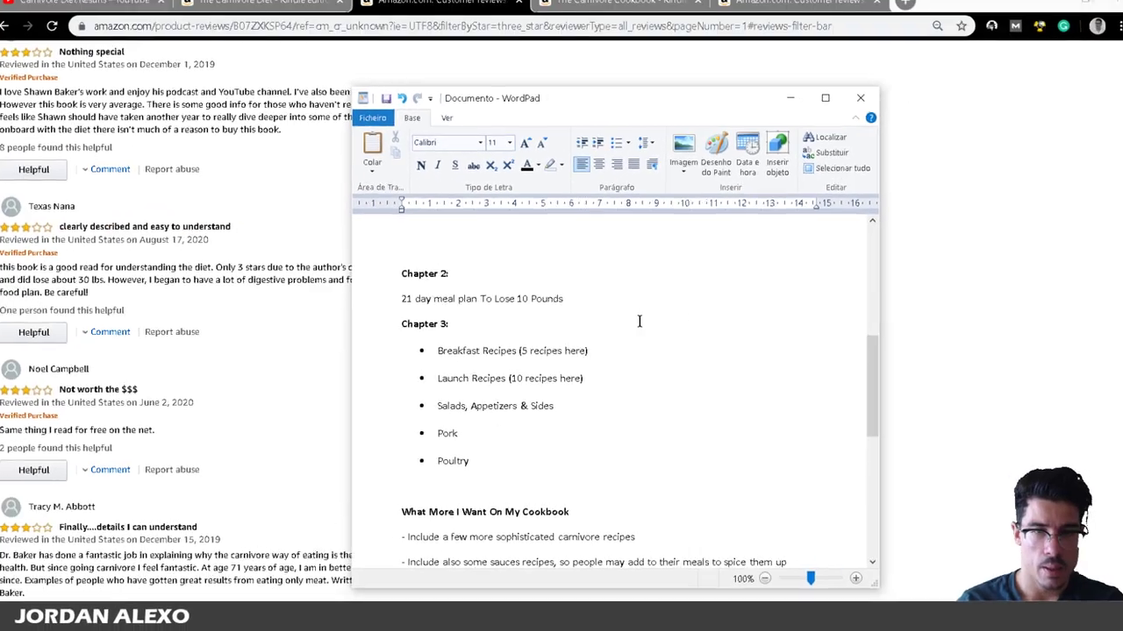
left_click_drag(577, 228, 338, 229)
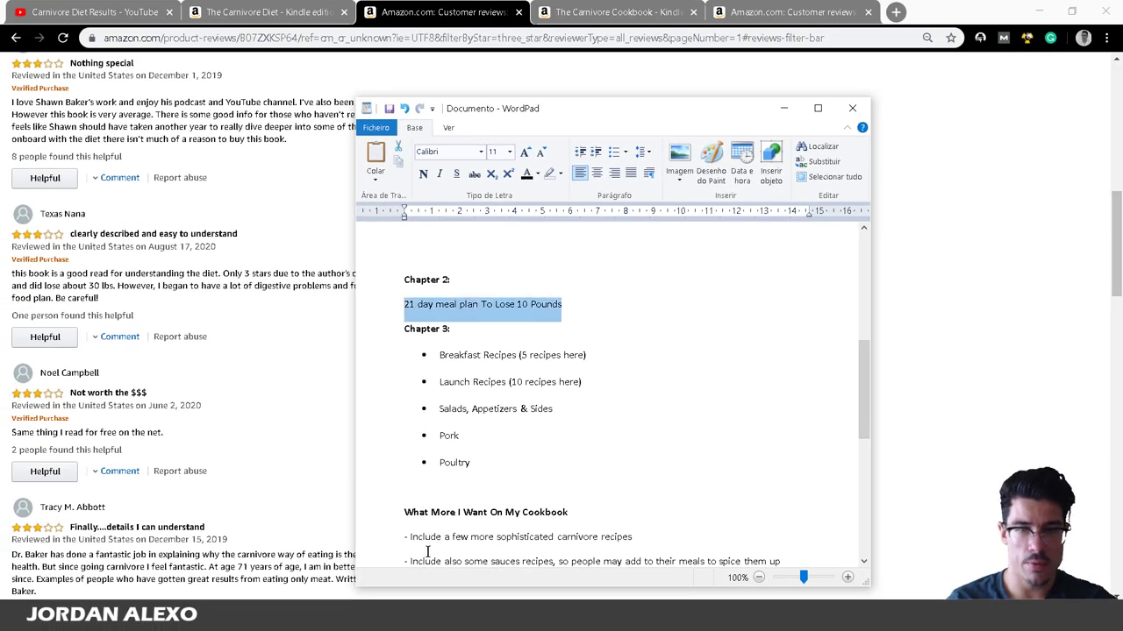
scroll(427, 551, "up", 2)
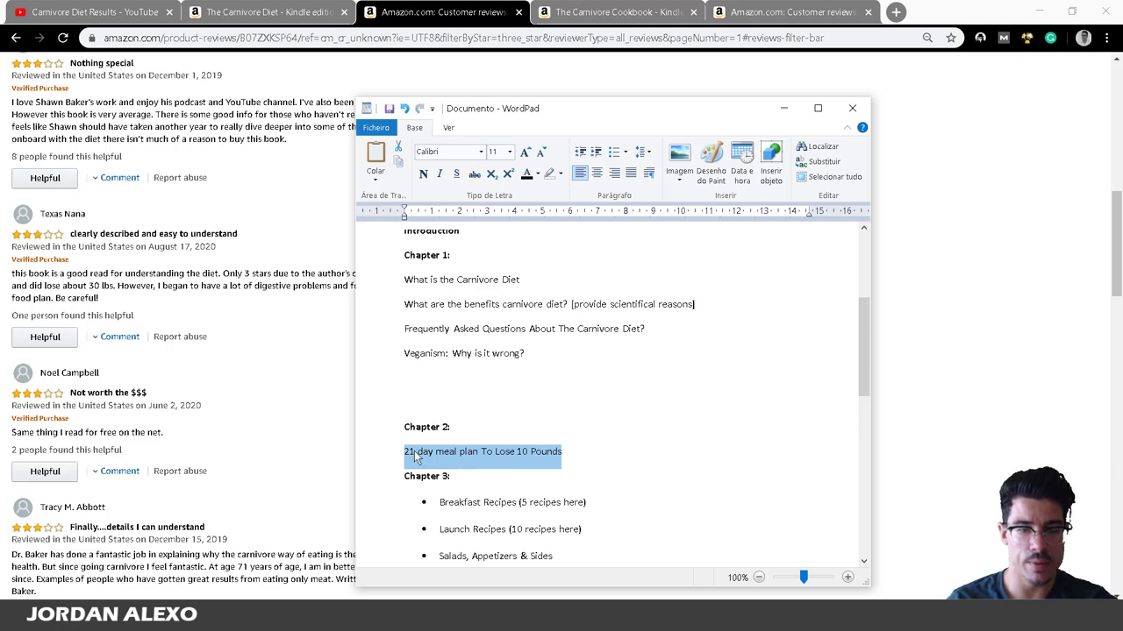
scroll(415, 520, "up", 1)
scroll(422, 487, "up", 2)
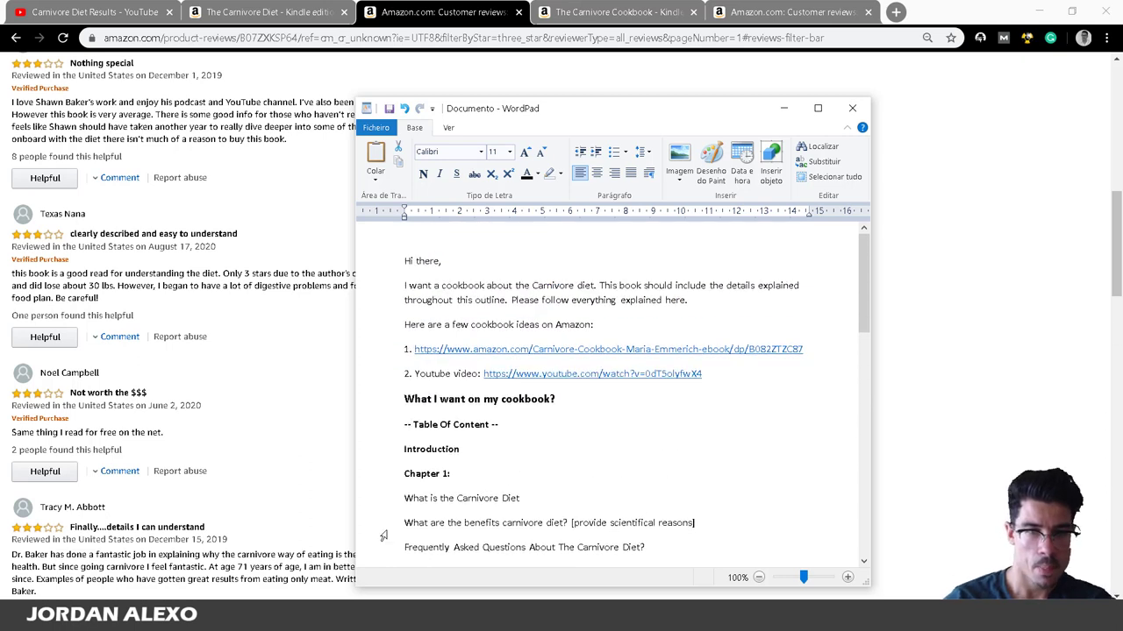
Insert a blank line above 'Hi there,' and type the title line 'Title: Carnivore Cookbook'.
left_click(399, 266)
left_click(404, 263)
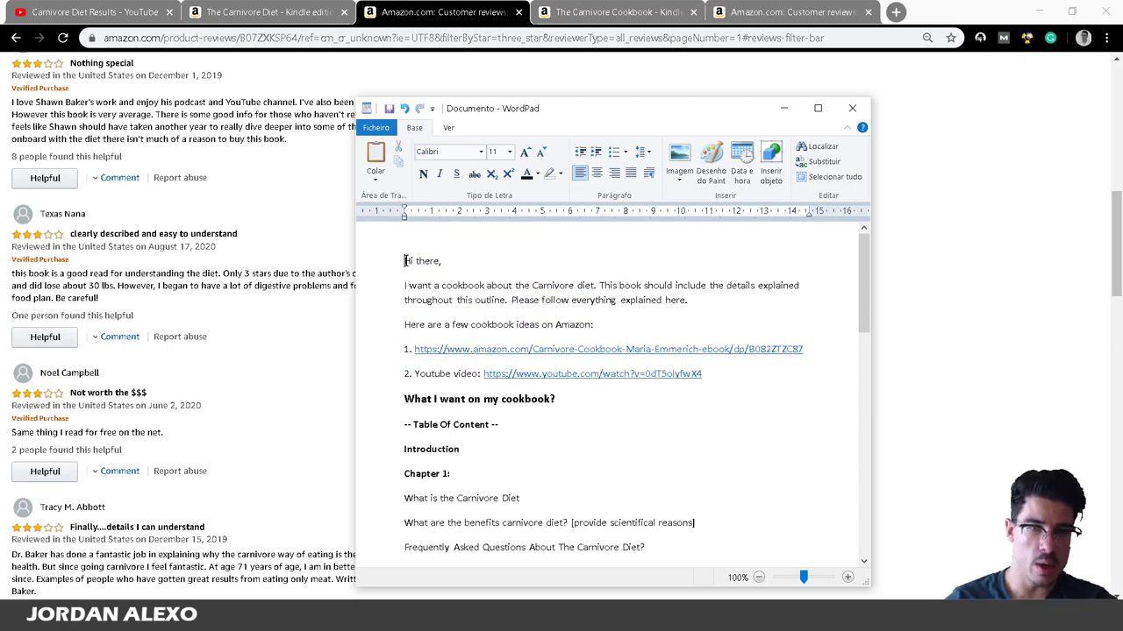
key("Return")
key("Return")
left_click(490, 263)
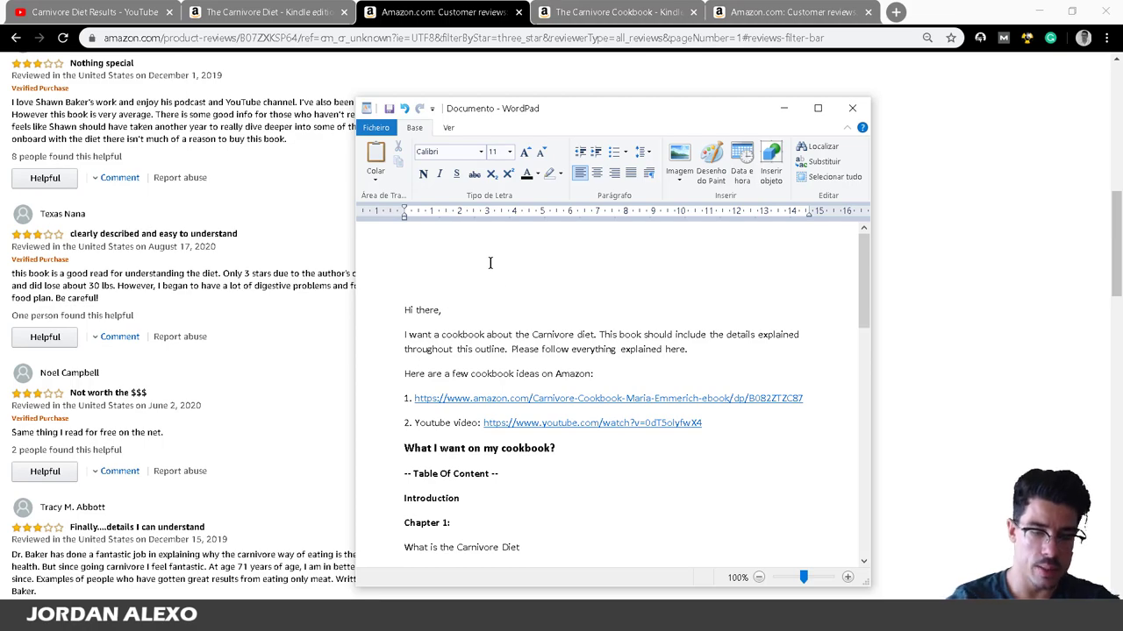
type("titl")
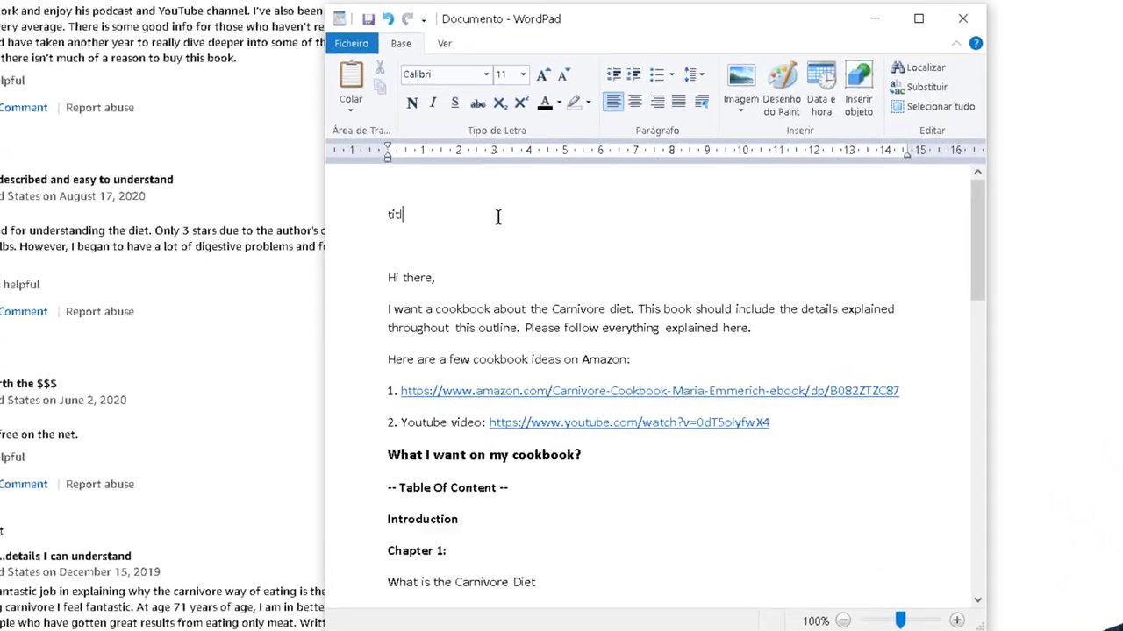
key("BackSpace")
key("BackSpace")
key("BackSpace")
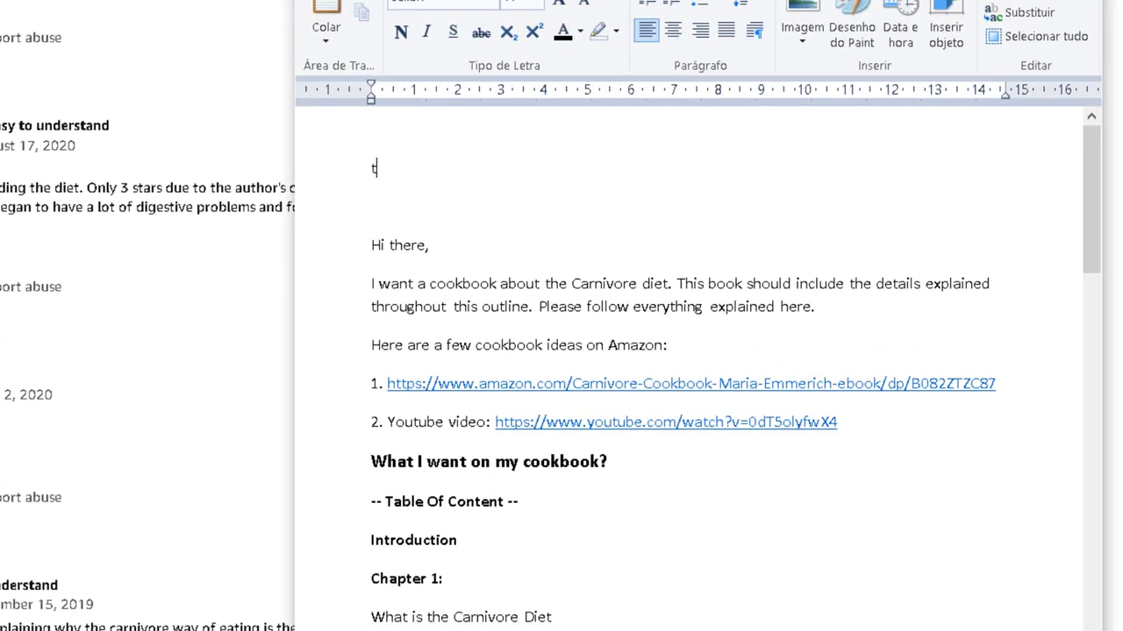
type("itle: Carnivoe")
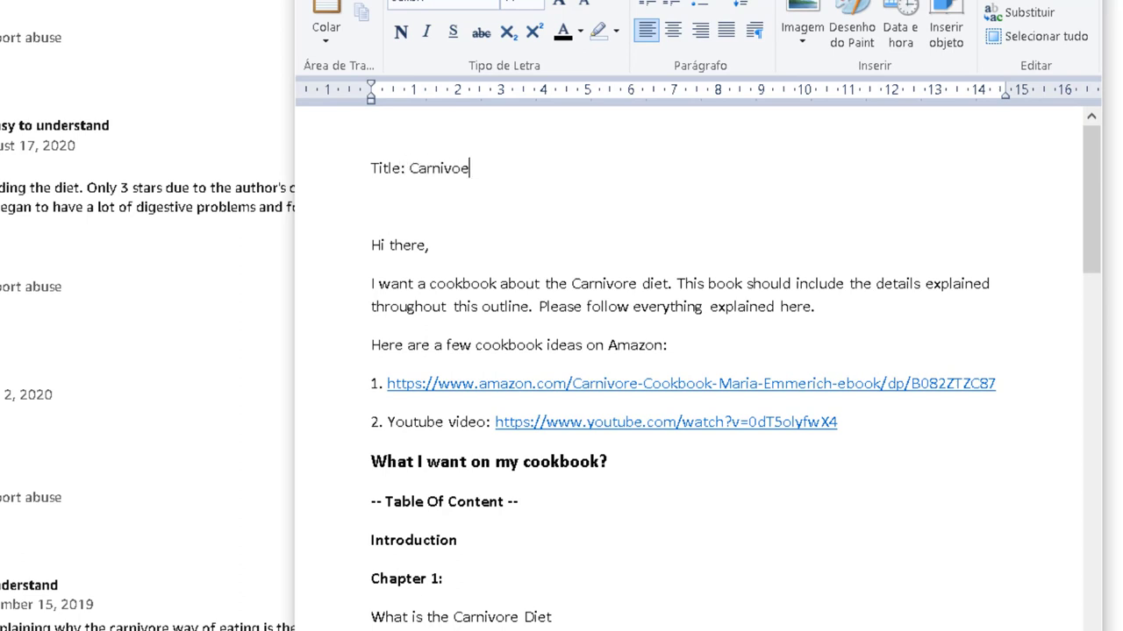
key("BackSpace")
type("re Cookbook")
Add the line 'Subtitle: 50 Best Carnivore Recipes To Lose Weight Quickly (21 Day Meal Plan)'.
key("Return")
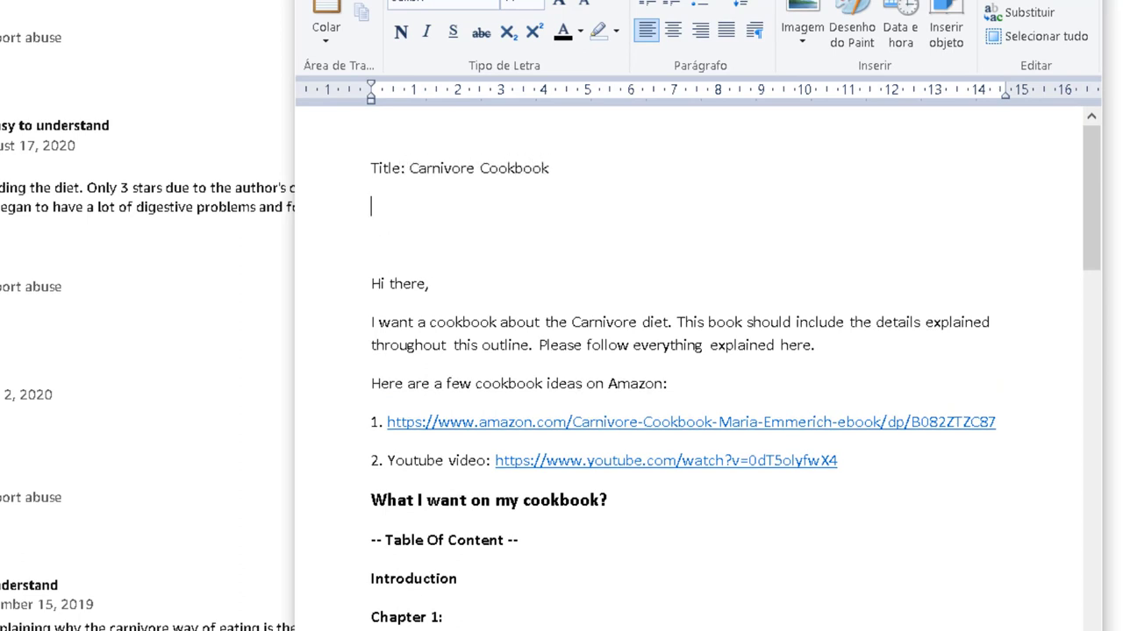
type("Subtitle: 50 B")
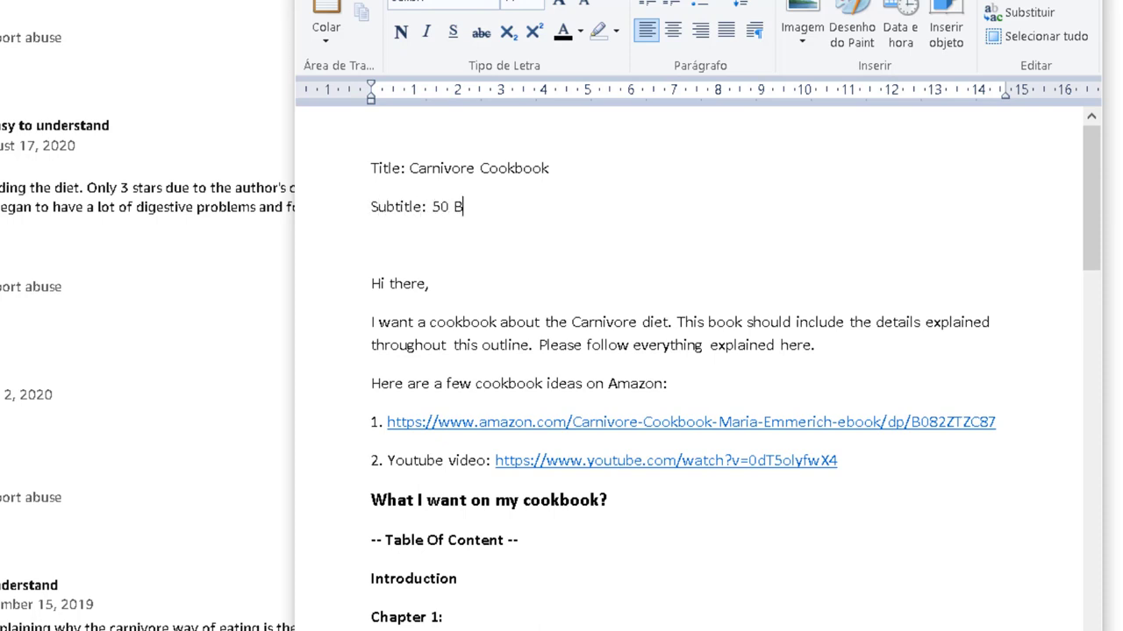
type("est Carnivore Recipes")
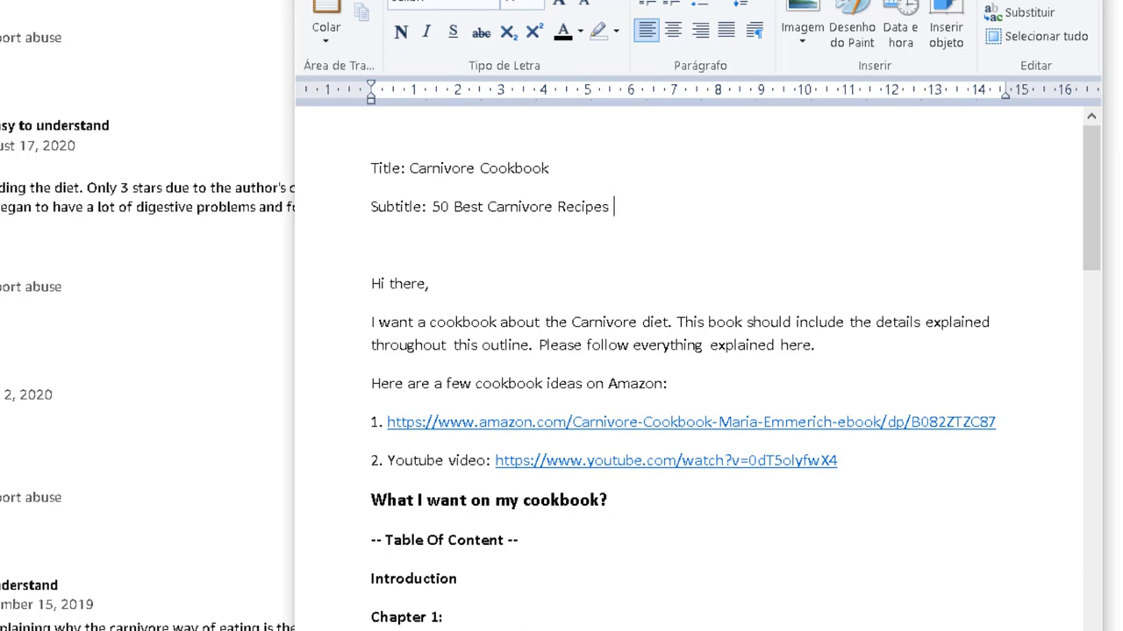
type(" To Lose Weight Quickly (21")
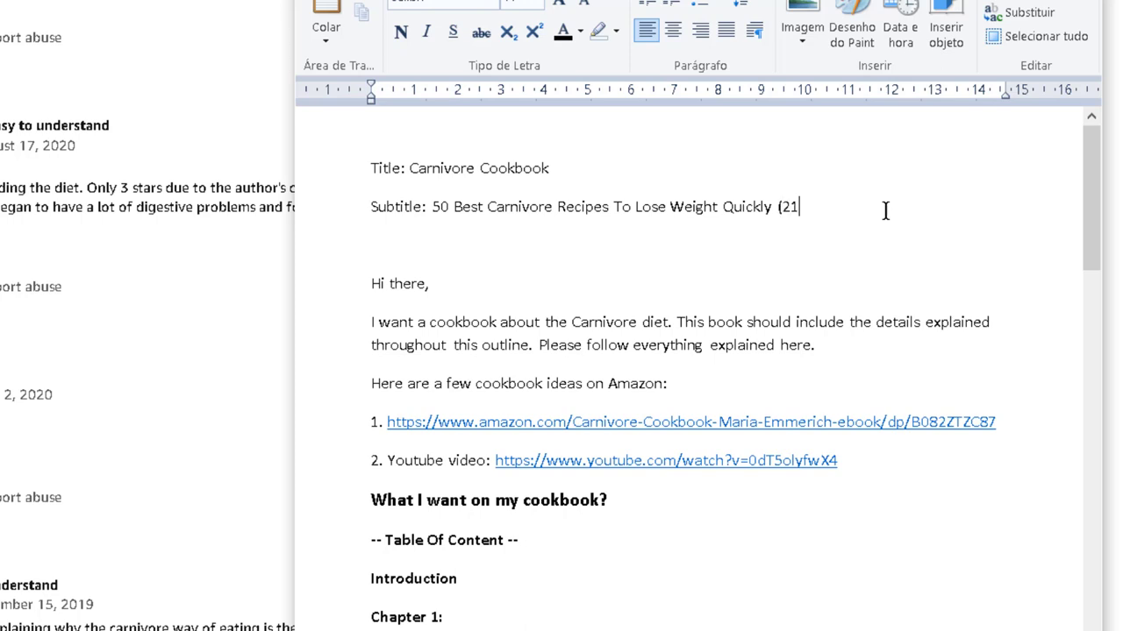
type("Day Meal Pre")
scroll(838, 300, "down", 9)
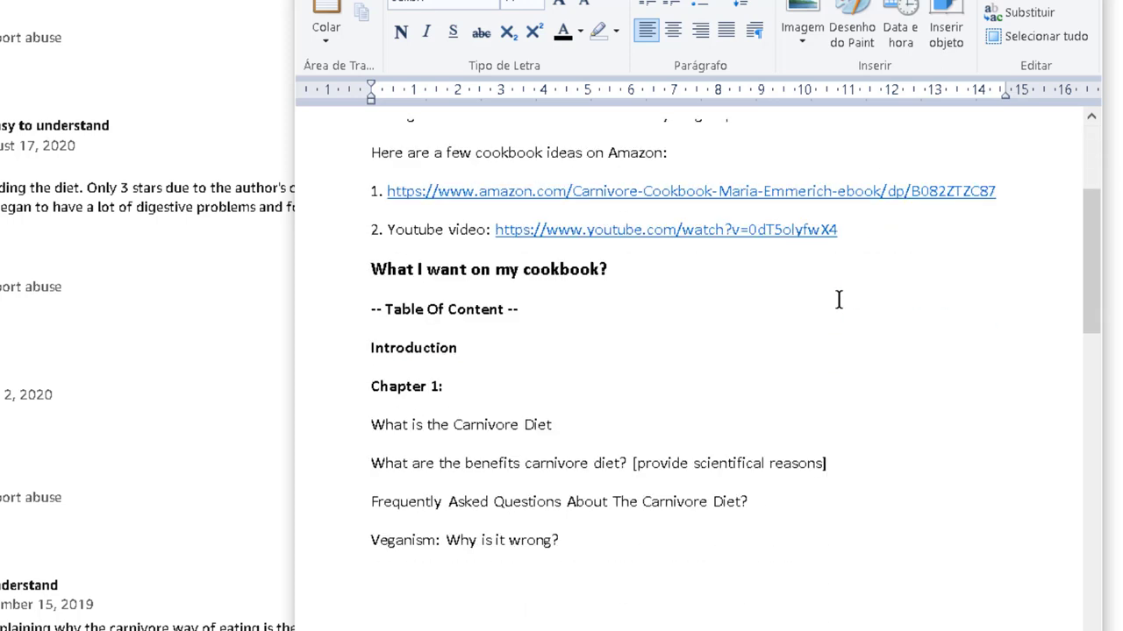
scroll(838, 300, "down", 5)
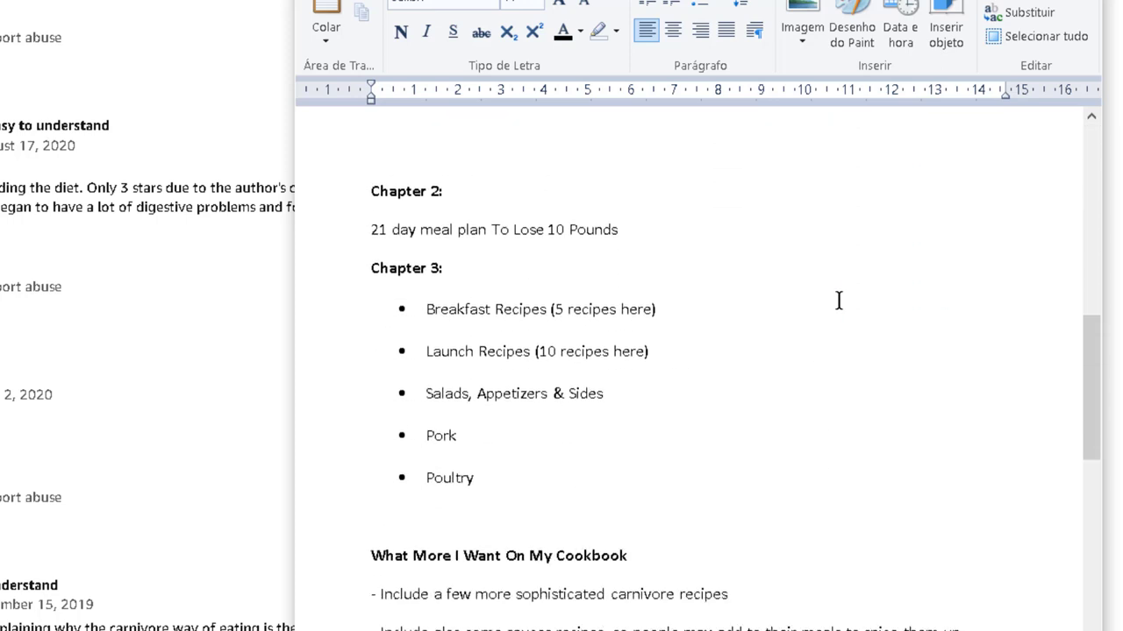
scroll(838, 300, "down", 5)
scroll(838, 300, "up", 8)
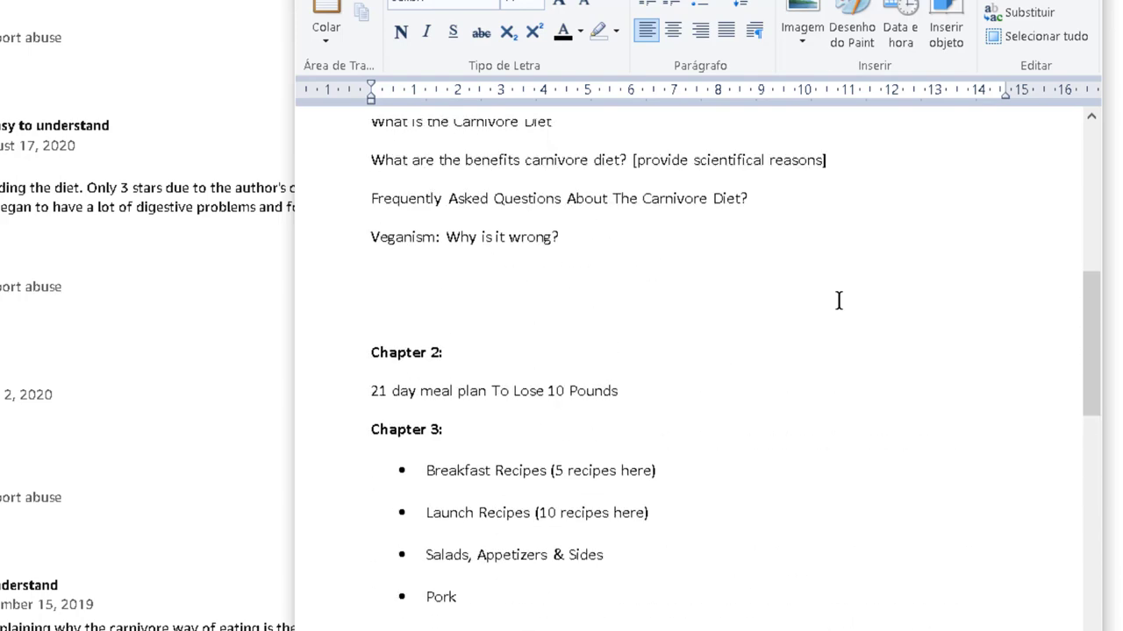
scroll(838, 300, "up", 11)
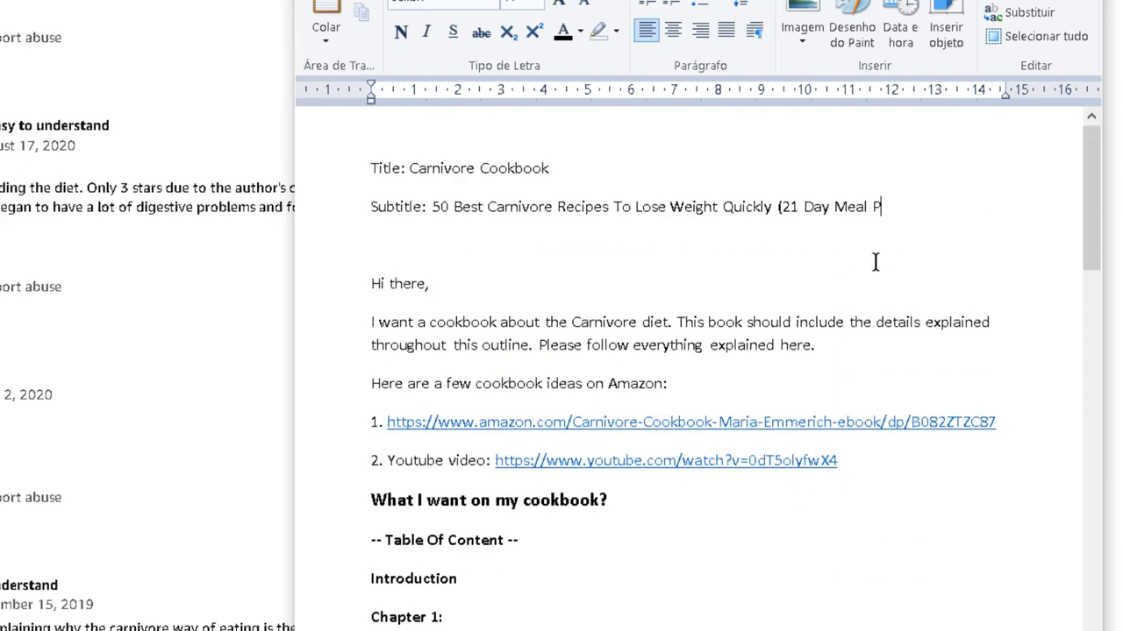
type("lan To Los")
key("BackSpace")
key("BackSpace")
key("BackSpace")
key("BackSpace")
key("BackSpace")
key("BackSpace")
key("BackSpace")
key("BackSpace")
scroll(148, 334, "up", 4)
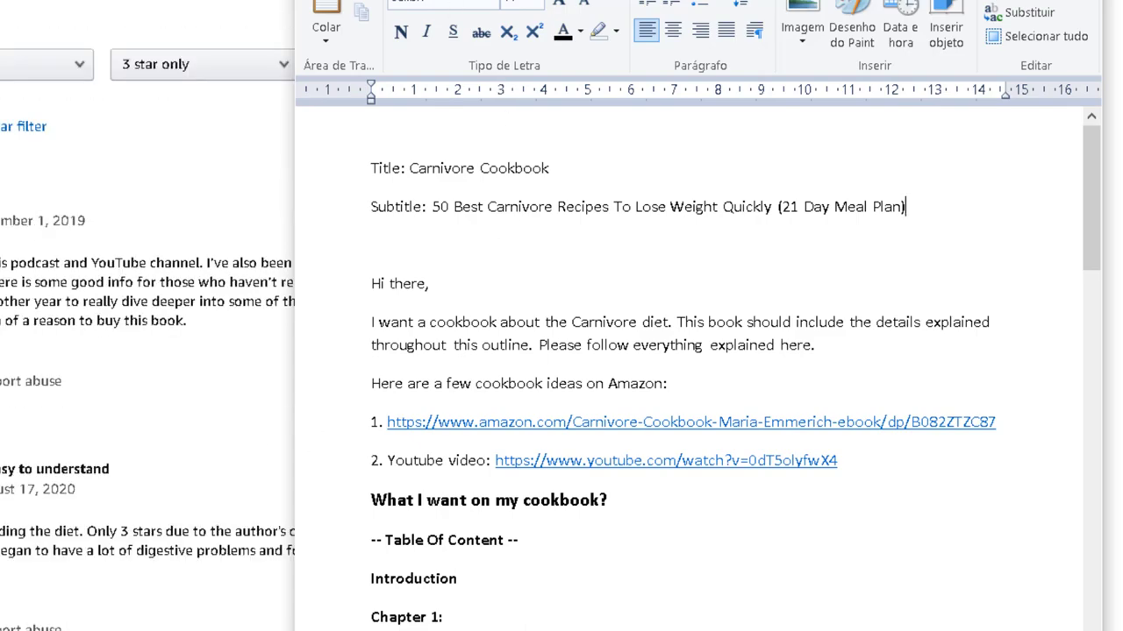
Search for 'urbanwriters' in Chrome and open The Urban Writers website.
left_click(334, 38)
type("urbanwriters")
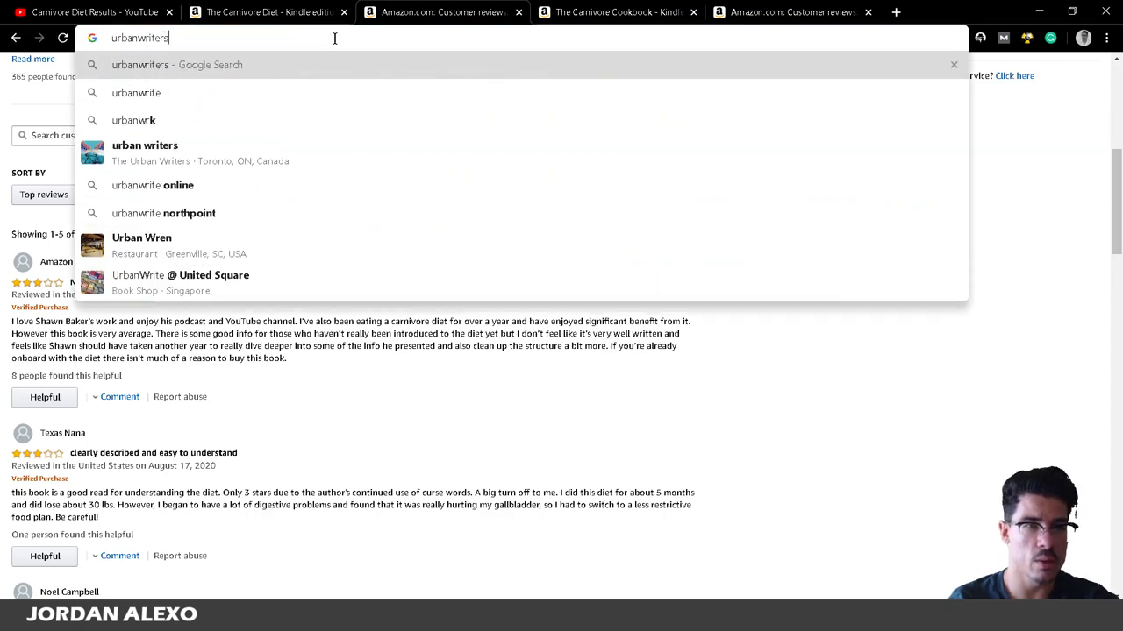
key("Return")
left_click(203, 162)
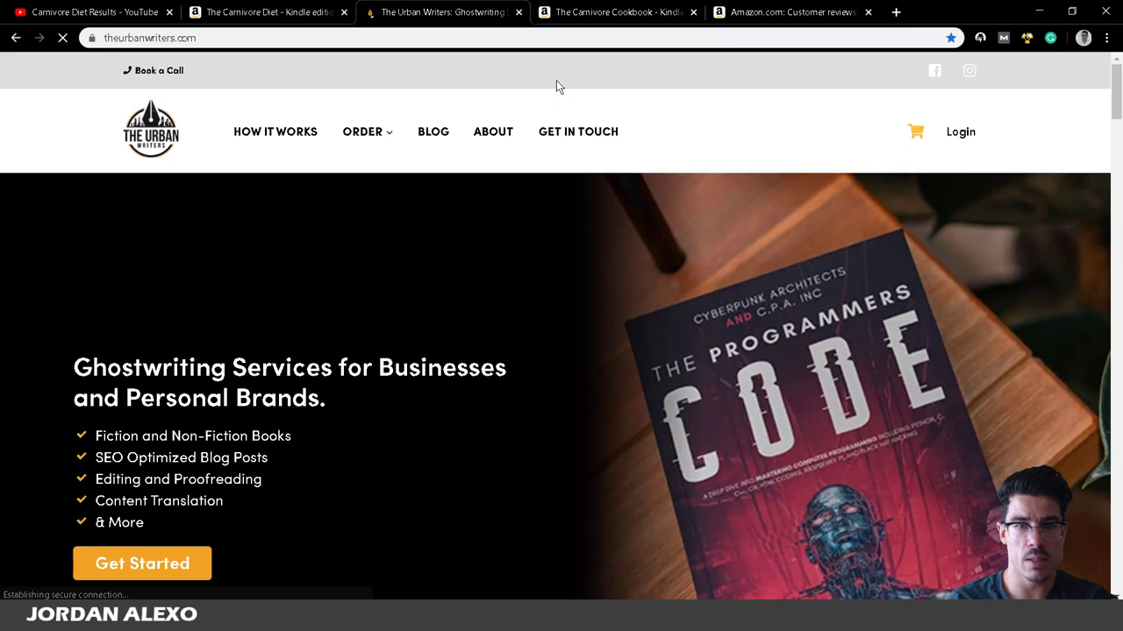
Go to Order > Book Services and choose Order Now under the Rising Package.
mouse_move(346, 153)
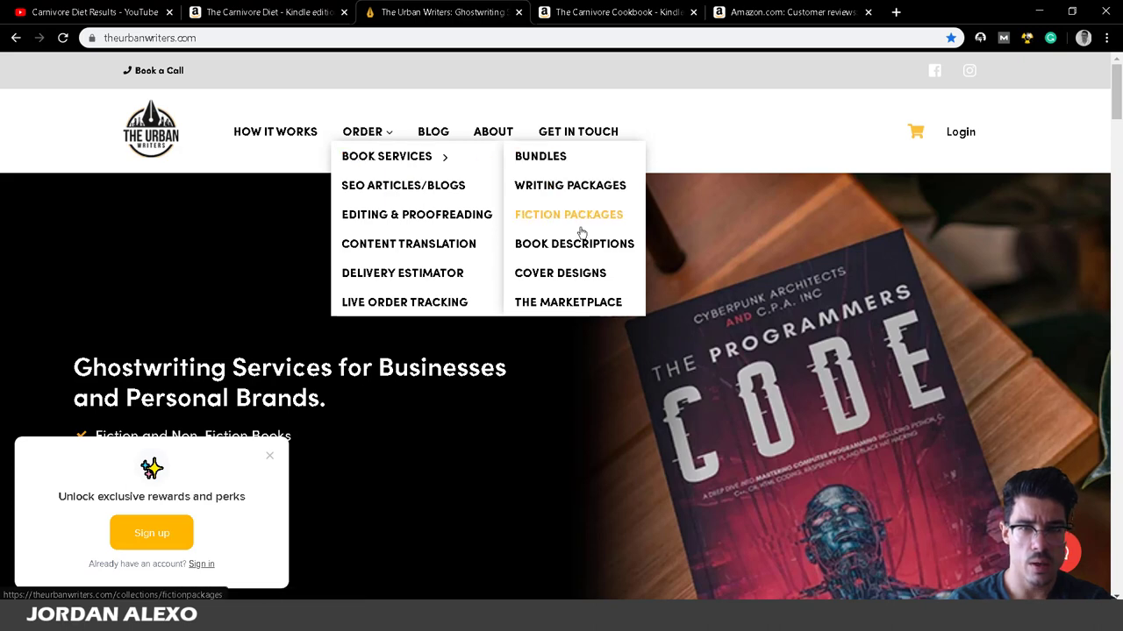
left_click(351, 155)
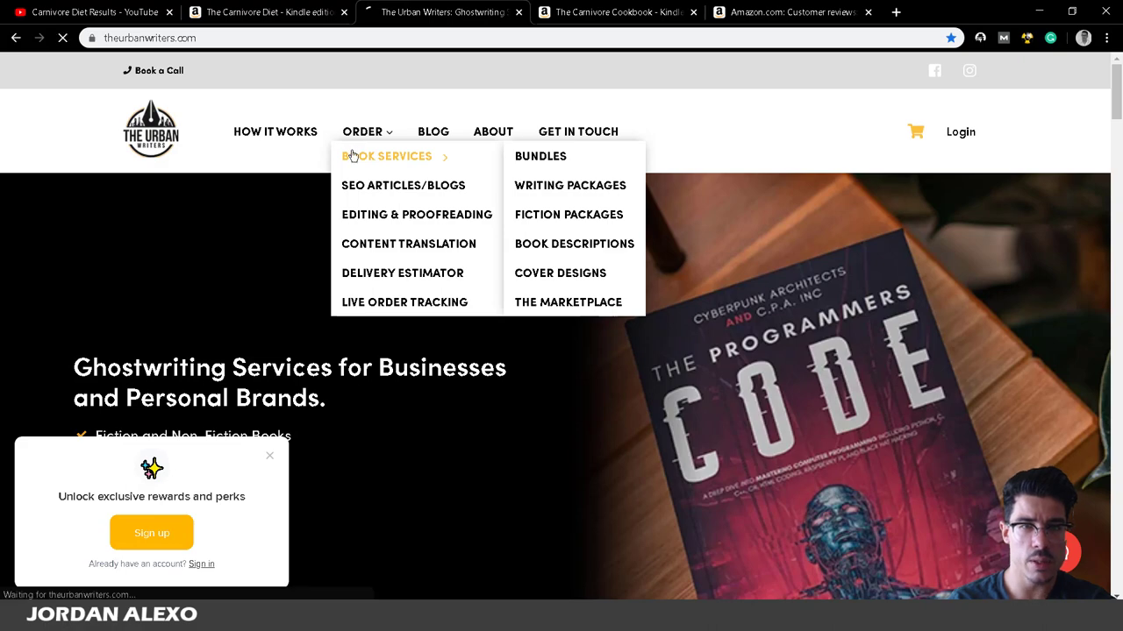
scroll(366, 178, "down", 7)
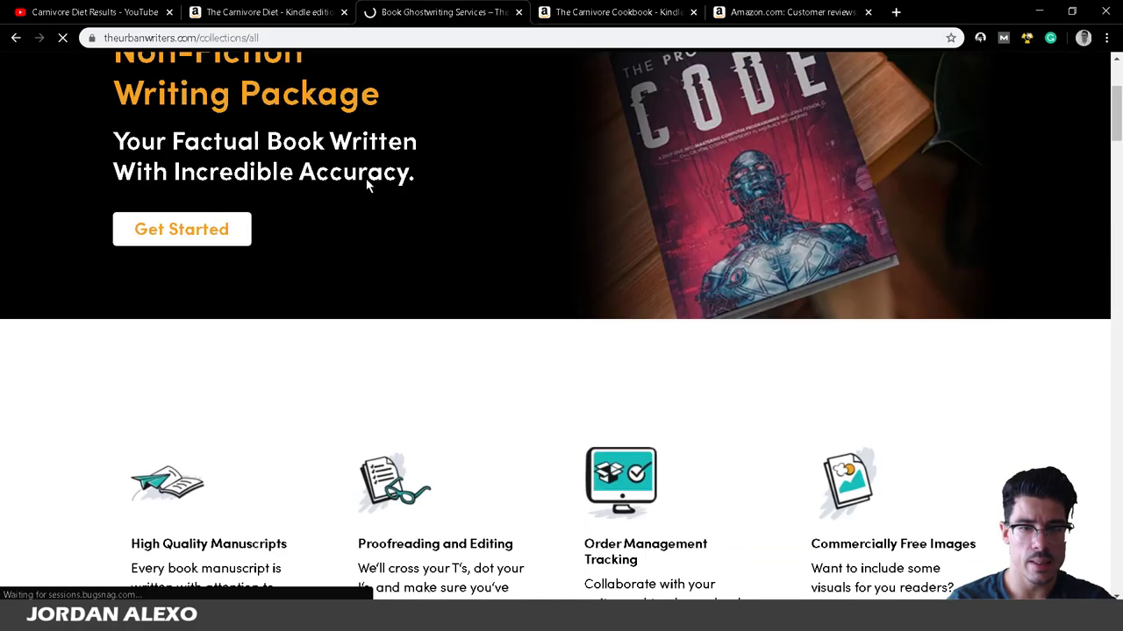
scroll(366, 178, "down", 10)
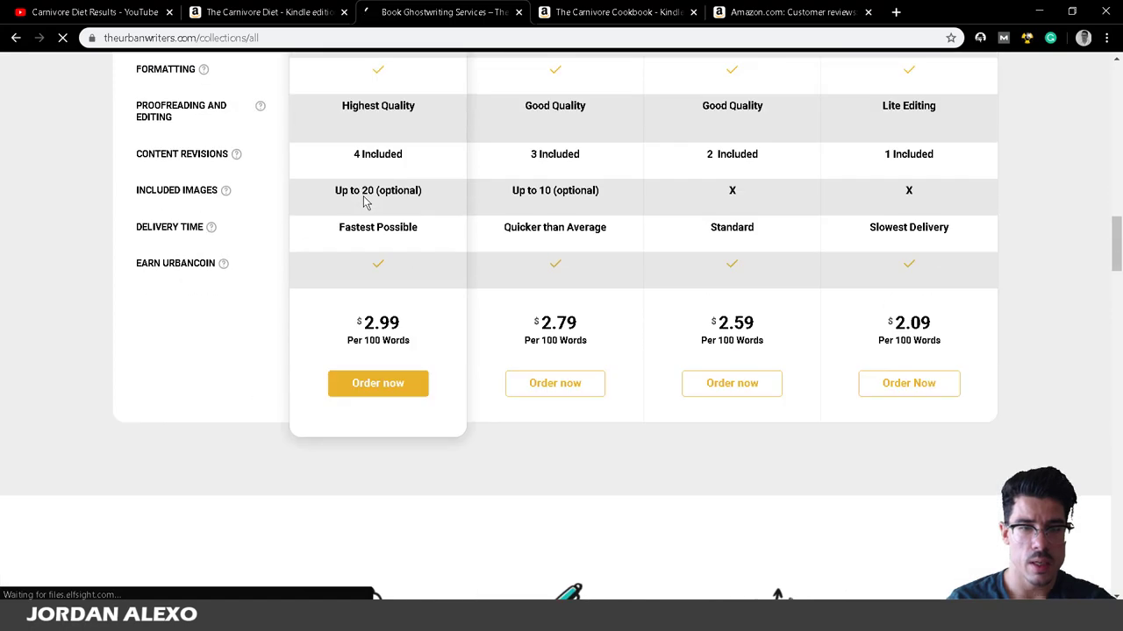
scroll(366, 202, "up", 8)
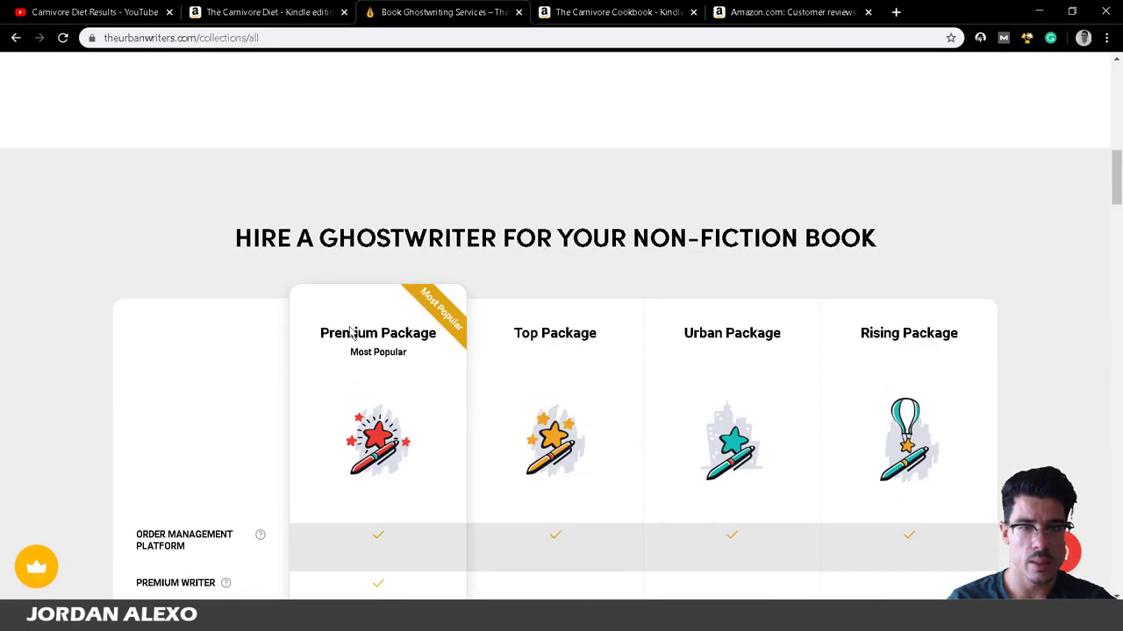
scroll(395, 357, "down", 2)
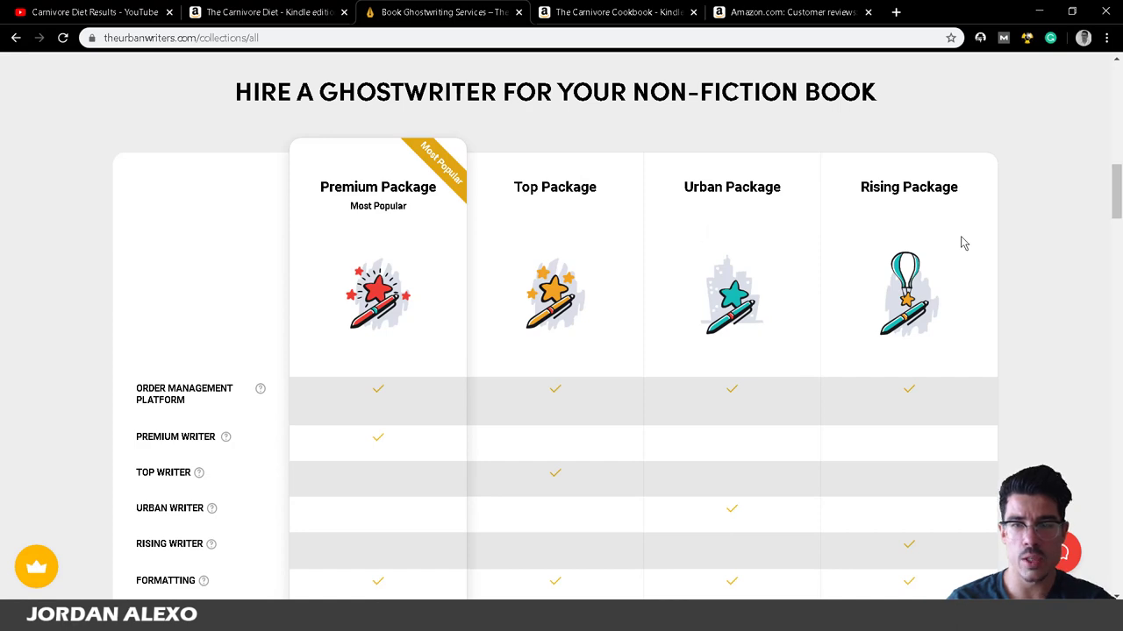
scroll(978, 270, "down", 6)
scroll(968, 281, "down", 1)
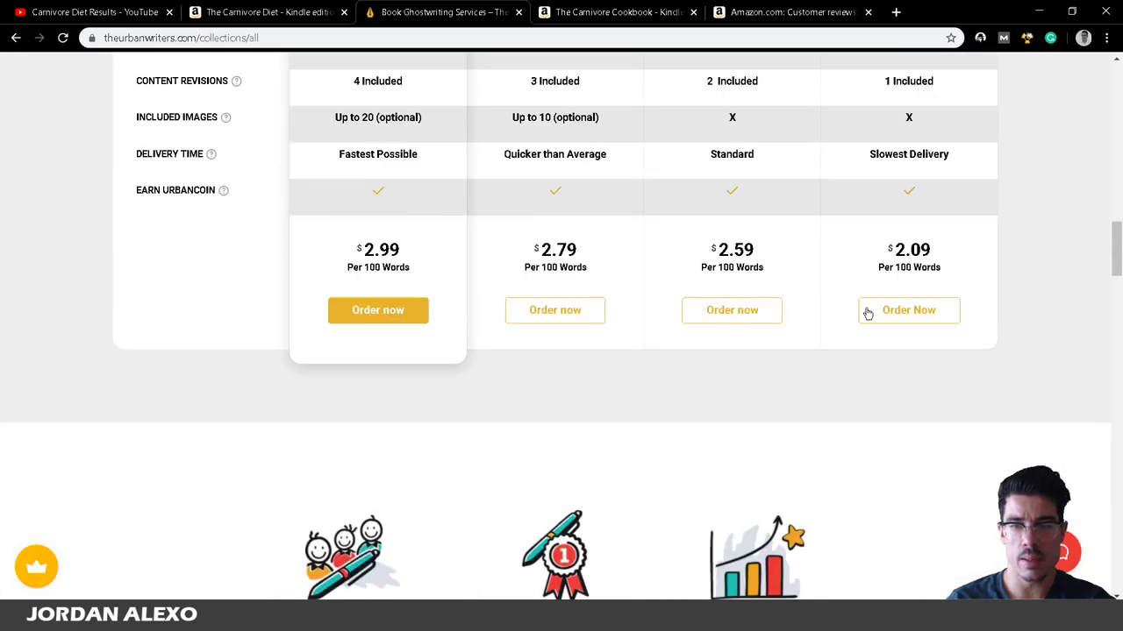
left_click(891, 314)
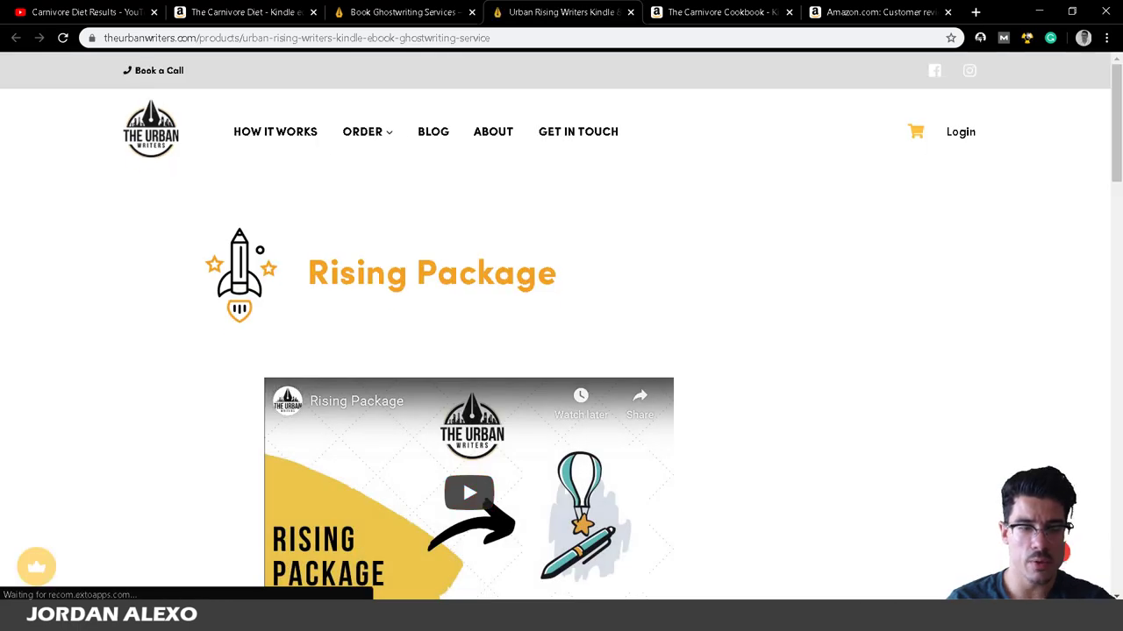
Save the outline to the desktop (Ambiente de trabalho) as 'carnivore diet outline', then return to Chrome.
key("alt+Tab")
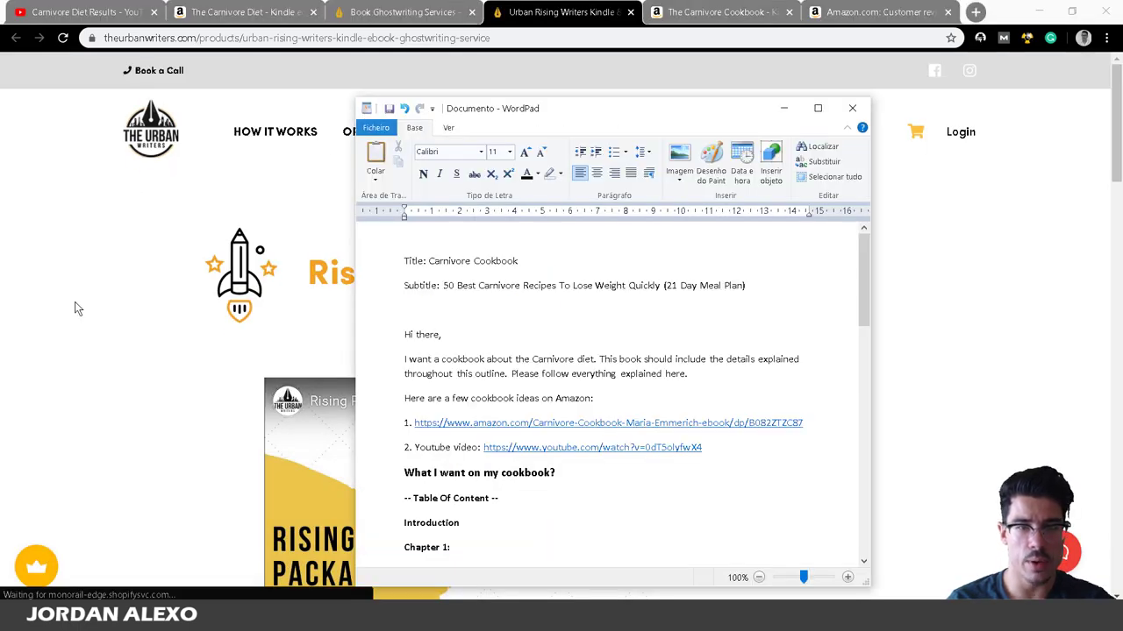
left_click(146, 271)
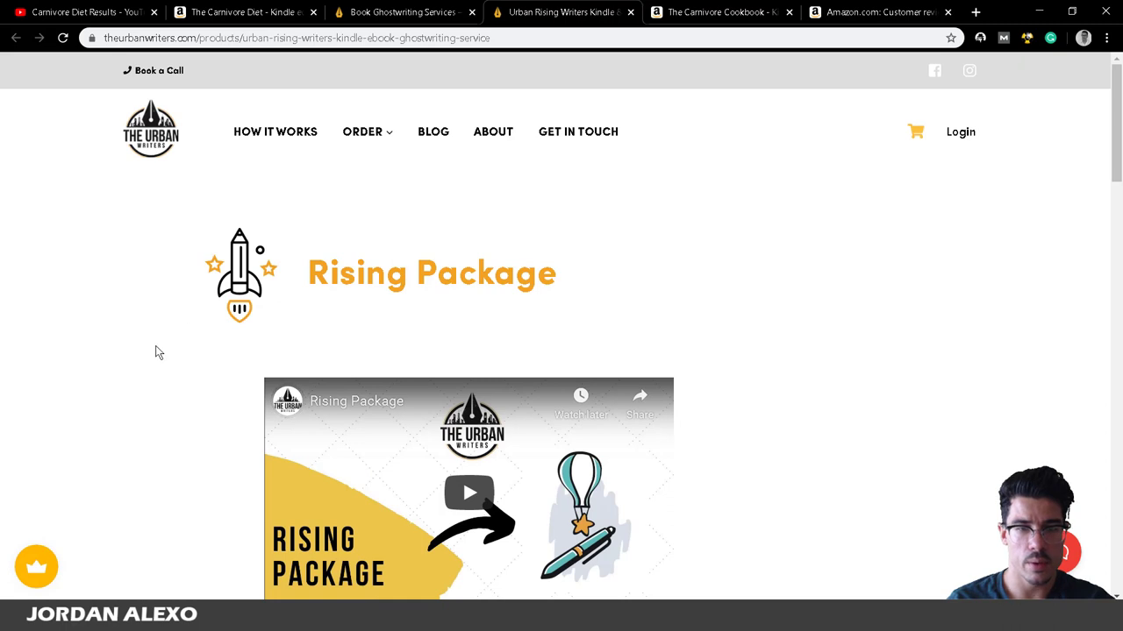
key("alt+Tab")
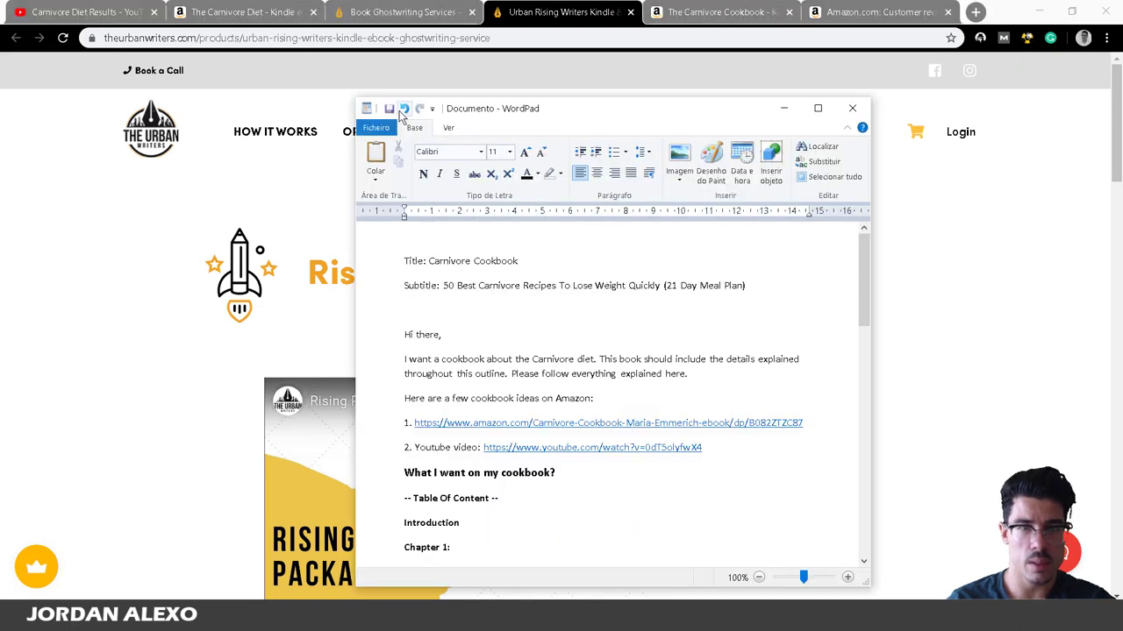
left_click(386, 130)
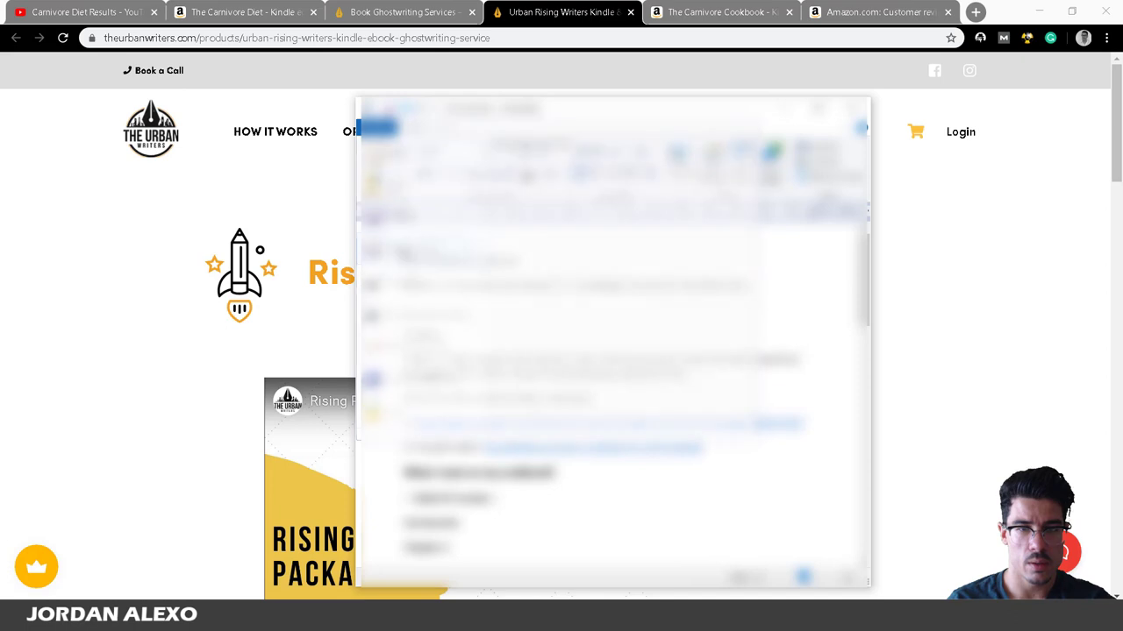
key("F12")
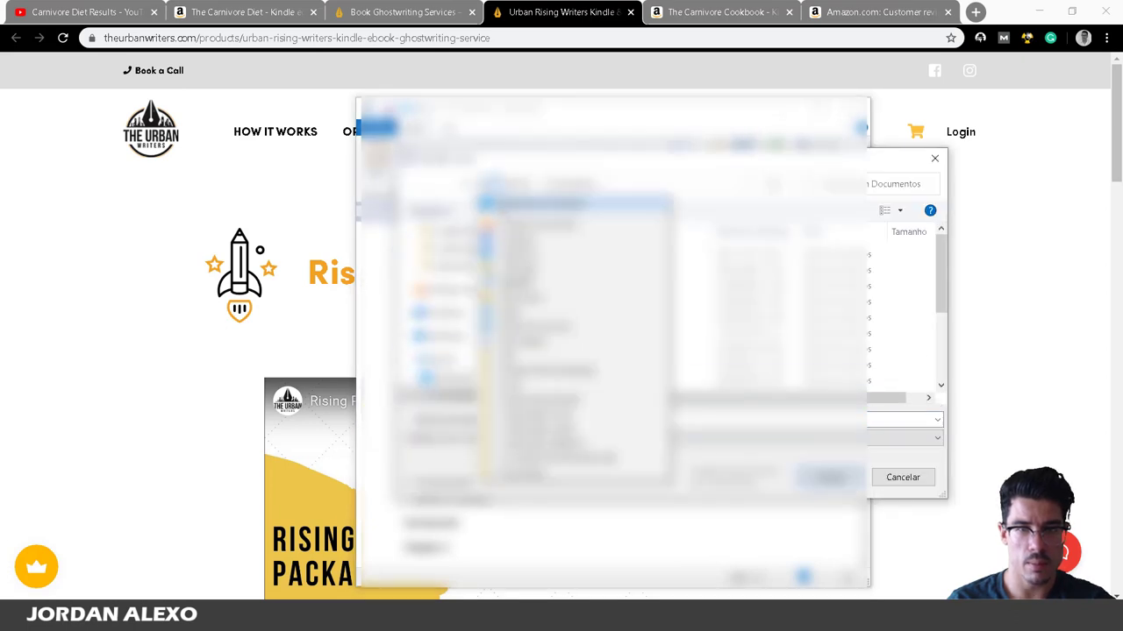
left_click(447, 261)
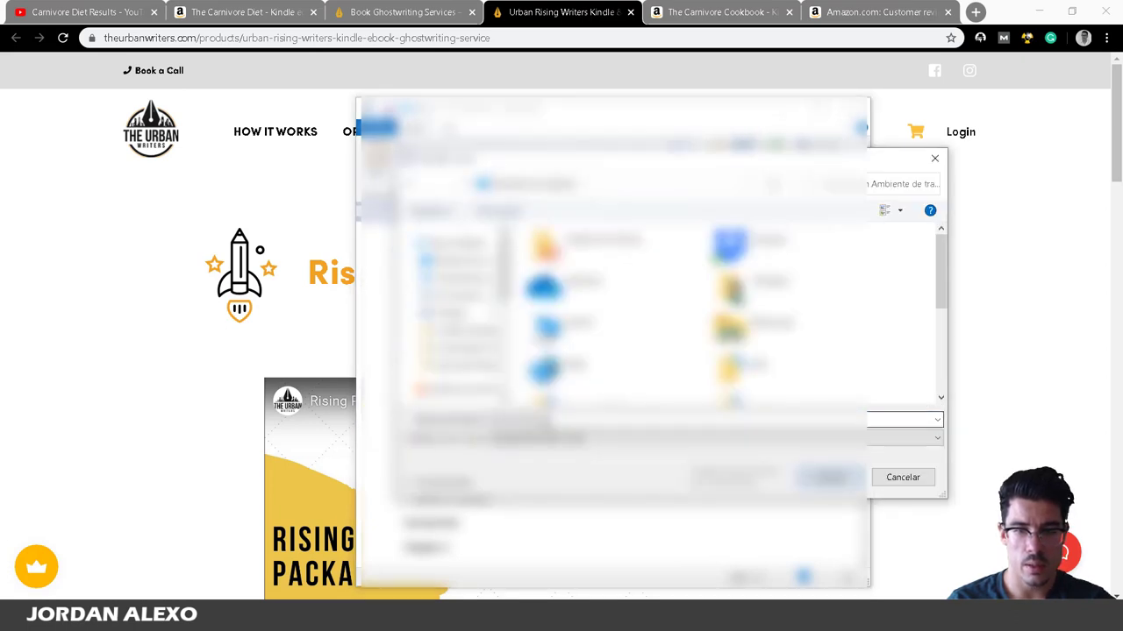
key("Tab")
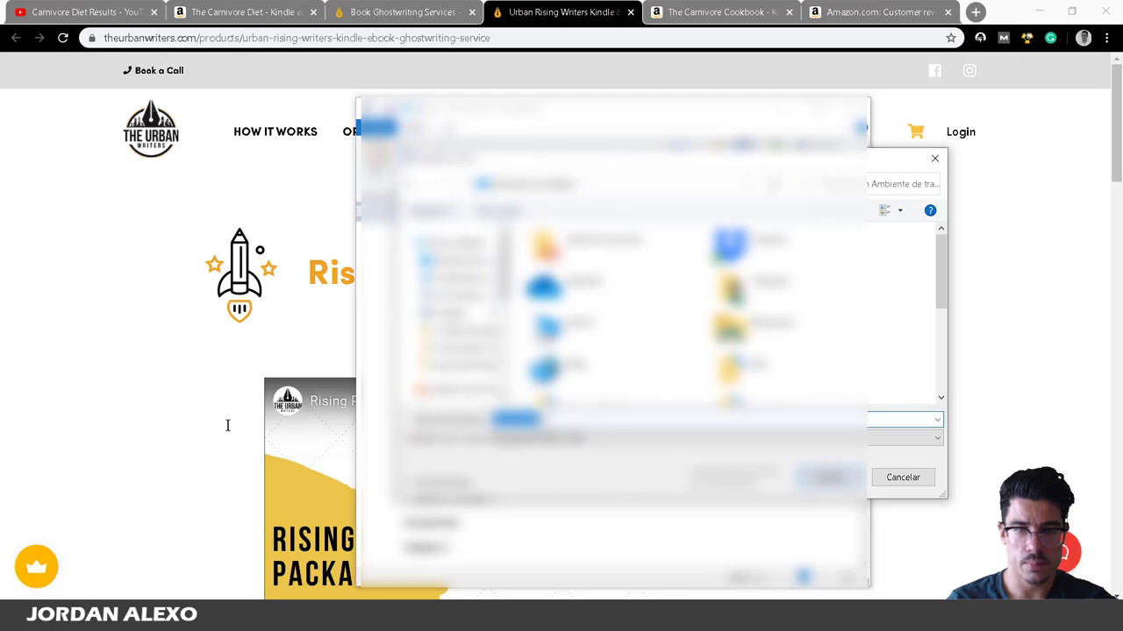
type("carnivore")
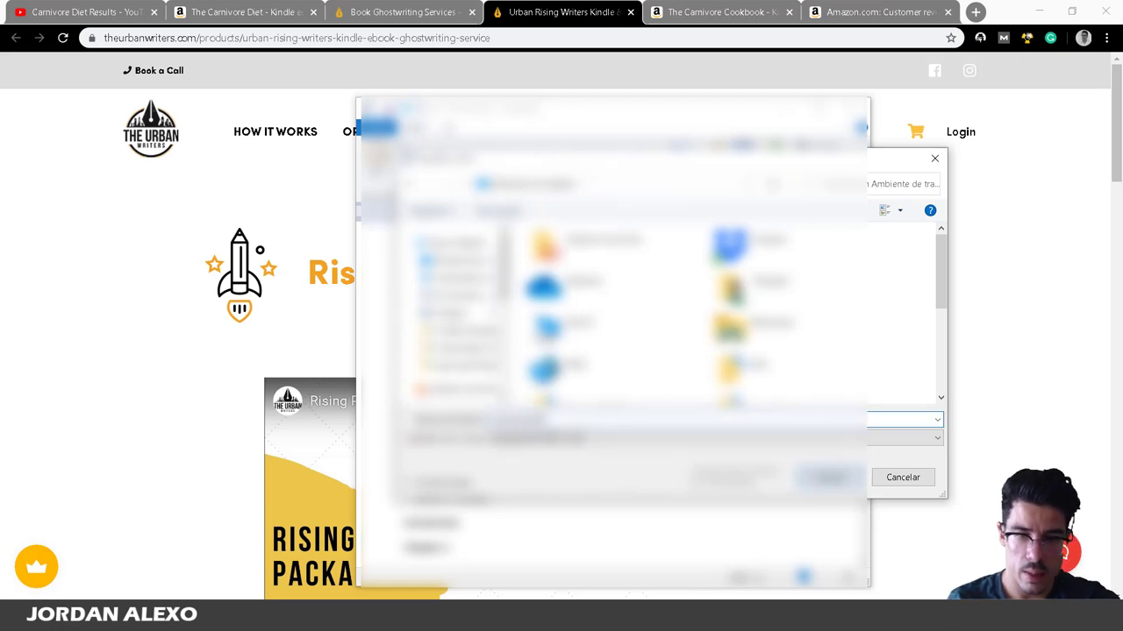
key("Return")
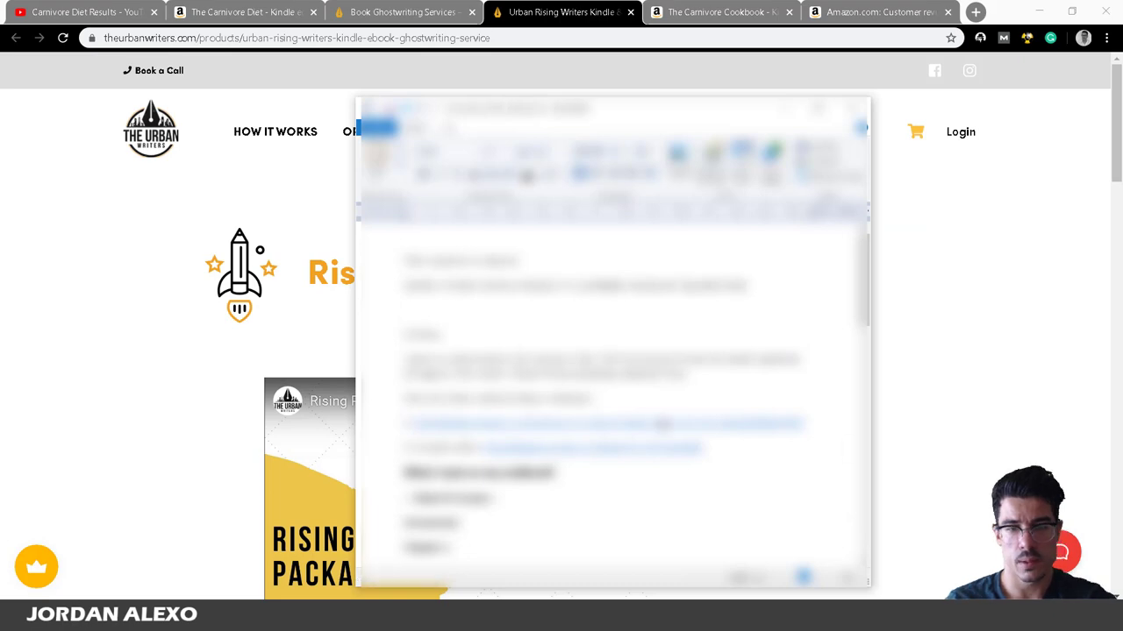
left_click(44, 398)
Set Word Count to 16,000 and Niche to Health, Fitness, & Dieting.
scroll(321, 332, "down", 6)
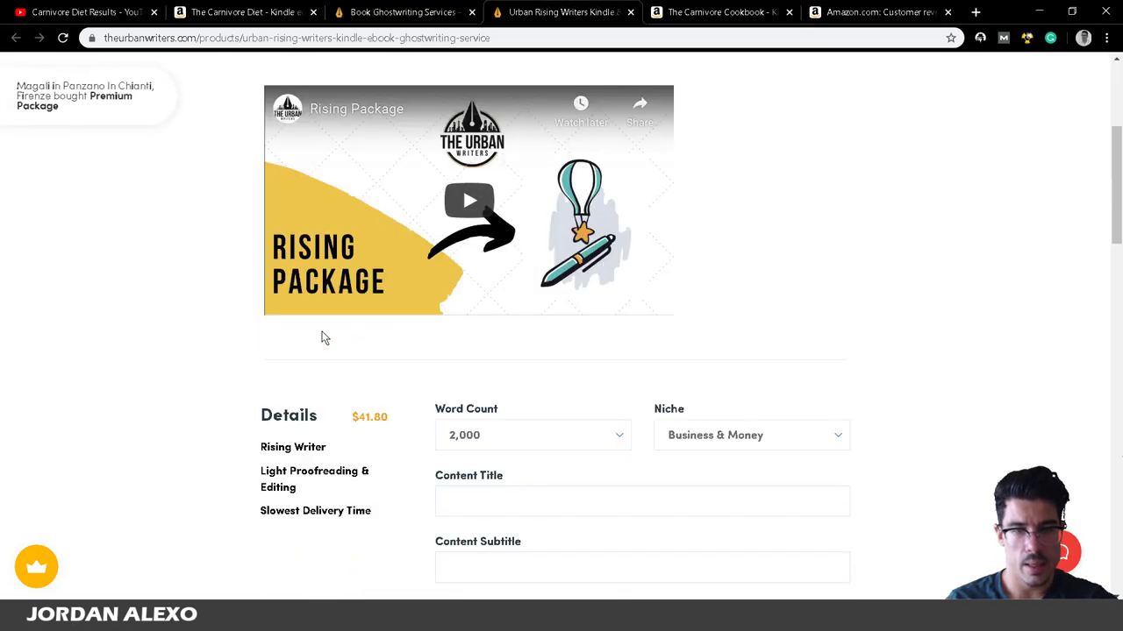
left_click(488, 219)
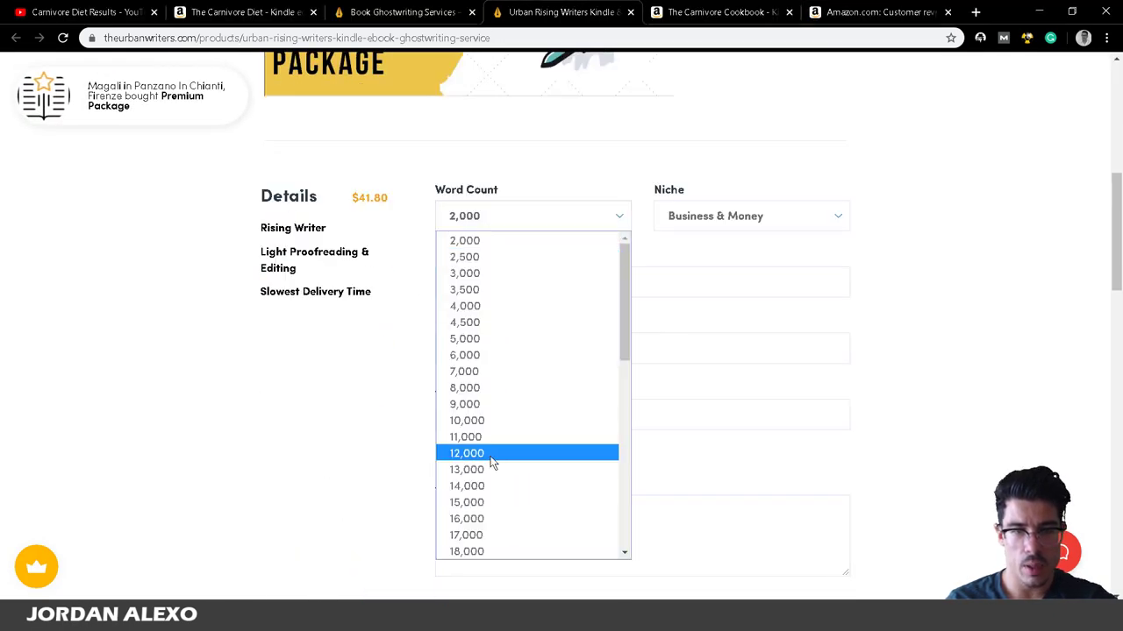
scroll(494, 439, "down", 5)
scroll(509, 268, "up", 3)
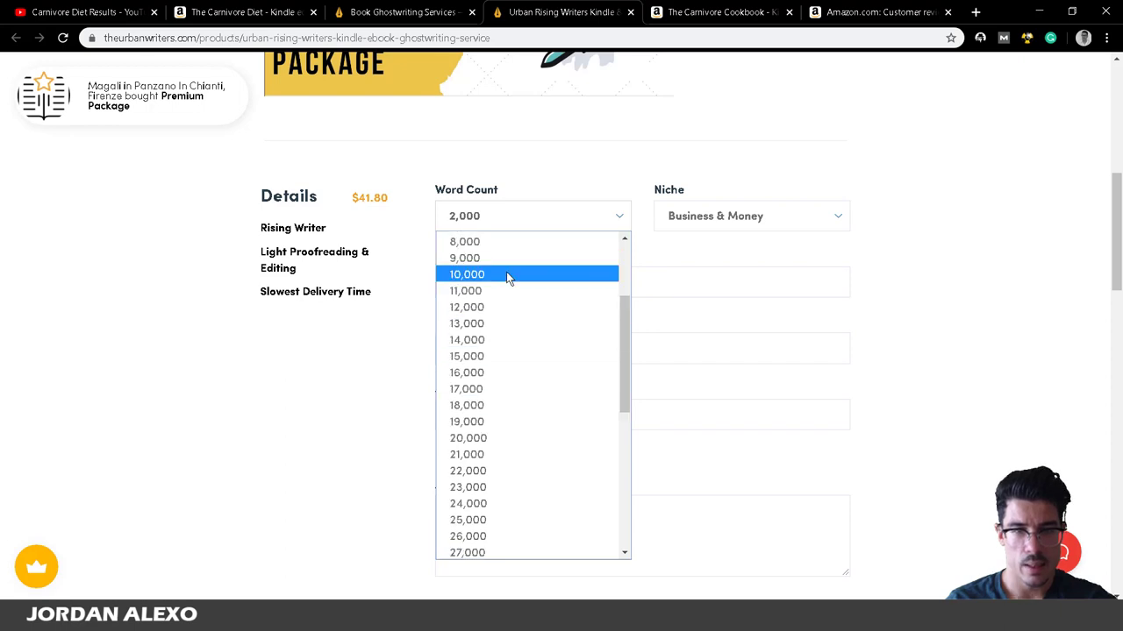
left_click(471, 373)
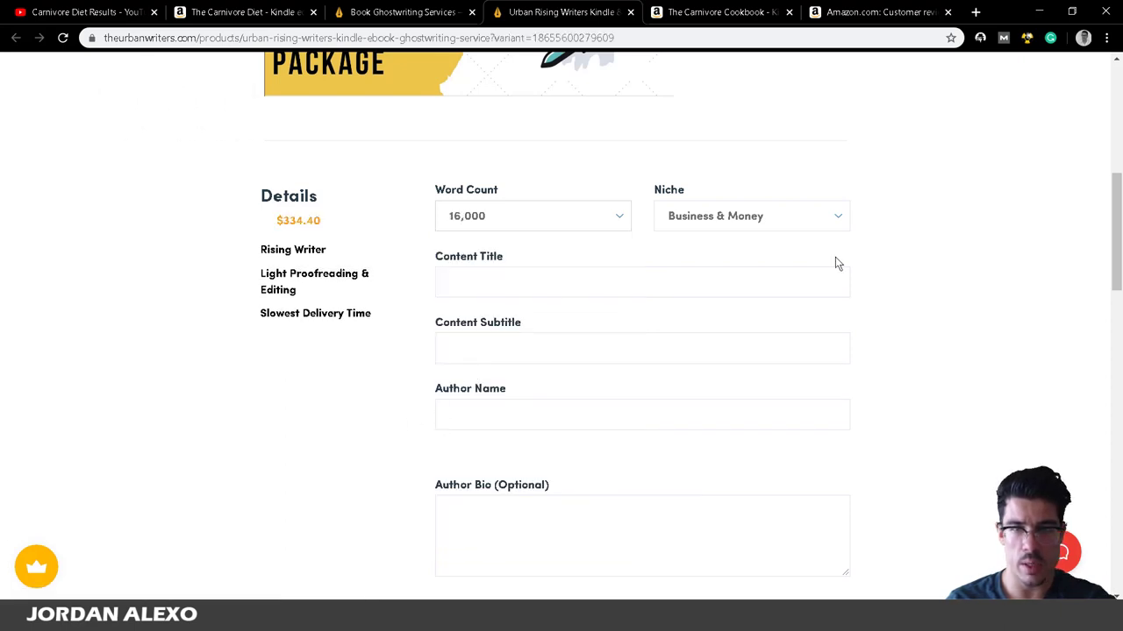
left_click(790, 216)
left_click(671, 272)
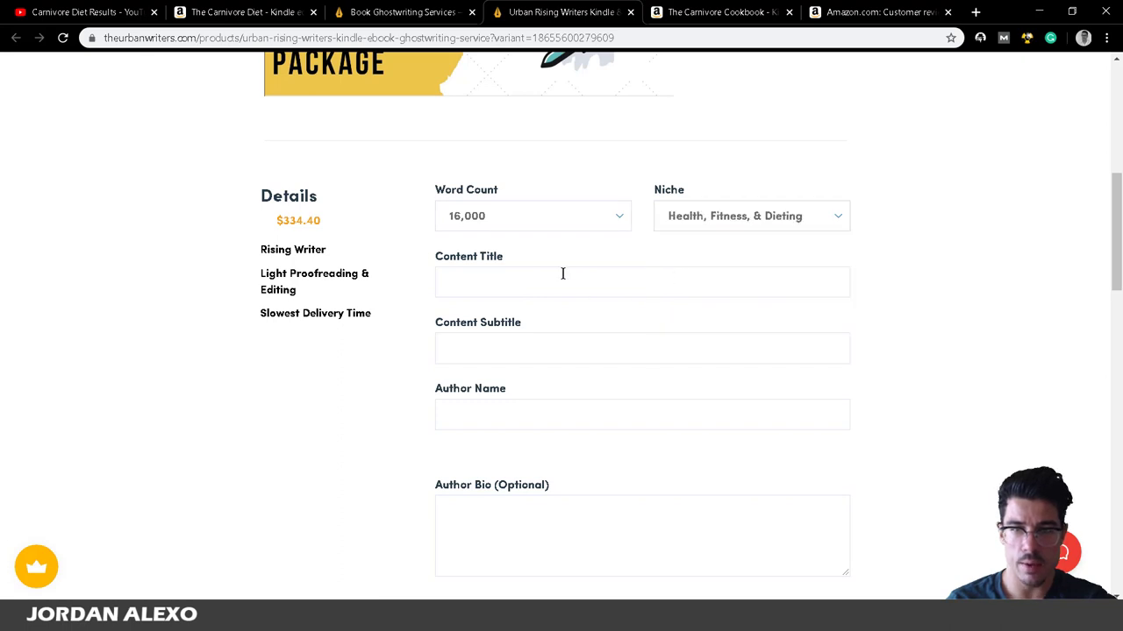
Copy 'Carnivore Cookbook' from WordPad into the Content Title field.
left_click(564, 274)
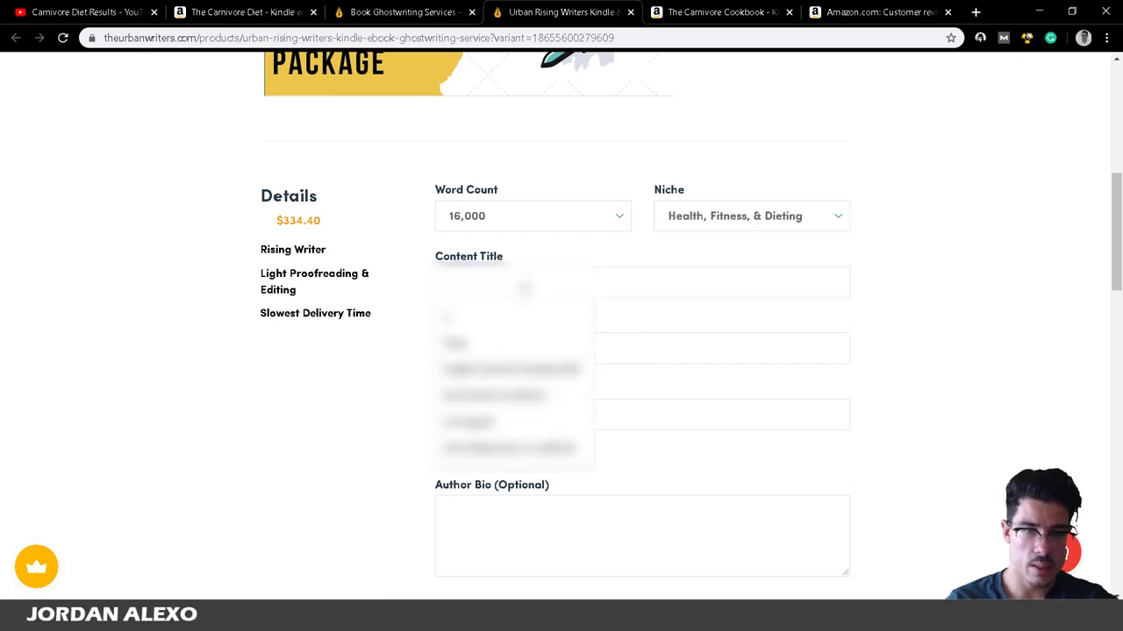
mouse_move(272, 625)
left_click(272, 543)
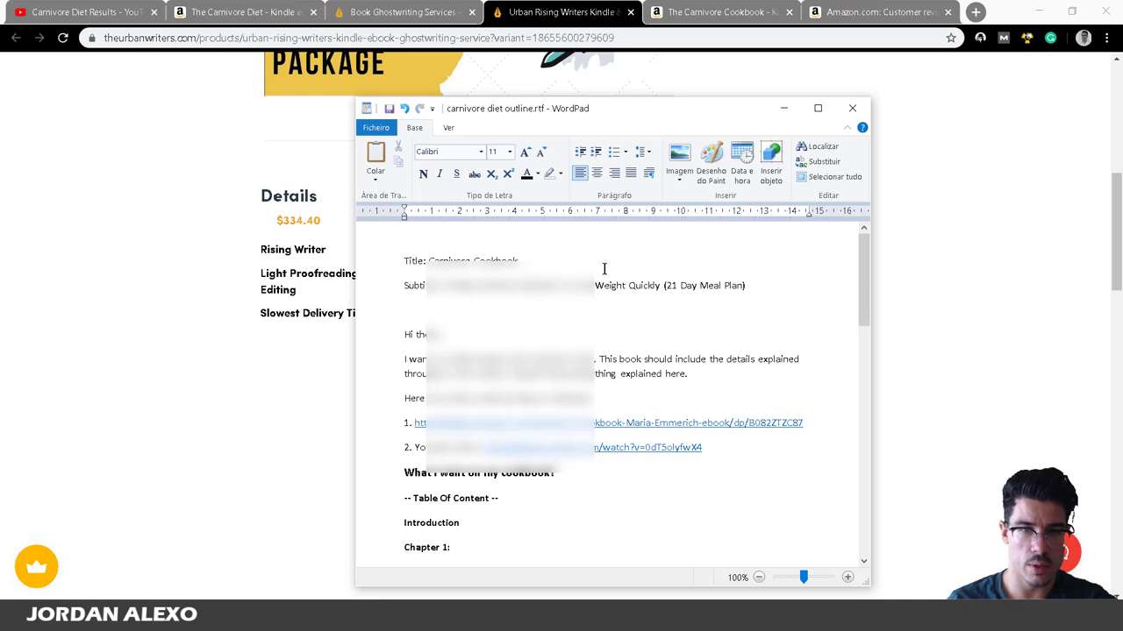
left_click_drag(518, 261, 430, 261)
key("ctrl+c")
key("alt+Tab")
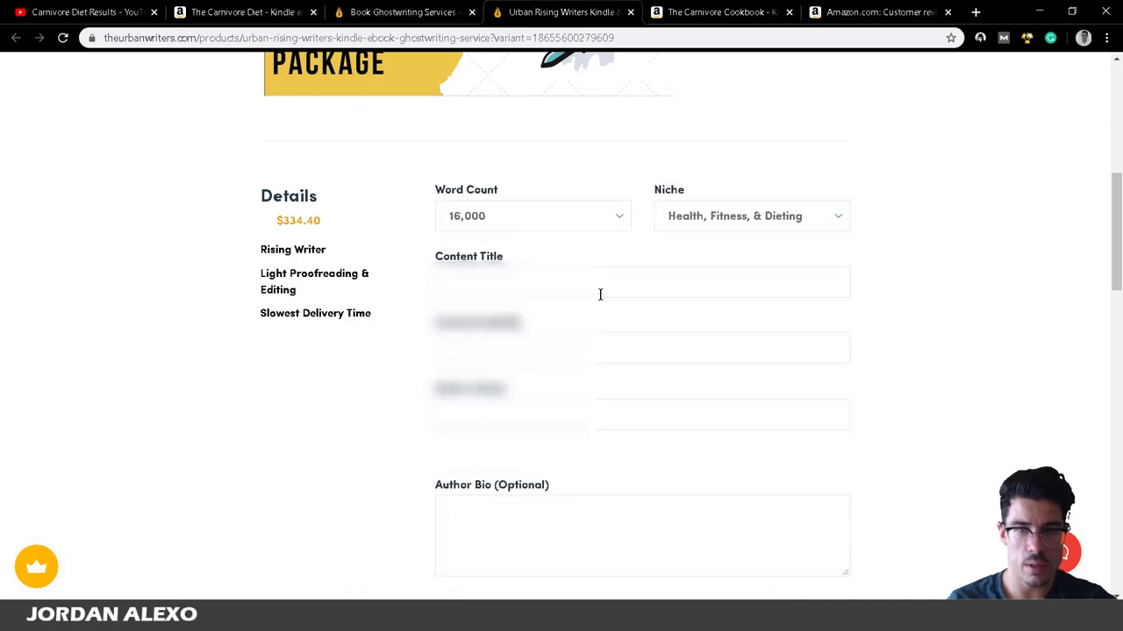
left_click(580, 285)
key("ctrl+v")
Copy the subtitle line from WordPad into the Content Subtitle field.
key("alt+Tab")
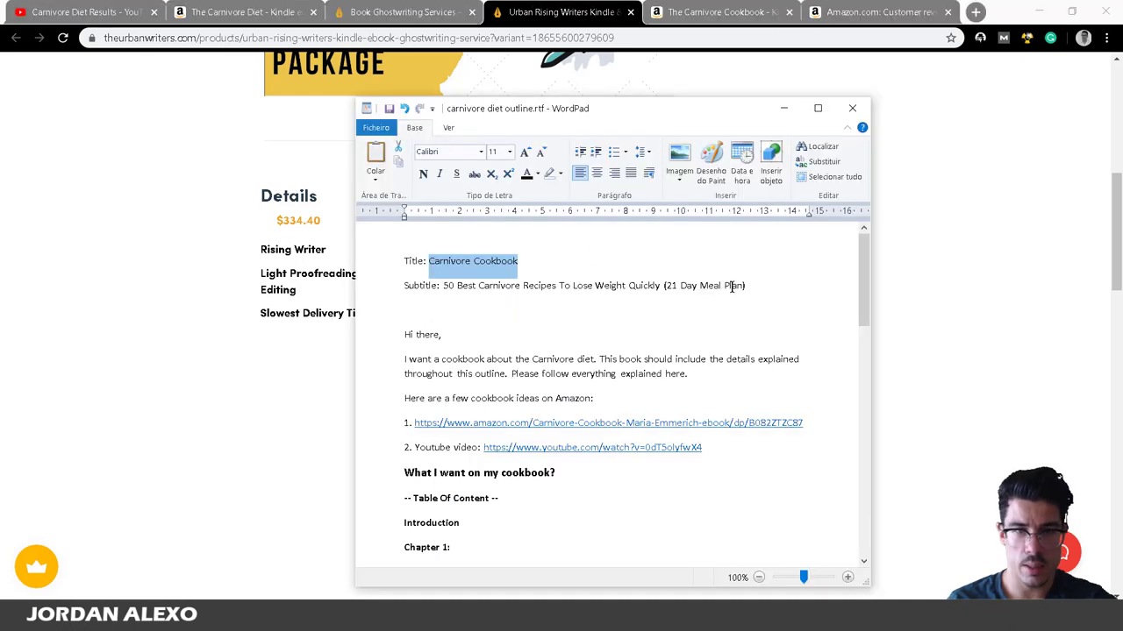
left_click(737, 285)
left_click_drag(746, 285, 443, 286)
key("ctrl+c")
key("alt+Tab")
left_click(538, 356)
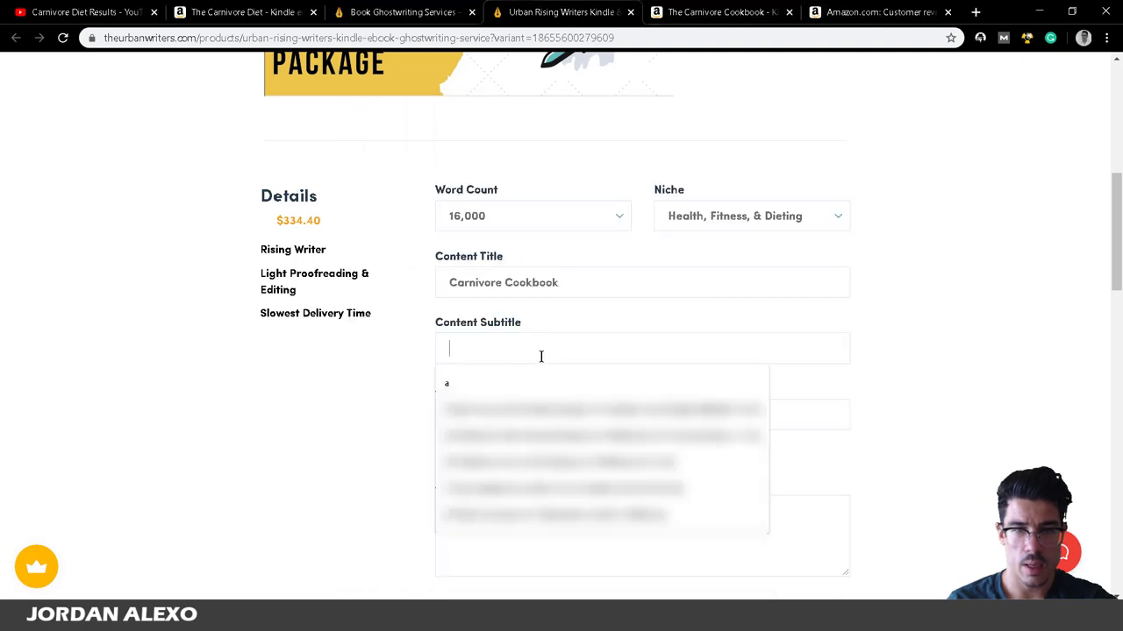
key("ctrl+v")
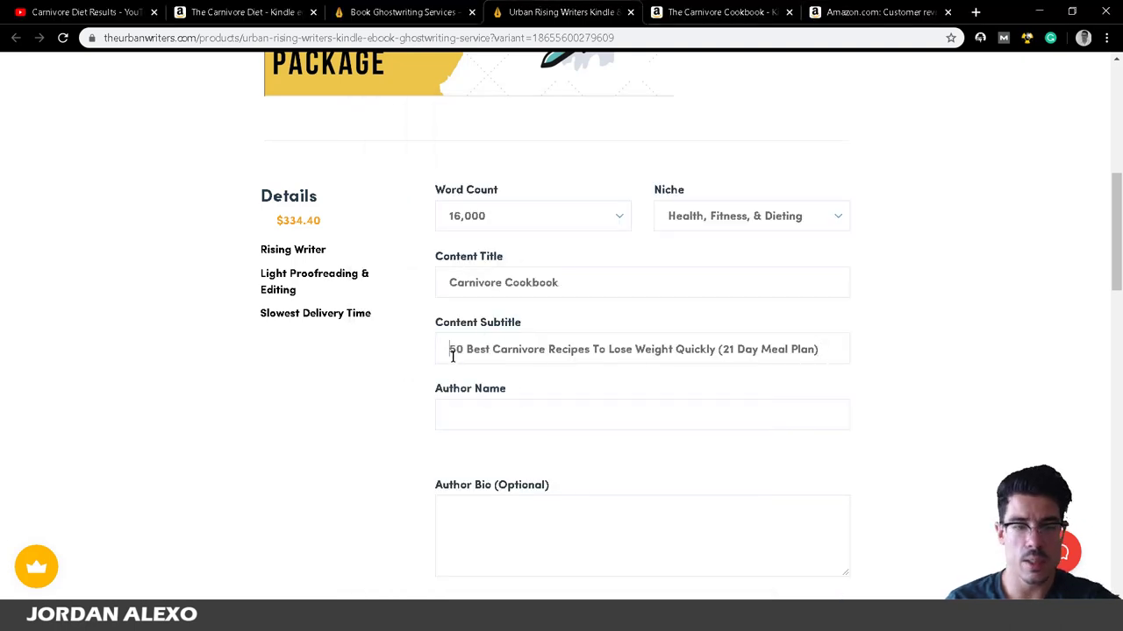
left_click_drag(452, 355, 456, 369)
Fill in the Author Name from a saved browser suggestion.
left_click(489, 424)
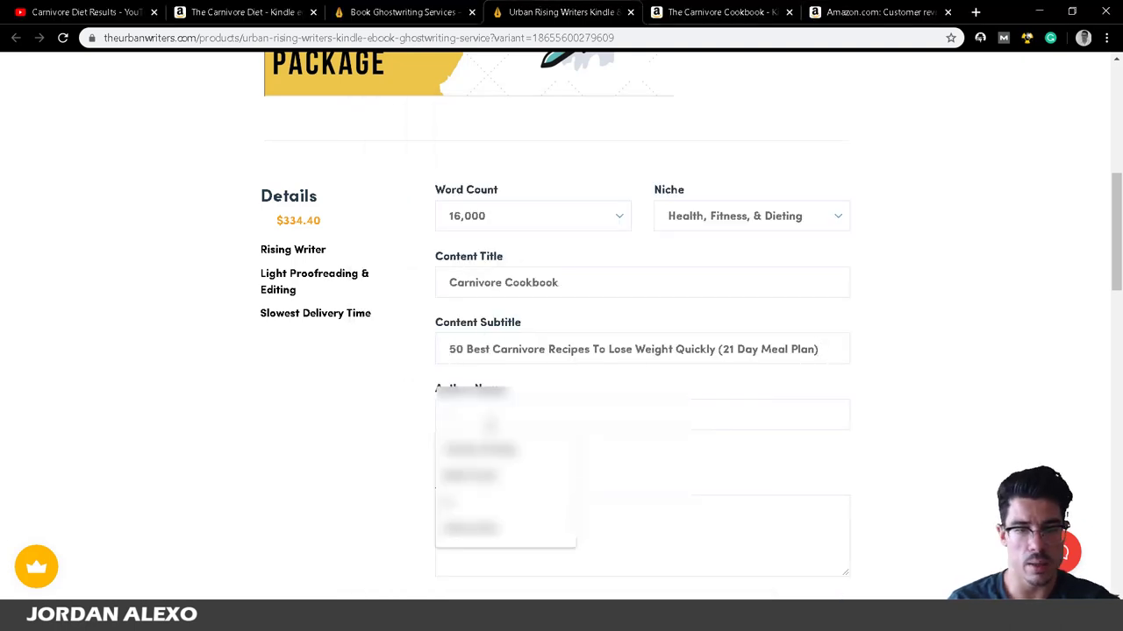
left_click(505, 474)
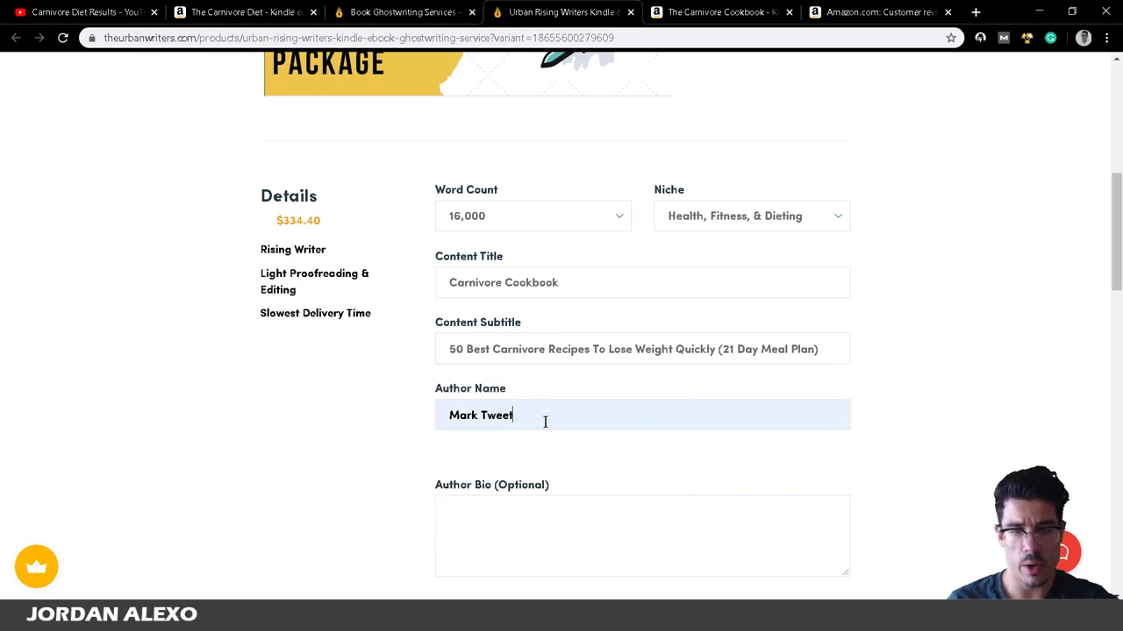
scroll(607, 413, "down", 2)
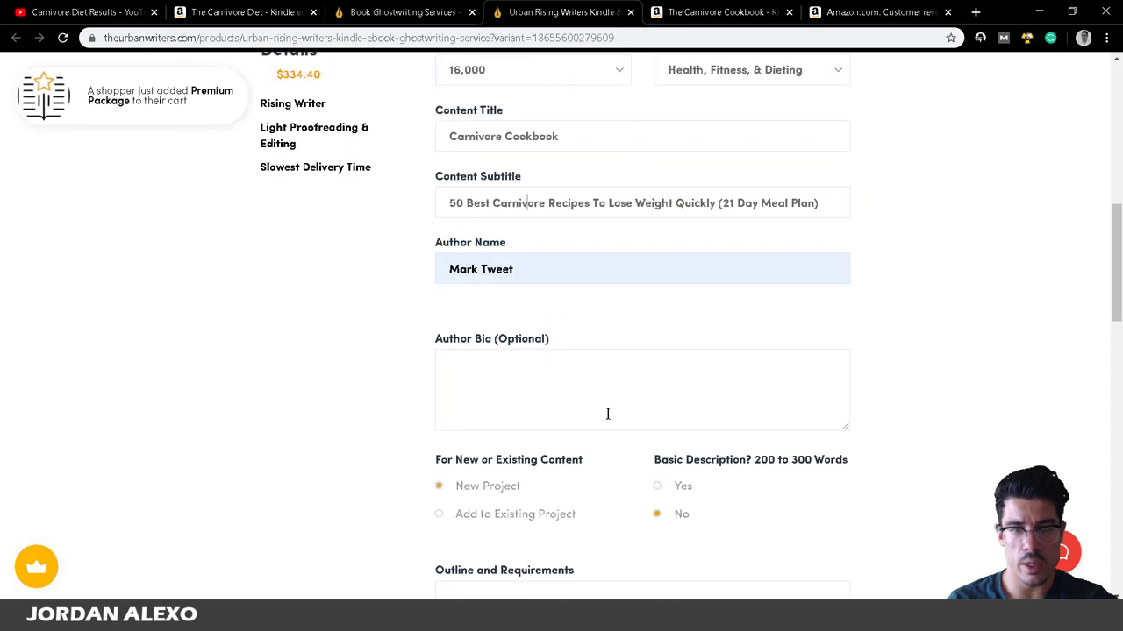
left_click(576, 394)
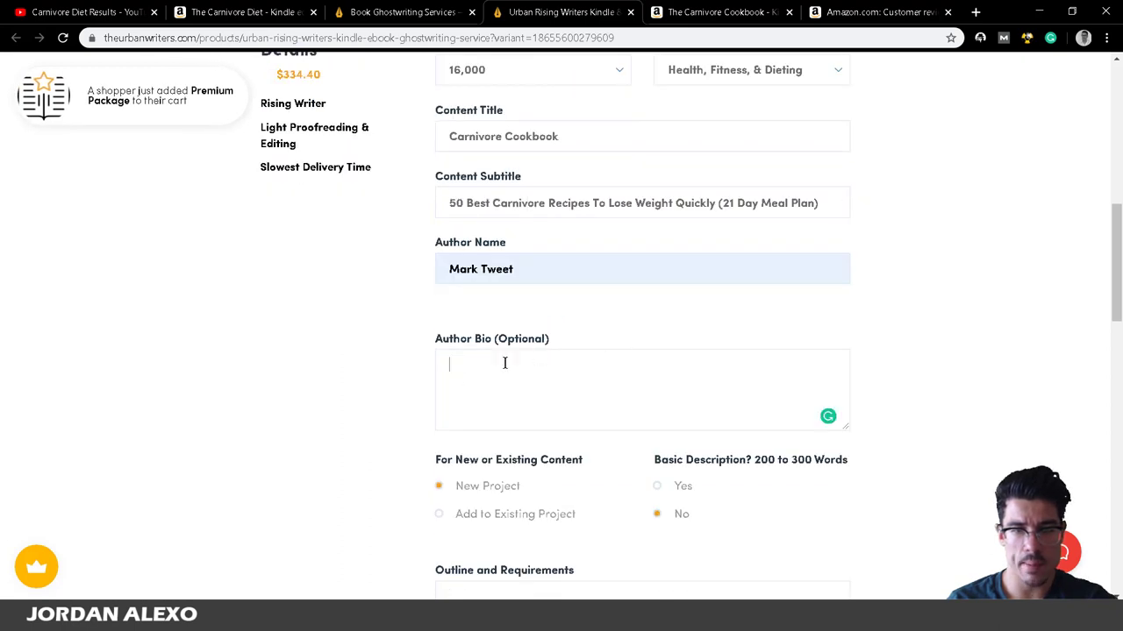
scroll(525, 500, "down", 2)
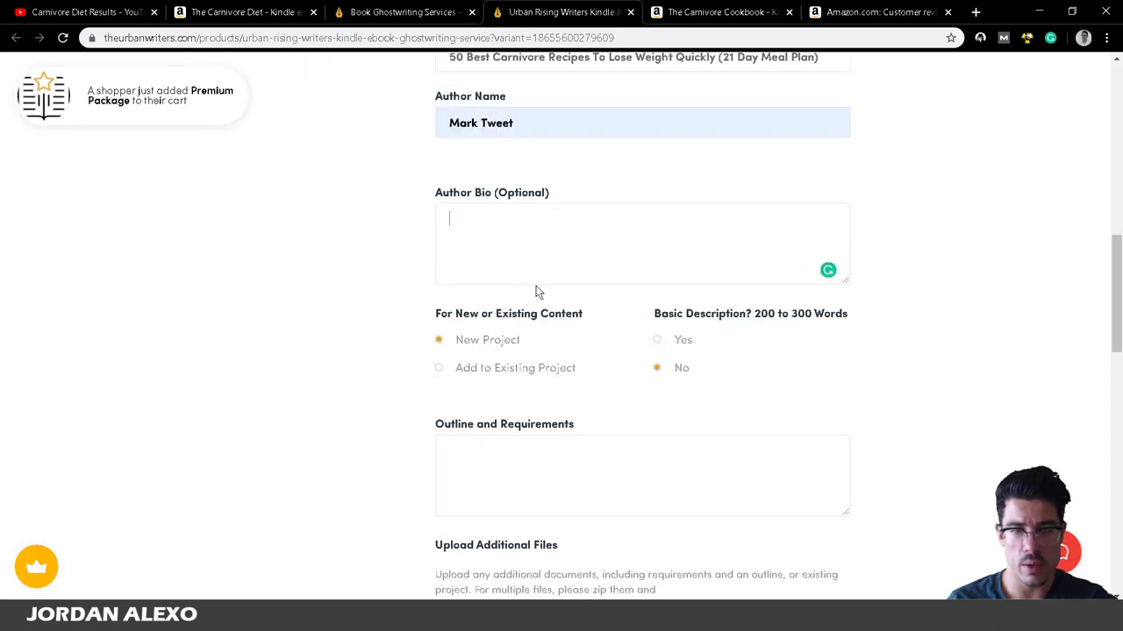
Copy the outline body from 'Hi there,' onward into the Outline and Requirements box.
left_click(272, 614)
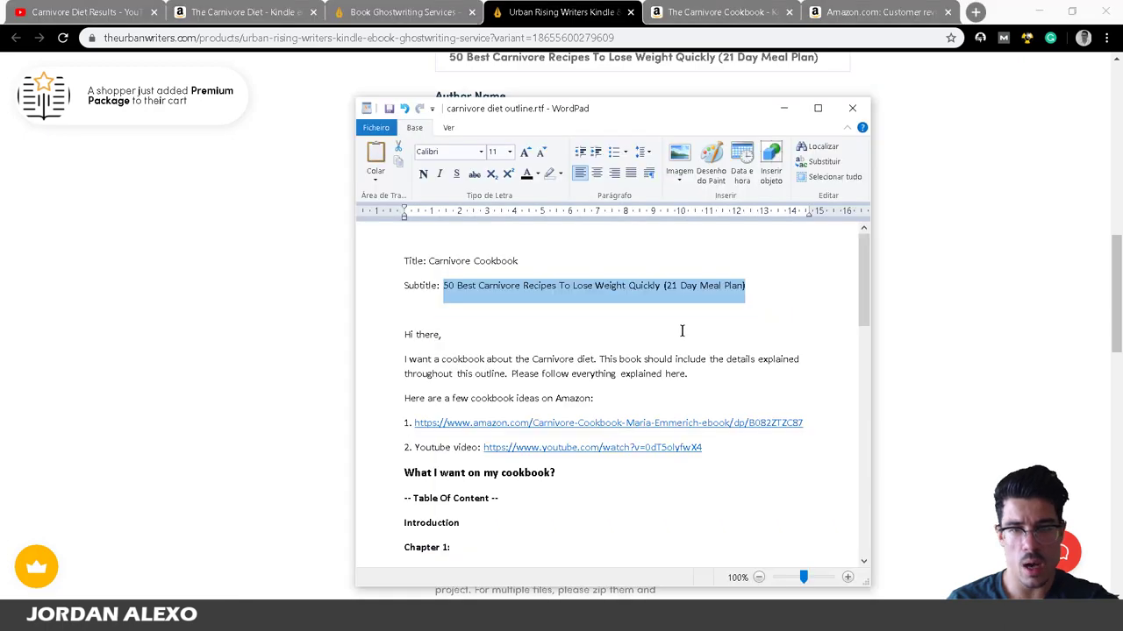
left_click_drag(403, 335, 567, 356)
key("ctrl+c")
key("alt+Tab")
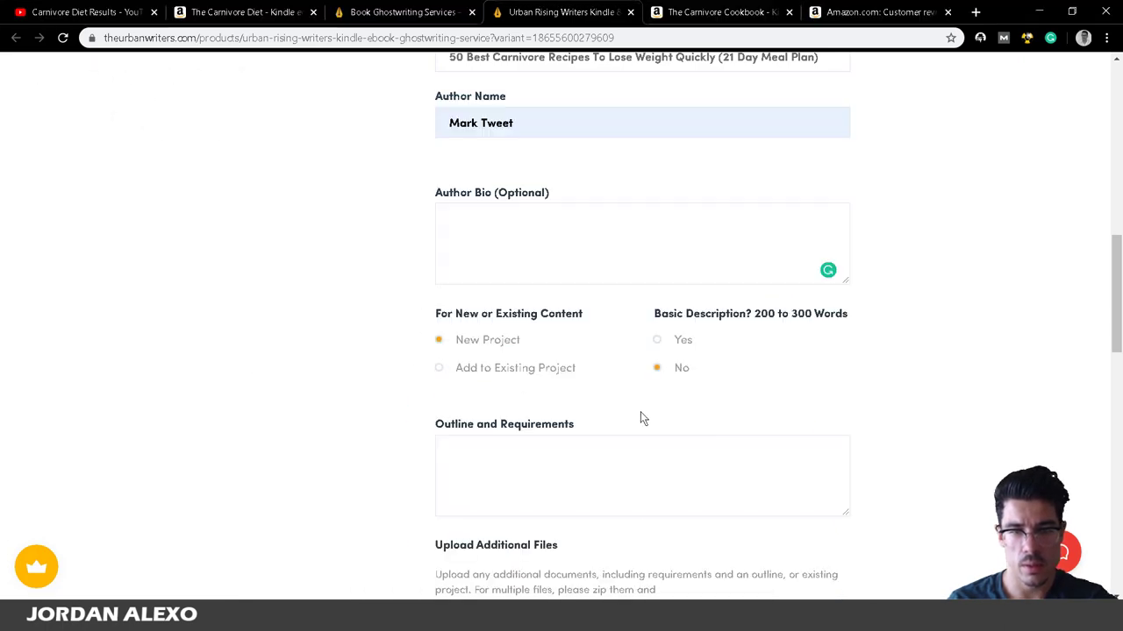
left_click(638, 467)
key("ctrl+v")
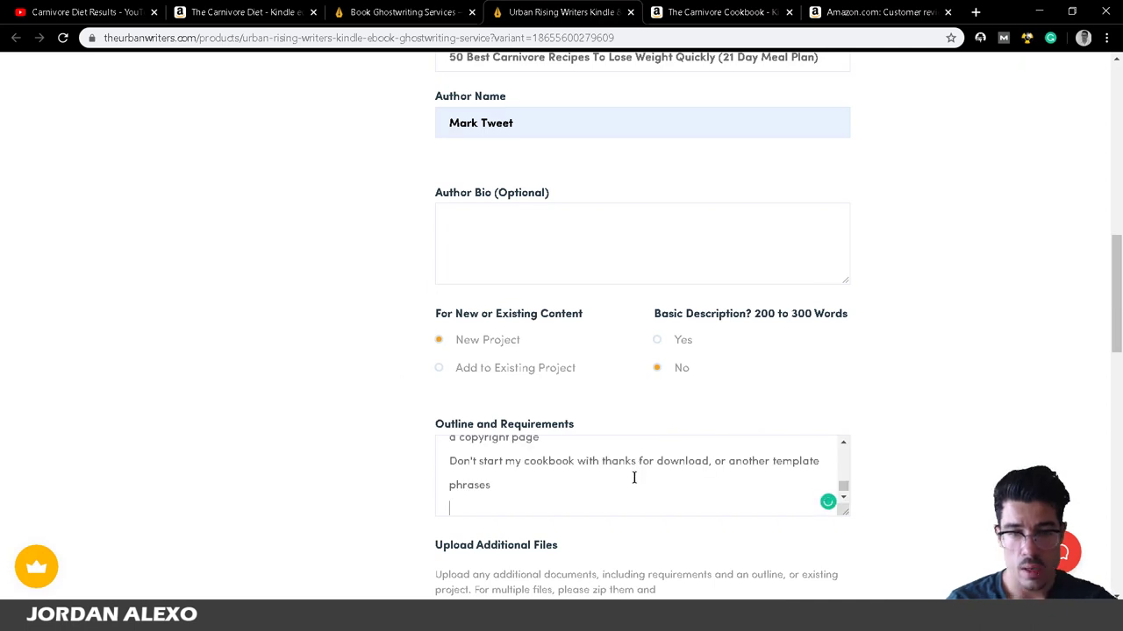
scroll(633, 495, "down", 3)
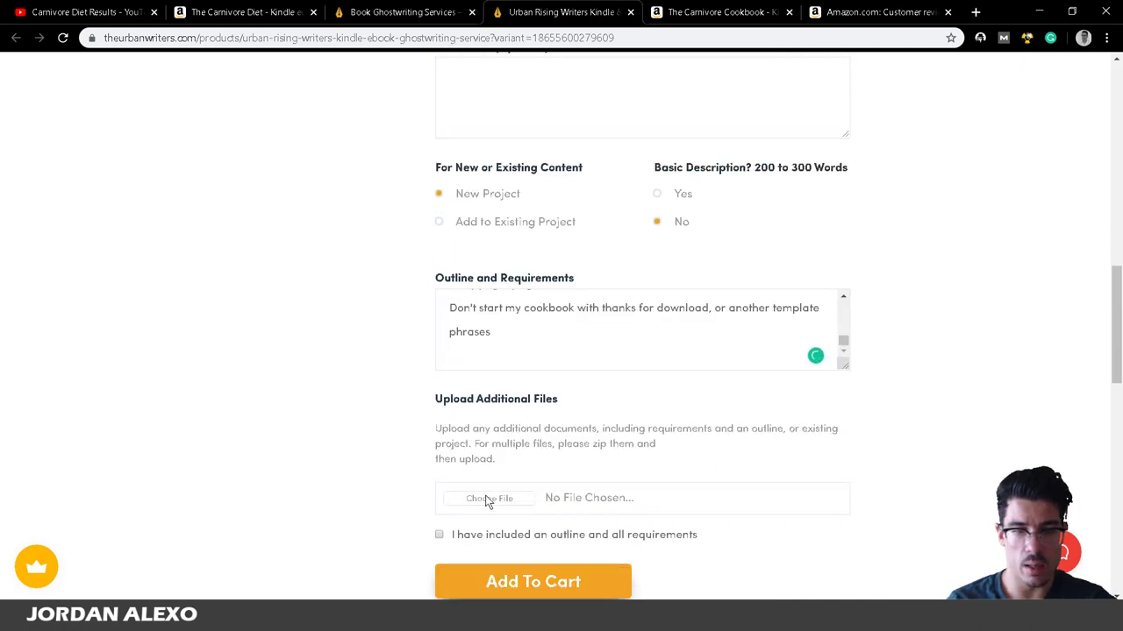
Attach the 'carnivore diet outline.rtf' file to the order.
left_click(488, 499)
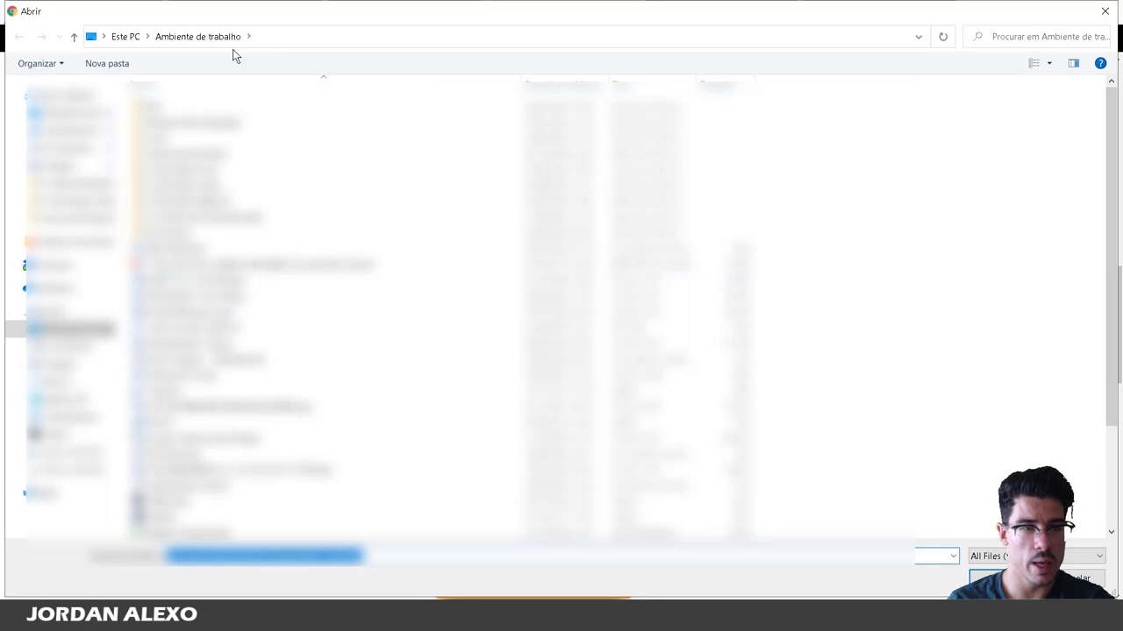
scroll(230, 263, "down", 2)
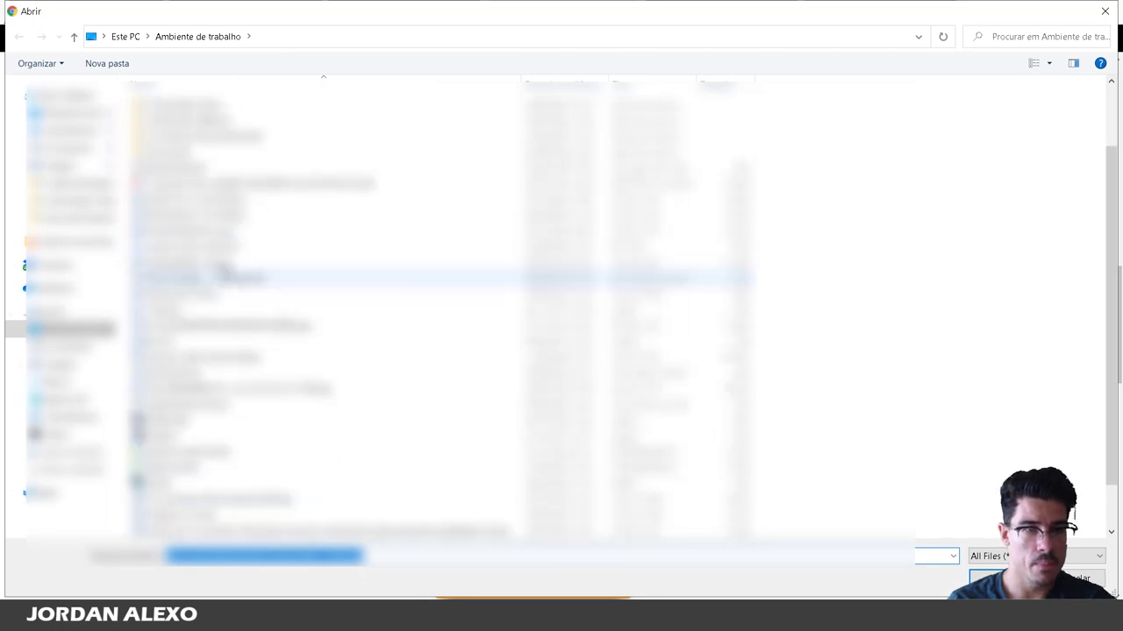
left_click(226, 250)
left_click(987, 576)
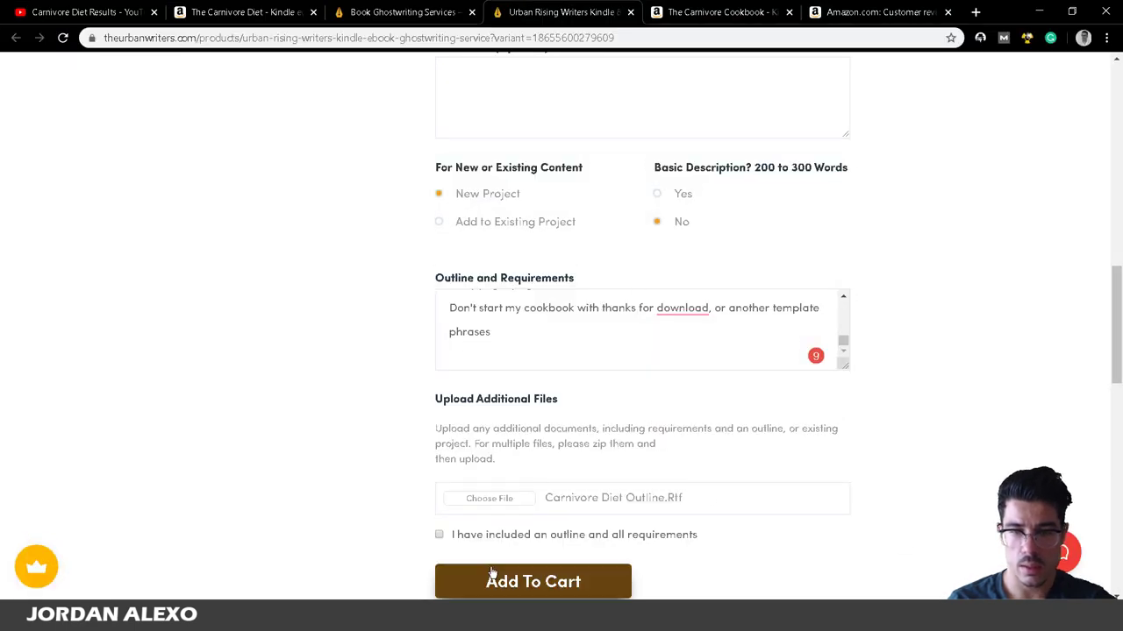
Replace the requirements text with a note to read the attached outline and email questions to the user's address.
key("ctrl+a")
key("BackSpace")
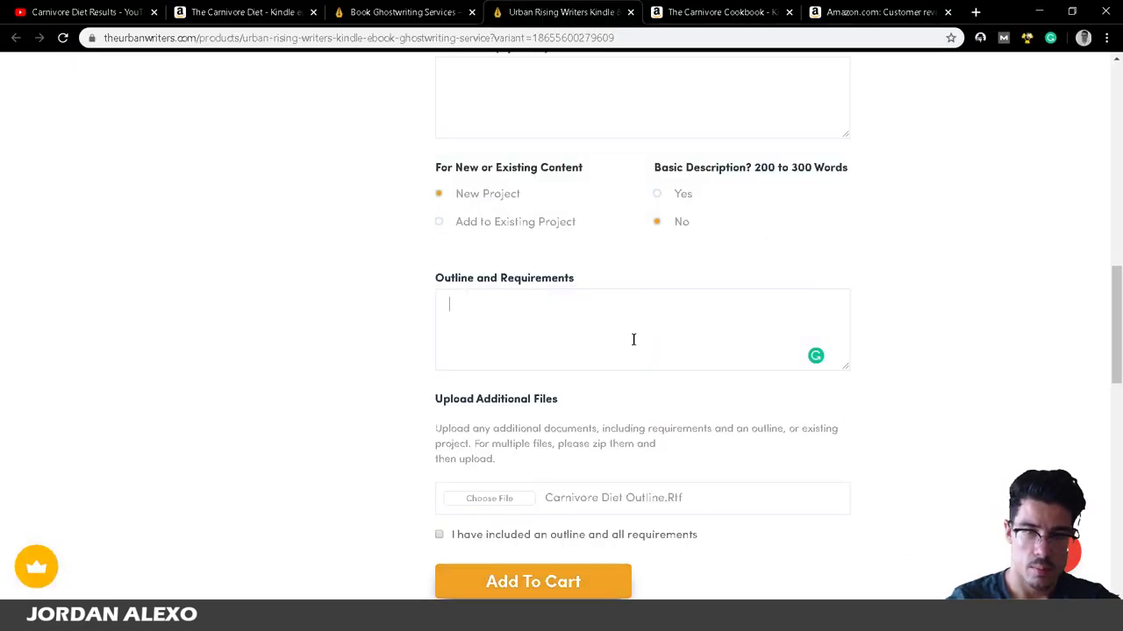
type("Please read the ou")
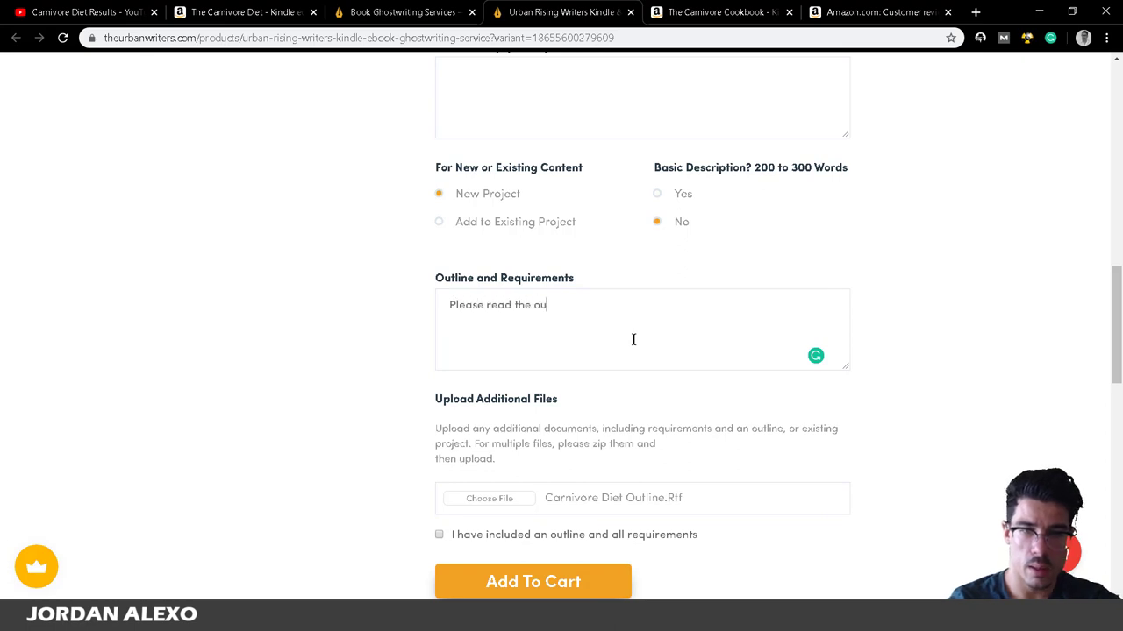
type("tlin")
key("BackSpace")
key("BackSpace")
key("BackSpace")
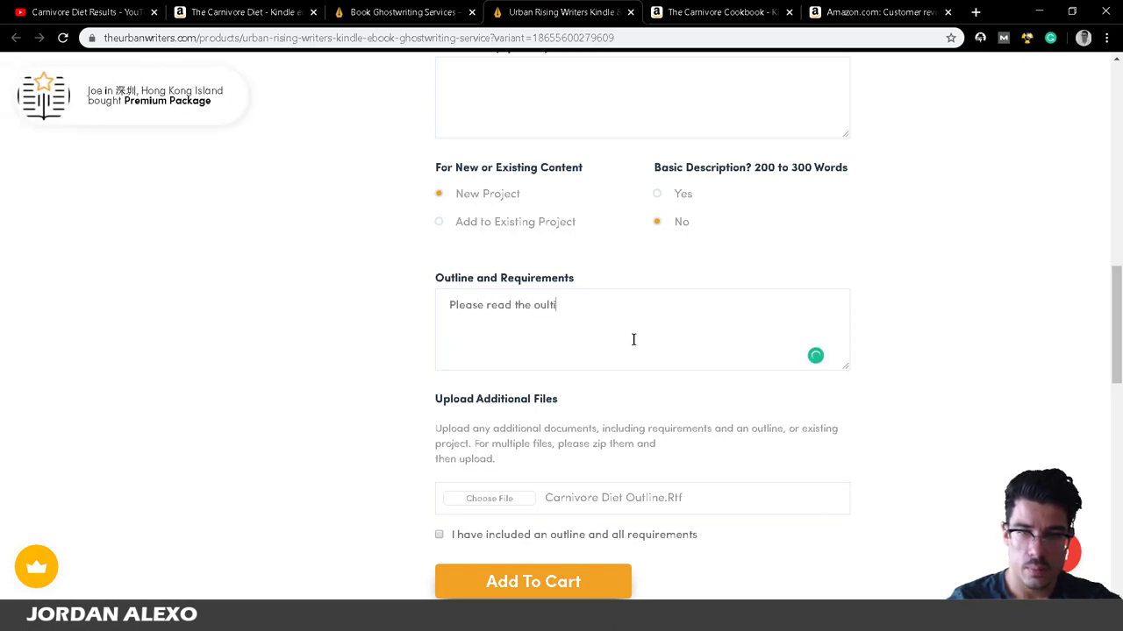
type("ne provid")
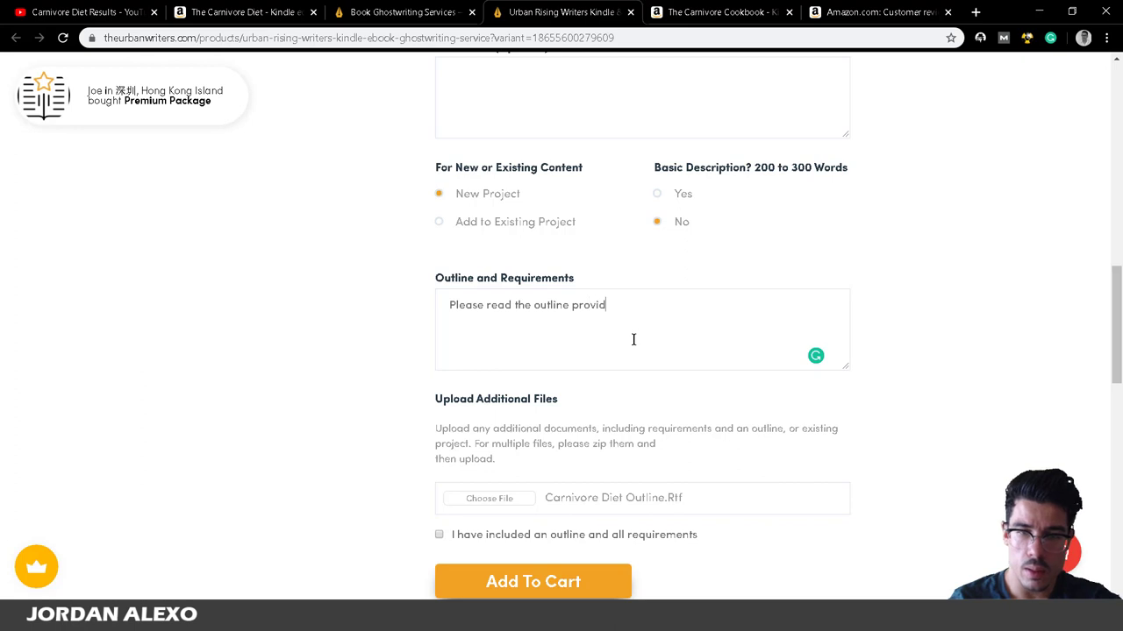
key("BackSpace")
key("BackSpace")
key("BackSpace")
key("BackSpace")
key("BackSpace")
key("BackSpace")
type("attache")
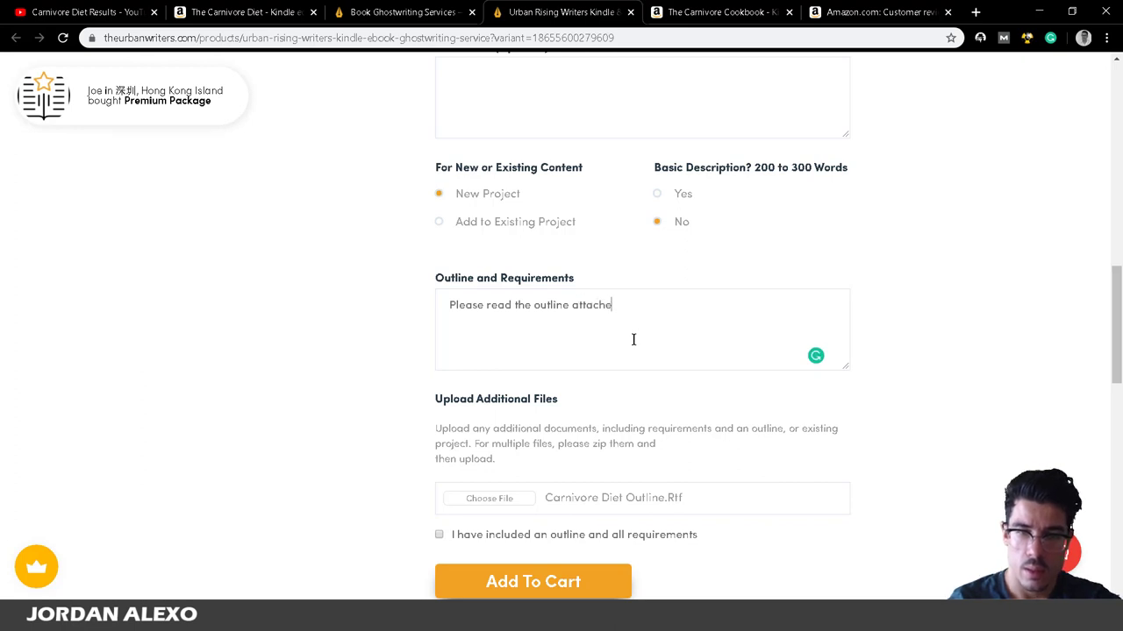
type("d to this message")
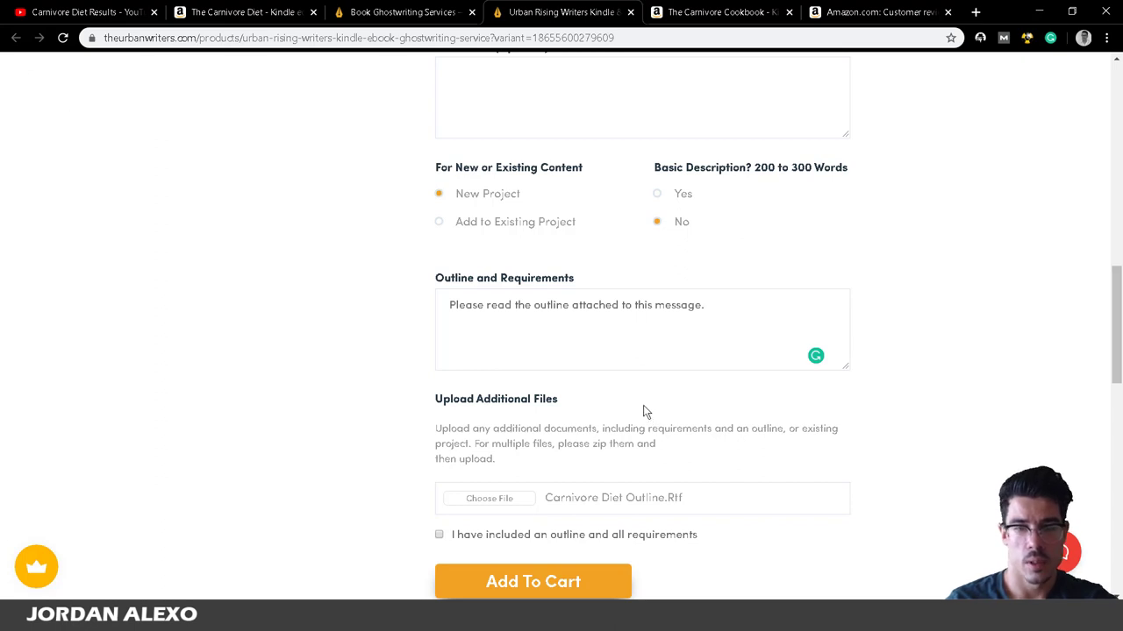
type(". ")
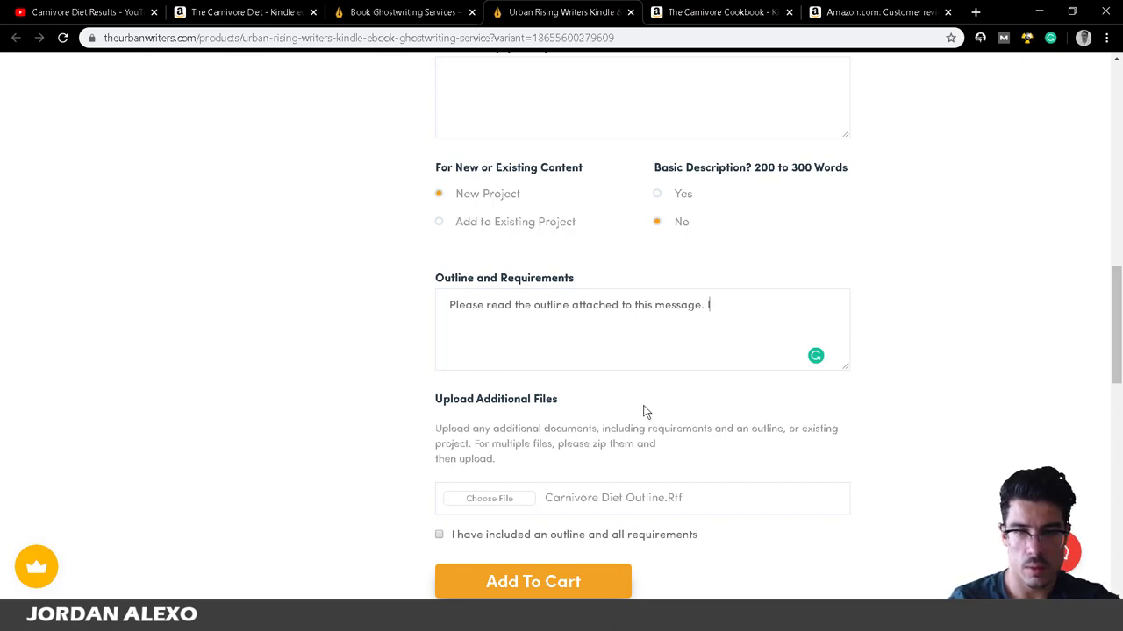
type("If you have a")
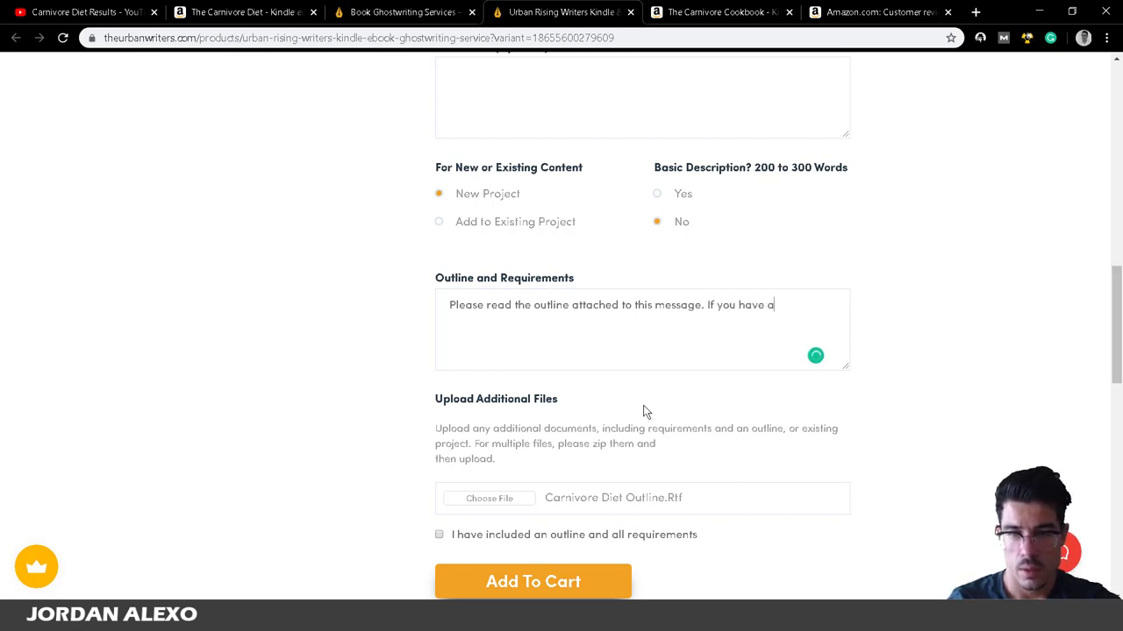
key("BackSpace")
type("questions ")
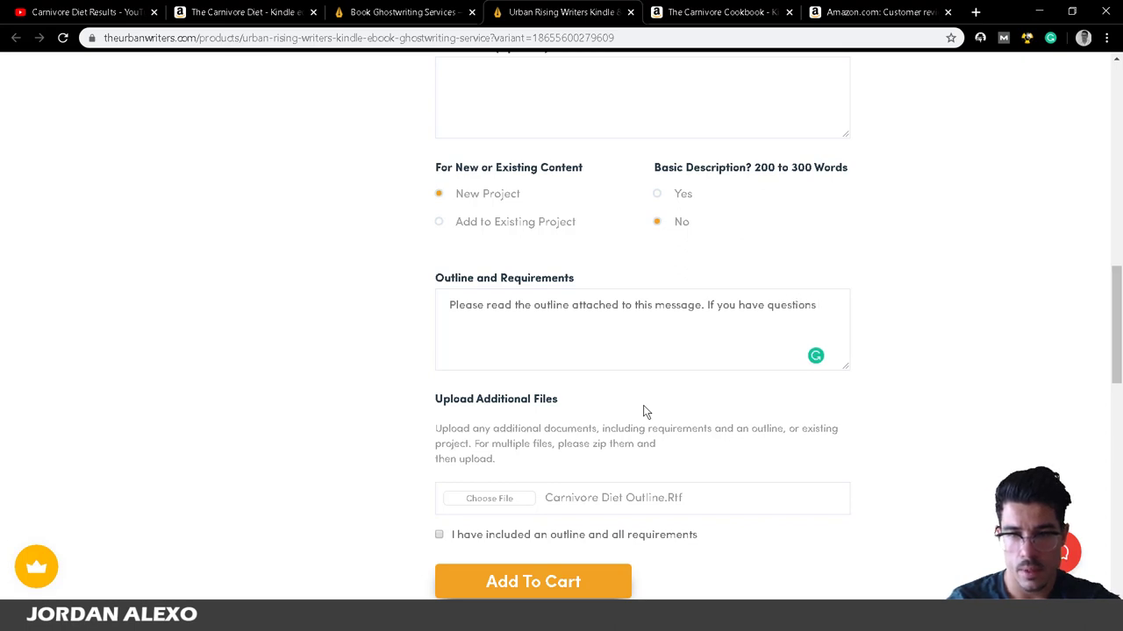
type("send them")
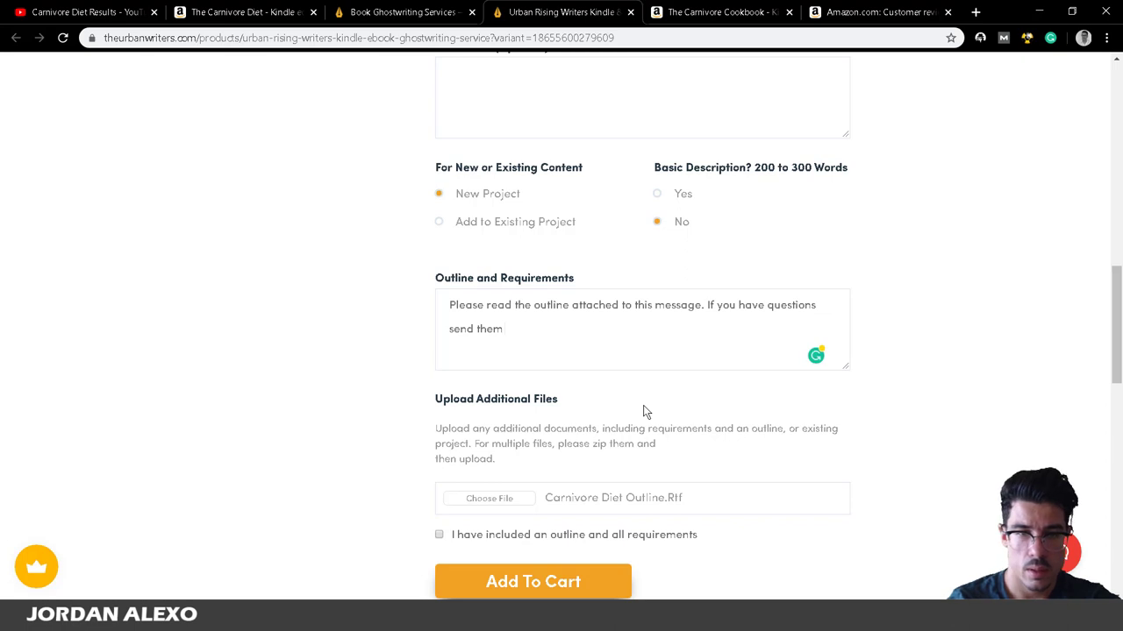
type(" to my email ")
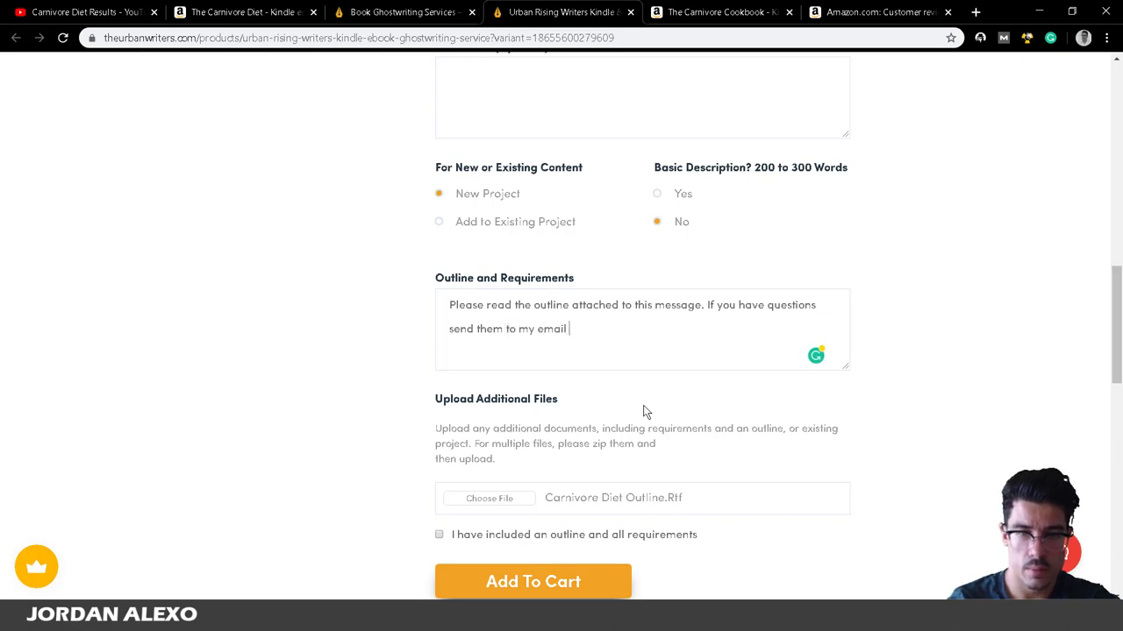
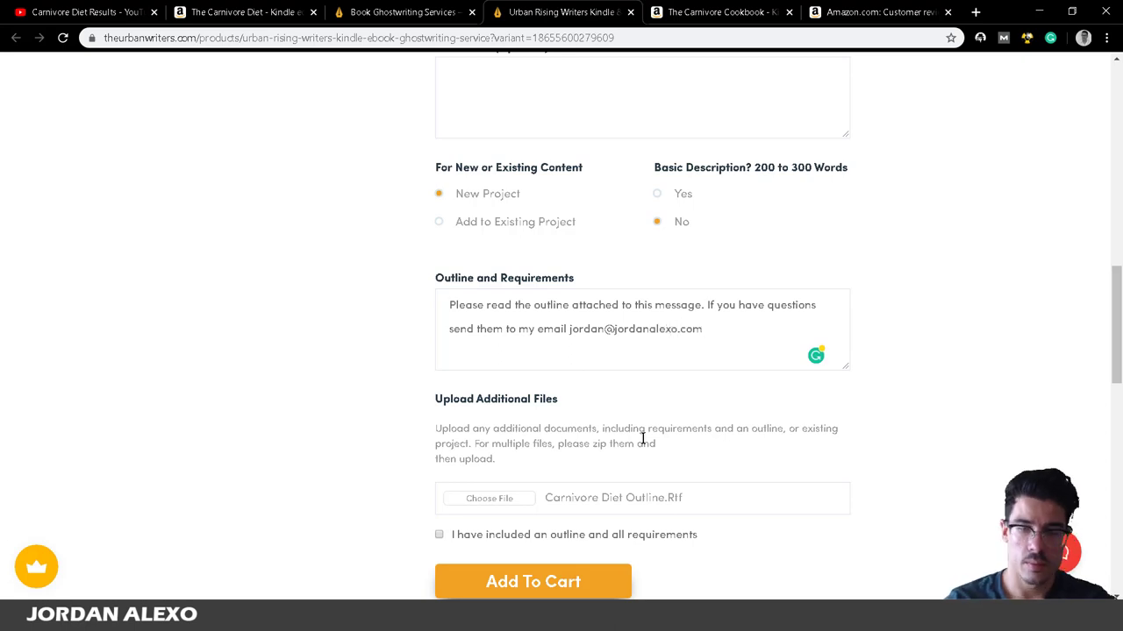
scroll(643, 439, "down", 3)
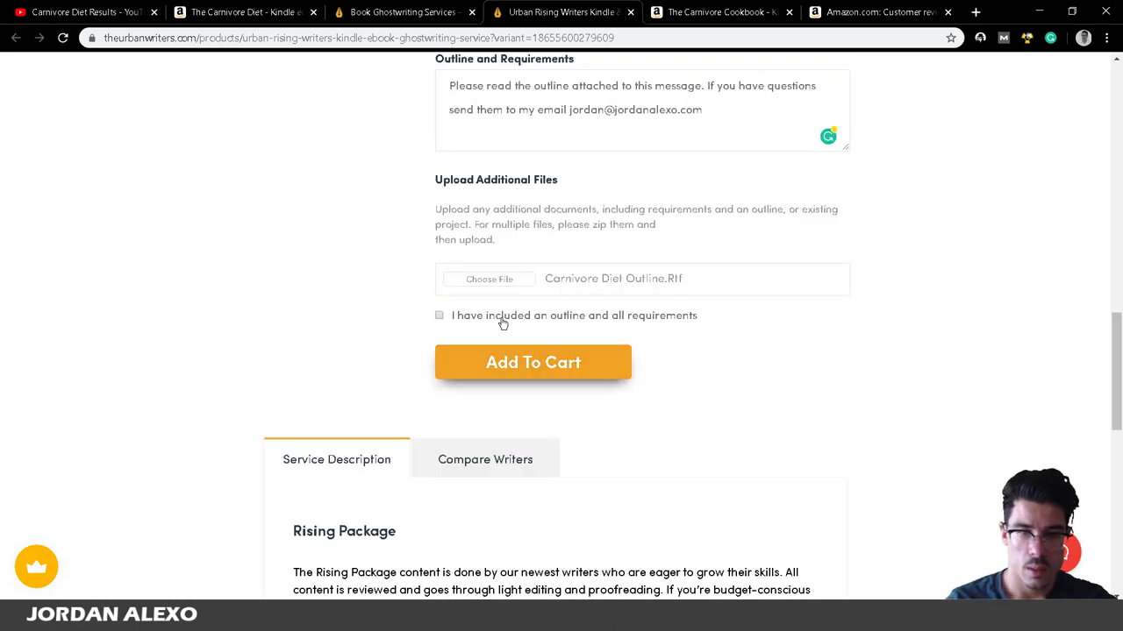
Tick 'I have included an outline', add the Rising Package to the cart, and proceed to checkout.
left_click(439, 315)
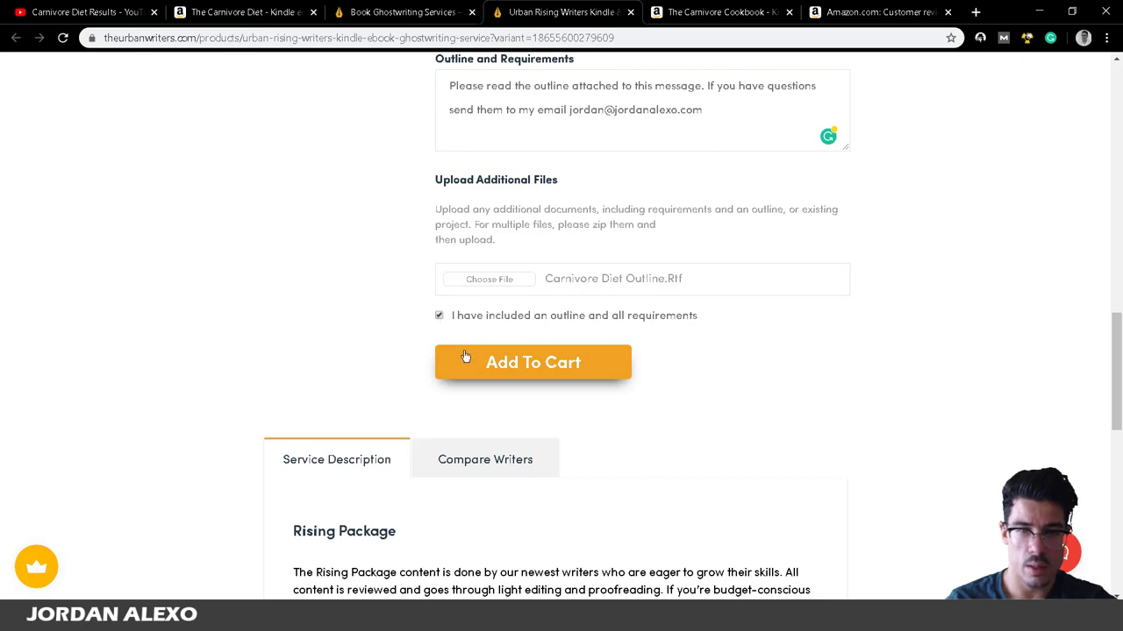
left_click(463, 359)
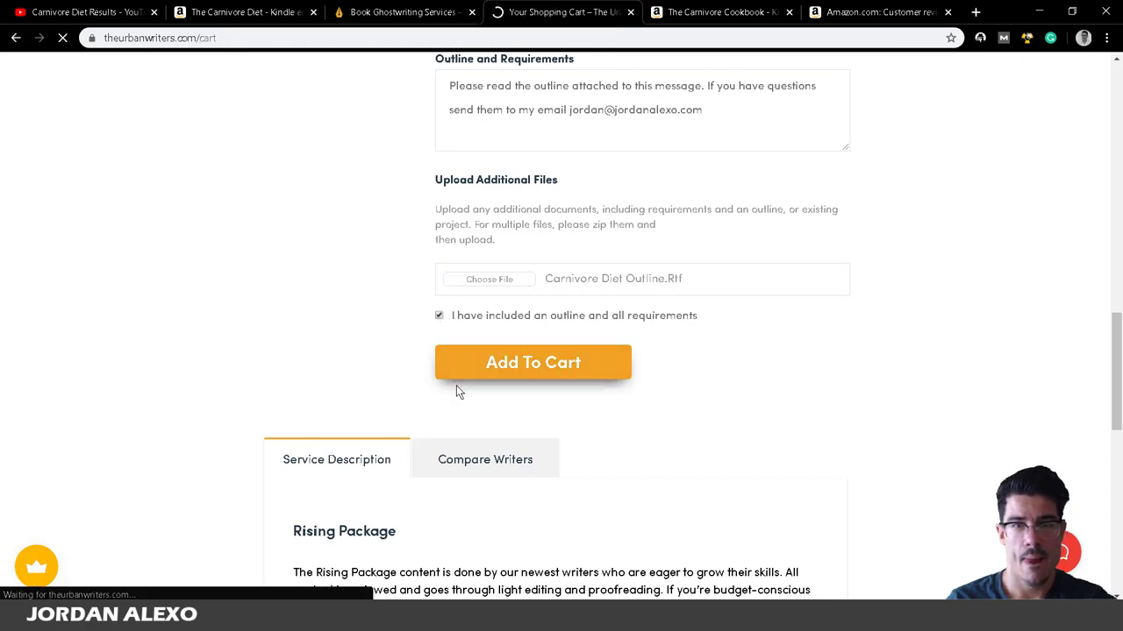
scroll(456, 386, "down", 4)
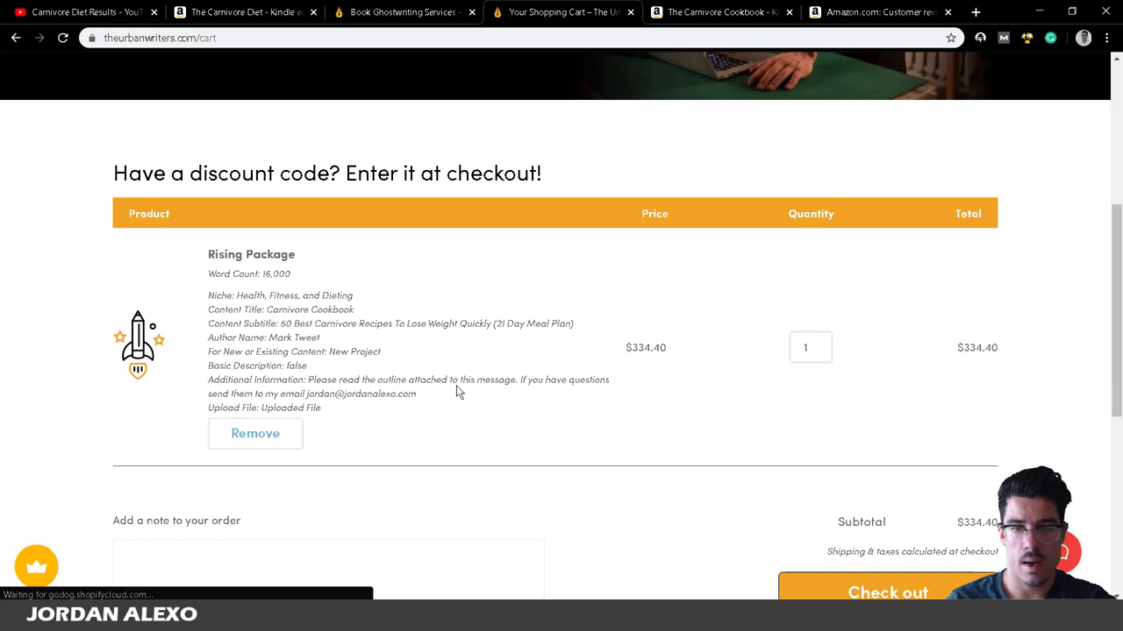
scroll(997, 360, "down", 3)
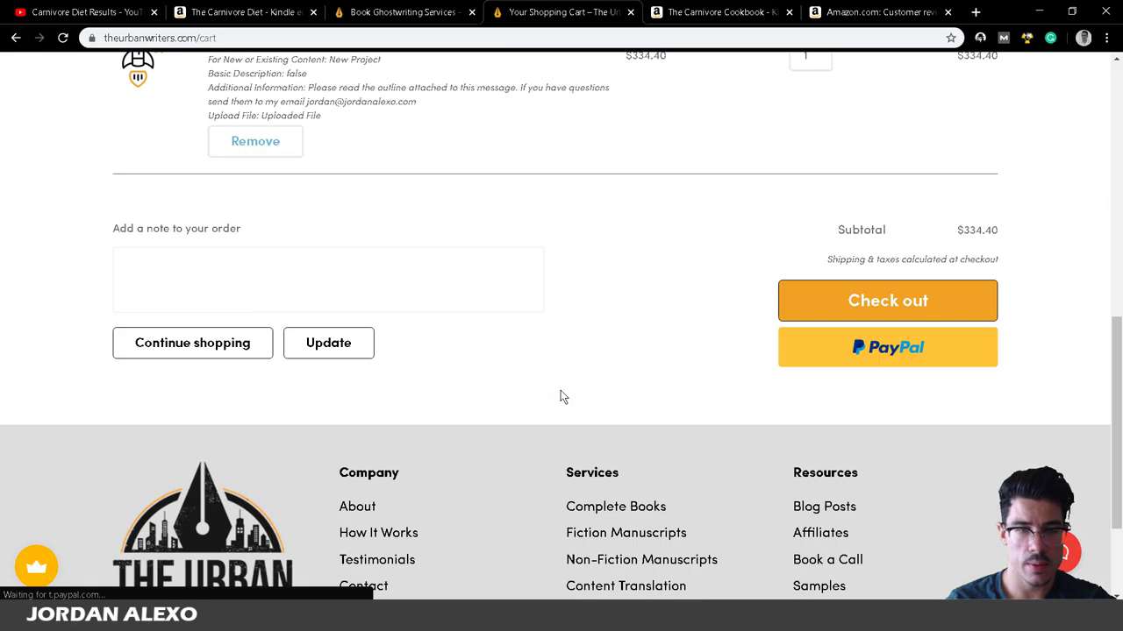
left_click(877, 315)
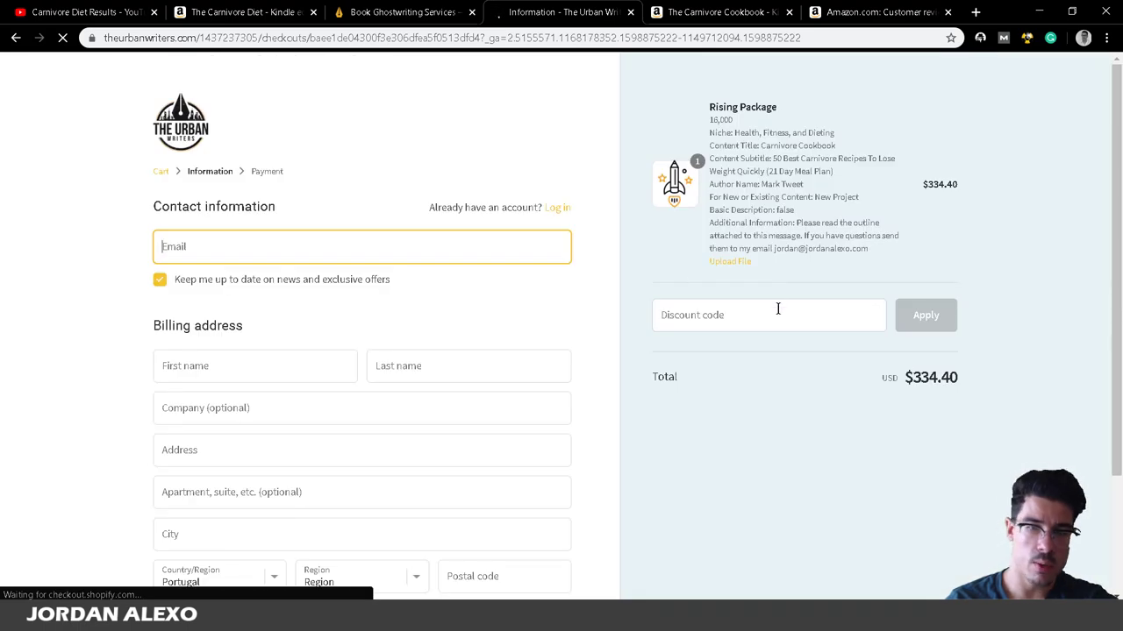
Apply discount code JA5, lowering the total to $317.68.
left_click(777, 309)
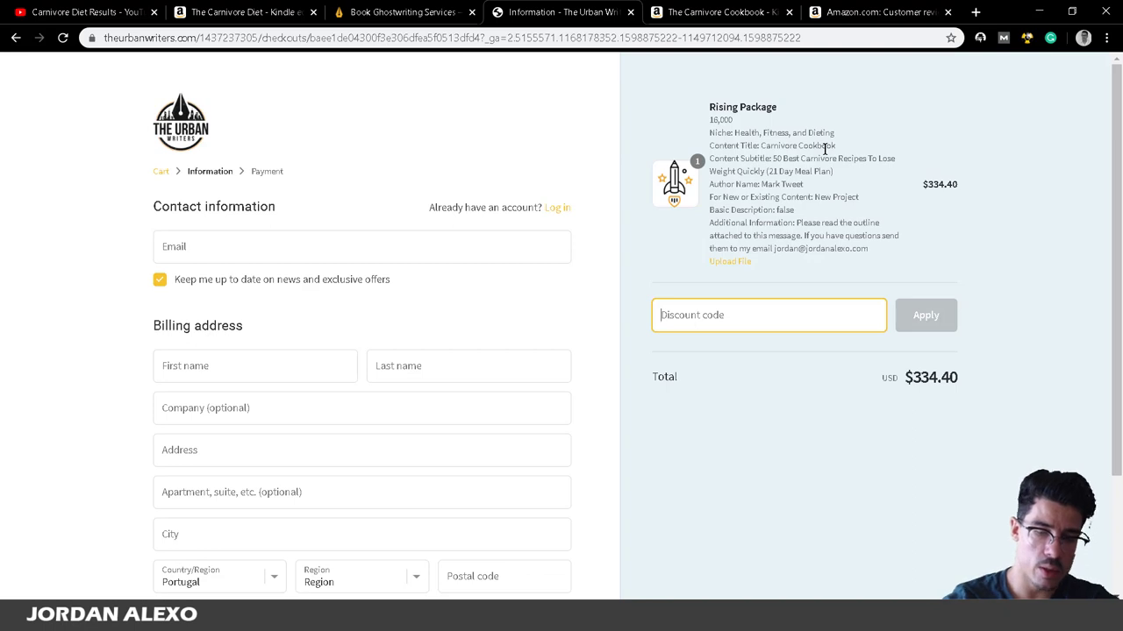
type("JA")
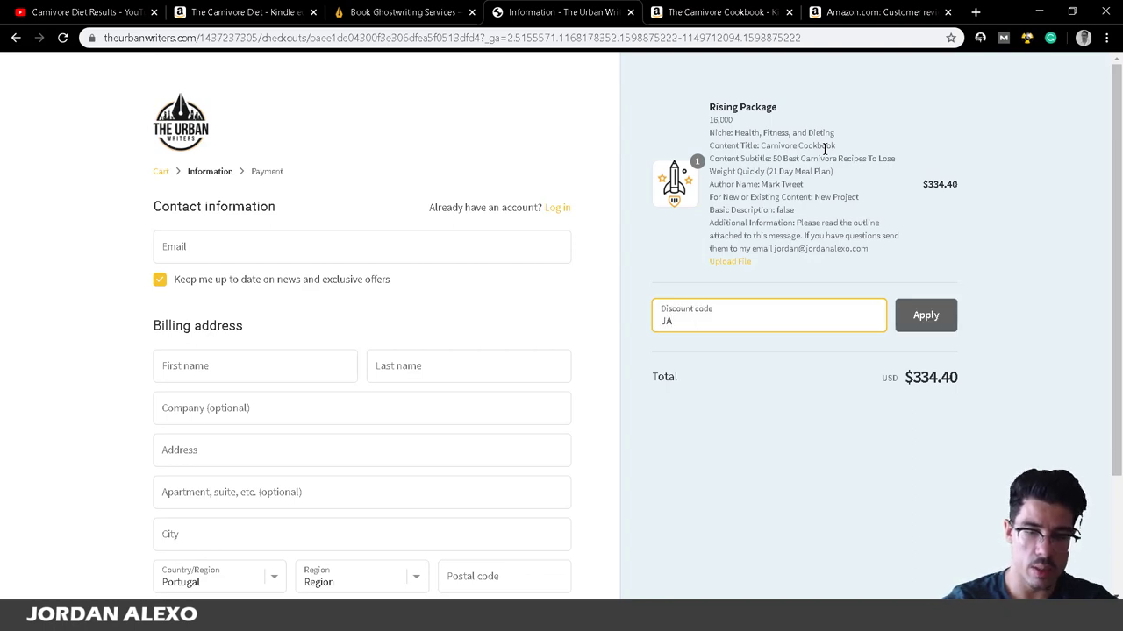
type("5")
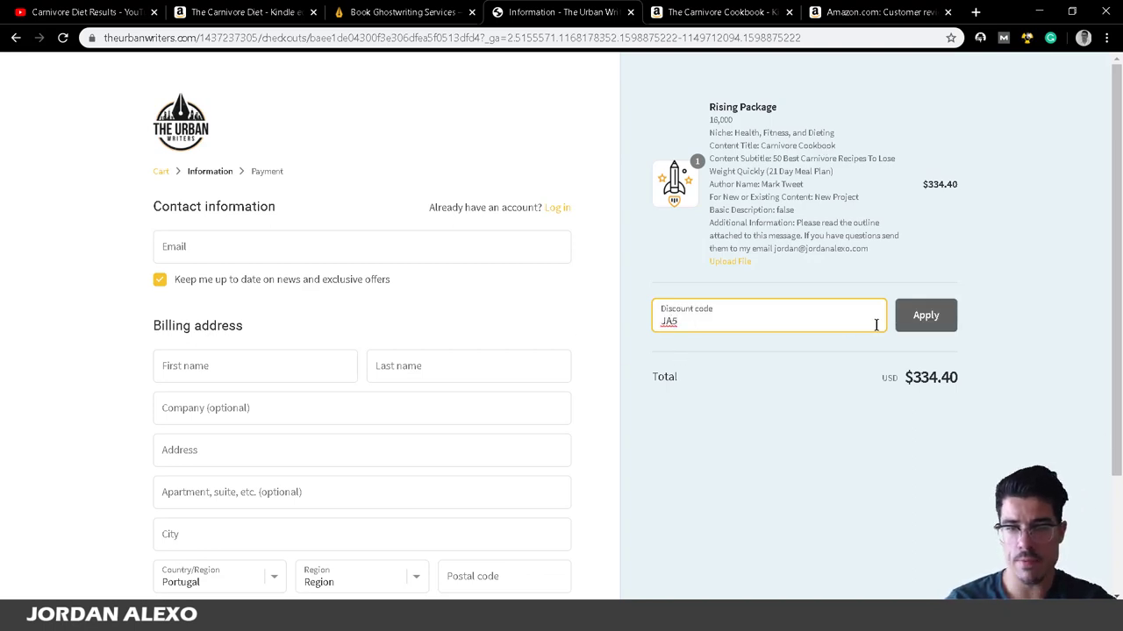
left_click(925, 315)
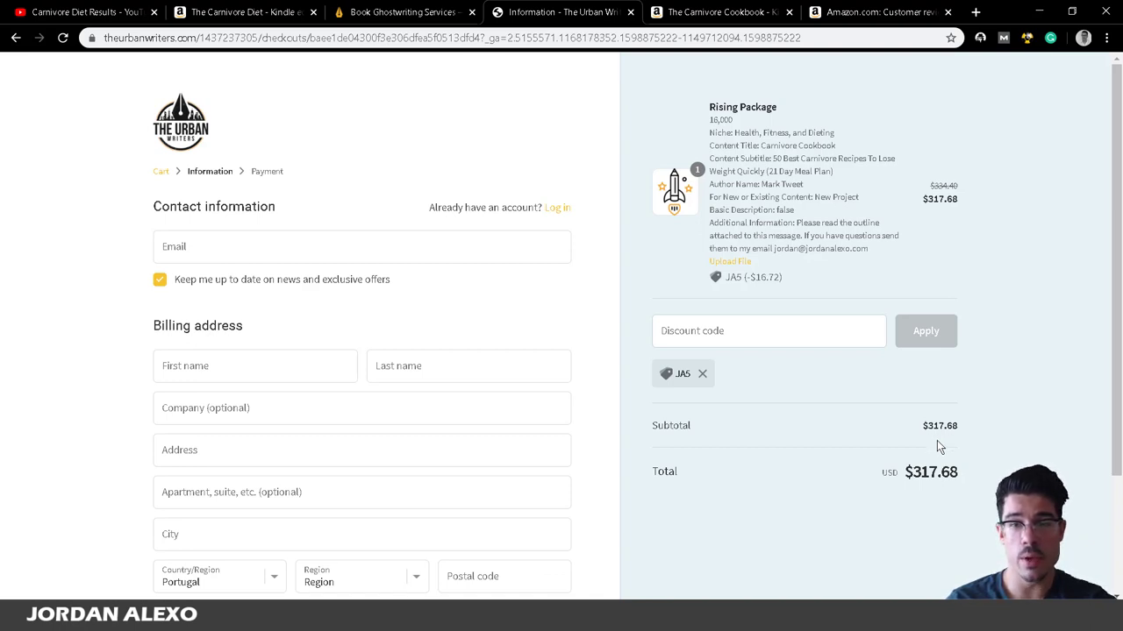
key("alt+Tab")
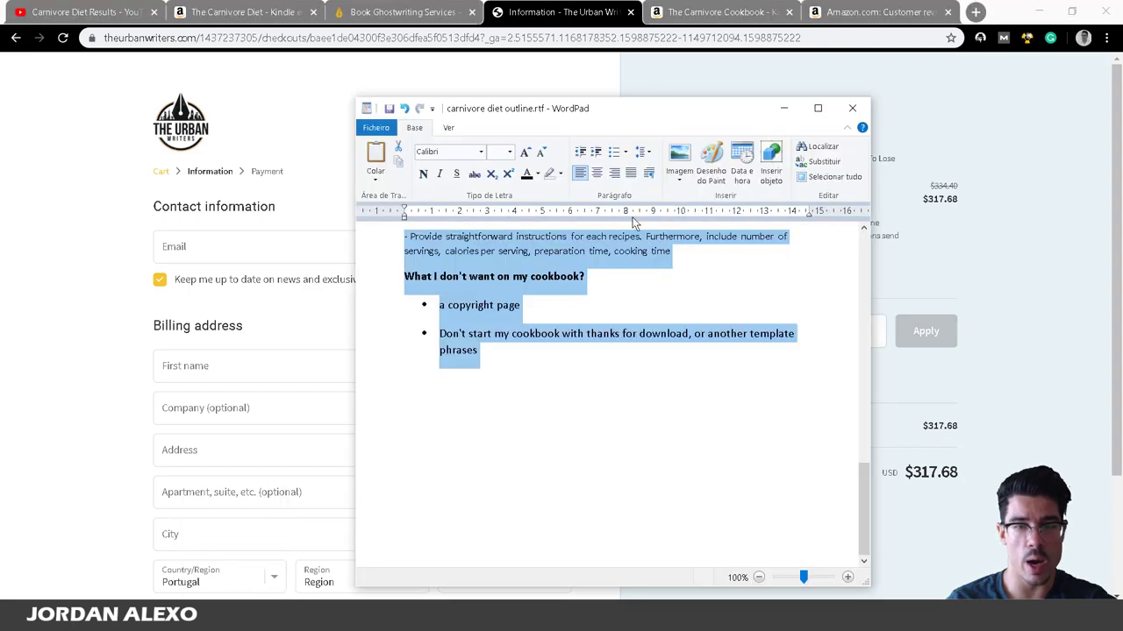
scroll(583, 443, "up", 15)
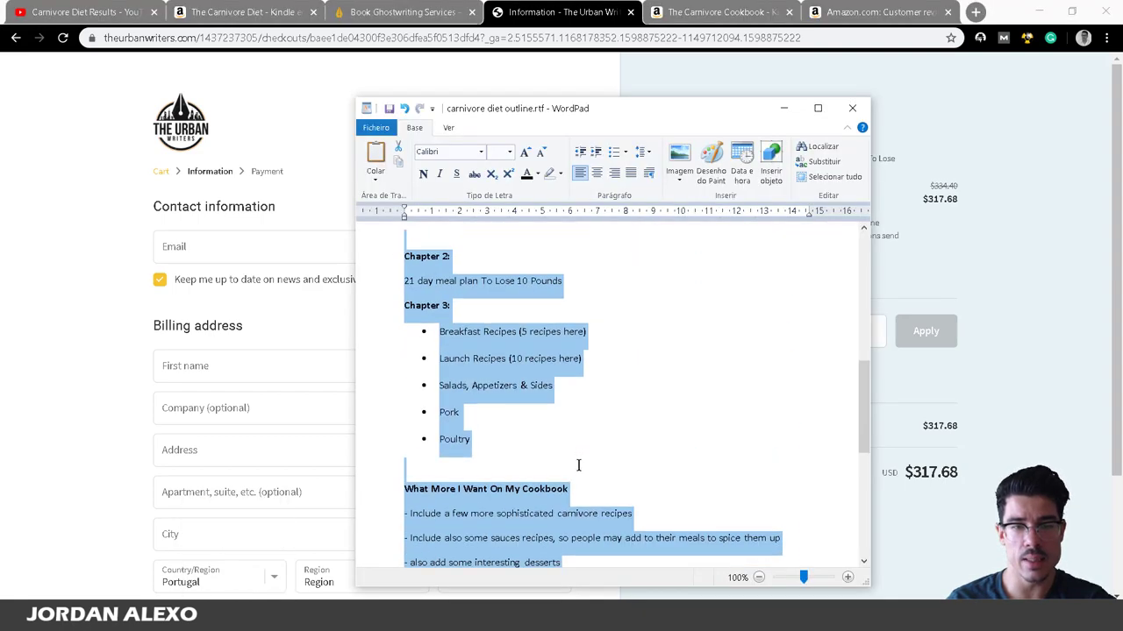
scroll(579, 464, "up", 2)
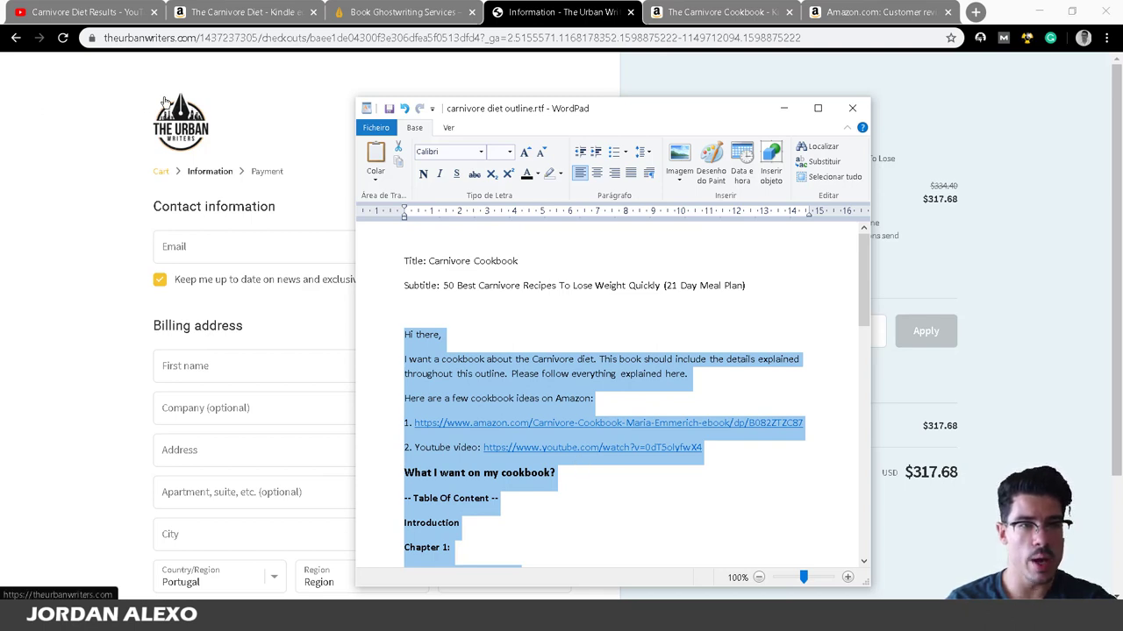
left_click(1068, 389)
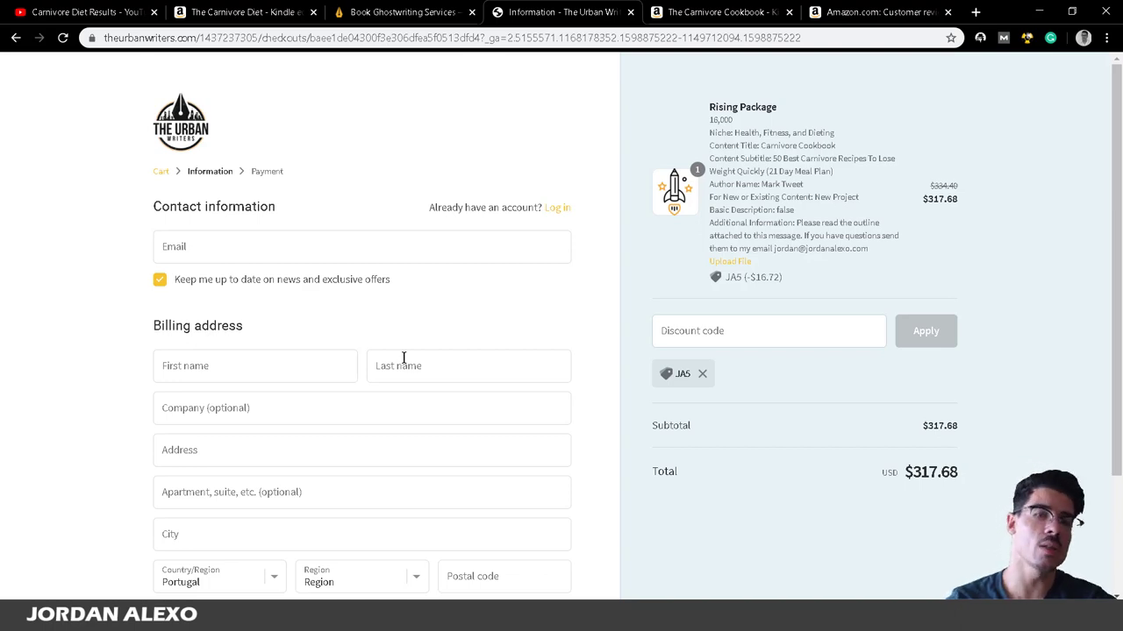
mouse_move(235, 618)
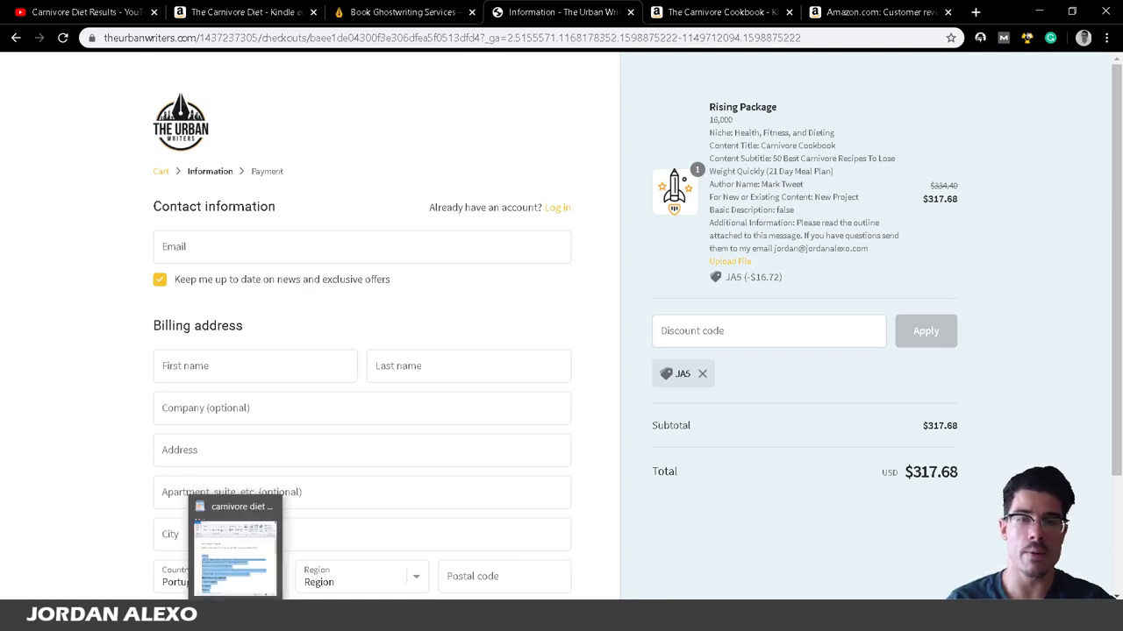